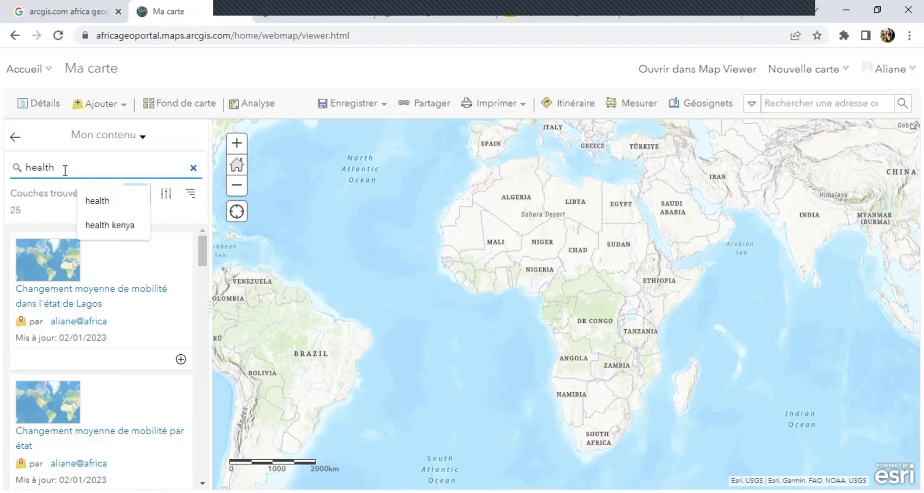
Search the groups' content for "health Nigeria" and add the Nigeria Health Facilities layer to the map
{"action": "type", "text": "Nigeria"}
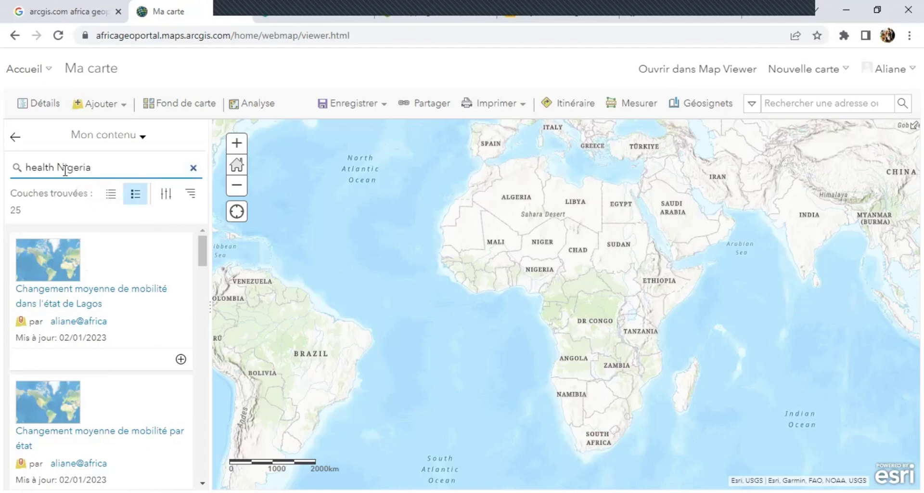
{"action": "key", "text": "Return"}
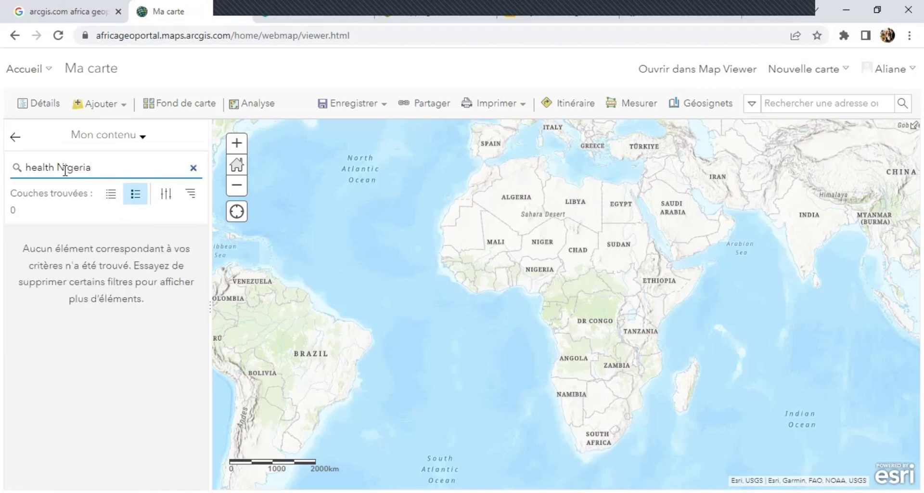
{"action": "left_click", "coordinate": [137, 137]}
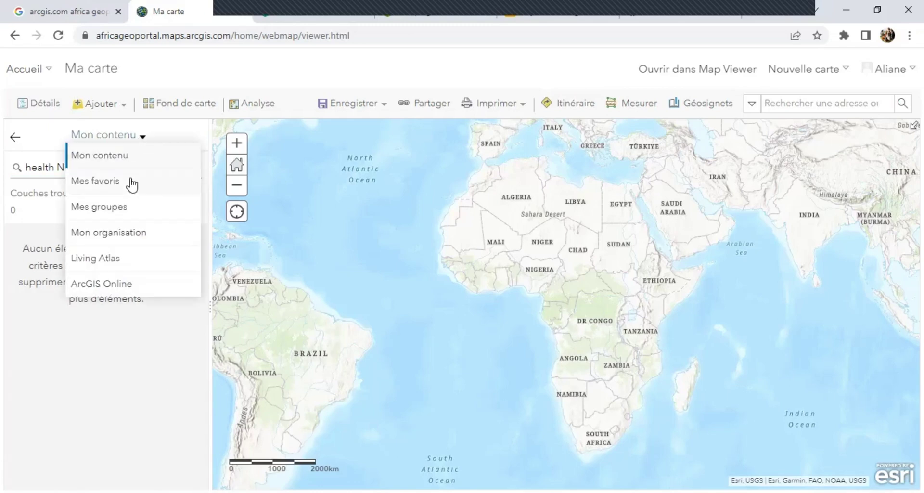
{"action": "left_click", "coordinate": [118, 212]}
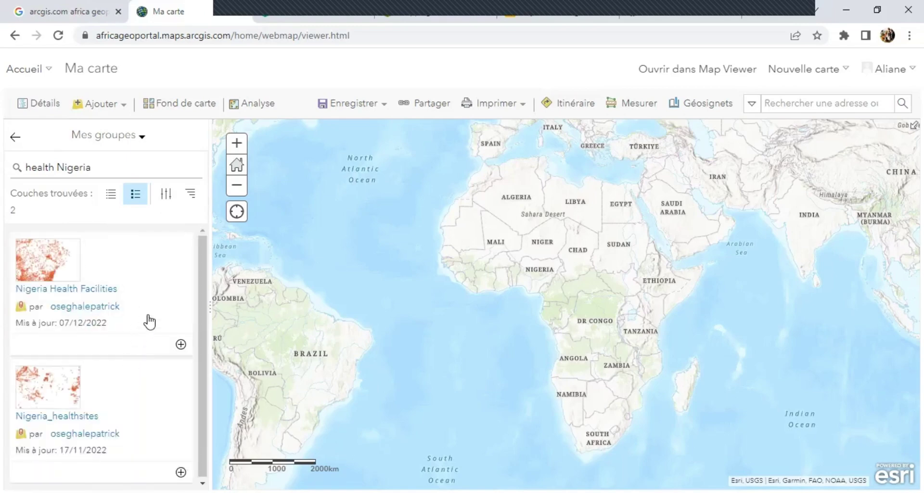
{"action": "left_click", "coordinate": [182, 345]}
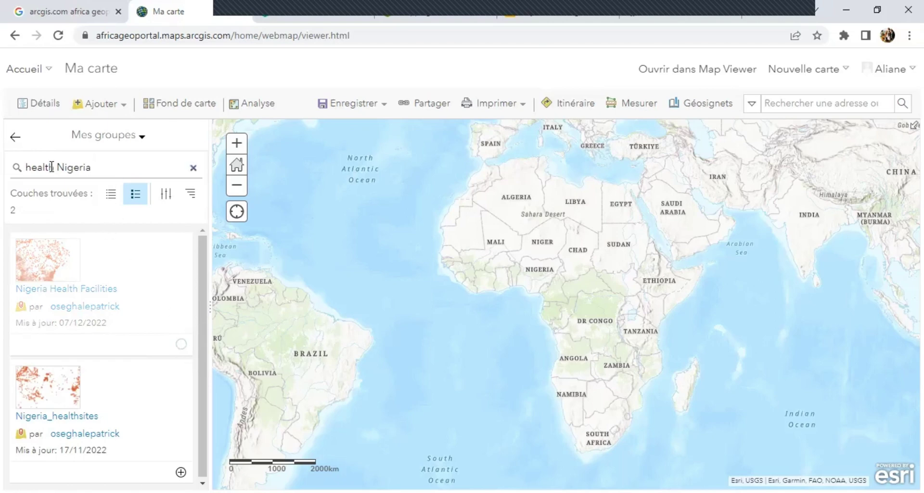
Search the groups' content for "school Nigeria" and add the Nigeria School Sites layer to the map
{"action": "left_click_drag", "start_coordinate": [54, 167], "coordinate": [26, 168]}
{"action": "type", "text": "sc"}
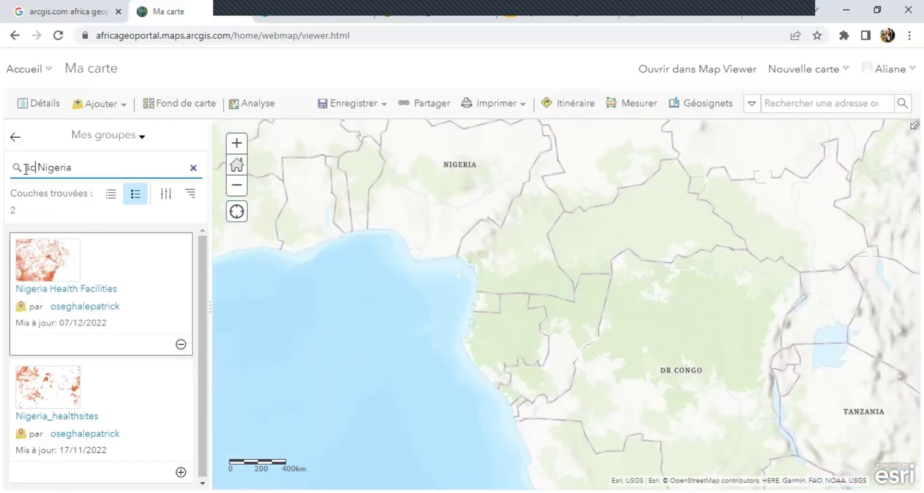
{"action": "type", "text": "hool"}
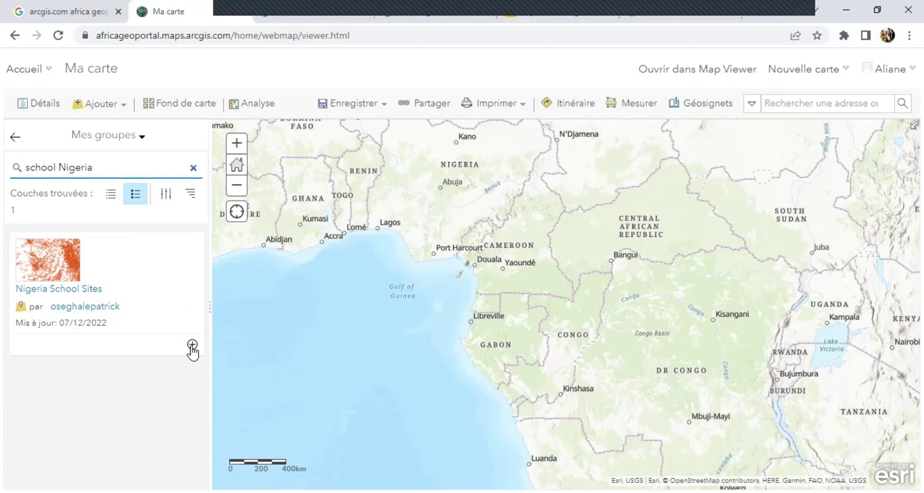
{"action": "left_click", "coordinate": [192, 345]}
Show the map contents and toggle the Nigeria School Sites and Nigeria Health Facilities layers off and on to compare their points
{"action": "left_click", "coordinate": [41, 110]}
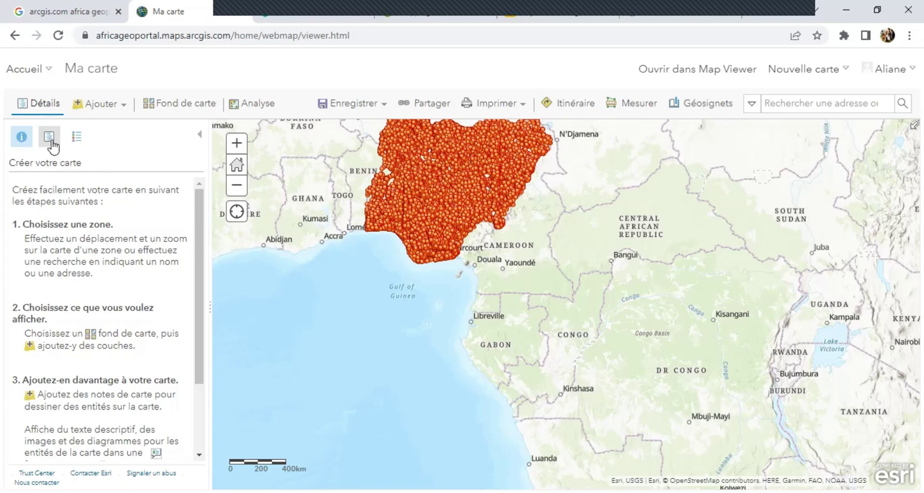
{"action": "left_click", "coordinate": [49, 138]}
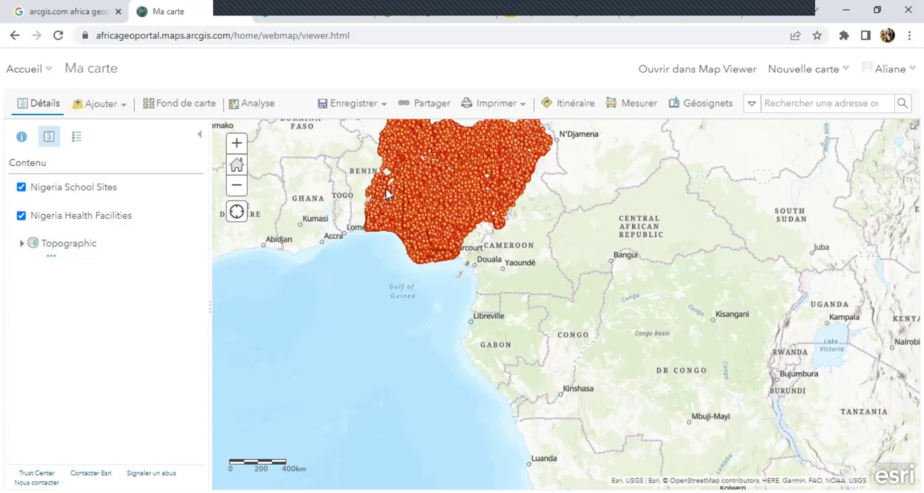
{"action": "left_click", "coordinate": [21, 216]}
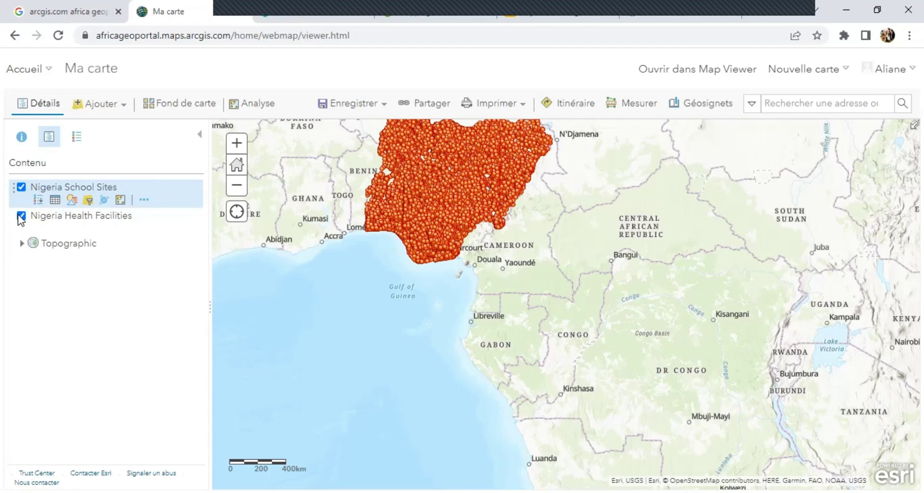
{"action": "left_click", "coordinate": [21, 216]}
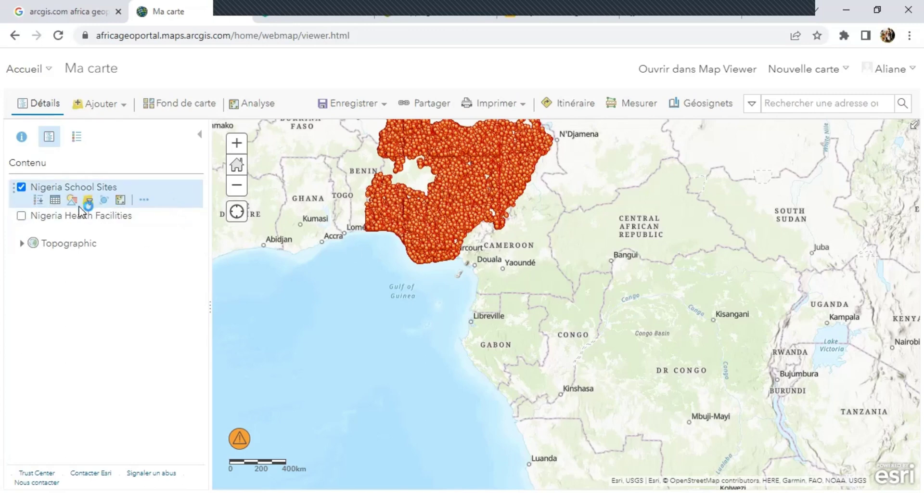
{"action": "left_click", "coordinate": [22, 216]}
{"action": "left_click", "coordinate": [21, 186]}
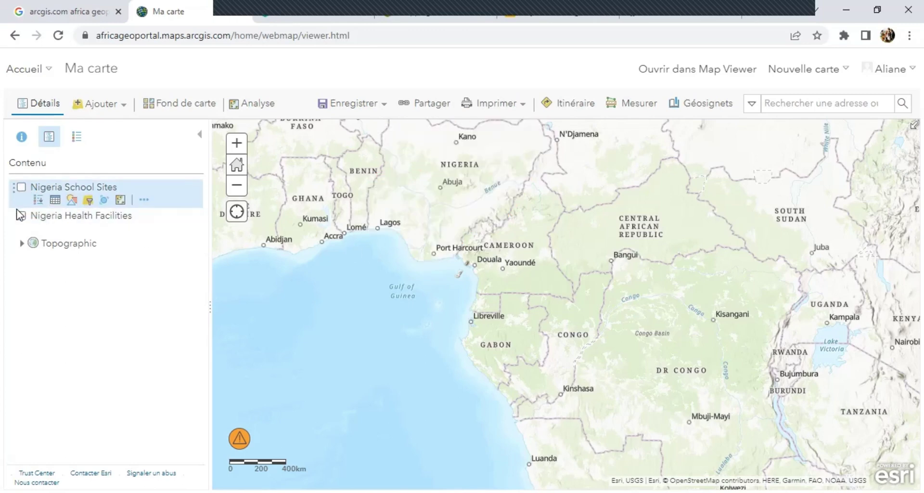
{"action": "left_click", "coordinate": [21, 216]}
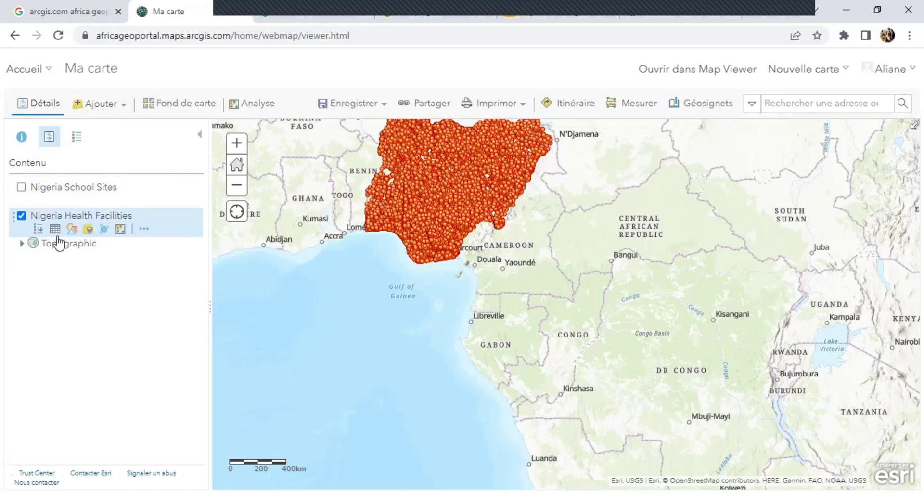
{"action": "left_click", "coordinate": [21, 216]}
{"action": "left_click", "coordinate": [22, 217]}
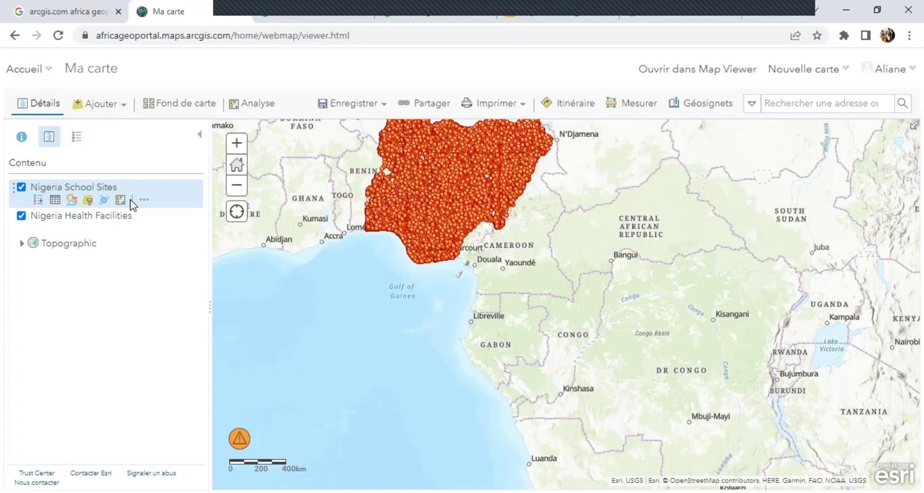
Examine the extra options of Nigeria School Sites and the attribute tables of Nigeria School Sites and Nigeria Health Facilities
{"action": "left_click", "coordinate": [145, 202]}
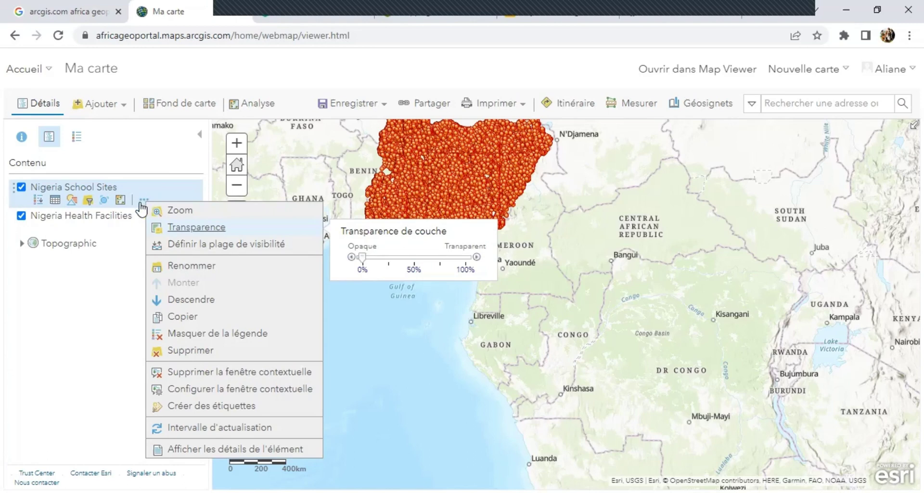
{"action": "left_click", "coordinate": [56, 201]}
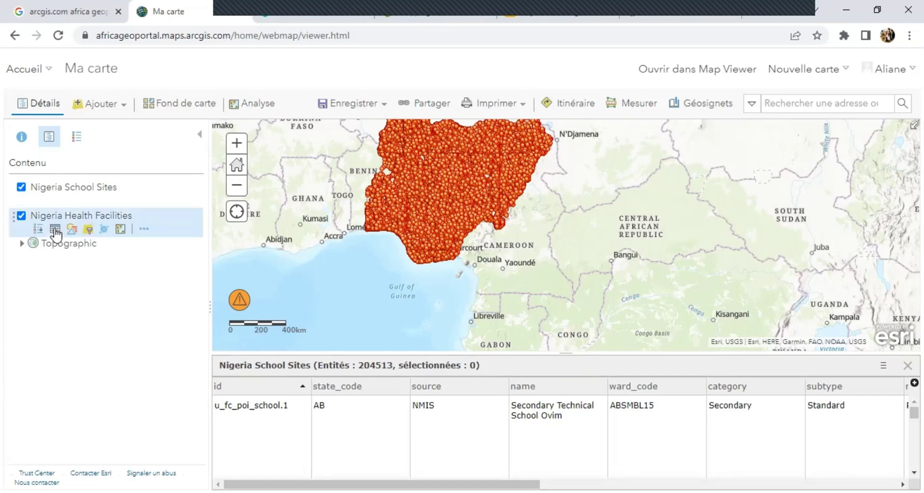
{"action": "left_click", "coordinate": [54, 230]}
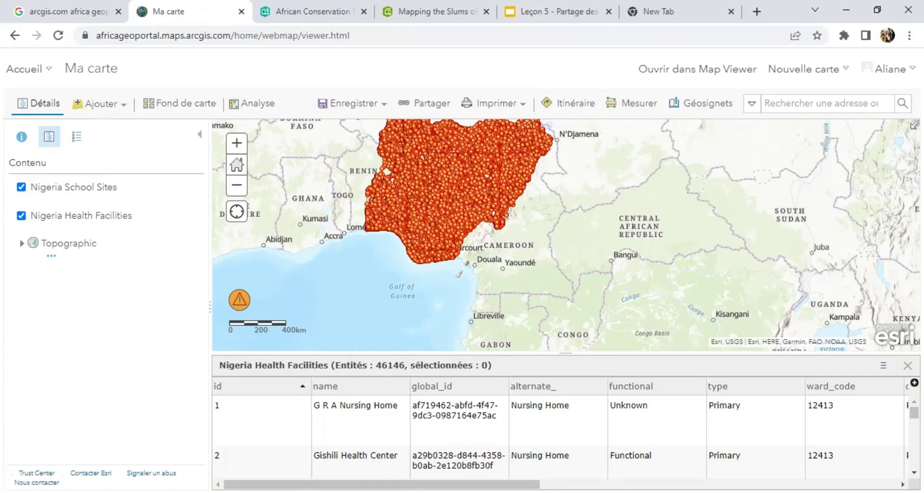
{"action": "mouse_move", "coordinate": [72, 206]}
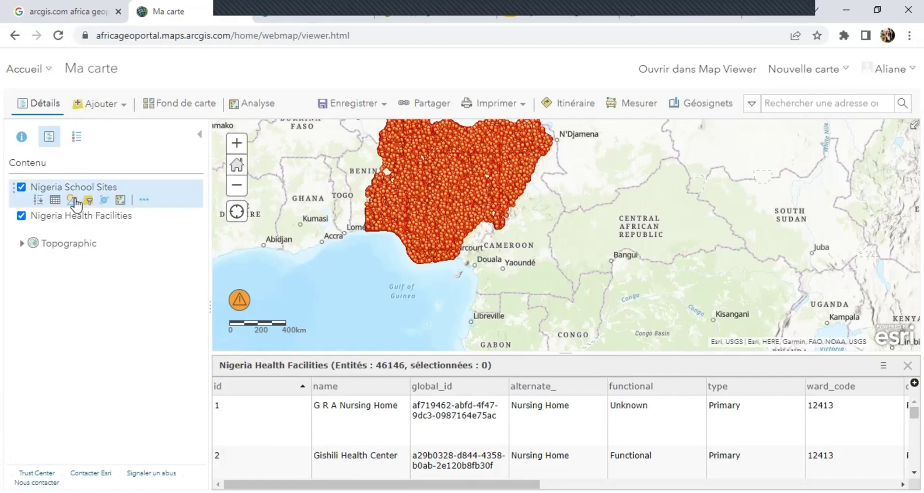
{"action": "left_click", "coordinate": [87, 201]}
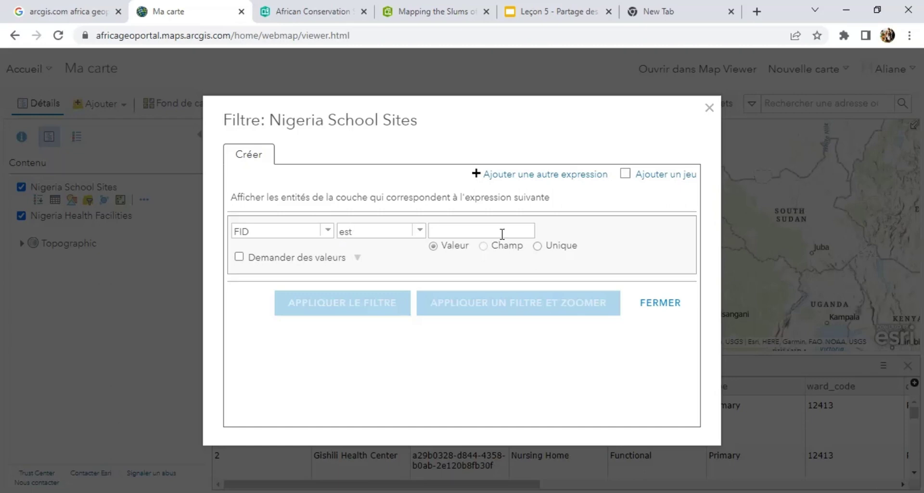
{"action": "left_click", "coordinate": [709, 108]}
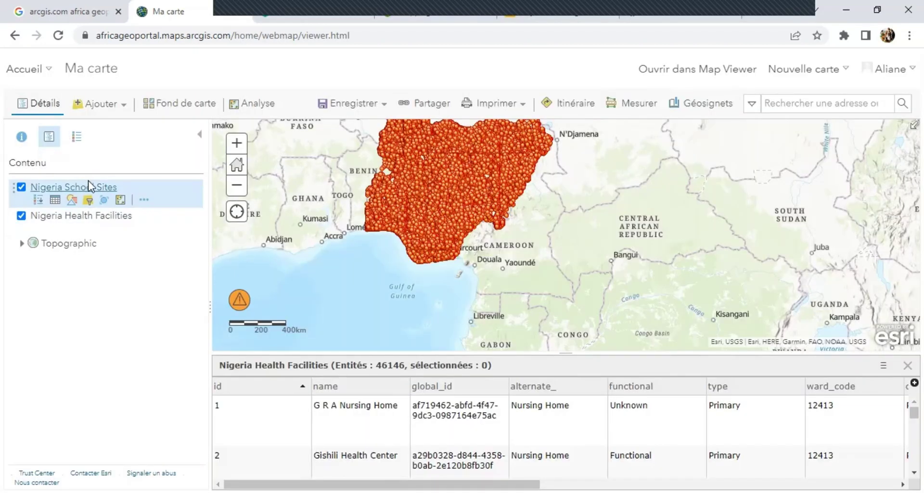
Check the state_code column in the Nigeria School Sites attribute table and open the filter for that layer
{"action": "left_click", "coordinate": [55, 200]}
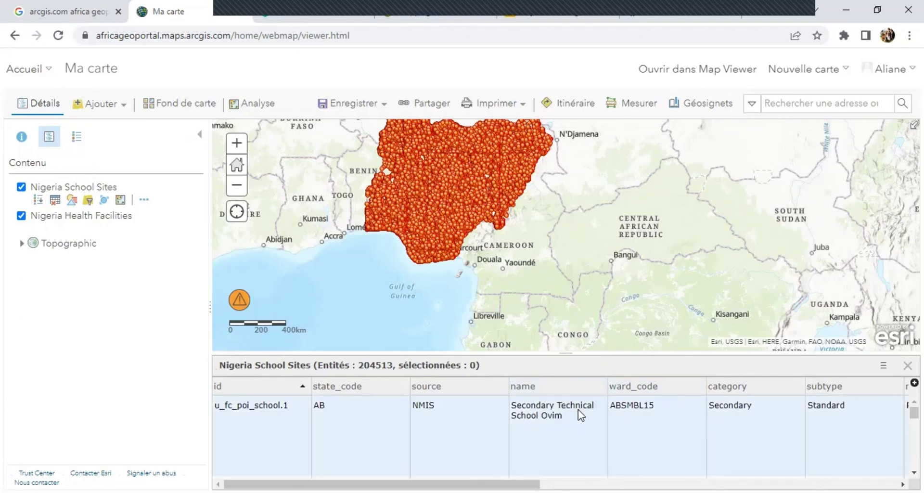
{"action": "left_click_drag", "start_coordinate": [368, 388], "coordinate": [340, 436]}
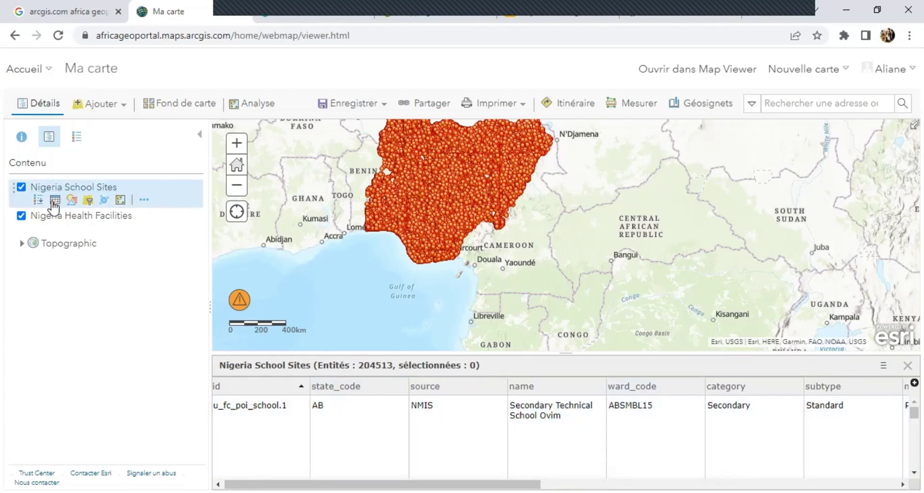
{"action": "left_click", "coordinate": [88, 200]}
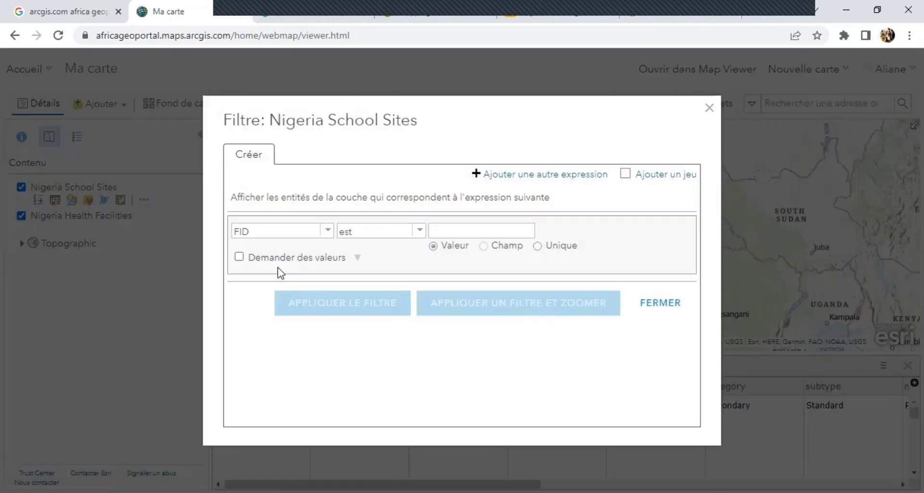
Set the school sites filter expression to state_code est LA
{"action": "left_click", "coordinate": [326, 231]}
{"action": "scroll", "coordinate": [274, 293], "scroll_direction": "down", "scroll_amount": 4}
{"action": "scroll", "coordinate": [274, 293], "scroll_direction": "down", "scroll_amount": 2}
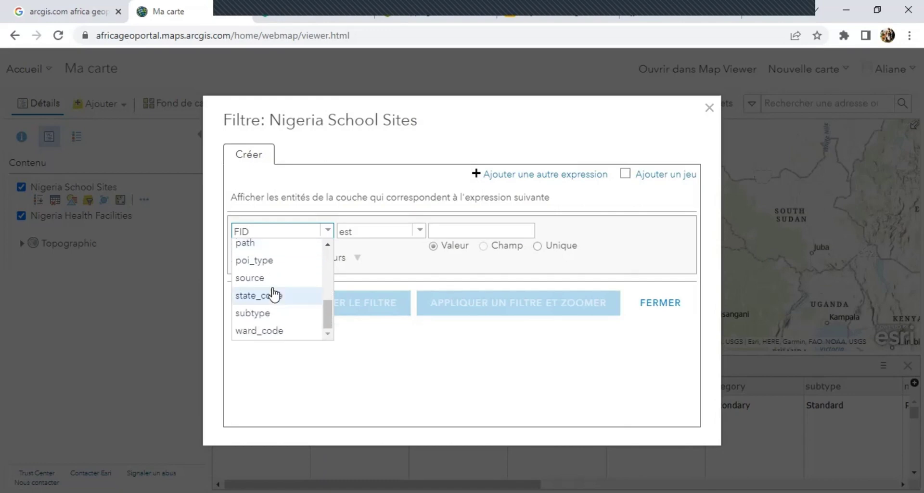
{"action": "left_click", "coordinate": [273, 296]}
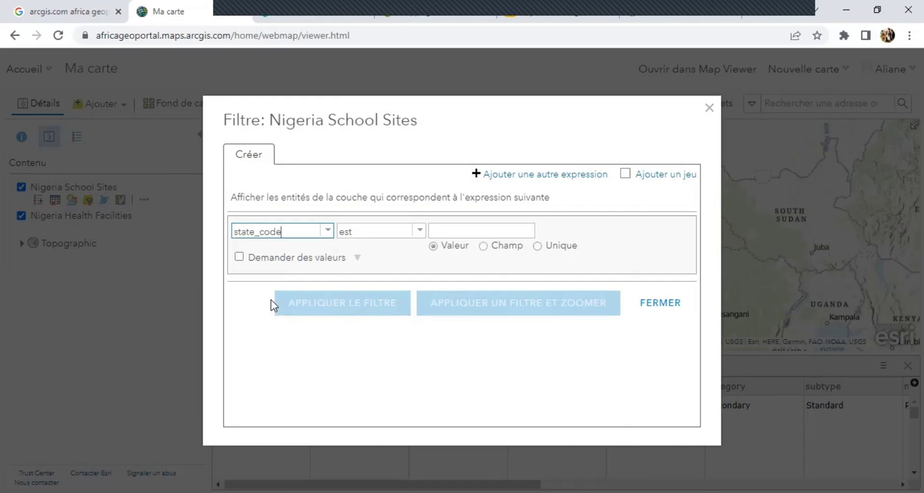
{"action": "left_click", "coordinate": [445, 232]}
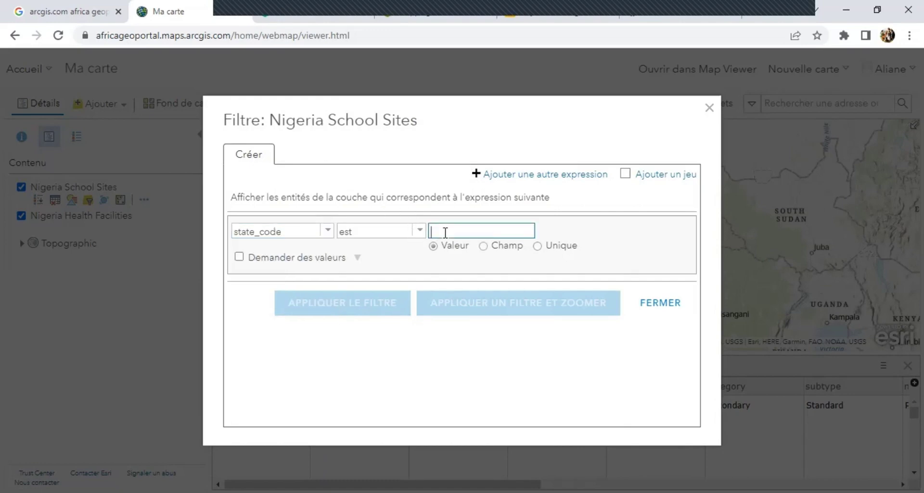
{"action": "type", "text": "LA"}
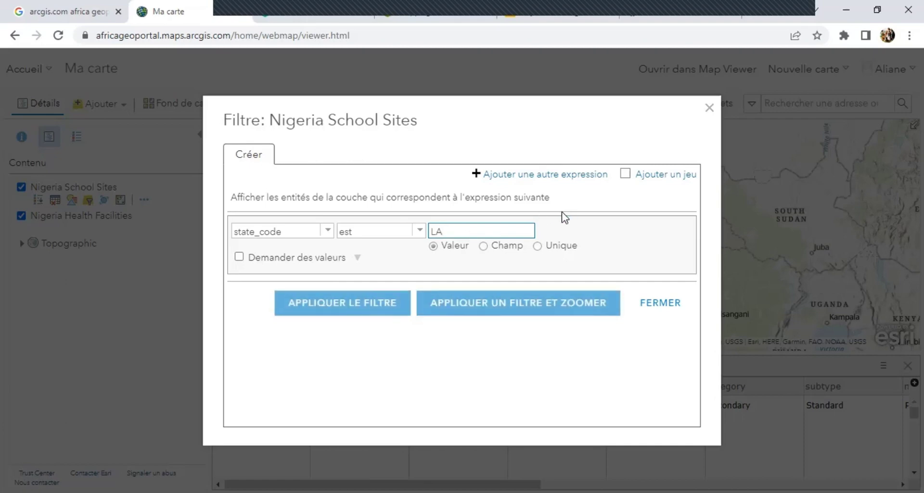
Replace the single state_code expression with an expression set using "Toutes les expressions suivantes dans ce jeu sont vraies"
{"action": "left_click", "coordinate": [625, 175]}
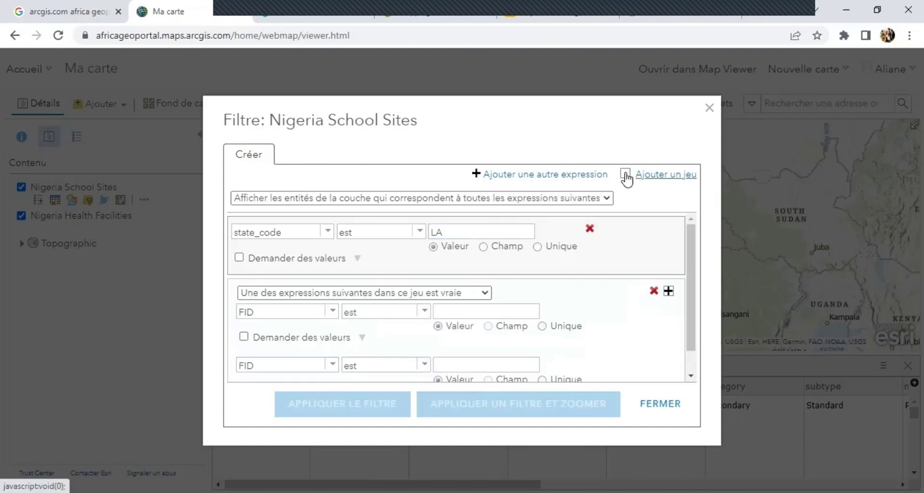
{"action": "left_click", "coordinate": [590, 229]}
{"action": "left_click", "coordinate": [460, 235]}
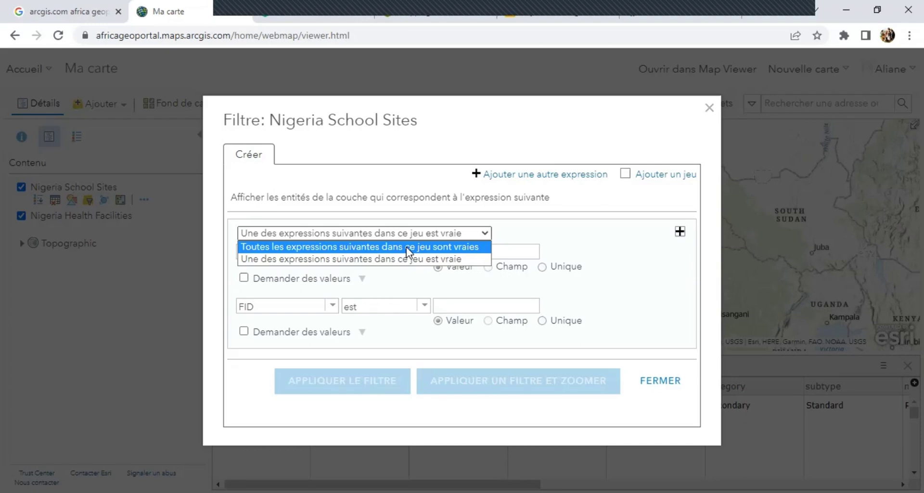
{"action": "left_click", "coordinate": [337, 249]}
{"action": "left_click", "coordinate": [333, 254]}
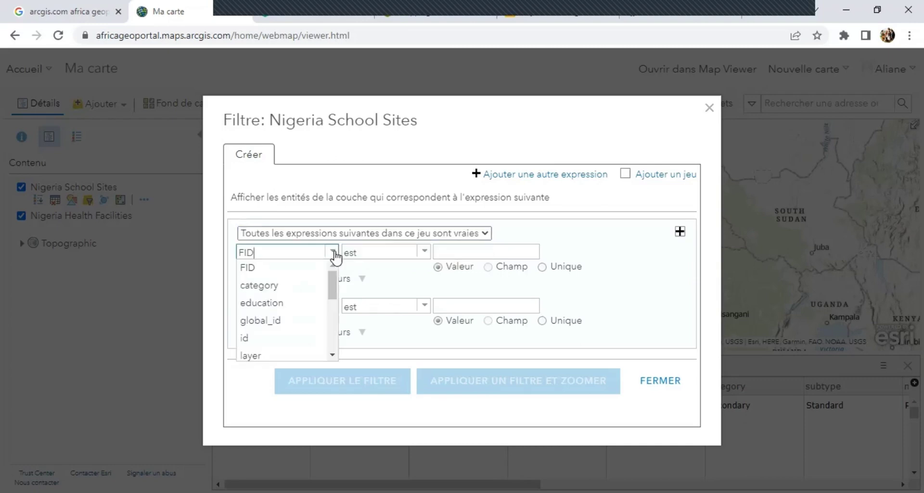
{"action": "scroll", "coordinate": [285, 330], "scroll_direction": "down", "scroll_amount": 3}
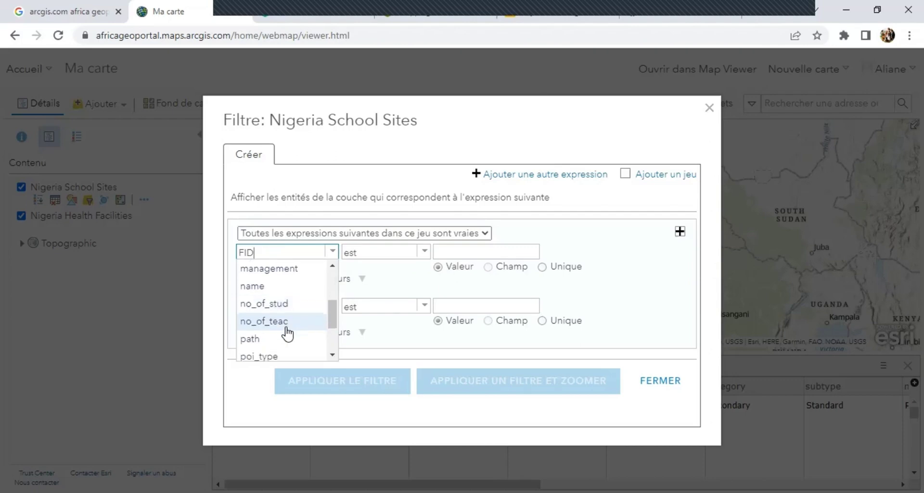
{"action": "scroll", "coordinate": [287, 332], "scroll_direction": "down", "scroll_amount": 1}
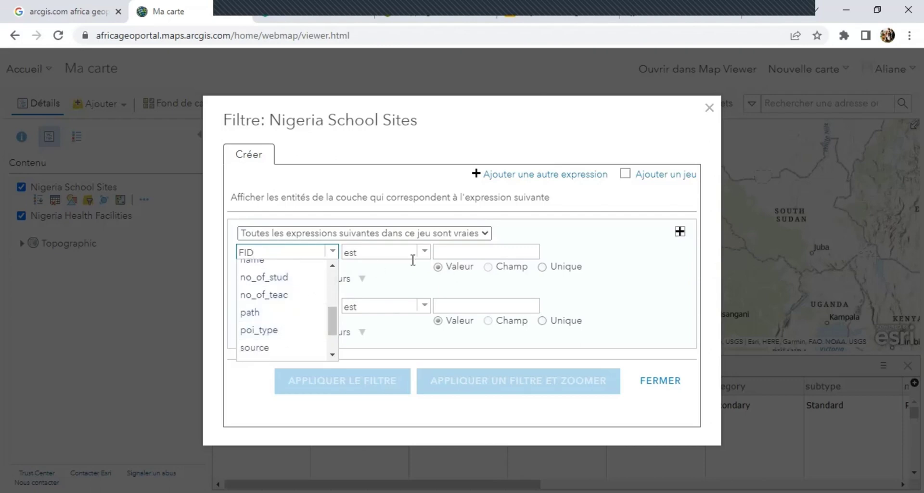
{"action": "left_click", "coordinate": [486, 233]}
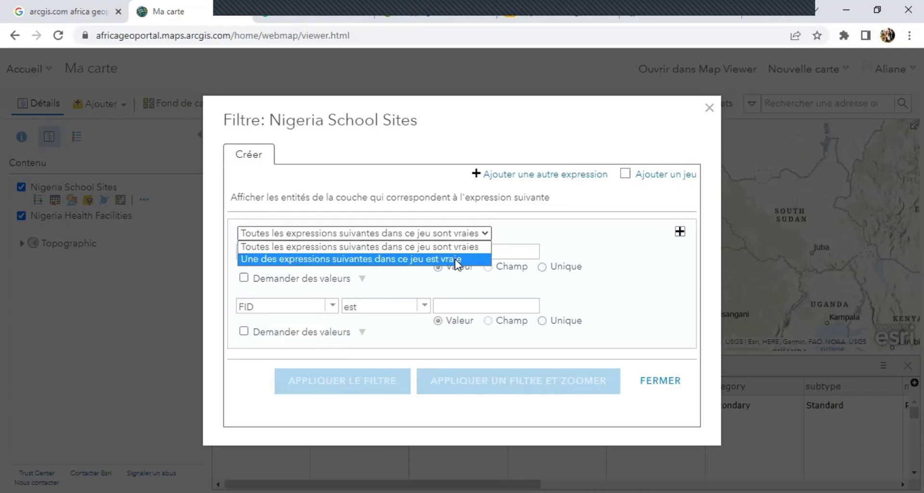
{"action": "left_click", "coordinate": [447, 246]}
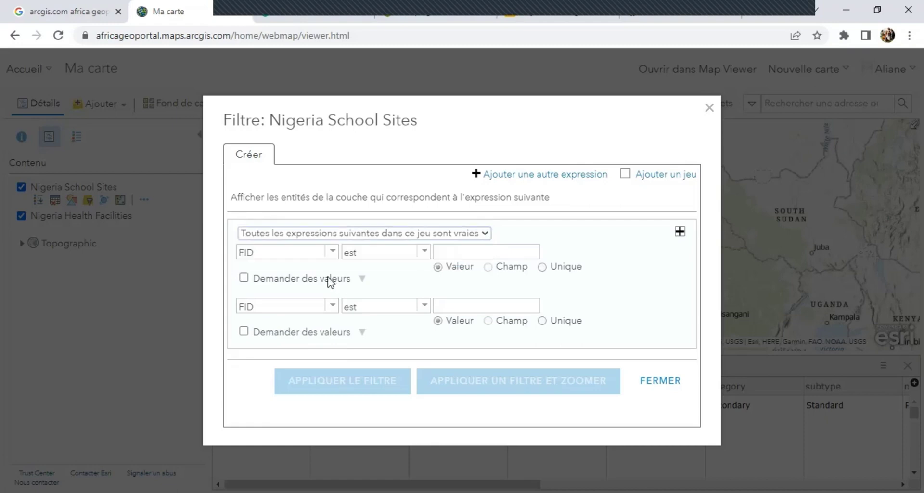
Set the first expression in the set to state_code est LA
{"action": "left_click", "coordinate": [332, 252]}
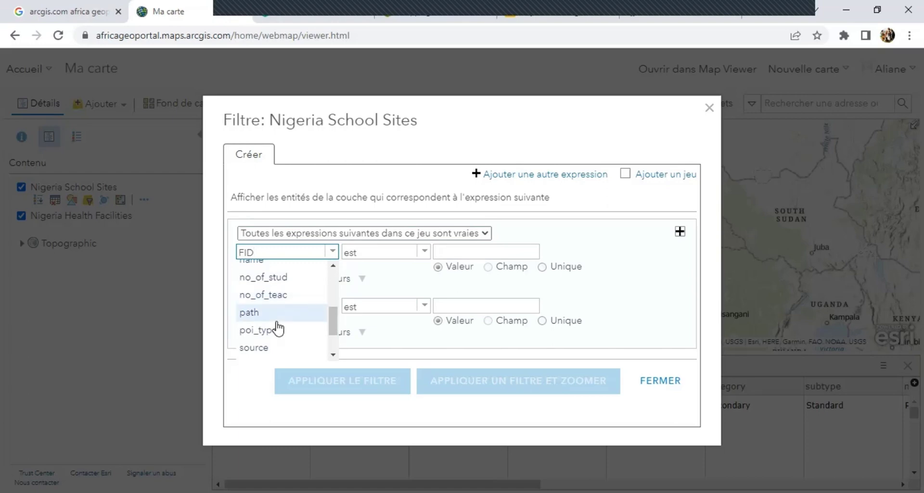
{"action": "scroll", "coordinate": [277, 329], "scroll_direction": "down", "scroll_amount": 3}
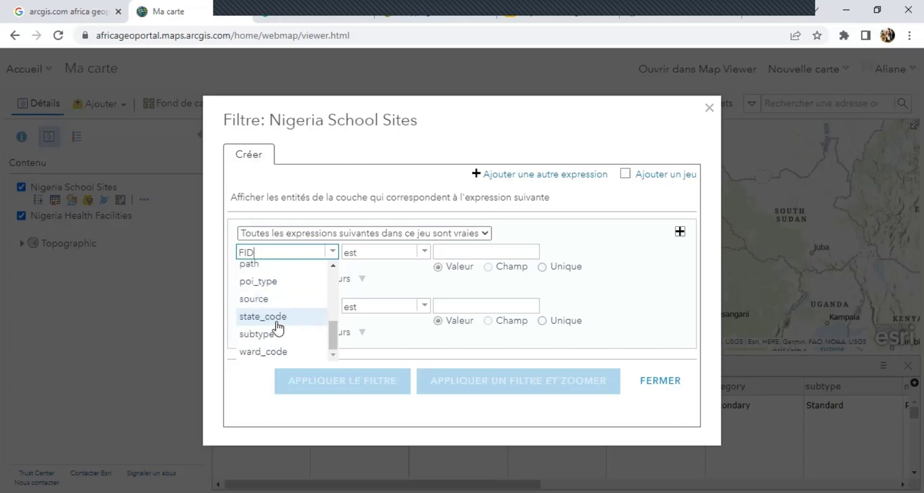
{"action": "left_click", "coordinate": [278, 328]}
{"action": "left_click", "coordinate": [493, 251]}
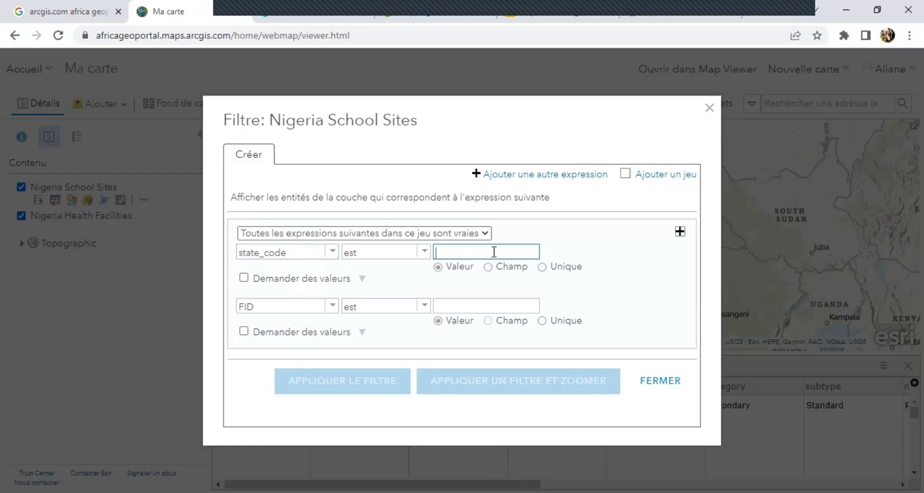
{"action": "type", "text": "LA"}
Set the second expression's field to ward_code and its operator to "commence par"
{"action": "left_click", "coordinate": [331, 311]}
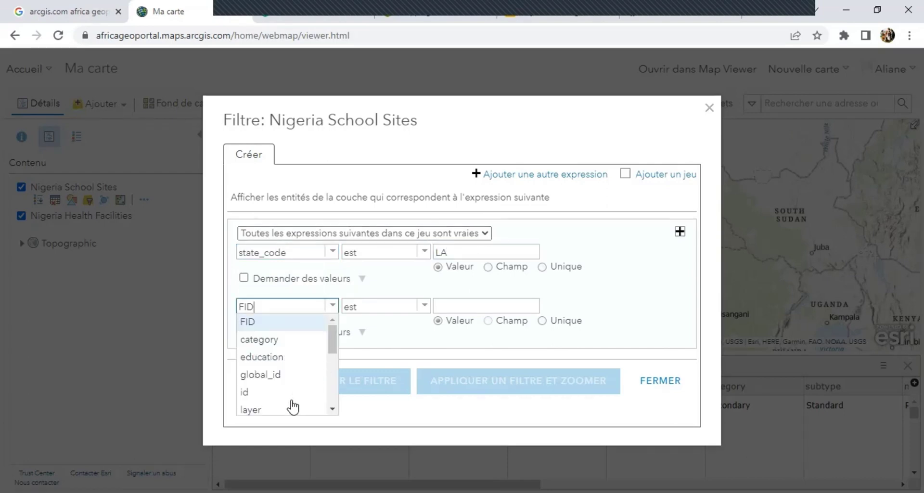
{"action": "scroll", "coordinate": [291, 401], "scroll_direction": "down", "scroll_amount": 5}
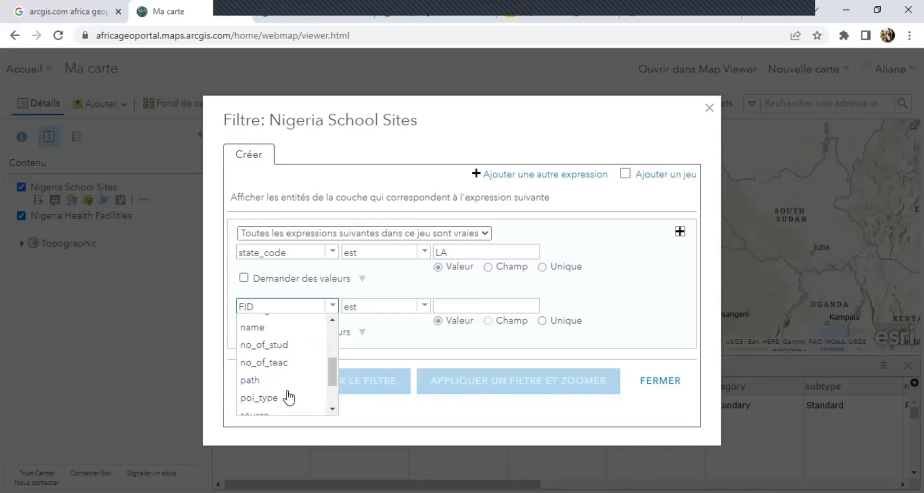
{"action": "scroll", "coordinate": [289, 397], "scroll_direction": "down", "scroll_amount": 1}
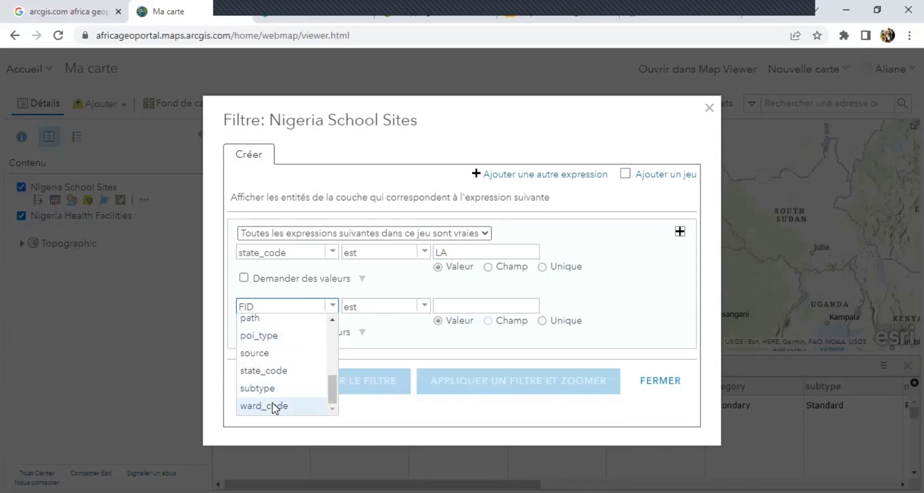
{"action": "left_click", "coordinate": [271, 406]}
{"action": "left_click", "coordinate": [422, 312]}
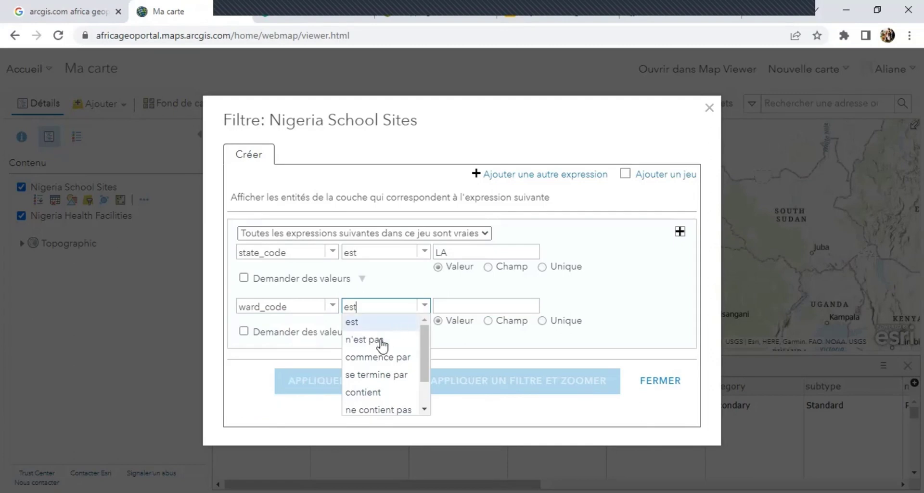
{"action": "left_click", "coordinate": [374, 356]}
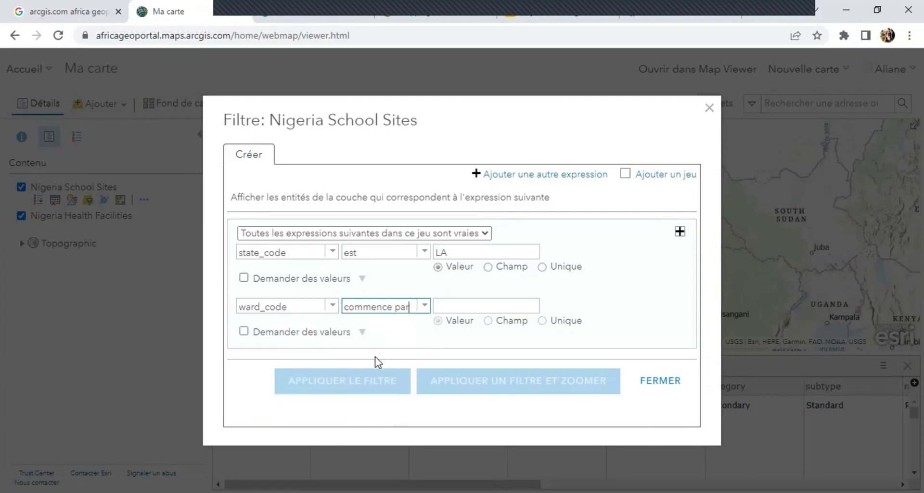
{"action": "left_click", "coordinate": [435, 306]}
Enter LASAM as the ward_code value, then apply the school sites filter and zoom to the filtered features
{"action": "left_click", "coordinate": [424, 308]}
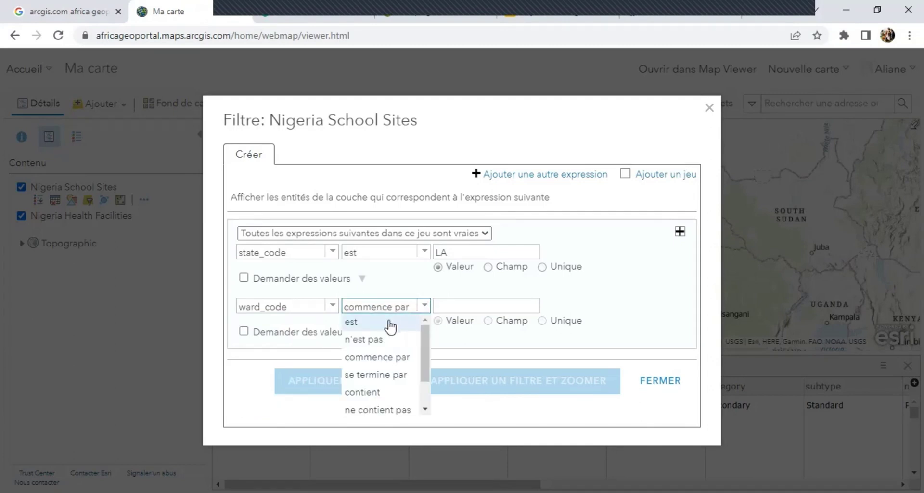
{"action": "scroll", "coordinate": [394, 391], "scroll_direction": "down", "scroll_amount": 3}
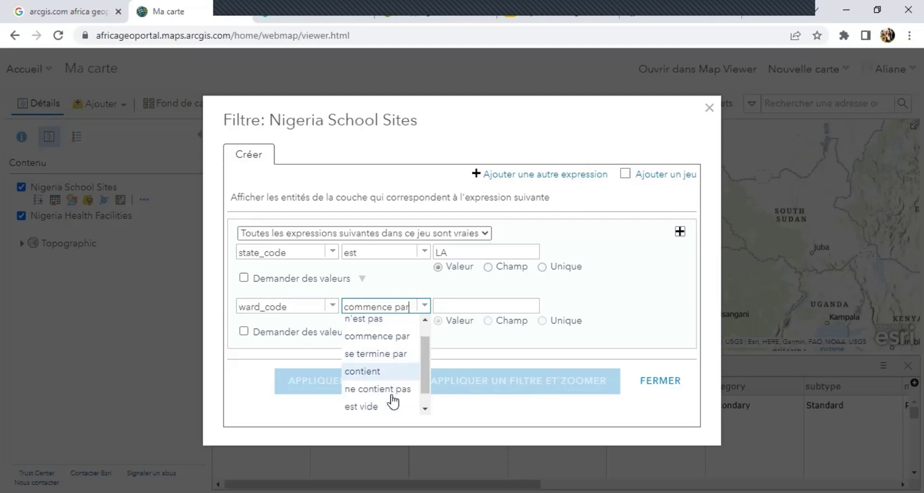
{"action": "left_click", "coordinate": [425, 319]}
{"action": "left_click", "coordinate": [425, 320]}
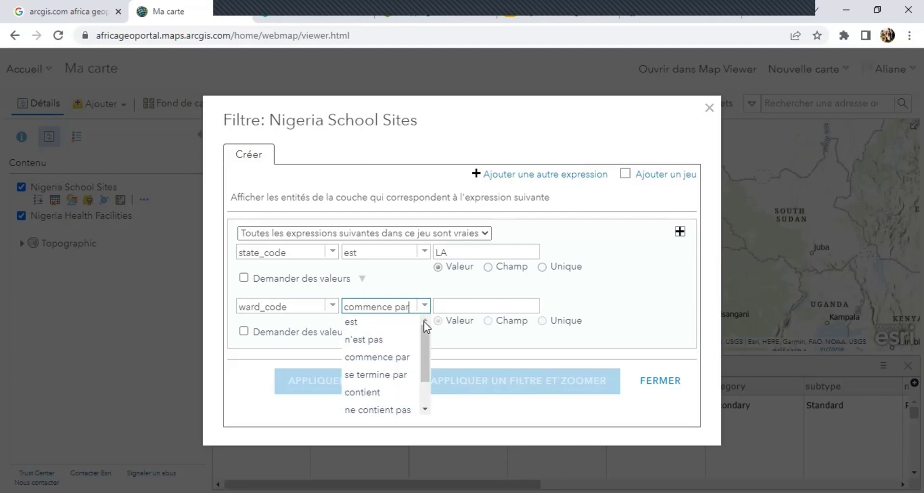
{"action": "left_click", "coordinate": [470, 304]}
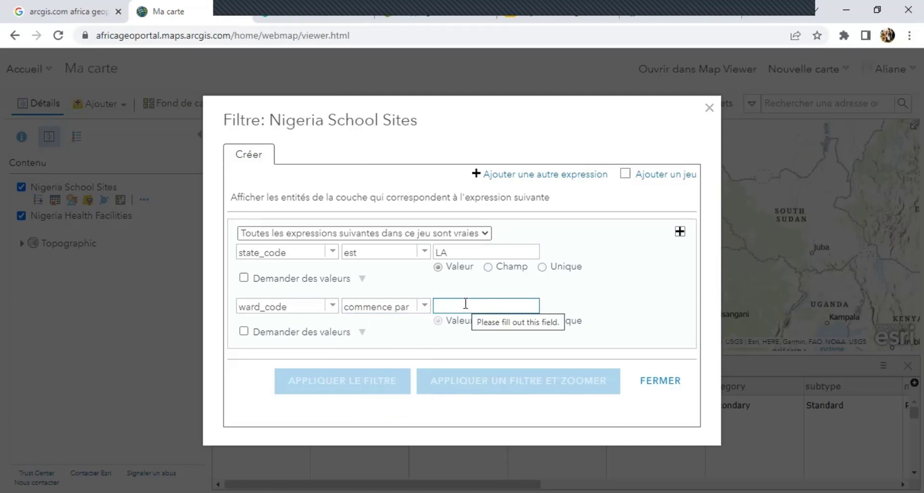
{"action": "type", "text": "LASA"}
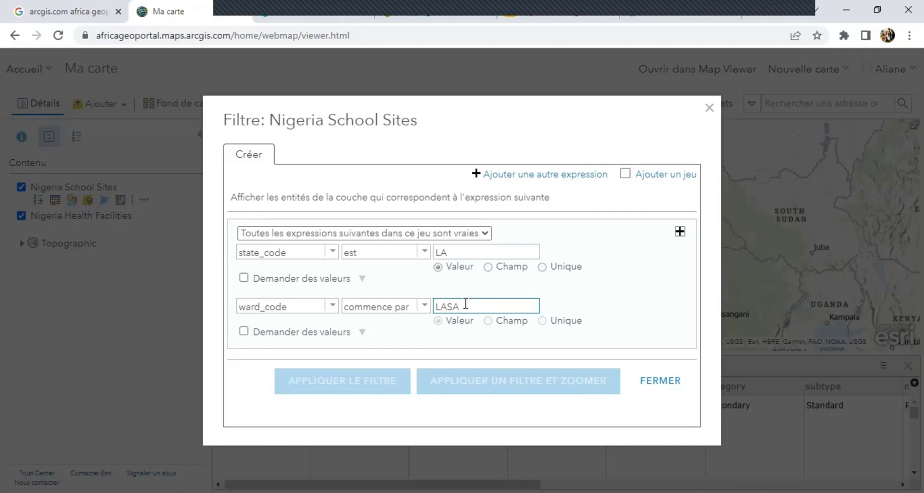
{"action": "type", "text": "M"}
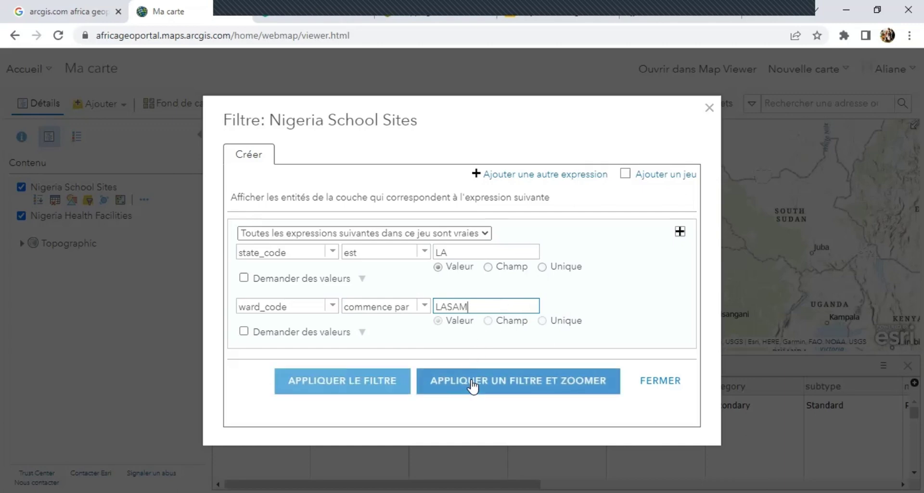
{"action": "left_click", "coordinate": [474, 381]}
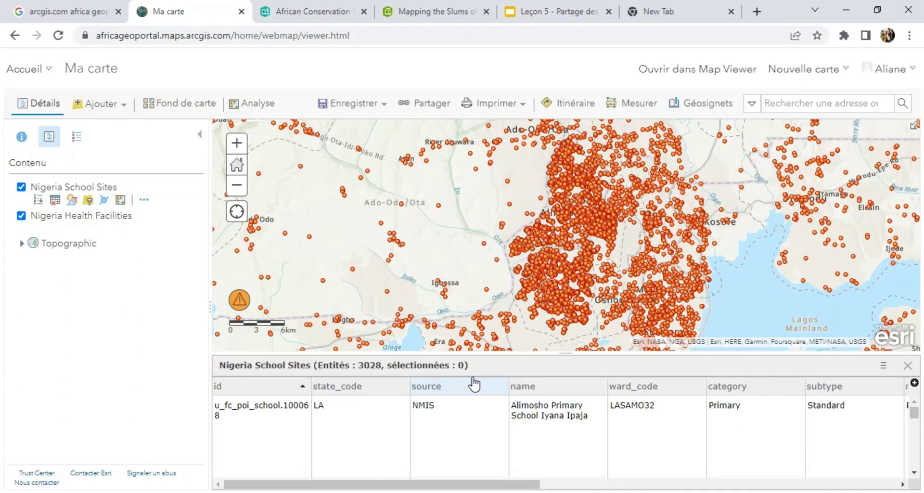
Hide the Nigeria Health Facilities layer and switch Nigeria School Sites off and back on
{"action": "left_click", "coordinate": [21, 216]}
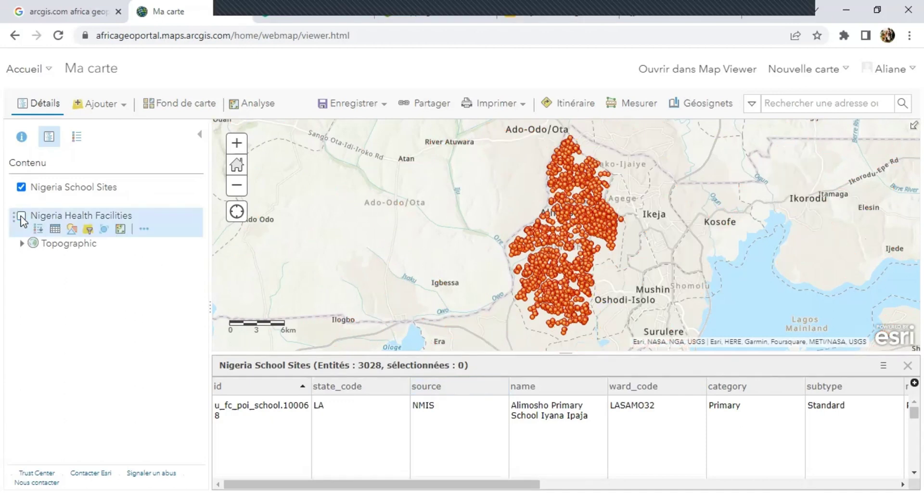
{"action": "left_click", "coordinate": [21, 188]}
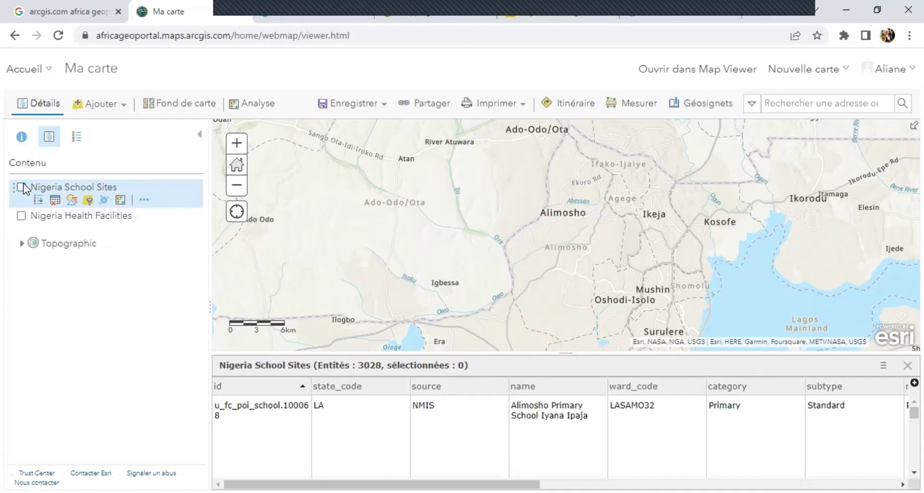
{"action": "left_click", "coordinate": [22, 187]}
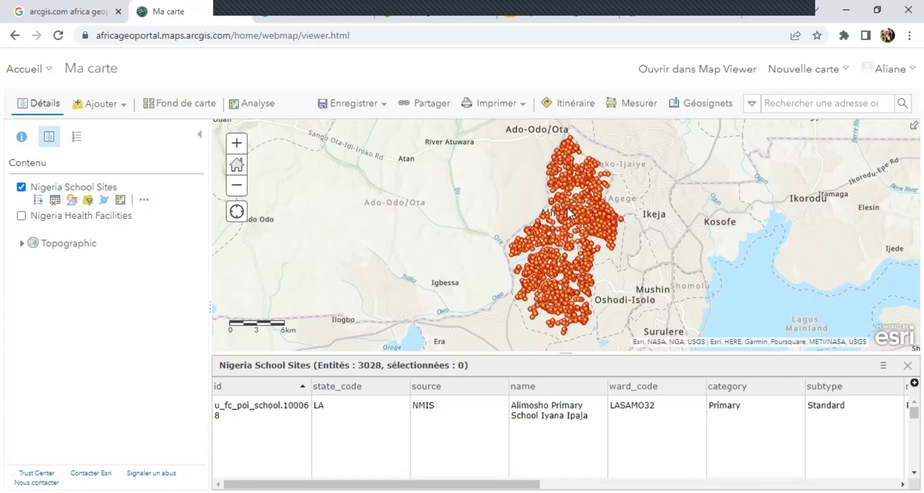
Open the symbol settings of the single-symbol location style for Nigeria School Sites and look through the basic shapes
{"action": "left_click", "coordinate": [71, 202]}
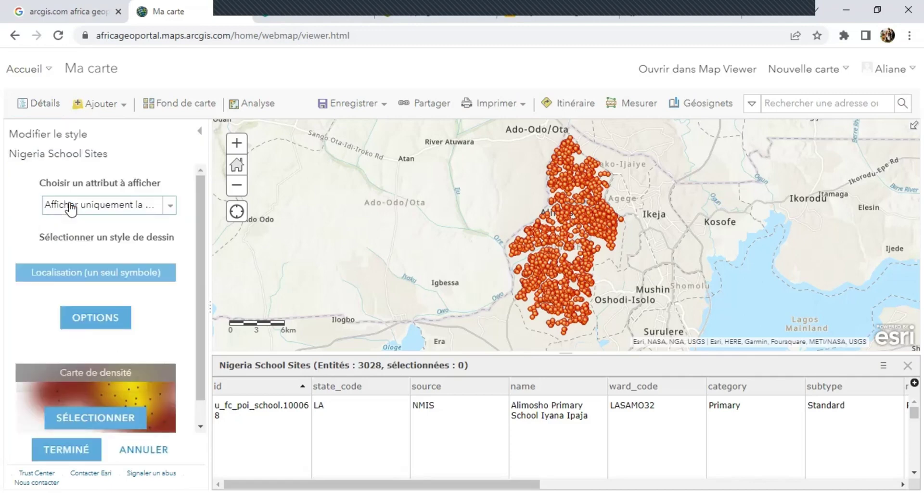
{"action": "left_click", "coordinate": [100, 317]}
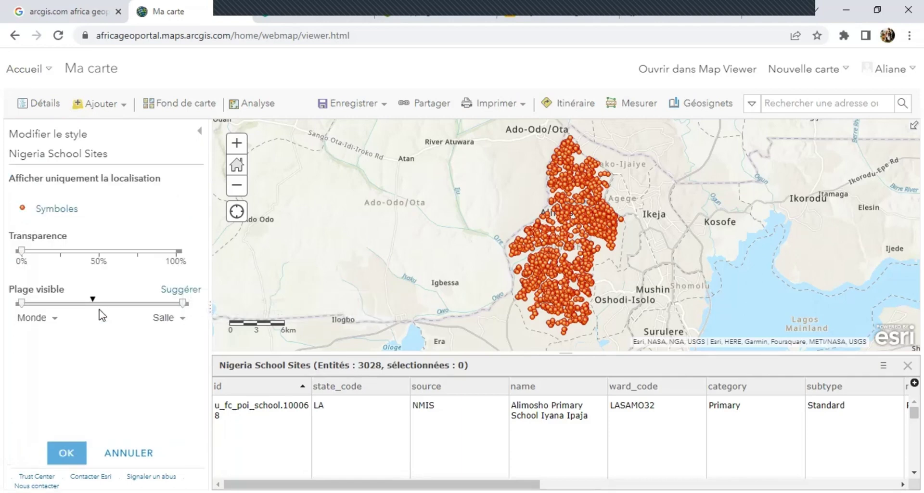
{"action": "left_click", "coordinate": [55, 210]}
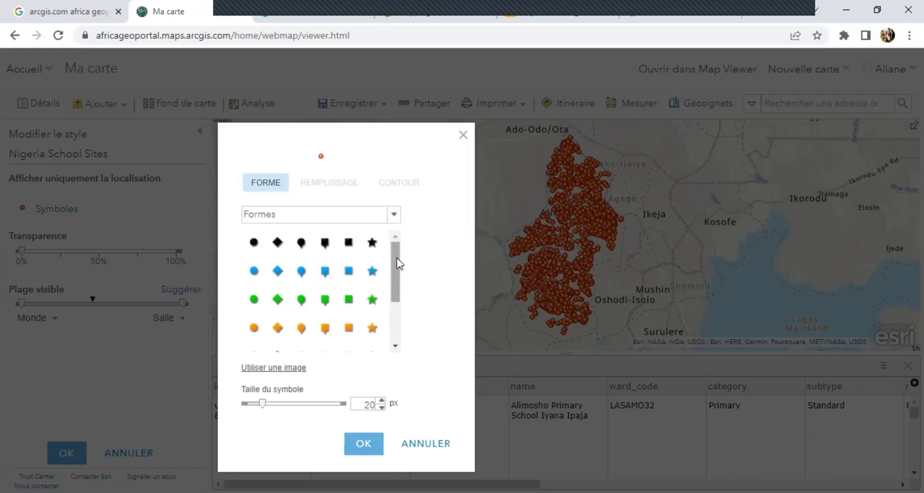
{"action": "left_click_drag", "start_coordinate": [395, 262], "coordinate": [397, 295]}
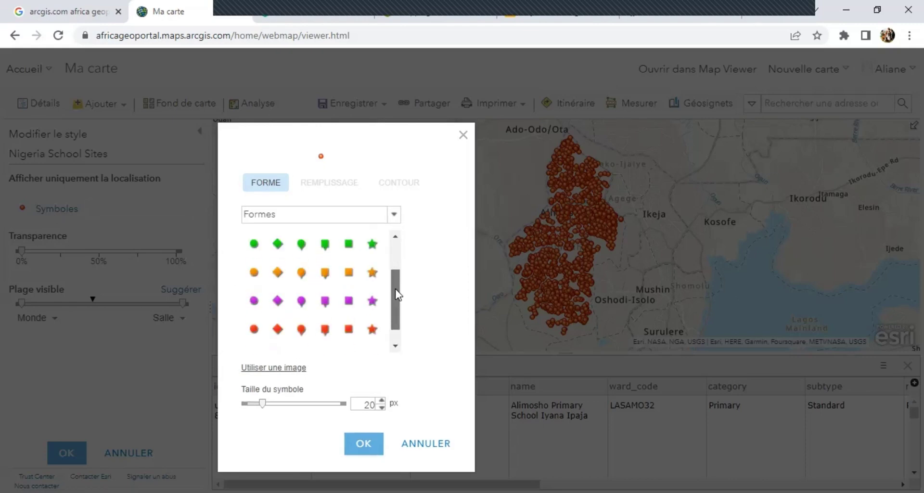
Change the school sites symbol to the plain blue graduate icon from the Infrastructure générale category
{"action": "left_click", "coordinate": [393, 214]}
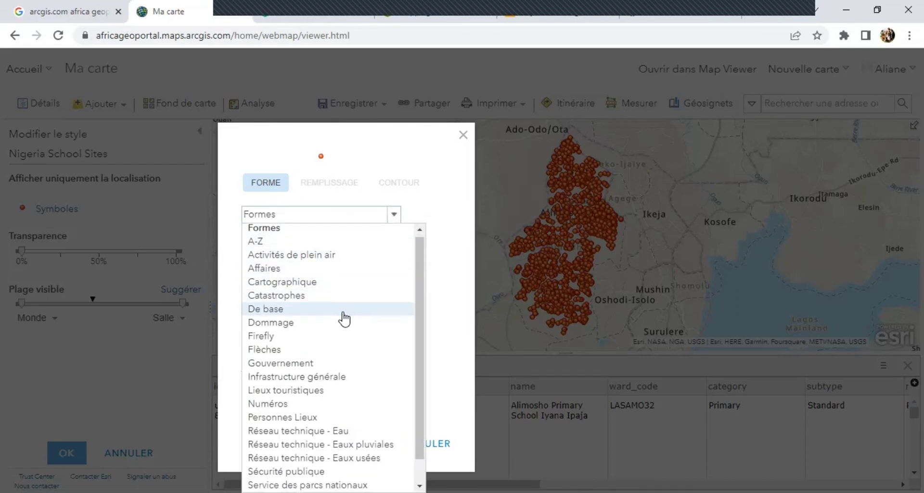
{"action": "scroll", "coordinate": [343, 318], "scroll_direction": "down", "scroll_amount": 2}
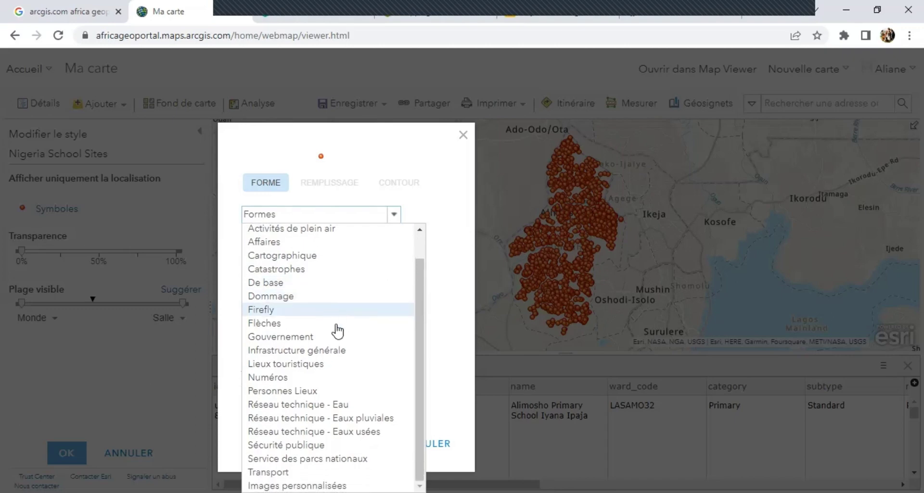
{"action": "left_click", "coordinate": [311, 351]}
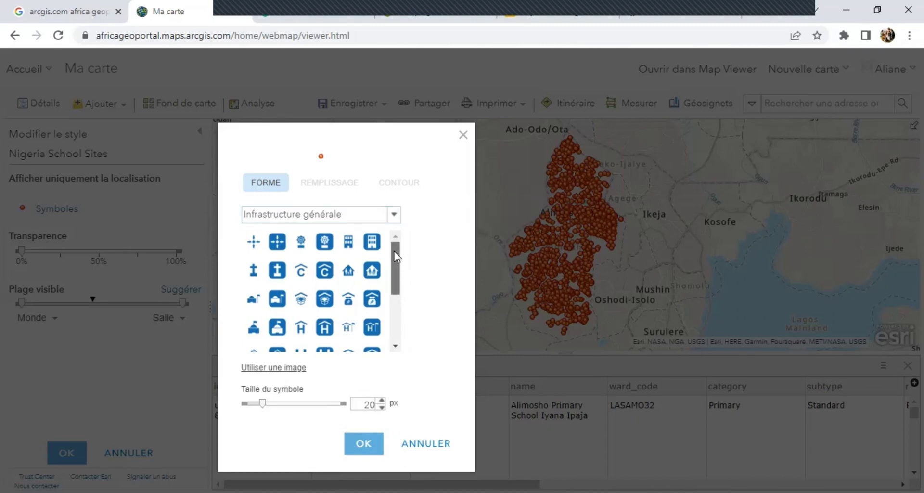
{"action": "left_click_drag", "start_coordinate": [395, 257], "coordinate": [395, 303]}
{"action": "left_click_drag", "start_coordinate": [394, 299], "coordinate": [390, 315]}
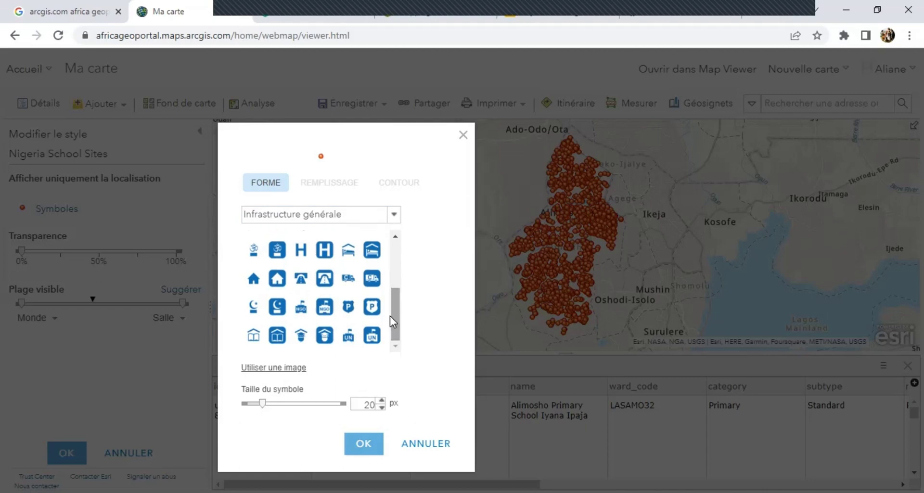
{"action": "left_click", "coordinate": [300, 342]}
{"action": "left_click_drag", "start_coordinate": [398, 332], "coordinate": [398, 263]}
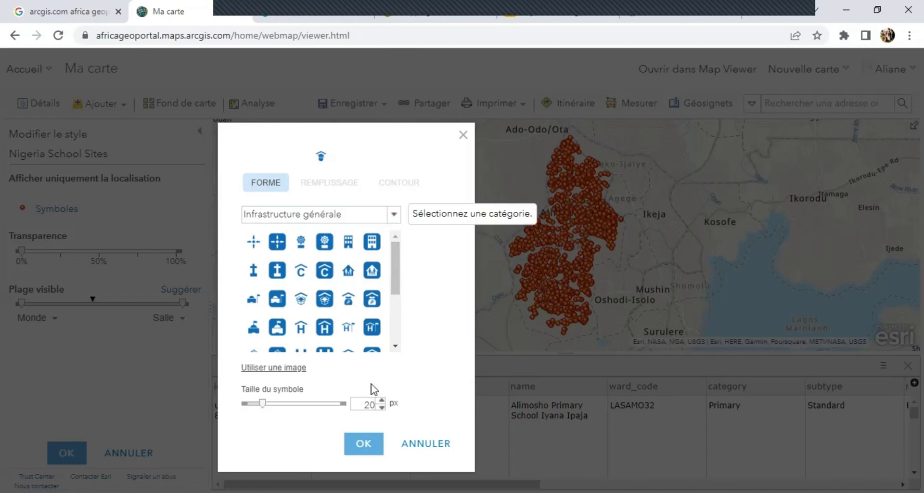
{"action": "left_click", "coordinate": [363, 444]}
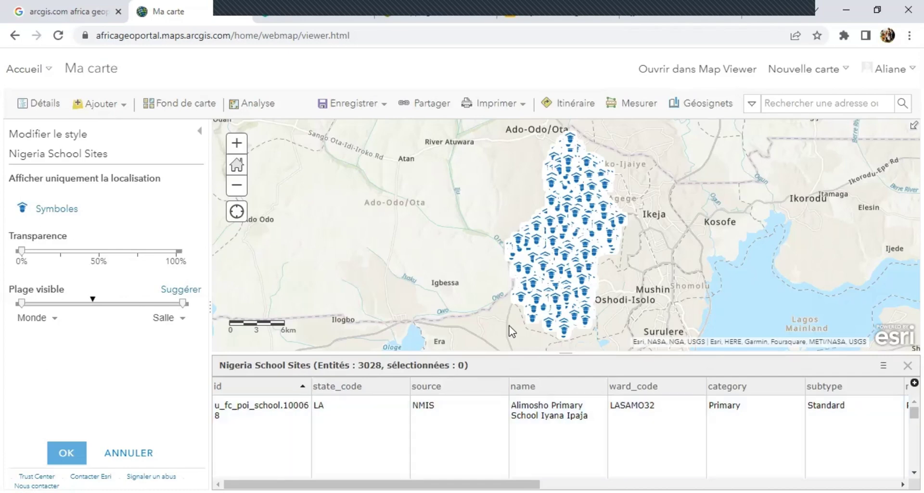
Reduce the Nigeria School Sites symbol size to 12 px and apply it
{"action": "left_click", "coordinate": [44, 208]}
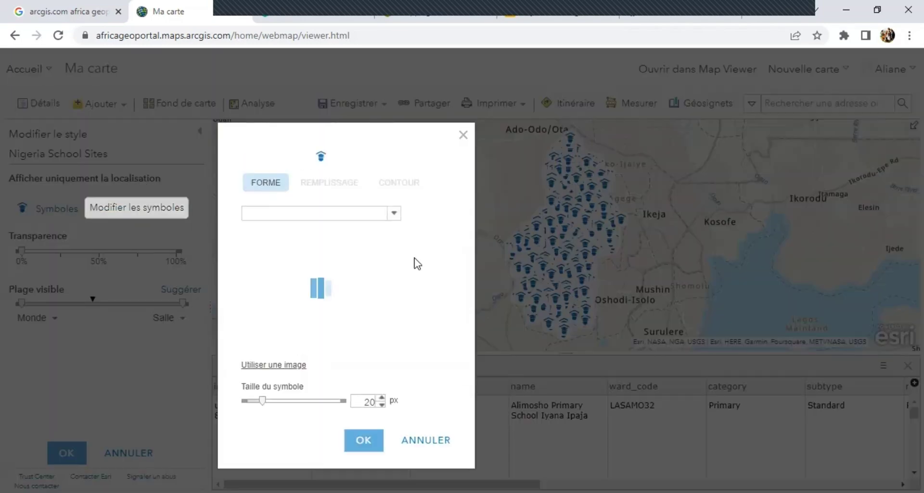
{"action": "left_click", "coordinate": [381, 405]}
{"action": "left_click", "coordinate": [381, 405]}
{"action": "left_click", "coordinate": [381, 405]}
{"action": "left_click", "coordinate": [381, 404]}
{"action": "left_click", "coordinate": [382, 404]}
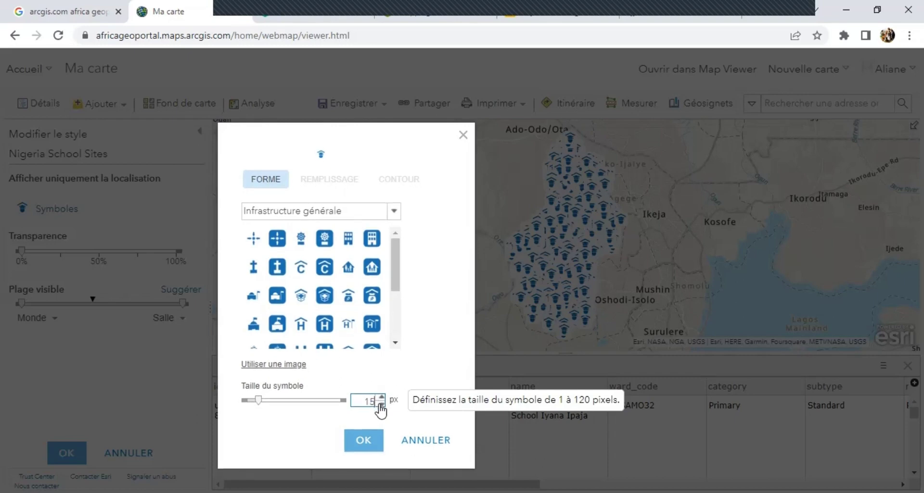
{"action": "left_click", "coordinate": [381, 404]}
{"action": "left_click", "coordinate": [381, 404]}
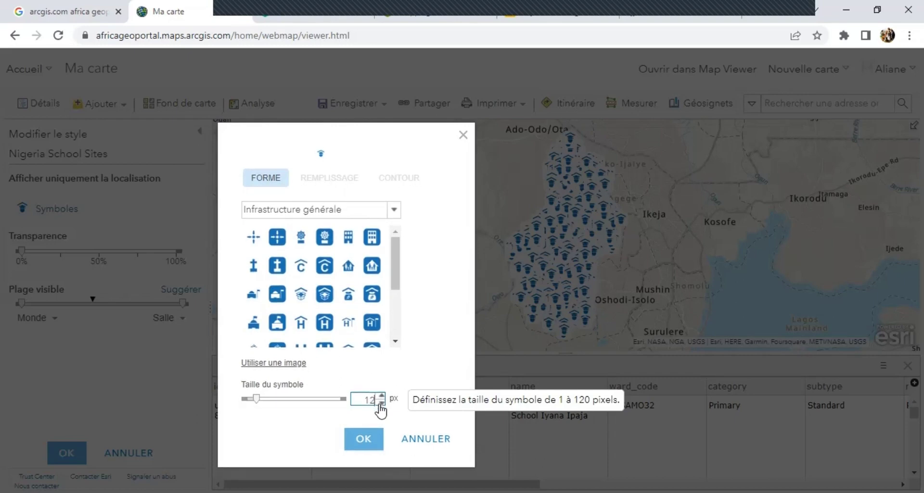
{"action": "left_click", "coordinate": [370, 436]}
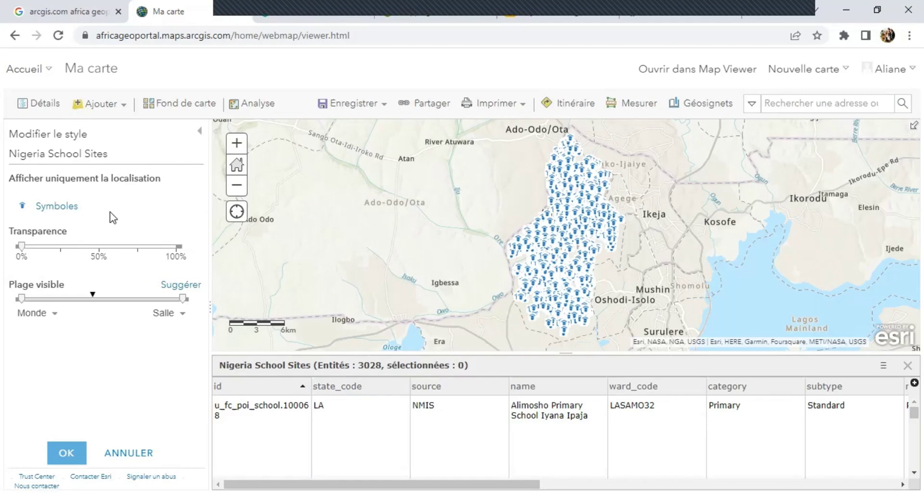
Set the school sites symbol size to 10 px and finish the layer's style changes
{"action": "left_click", "coordinate": [46, 210]}
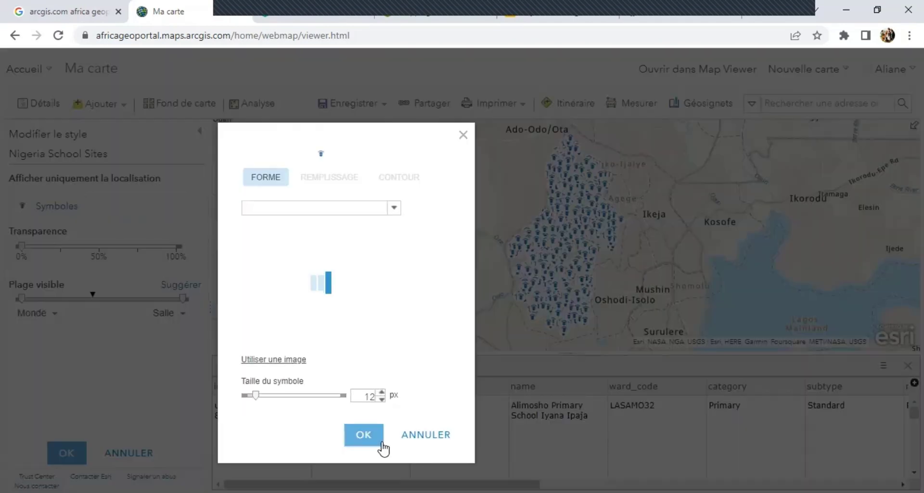
{"action": "left_click", "coordinate": [382, 402]}
{"action": "left_click", "coordinate": [382, 401]}
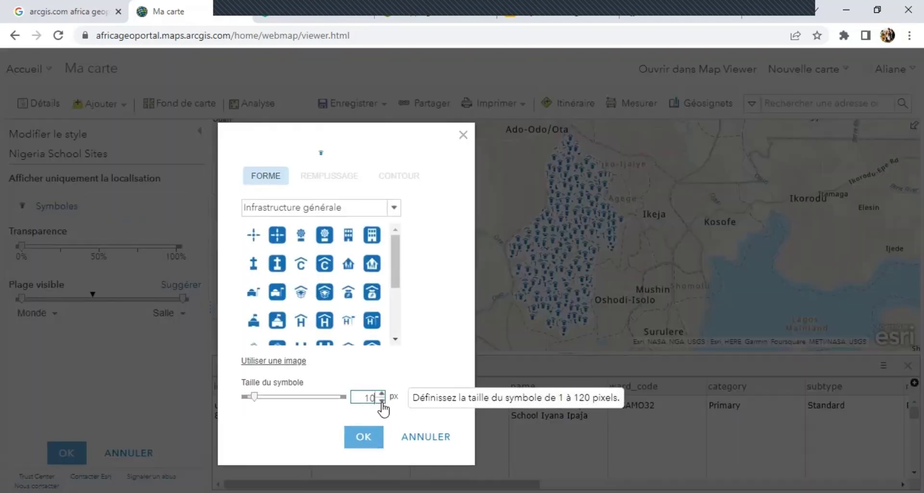
{"action": "left_click", "coordinate": [363, 440]}
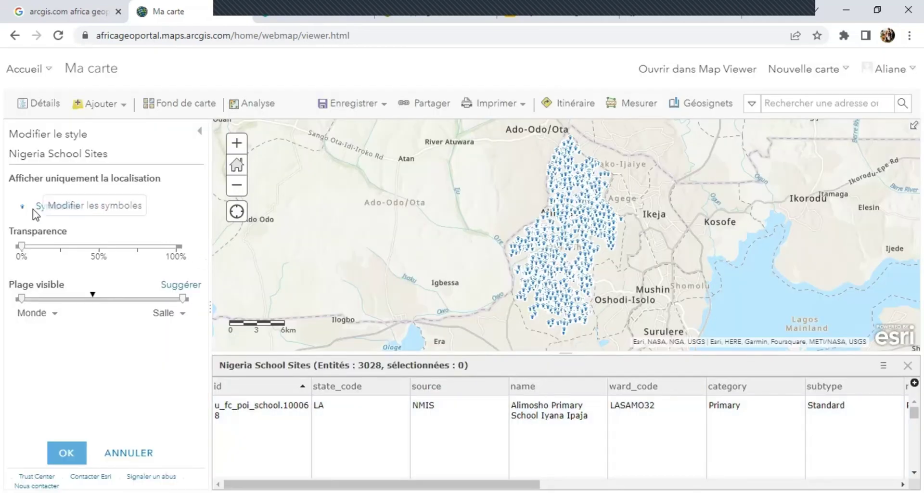
{"action": "left_click", "coordinate": [34, 210]}
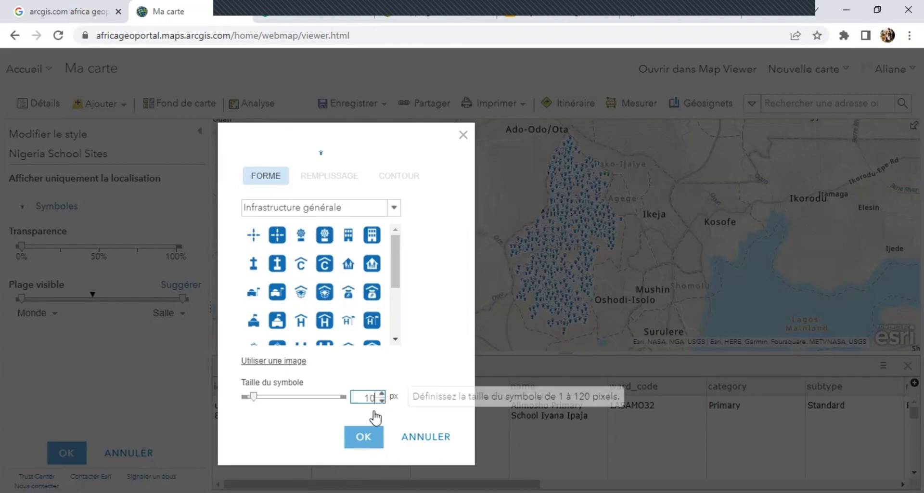
{"action": "left_click", "coordinate": [363, 437]}
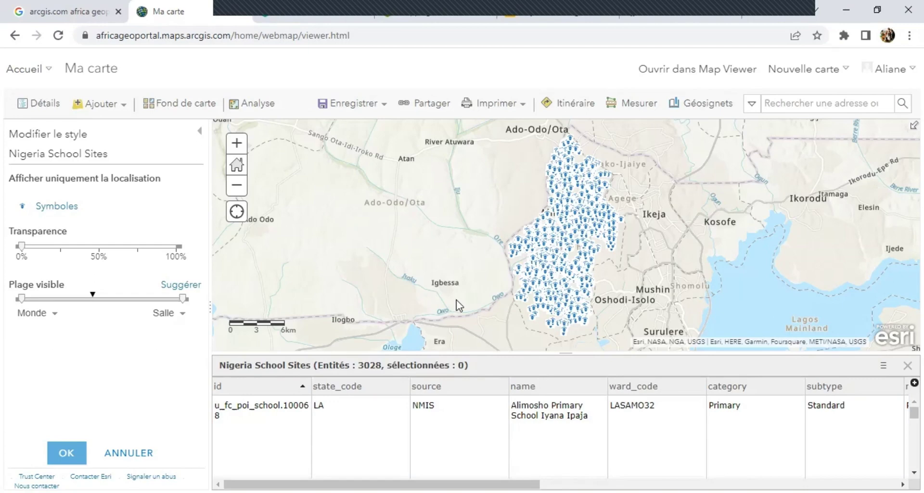
{"action": "left_click", "coordinate": [67, 454]}
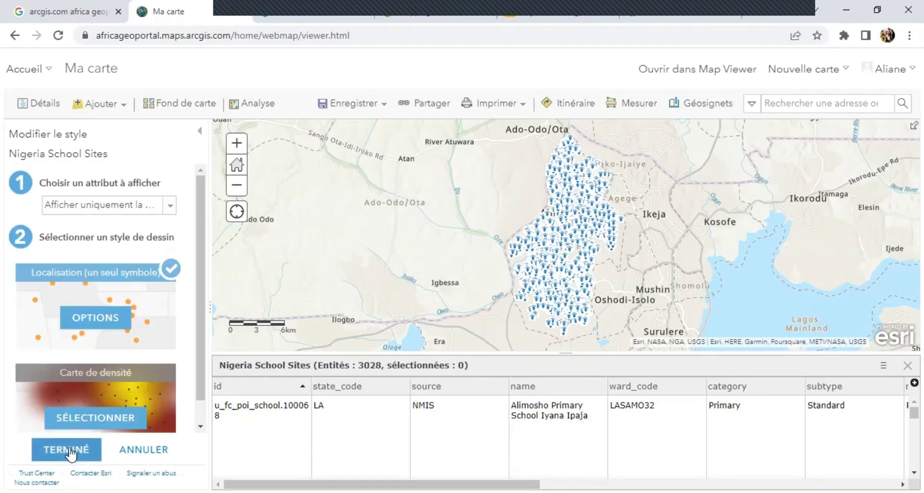
{"action": "left_click", "coordinate": [74, 448]}
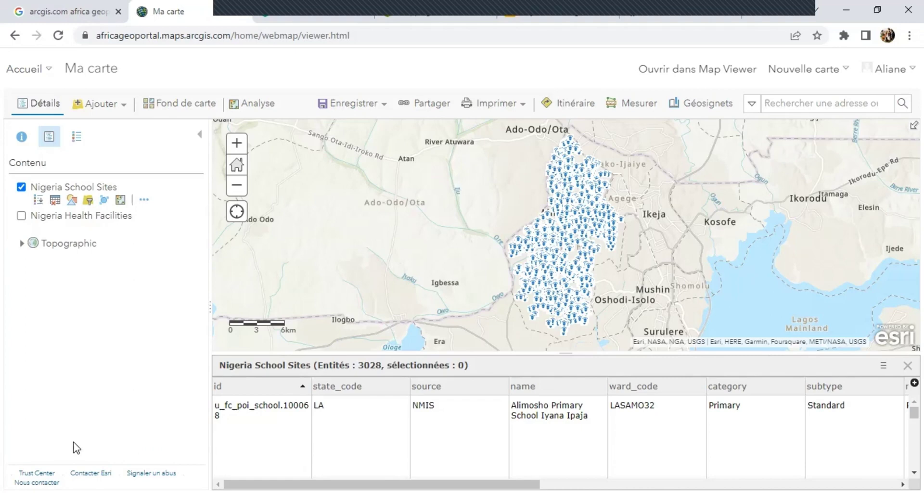
Show the Nigeria Health Facilities layer and hide Nigeria School Sites
{"action": "left_click", "coordinate": [22, 216]}
{"action": "left_click", "coordinate": [22, 188]}
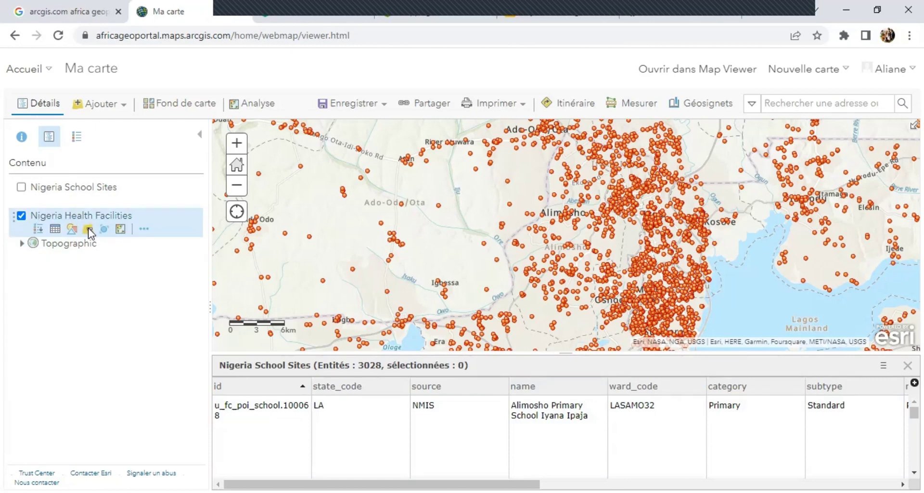
{"action": "left_click", "coordinate": [87, 227]}
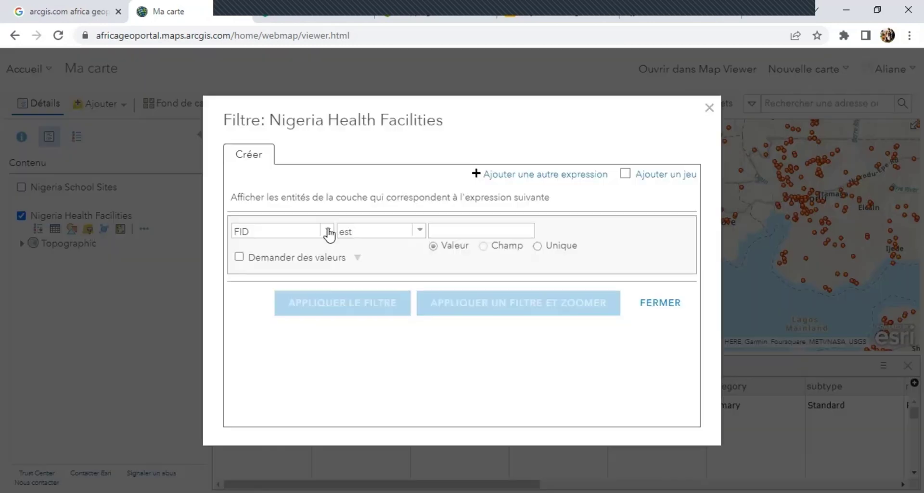
{"action": "left_click", "coordinate": [709, 111]}
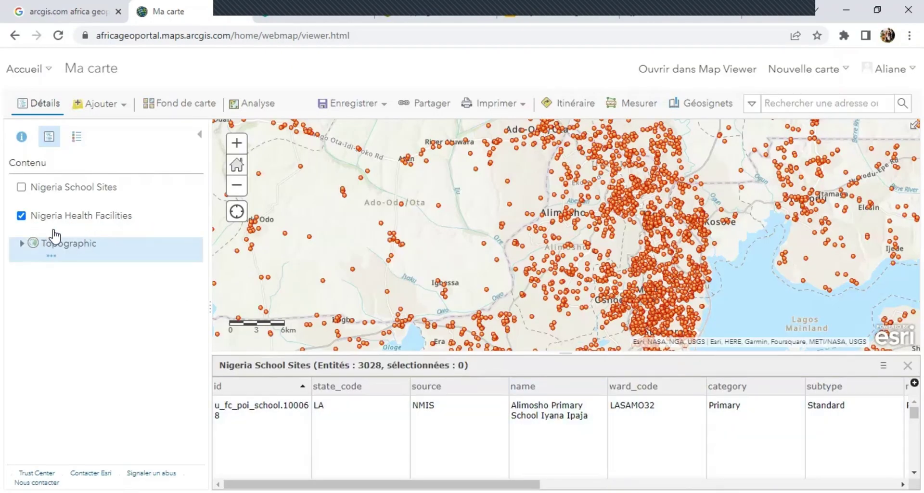
Open the Nigeria Health Facilities attribute table and examine its fields for one that identifies the local government area
{"action": "left_click", "coordinate": [54, 228]}
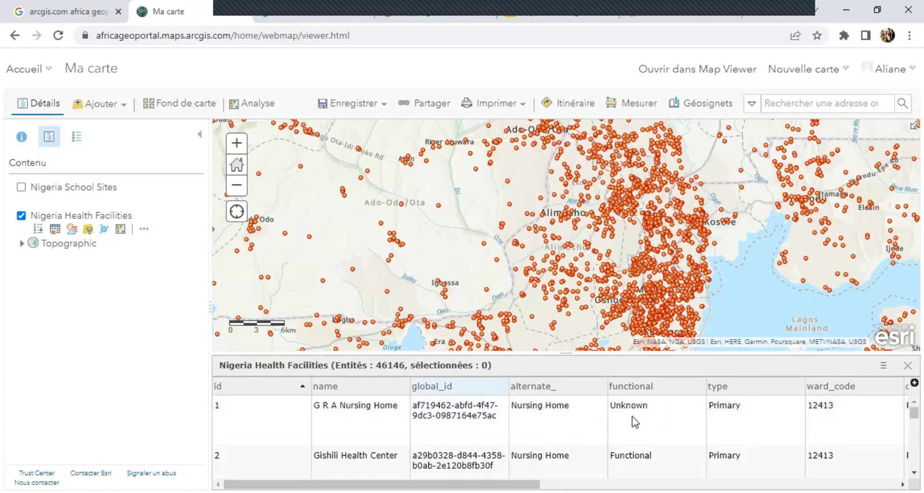
{"action": "scroll", "coordinate": [644, 423], "scroll_direction": "right", "scroll_amount": 1}
{"action": "scroll", "coordinate": [647, 424], "scroll_direction": "right", "scroll_amount": 10}
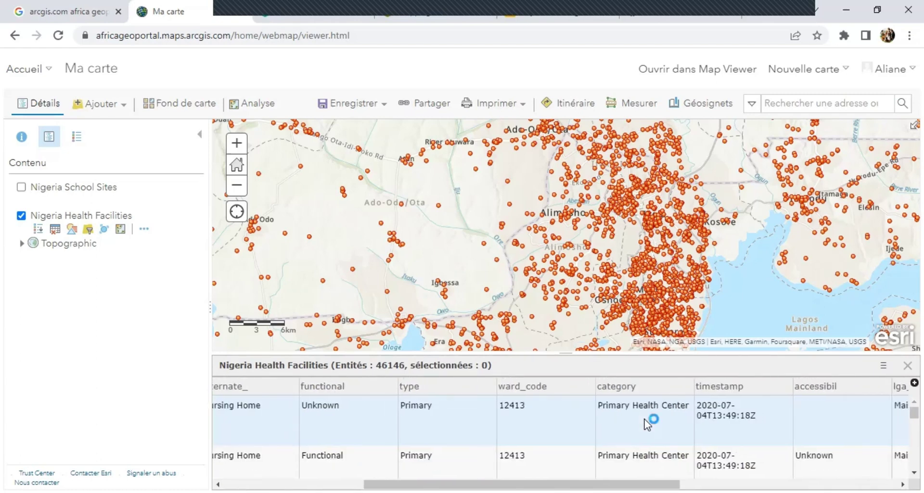
{"action": "scroll", "coordinate": [647, 425], "scroll_direction": "right", "scroll_amount": 3}
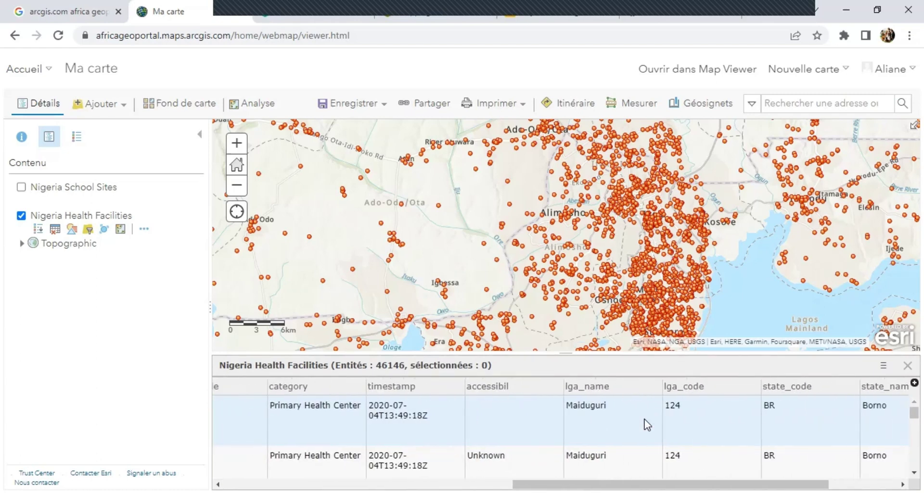
{"action": "scroll", "coordinate": [647, 424], "scroll_direction": "right", "scroll_amount": 4}
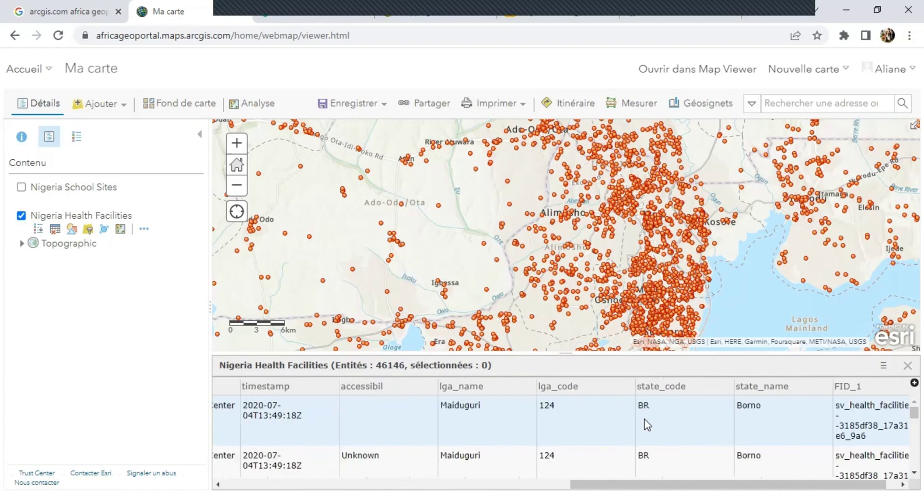
{"action": "scroll", "coordinate": [647, 425], "scroll_direction": "left", "scroll_amount": 2}
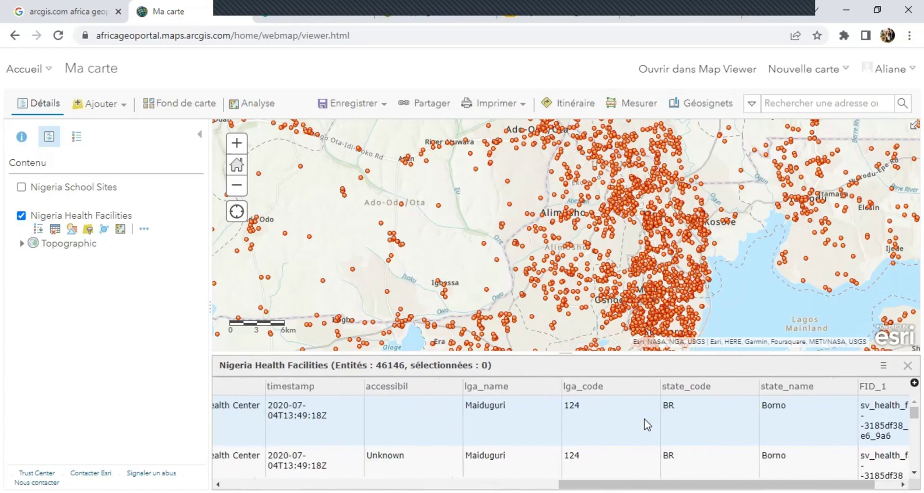
{"action": "scroll", "coordinate": [611, 433], "scroll_direction": "left", "scroll_amount": 3}
{"action": "scroll", "coordinate": [611, 433], "scroll_direction": "down", "scroll_amount": 1}
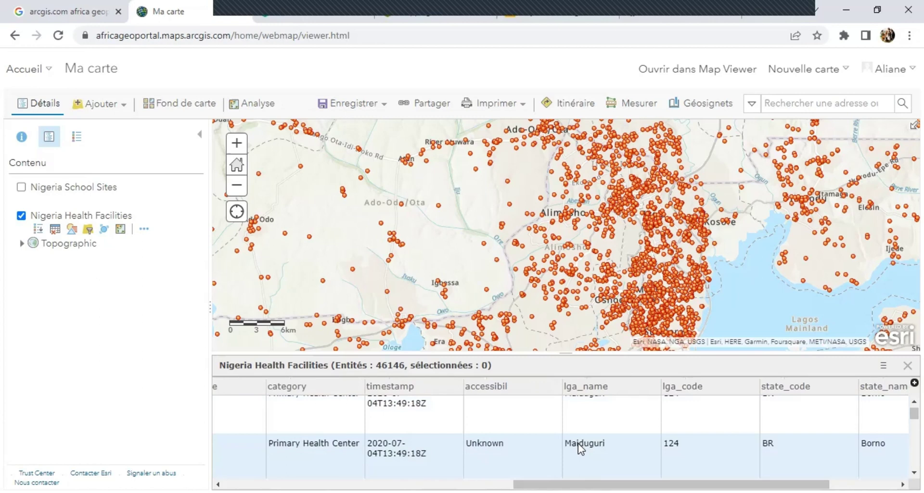
{"action": "scroll", "coordinate": [580, 447], "scroll_direction": "down", "scroll_amount": 5}
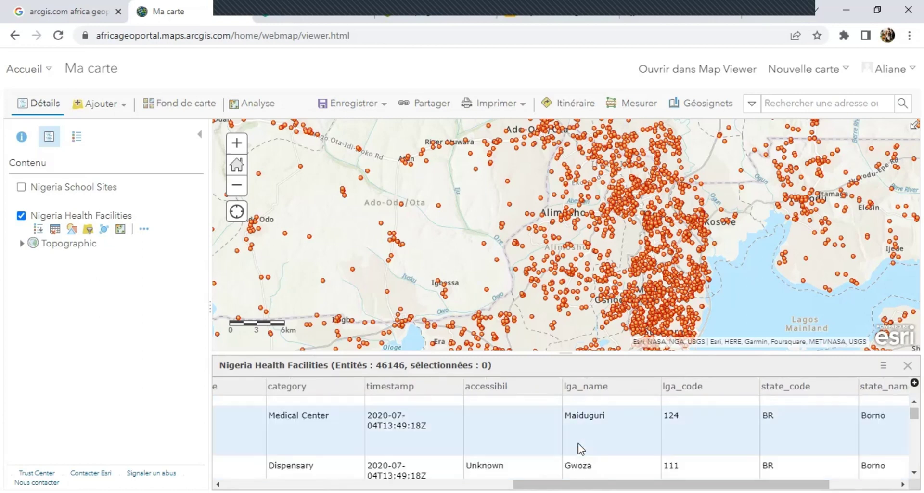
{"action": "scroll", "coordinate": [420, 424], "scroll_direction": "left", "scroll_amount": 10}
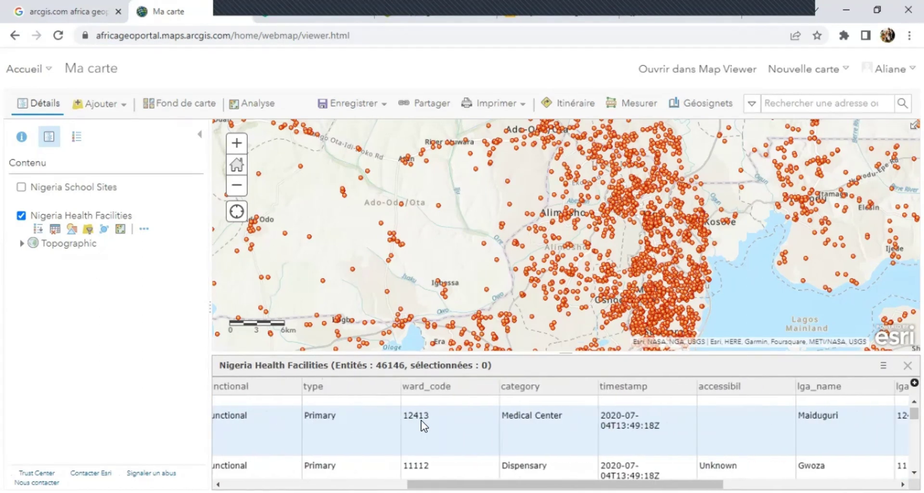
{"action": "scroll", "coordinate": [421, 420], "scroll_direction": "left", "scroll_amount": 6}
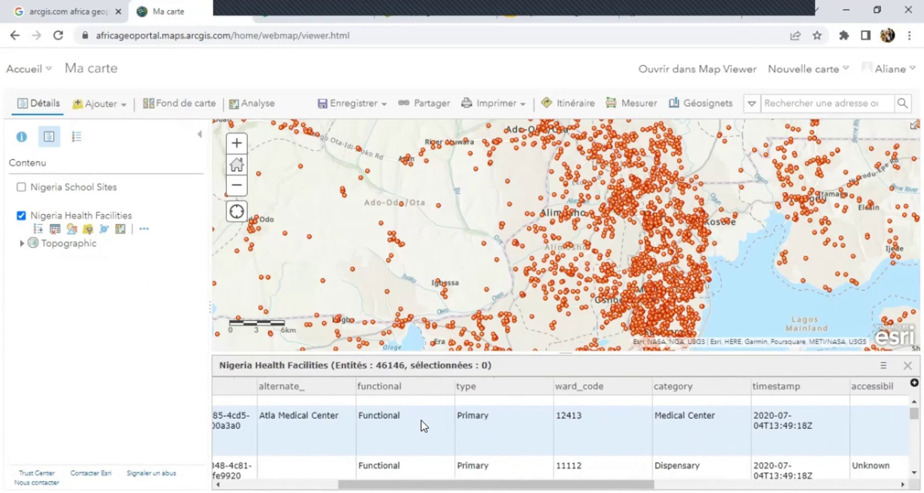
{"action": "scroll", "coordinate": [421, 420], "scroll_direction": "left", "scroll_amount": 10}
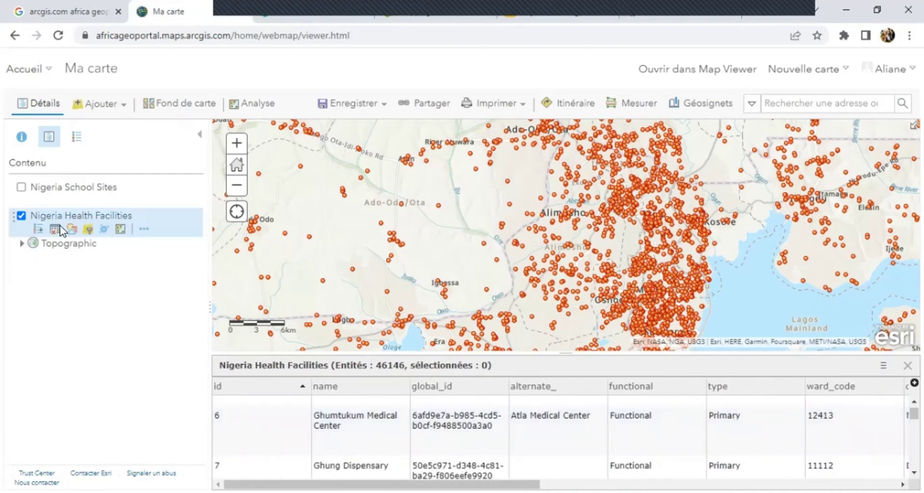
Start a Nigeria Health Facilities filter on the lga_name field with the operator "est" and unique values
{"action": "left_click", "coordinate": [87, 228]}
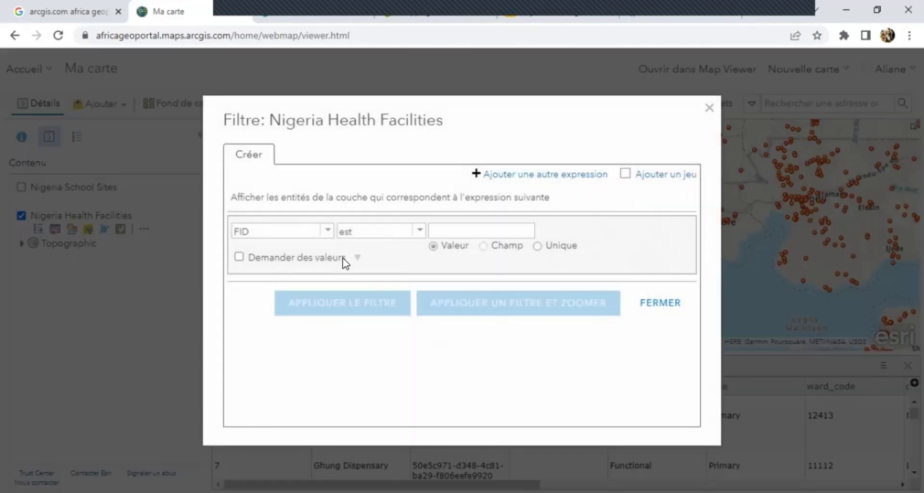
{"action": "left_click", "coordinate": [326, 231]}
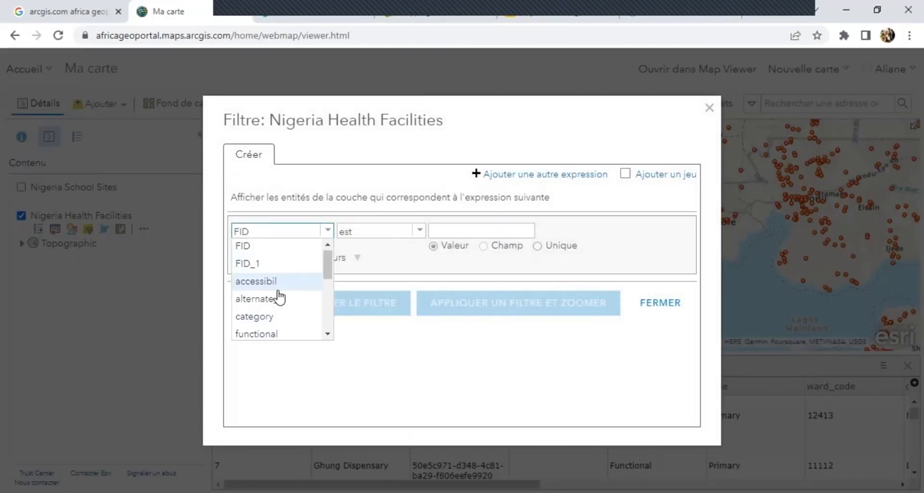
{"action": "scroll", "coordinate": [279, 297], "scroll_direction": "down", "scroll_amount": 3}
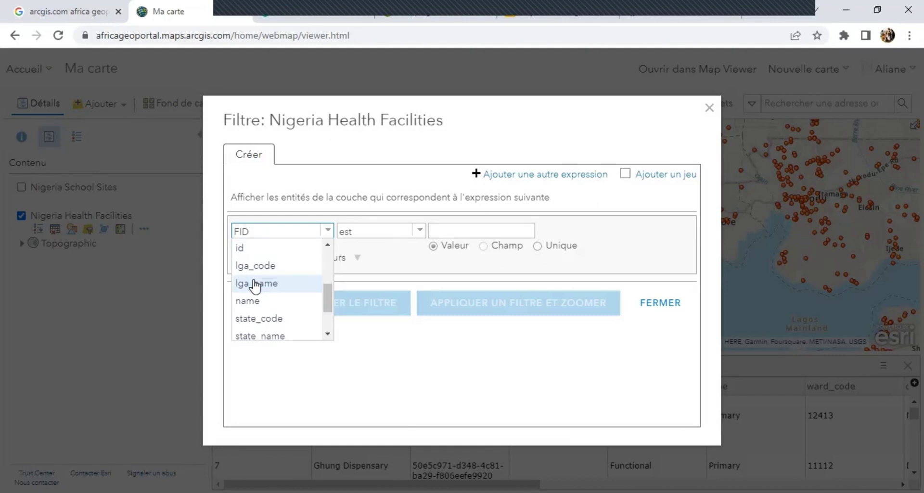
{"action": "left_click", "coordinate": [255, 284]}
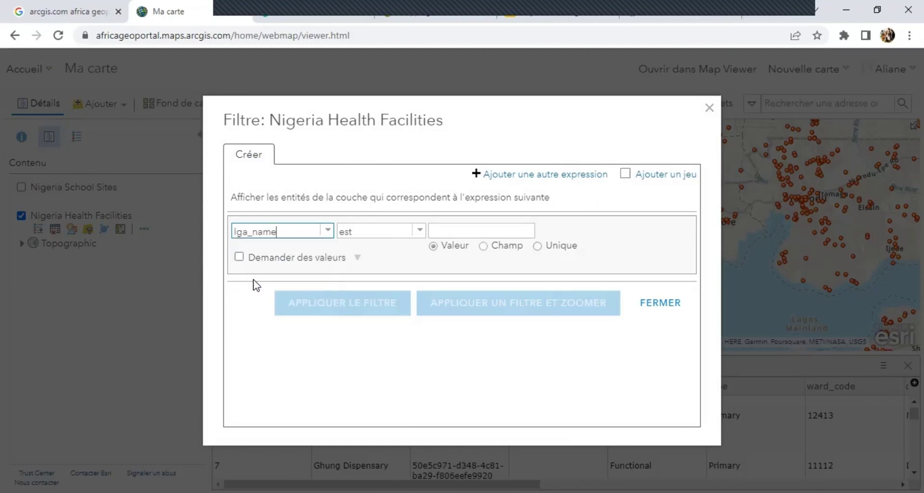
{"action": "left_click", "coordinate": [452, 232]}
{"action": "left_click", "coordinate": [538, 245]}
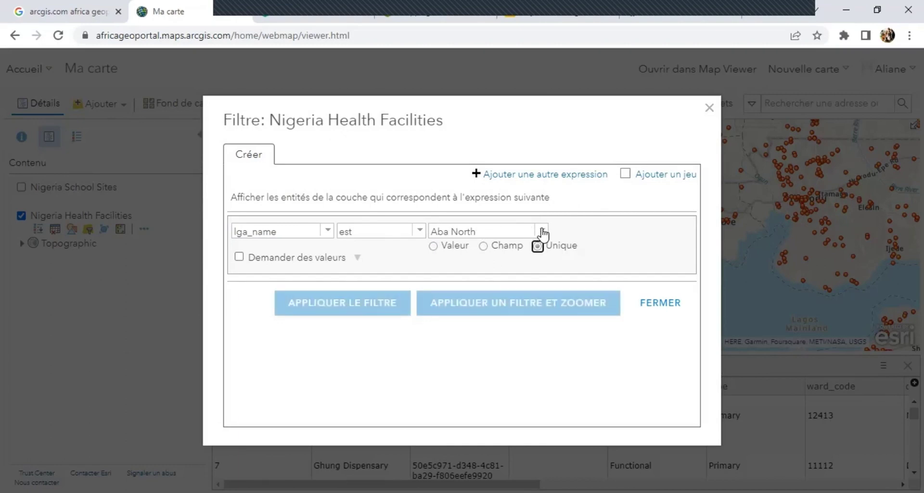
Choose Alimosho as the lga_name value, then apply the health facilities filter and zoom to the filtered features
{"action": "left_click", "coordinate": [542, 231]}
{"action": "scroll", "coordinate": [502, 310], "scroll_direction": "down", "scroll_amount": 5}
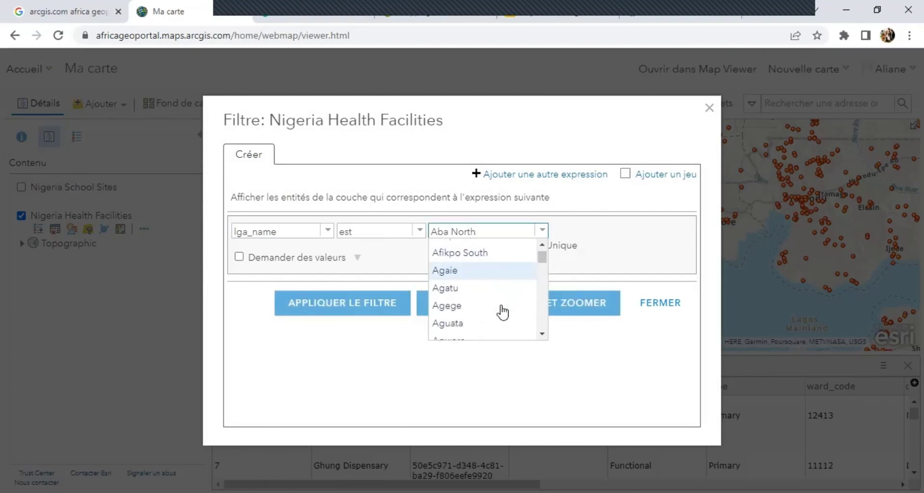
{"action": "scroll", "coordinate": [503, 312], "scroll_direction": "down", "scroll_amount": 5}
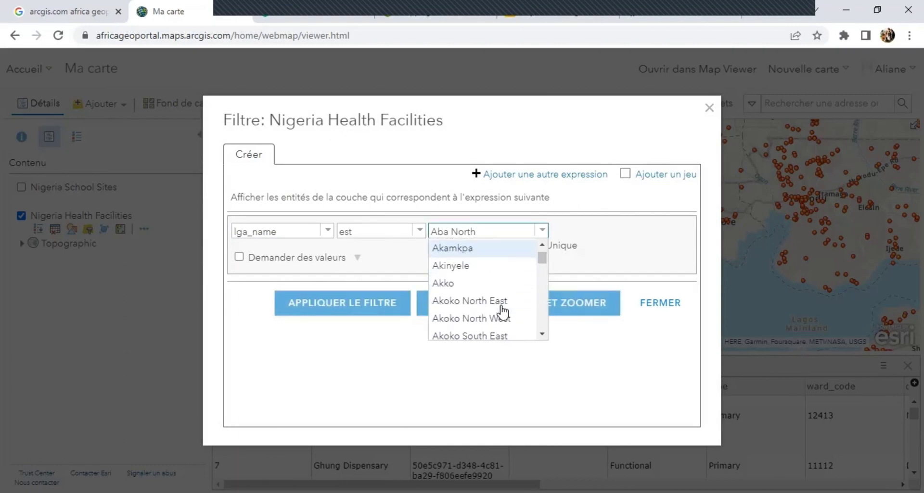
{"action": "scroll", "coordinate": [502, 312], "scroll_direction": "down", "scroll_amount": 6}
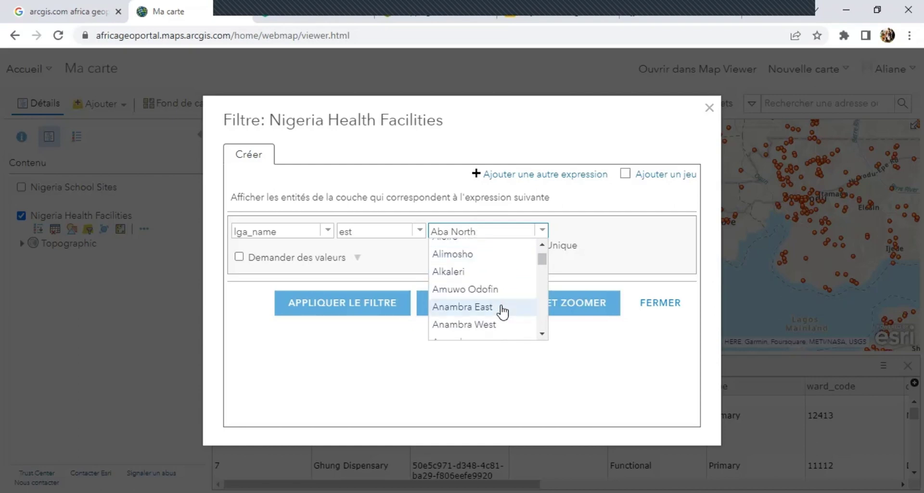
{"action": "scroll", "coordinate": [454, 284], "scroll_direction": "up", "scroll_amount": 1}
{"action": "left_click", "coordinate": [453, 278]}
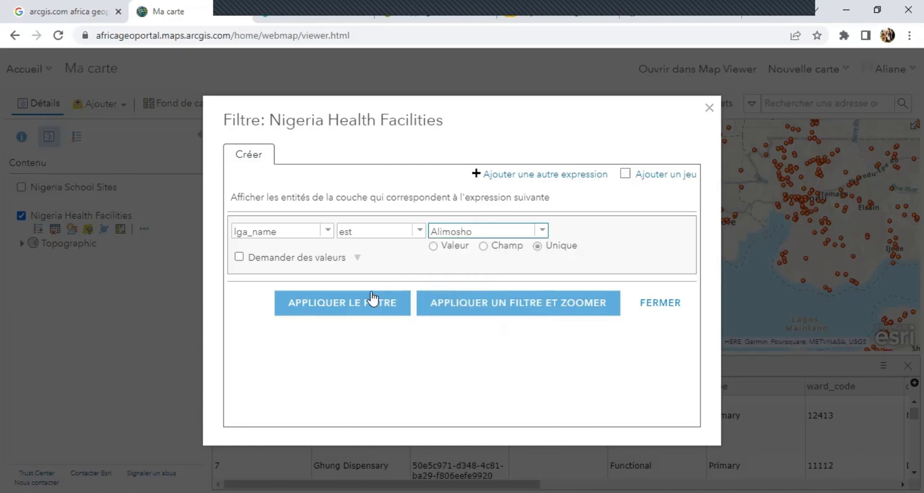
{"action": "left_click", "coordinate": [469, 308]}
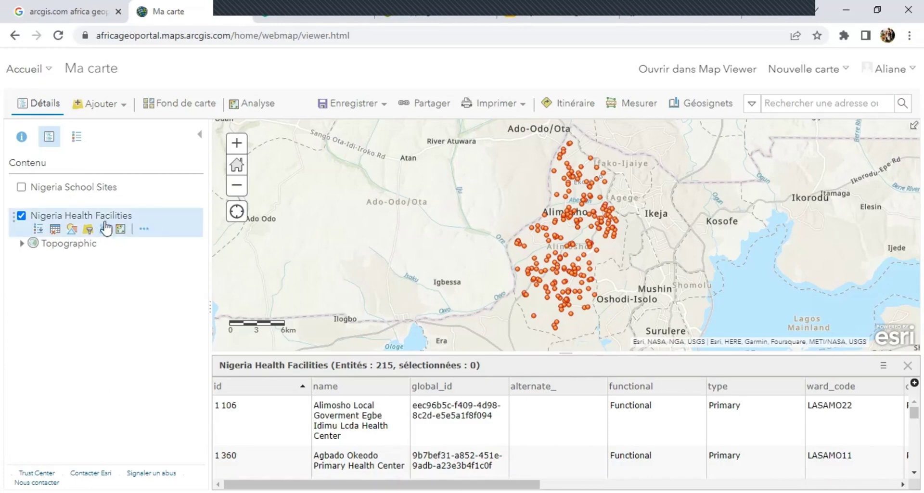
Open the symbol settings of the Nigeria Health Facilities layer's single-symbol location style
{"action": "left_click", "coordinate": [73, 229]}
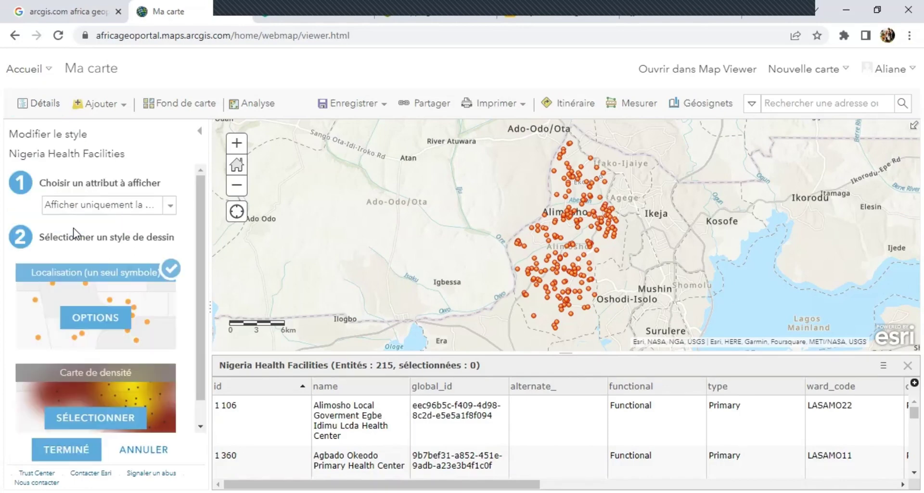
{"action": "left_click", "coordinate": [101, 318]}
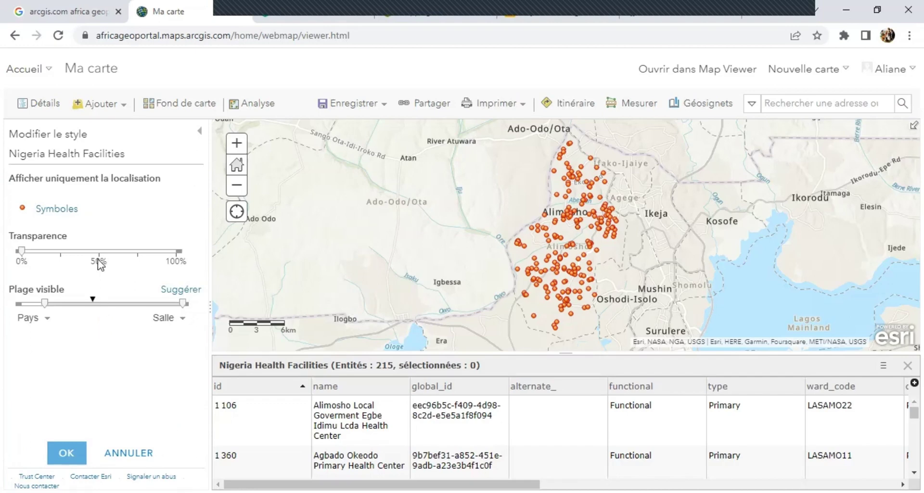
{"action": "left_click", "coordinate": [54, 209]}
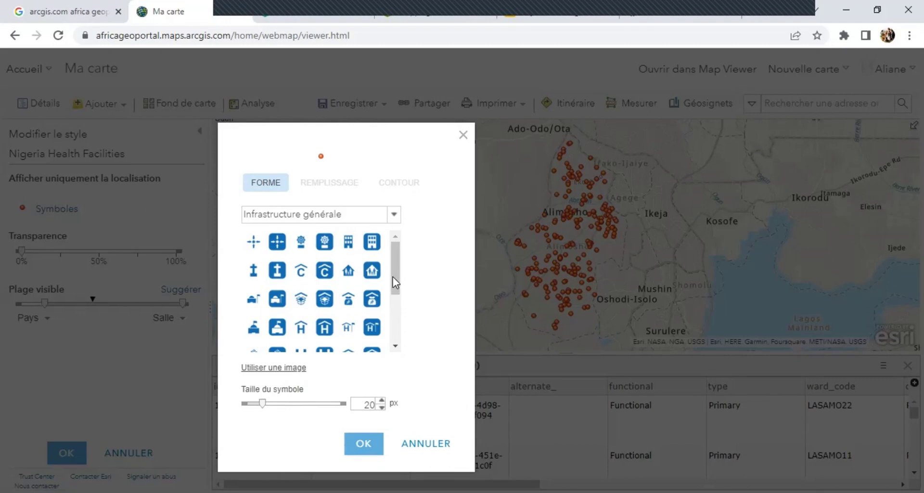
Look through the Infrastructure générale symbols for one that suits health facilities
{"action": "left_click_drag", "start_coordinate": [392, 276], "coordinate": [392, 276]}
{"action": "scroll", "coordinate": [393, 310], "scroll_direction": "down", "scroll_amount": 3}
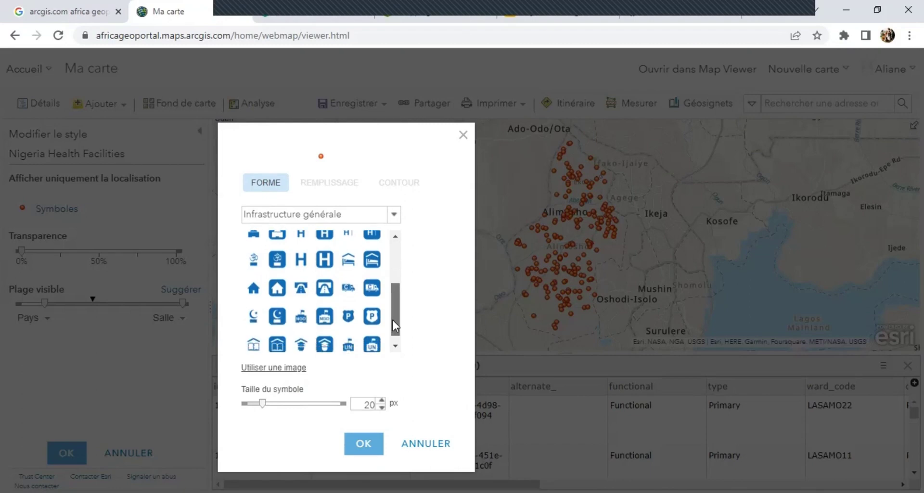
{"action": "left_click_drag", "start_coordinate": [391, 322], "coordinate": [389, 327]}
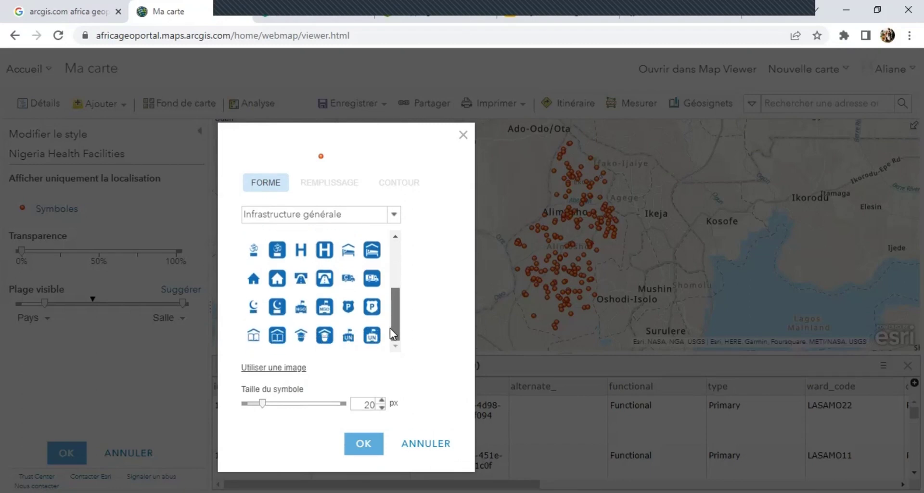
{"action": "left_click_drag", "start_coordinate": [390, 322], "coordinate": [385, 261]}
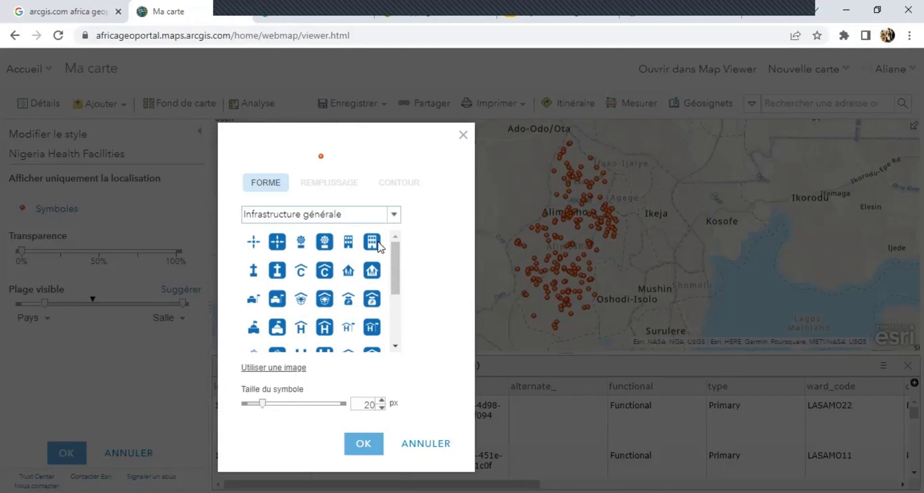
{"action": "scroll", "coordinate": [356, 329], "scroll_direction": "down", "scroll_amount": 3}
{"action": "scroll", "coordinate": [359, 329], "scroll_direction": "down", "scroll_amount": 1}
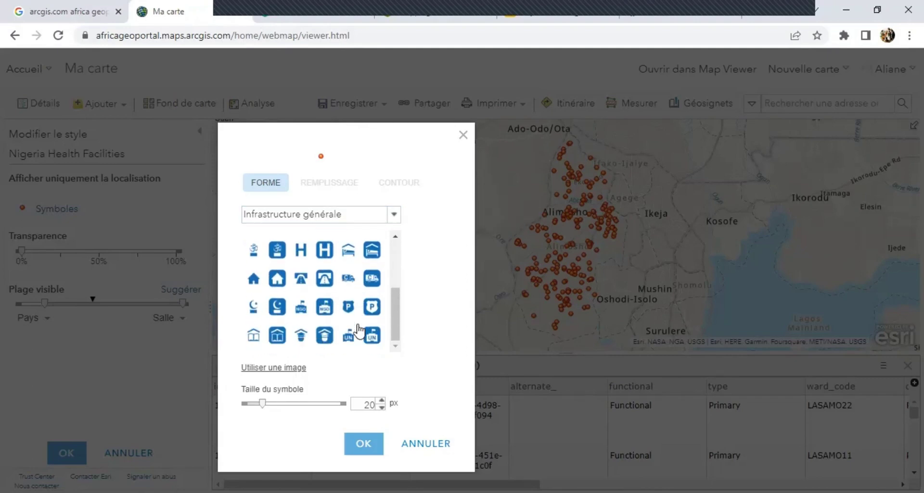
Switch the symbol category to Sécurité publique and look through its symbols
{"action": "left_click", "coordinate": [393, 216]}
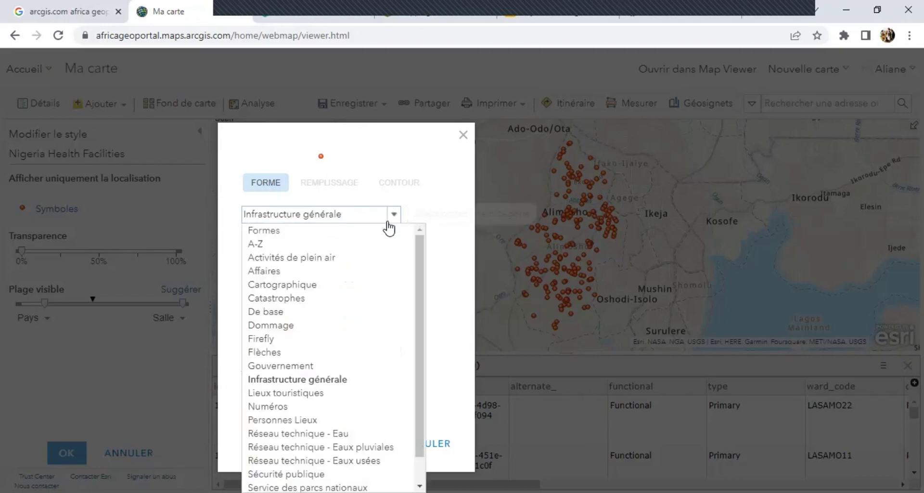
{"action": "scroll", "coordinate": [355, 399], "scroll_direction": "down", "scroll_amount": 1}
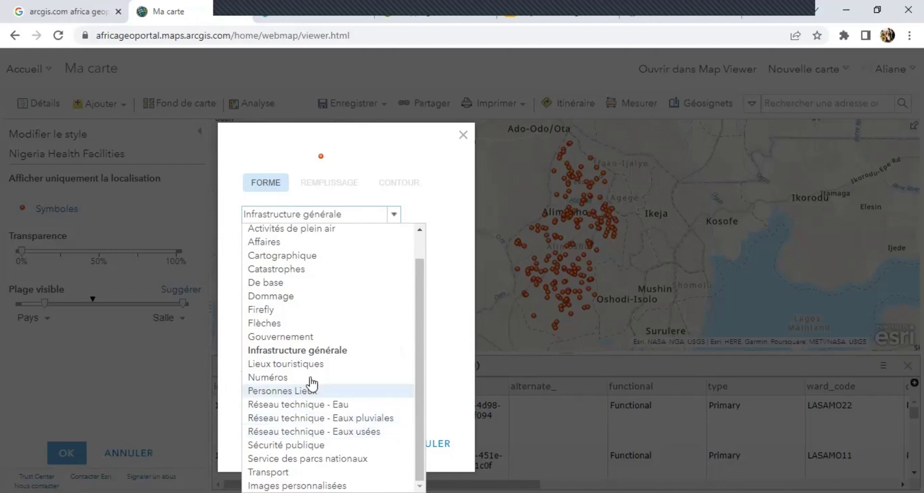
{"action": "scroll", "coordinate": [310, 380], "scroll_direction": "up", "scroll_amount": 1}
{"action": "scroll", "coordinate": [313, 367], "scroll_direction": "up", "scroll_amount": 1}
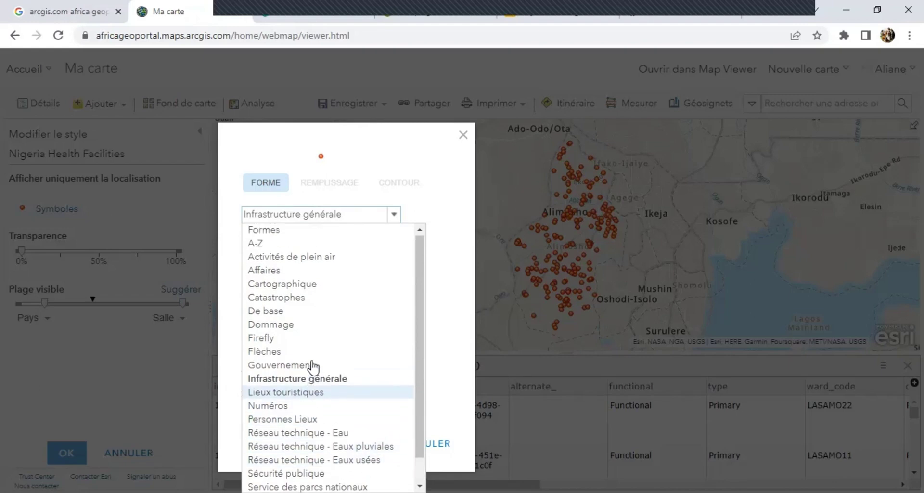
{"action": "scroll", "coordinate": [312, 366], "scroll_direction": "down", "scroll_amount": 1}
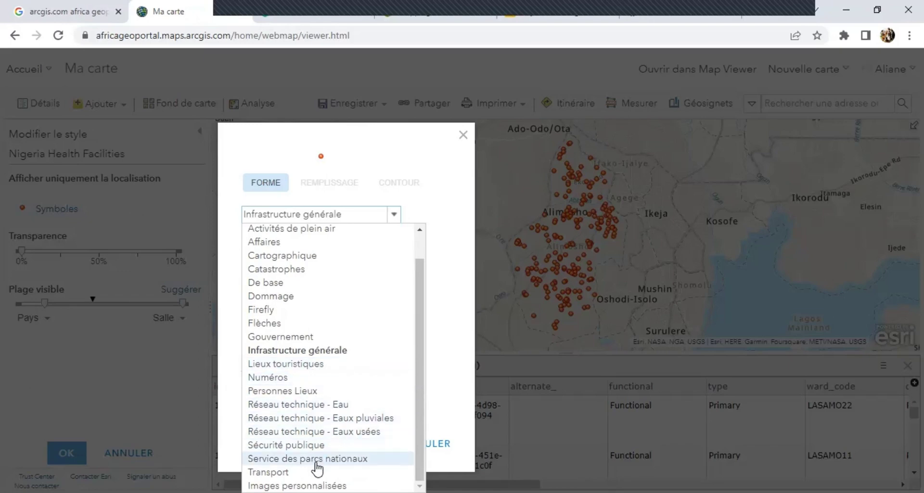
{"action": "left_click", "coordinate": [303, 446]}
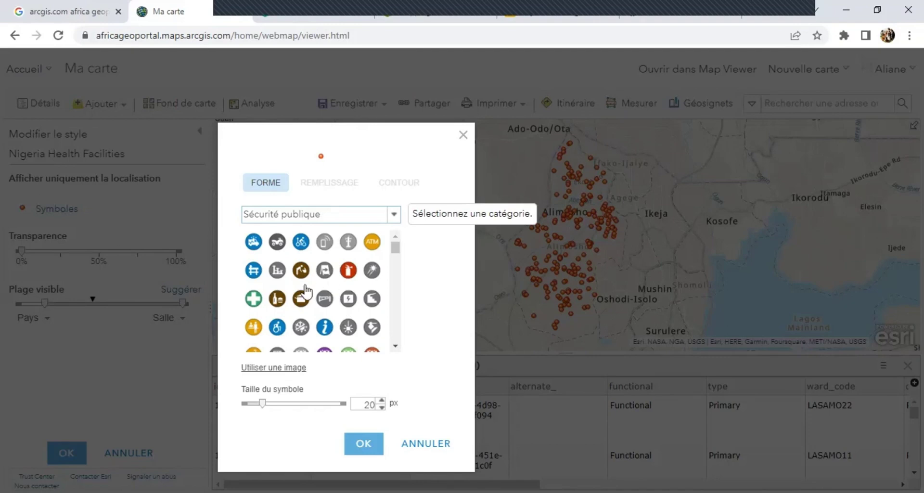
{"action": "scroll", "coordinate": [302, 299], "scroll_direction": "down", "scroll_amount": 1}
{"action": "scroll", "coordinate": [301, 301], "scroll_direction": "down", "scroll_amount": 5}
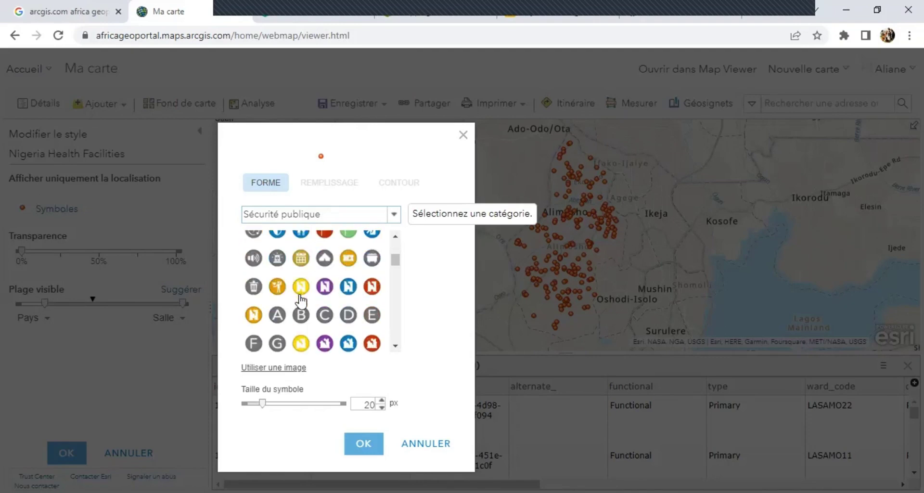
{"action": "scroll", "coordinate": [367, 271], "scroll_direction": "down", "scroll_amount": 3}
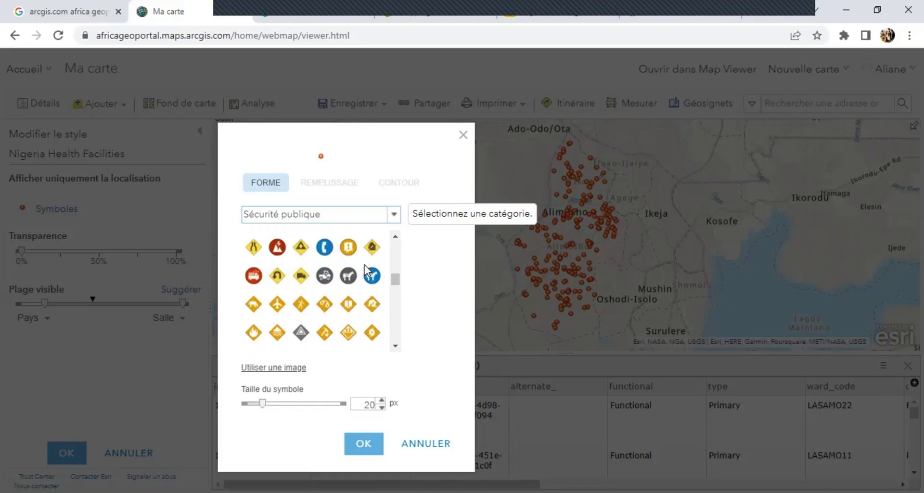
Switch the symbol category to Formes and examine the coloured shapes it offers
{"action": "left_click", "coordinate": [396, 214]}
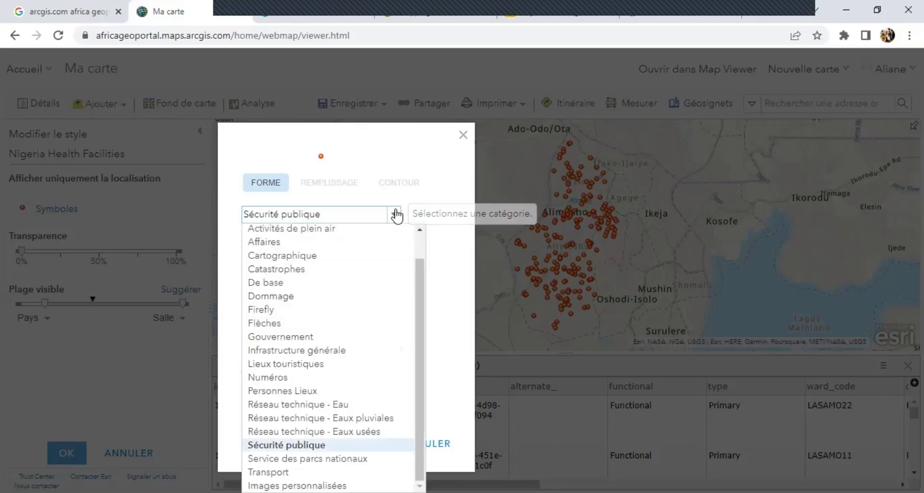
{"action": "scroll", "coordinate": [338, 349], "scroll_direction": "up", "scroll_amount": 1}
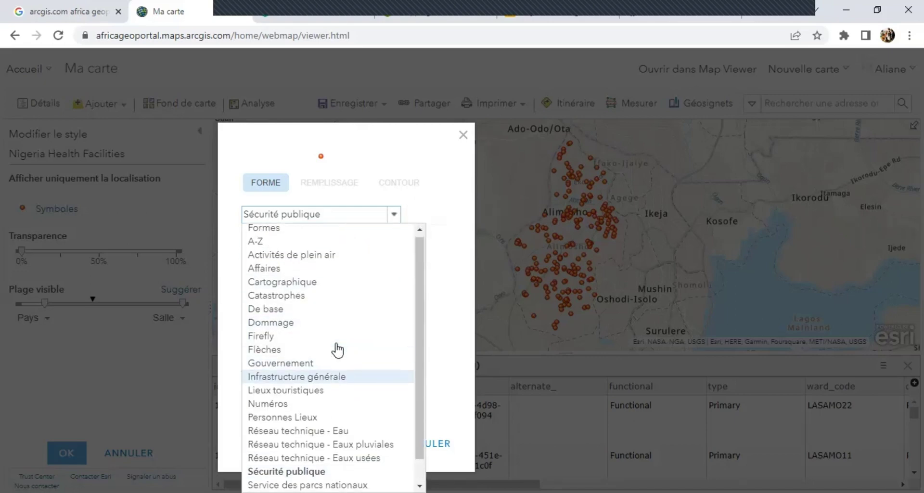
{"action": "scroll", "coordinate": [339, 350], "scroll_direction": "down", "scroll_amount": 1}
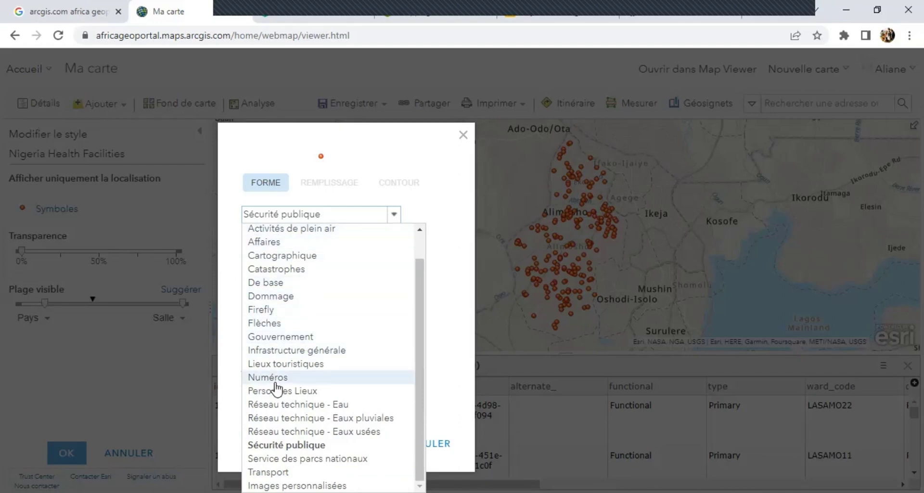
{"action": "scroll", "coordinate": [355, 303], "scroll_direction": "up", "scroll_amount": 1}
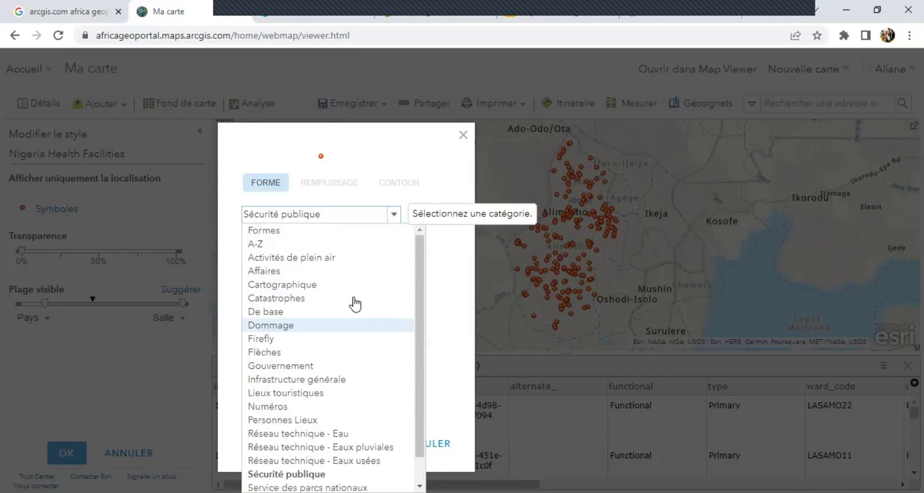
{"action": "left_click", "coordinate": [304, 230]}
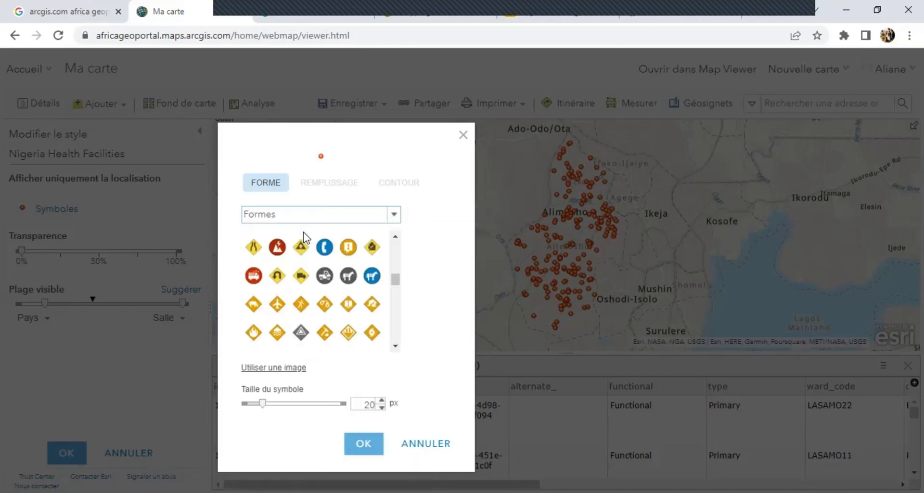
{"action": "scroll", "coordinate": [360, 332], "scroll_direction": "down", "scroll_amount": 3}
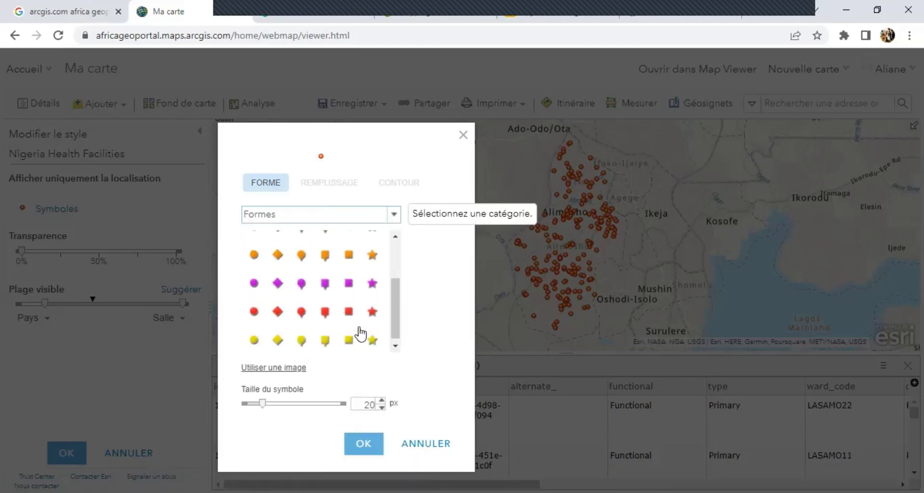
{"action": "scroll", "coordinate": [360, 332], "scroll_direction": "up", "scroll_amount": 1}
{"action": "scroll", "coordinate": [360, 332], "scroll_direction": "up", "scroll_amount": 2}
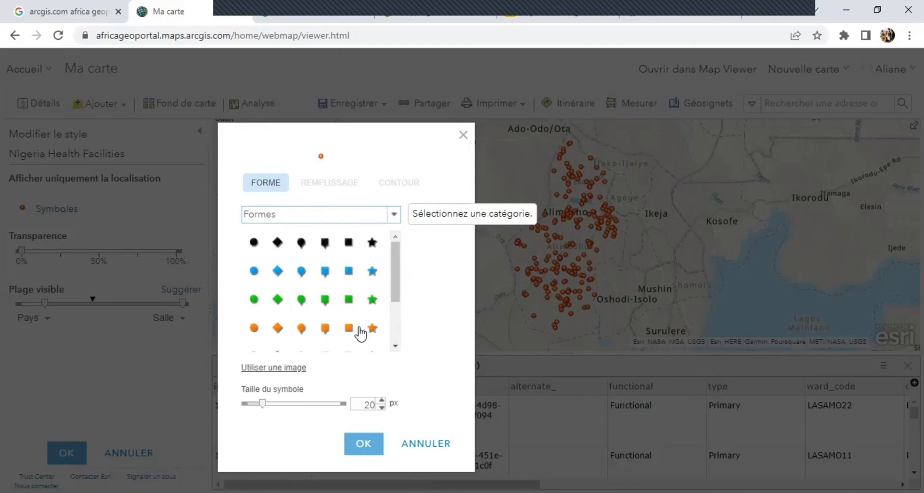
{"action": "scroll", "coordinate": [360, 332], "scroll_direction": "down", "scroll_amount": 3}
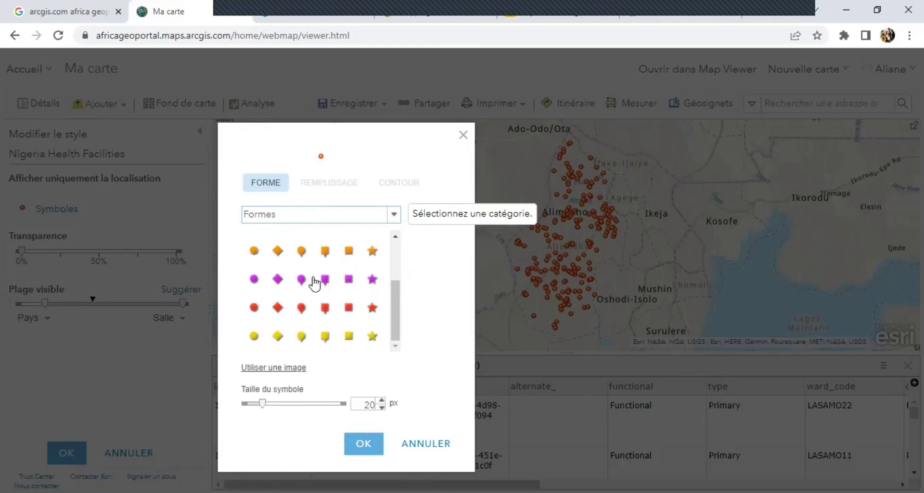
Choose the blue S pin from the A-Z category as the health facilities symbol
{"action": "left_click", "coordinate": [394, 217]}
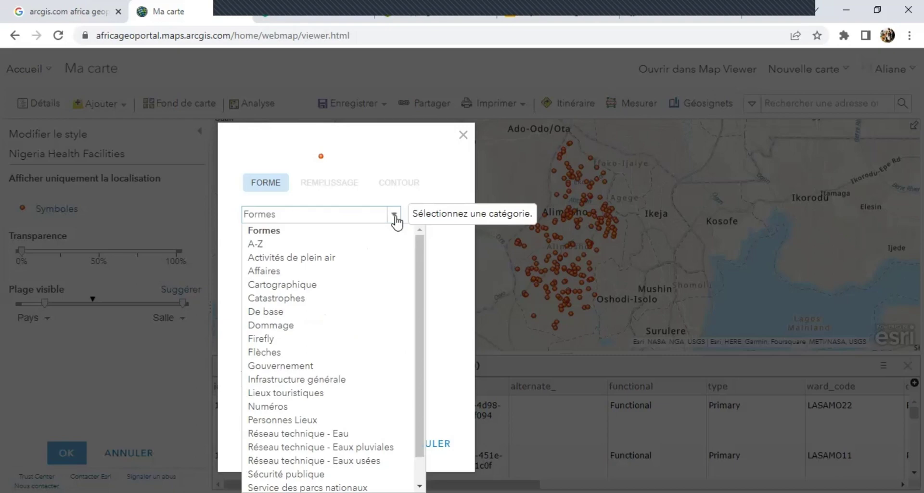
{"action": "left_click", "coordinate": [373, 247]}
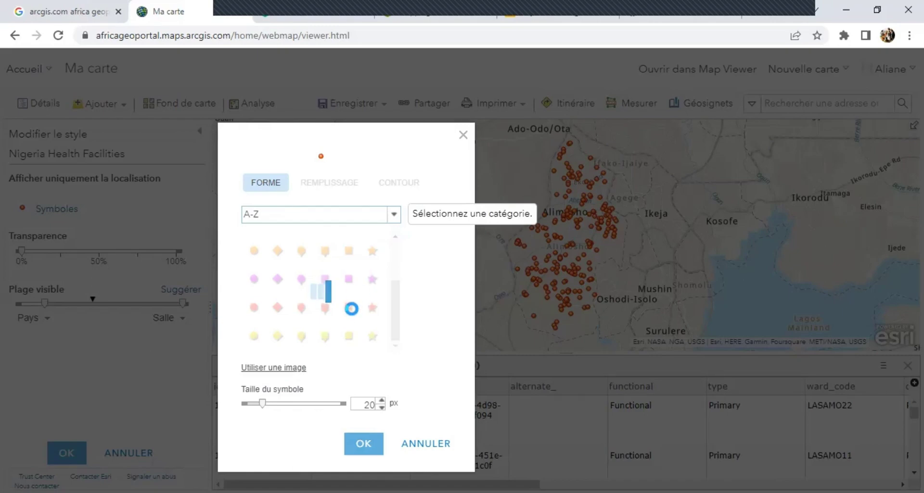
{"action": "scroll", "coordinate": [328, 337], "scroll_direction": "down", "scroll_amount": 1}
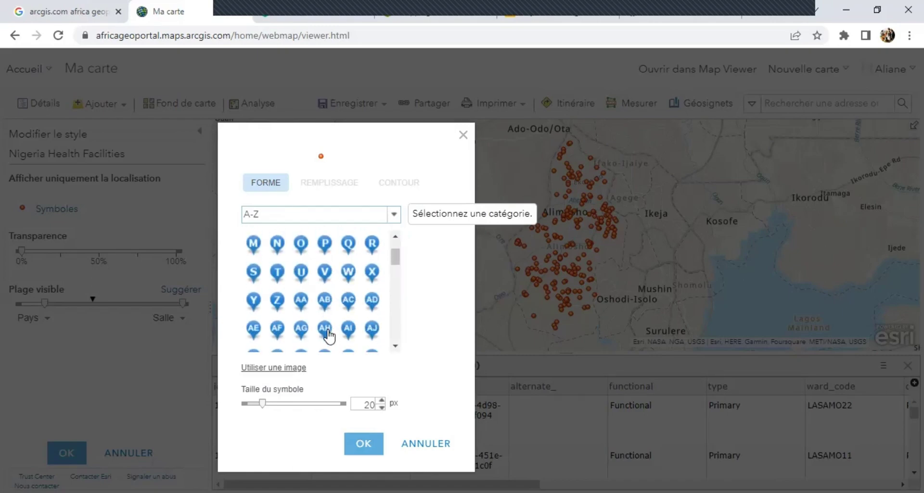
{"action": "left_click", "coordinate": [253, 273]}
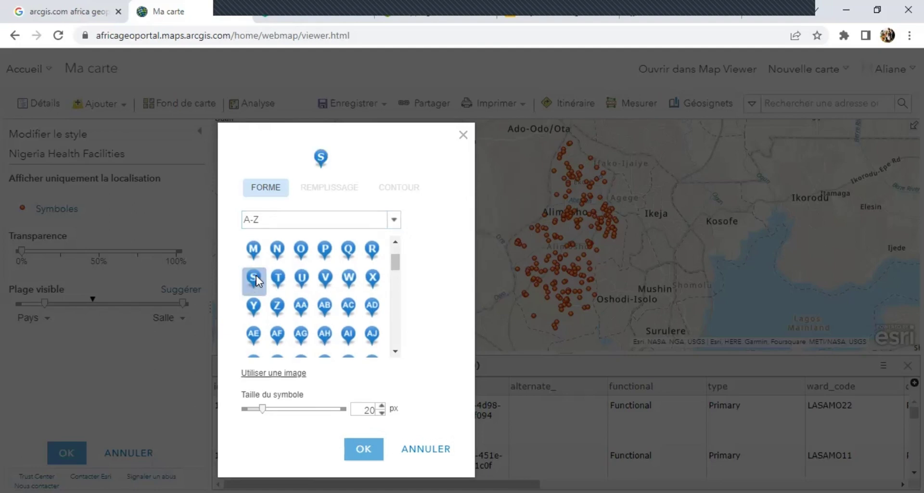
Set the S pin's symbol size to 10 px and apply the style to the Nigeria Health Facilities layer
{"action": "left_click", "coordinate": [382, 412]}
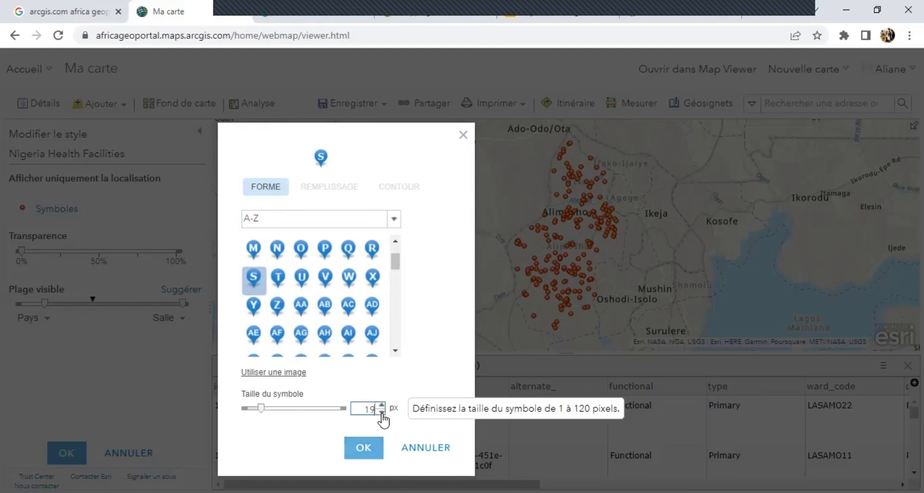
{"action": "left_click", "coordinate": [382, 412]}
{"action": "left_click", "coordinate": [382, 411]}
{"action": "left_click", "coordinate": [381, 410]}
{"action": "left_click", "coordinate": [381, 411]}
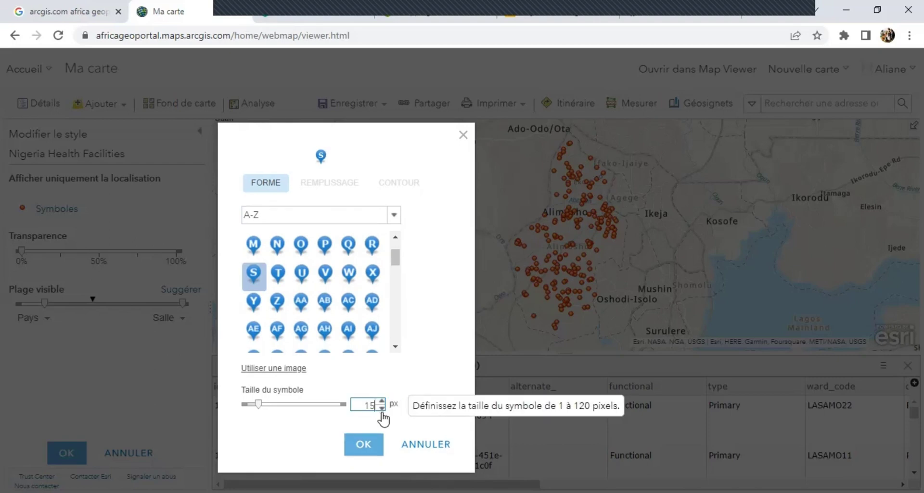
{"action": "left_click", "coordinate": [382, 410]}
{"action": "left_click", "coordinate": [381, 410]}
{"action": "left_click", "coordinate": [382, 407]}
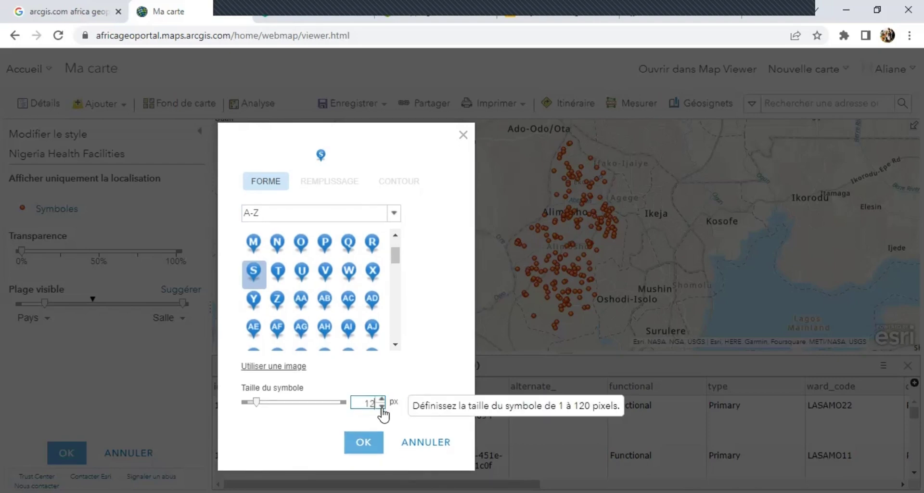
{"action": "left_click", "coordinate": [381, 407]}
{"action": "left_click", "coordinate": [381, 407]}
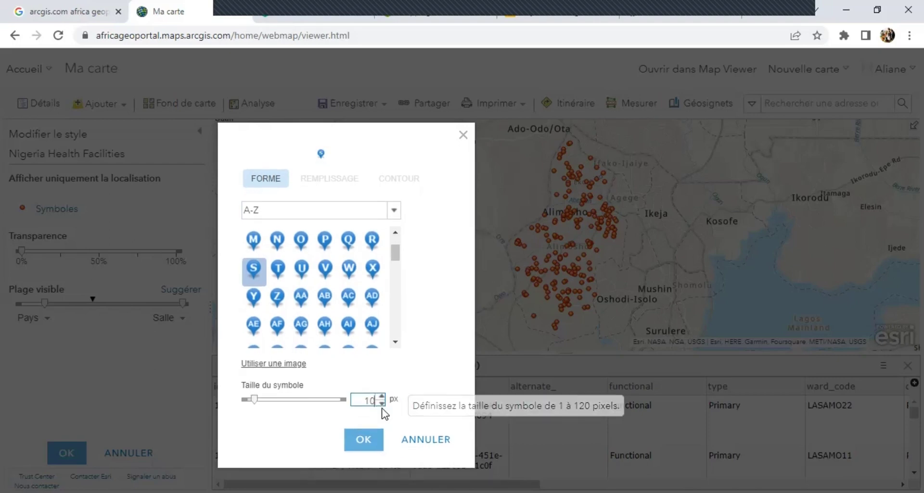
{"action": "left_click", "coordinate": [361, 445]}
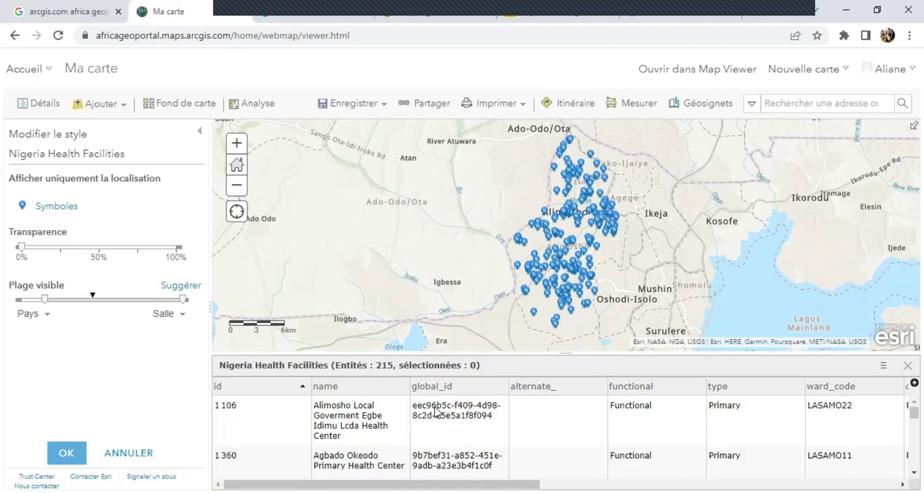
{"action": "left_click", "coordinate": [68, 452]}
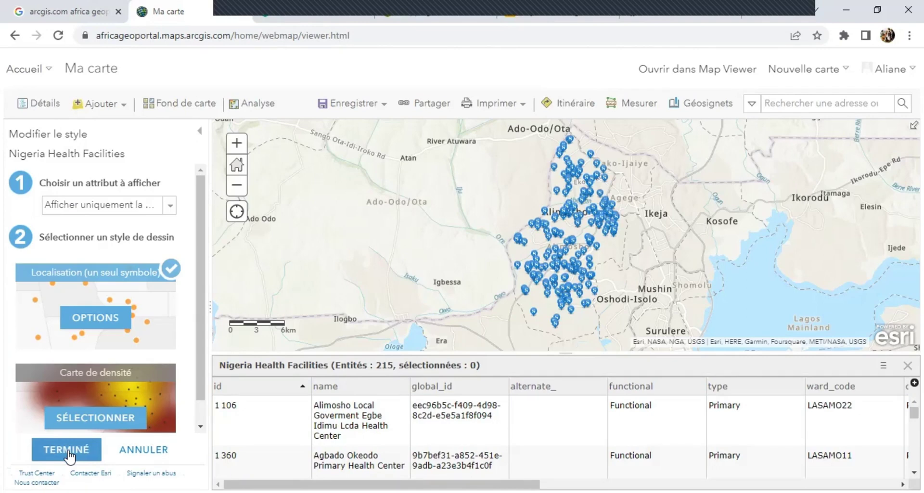
{"action": "left_click", "coordinate": [68, 452]}
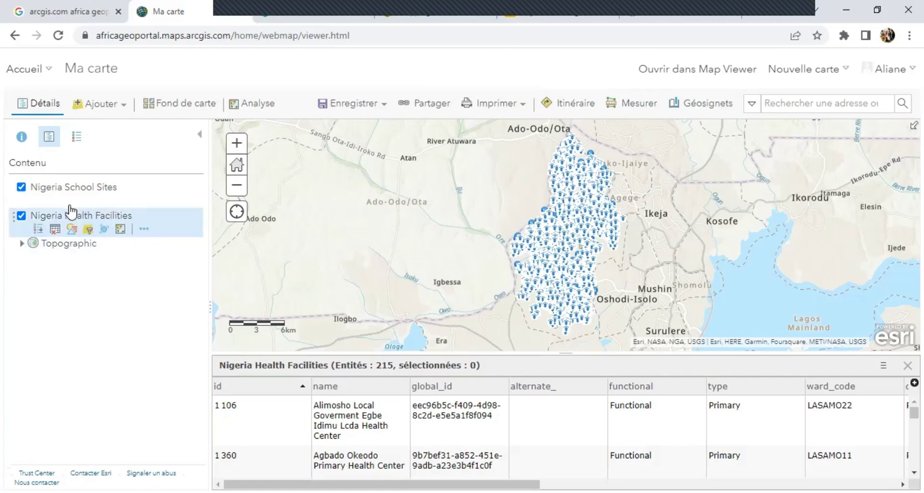
Show the Nigeria School Sites layer again and zoom the map to it
{"action": "left_click", "coordinate": [143, 200]}
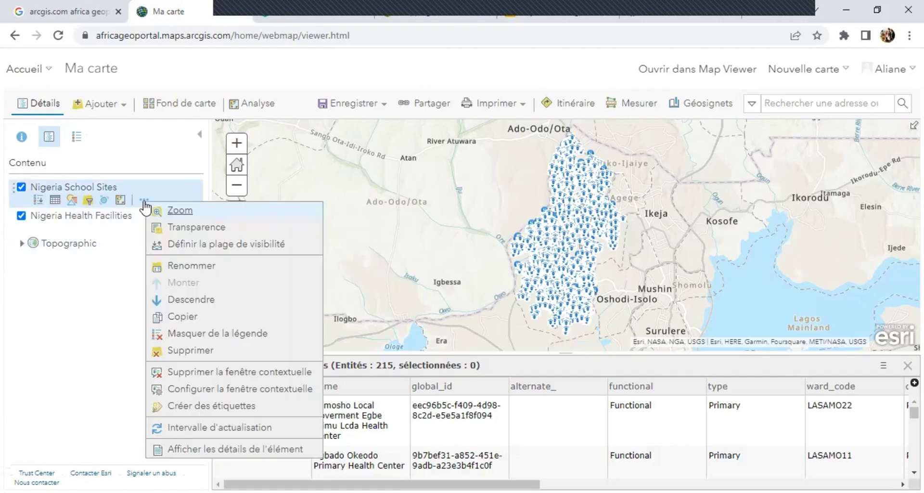
{"action": "left_click", "coordinate": [172, 210]}
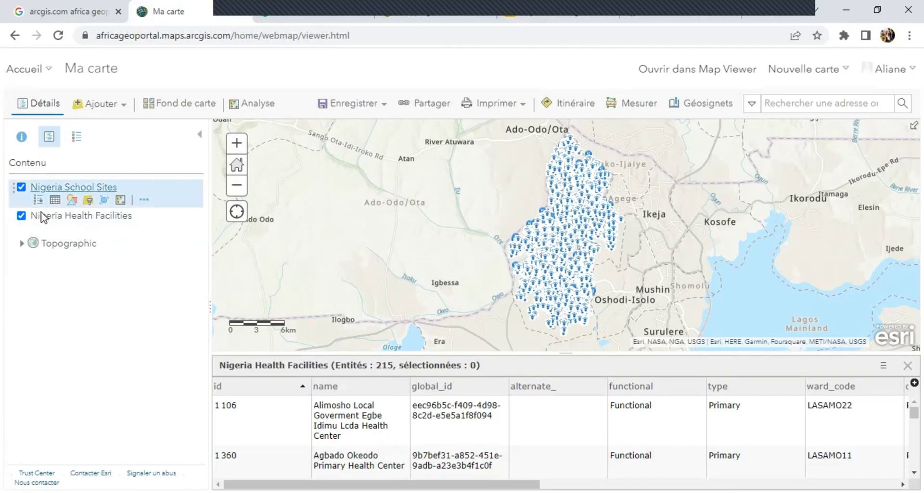
{"action": "mouse_move", "coordinate": [70, 195]}
{"action": "left_click", "coordinate": [72, 201]}
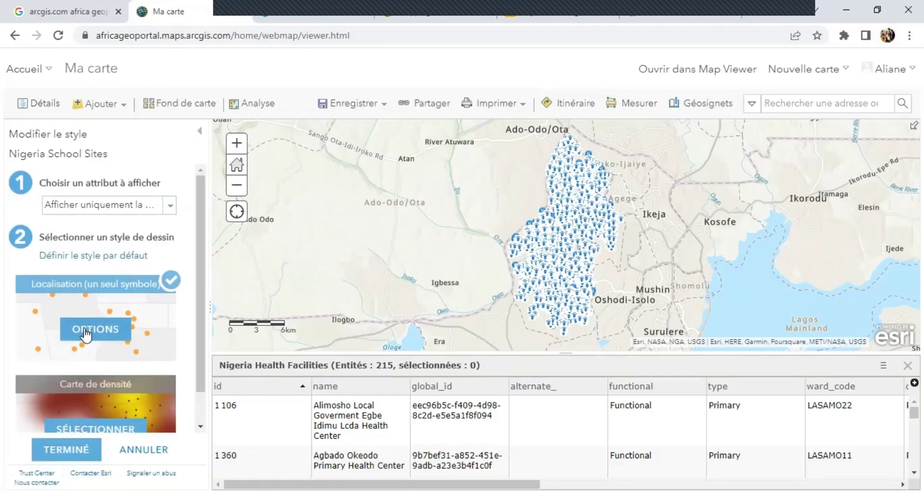
{"action": "left_click", "coordinate": [85, 332]}
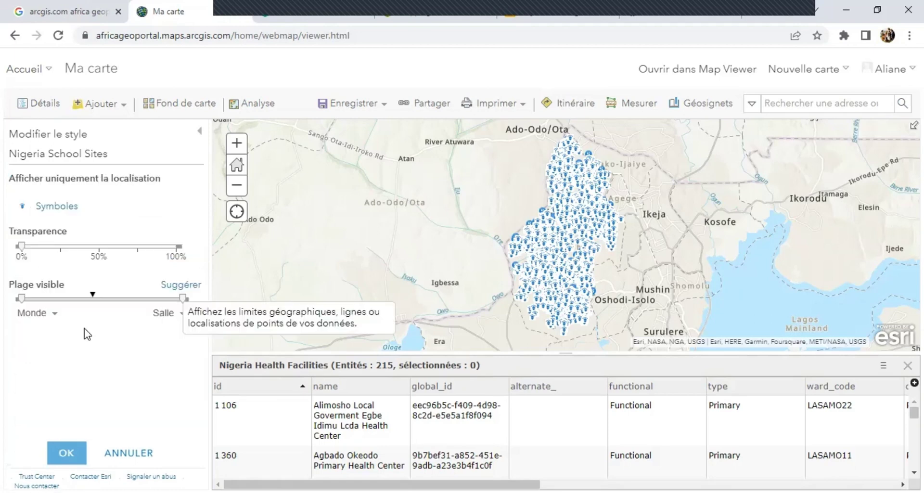
{"action": "left_click", "coordinate": [43, 208]}
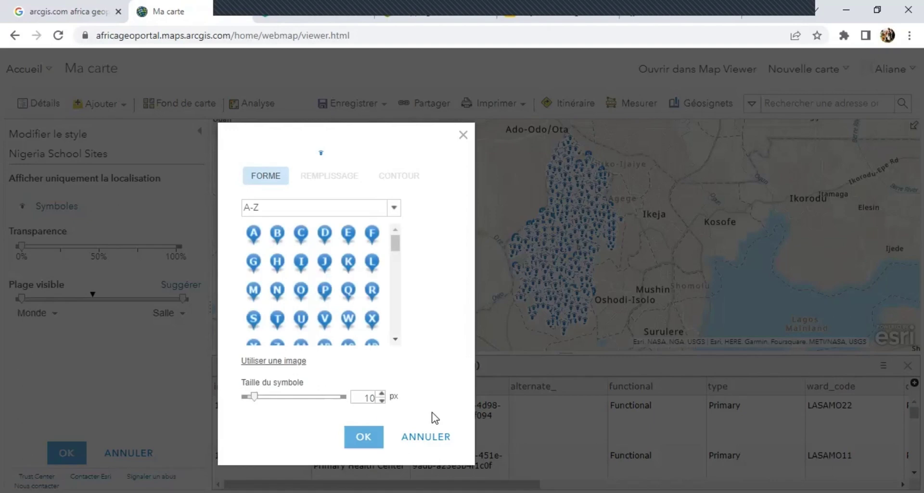
{"action": "scroll", "coordinate": [356, 291], "scroll_direction": "down", "scroll_amount": 4}
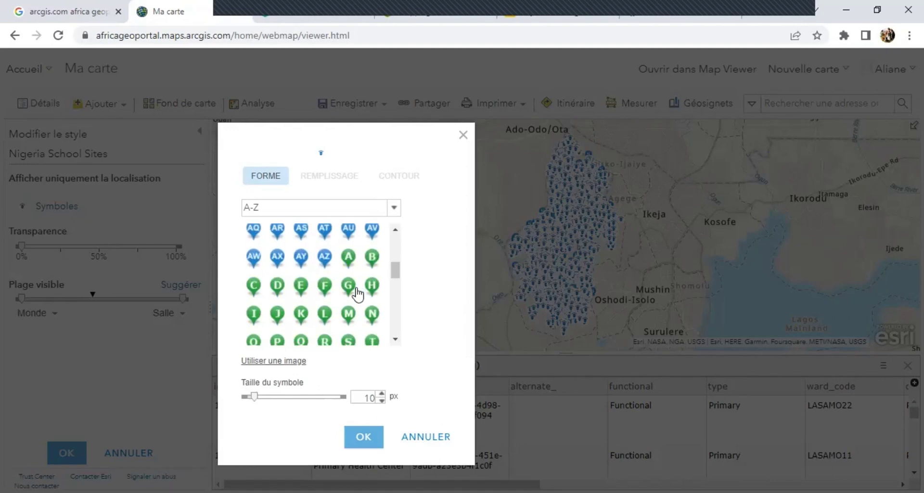
{"action": "scroll", "coordinate": [356, 291], "scroll_direction": "up", "scroll_amount": 4}
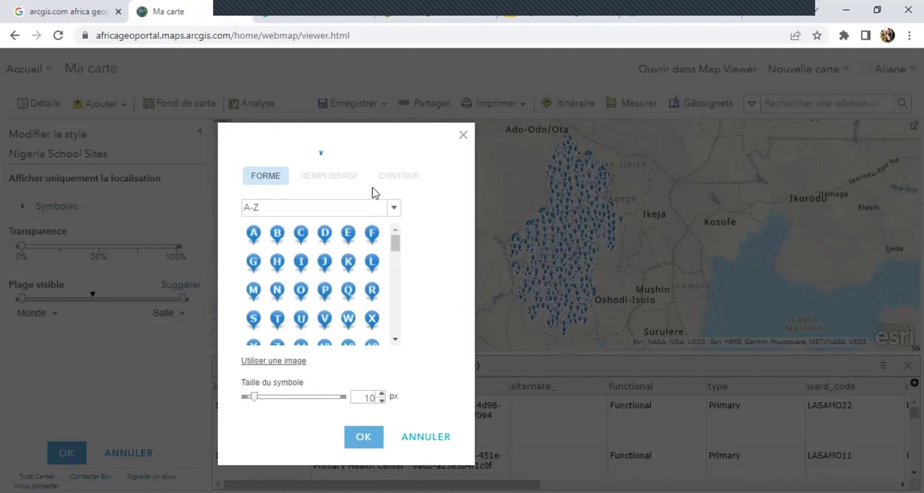
{"action": "left_click", "coordinate": [393, 209]}
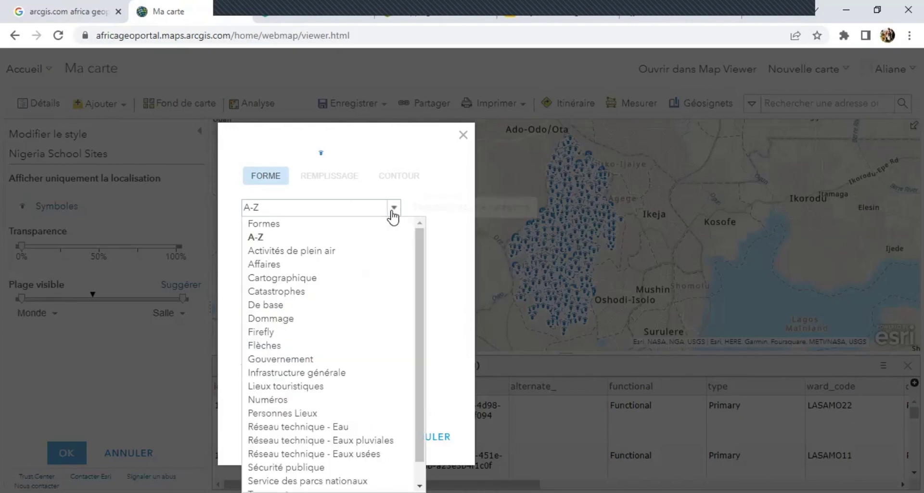
{"action": "left_click", "coordinate": [361, 224]}
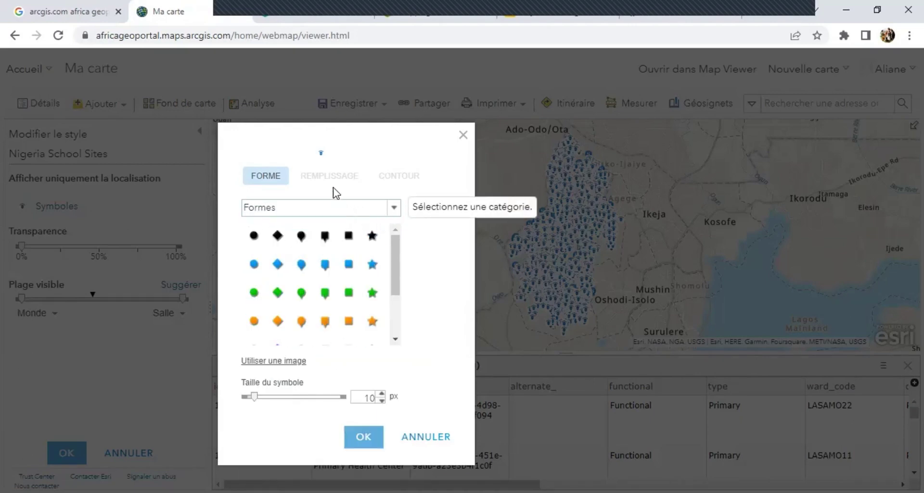
{"action": "left_click", "coordinate": [431, 438]}
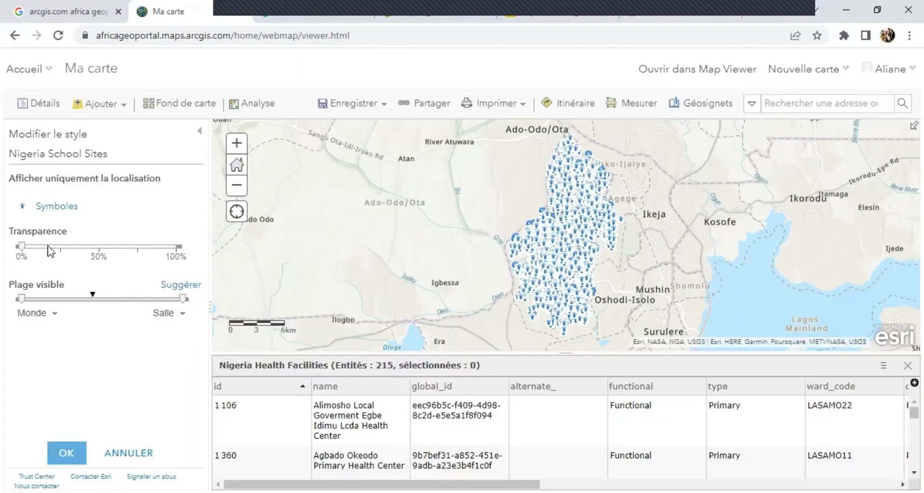
{"action": "left_click", "coordinate": [116, 453]}
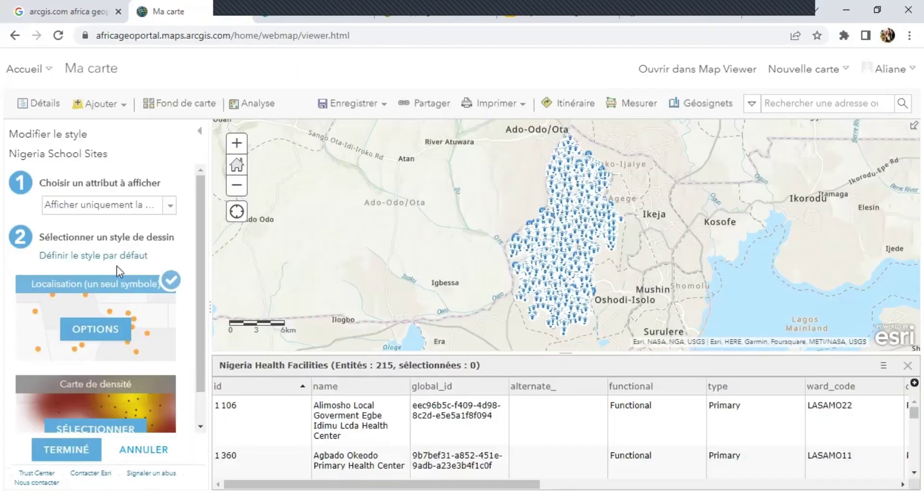
{"action": "left_click", "coordinate": [144, 450]}
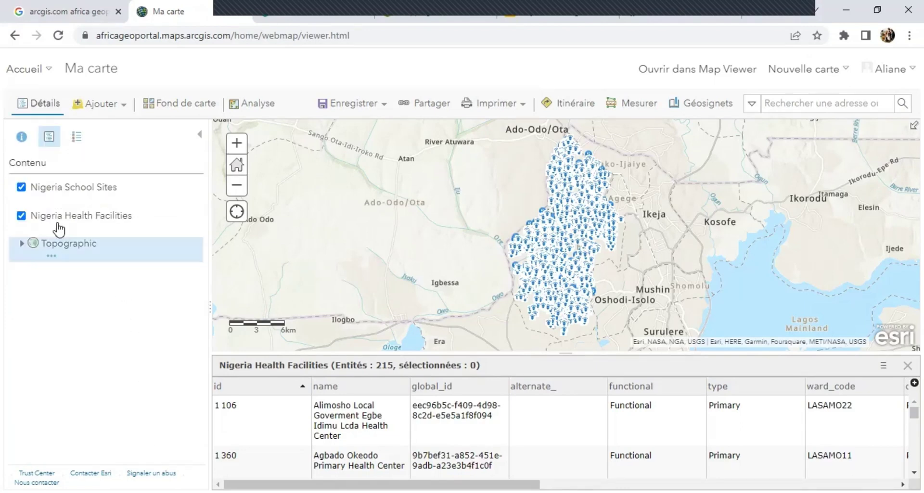
Change the Nigeria Health Facilities symbol to the green S pin from the A-Z category
{"action": "left_click", "coordinate": [73, 230]}
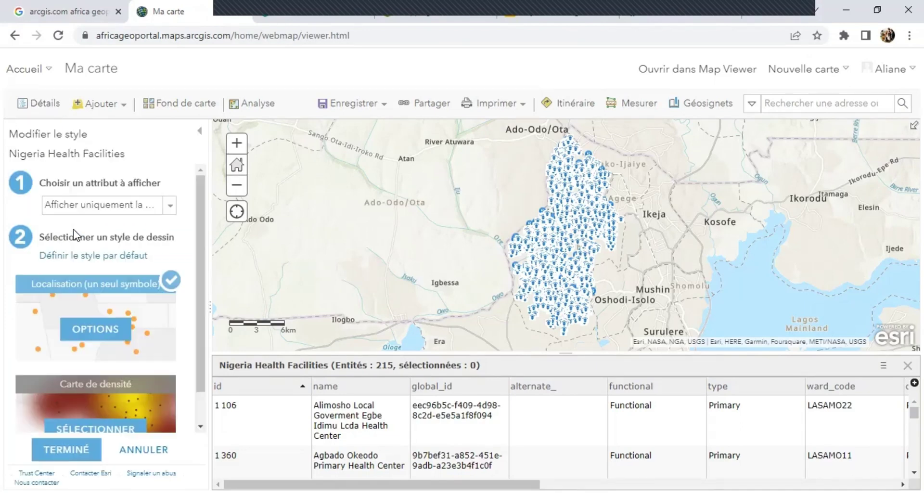
{"action": "left_click", "coordinate": [106, 342]}
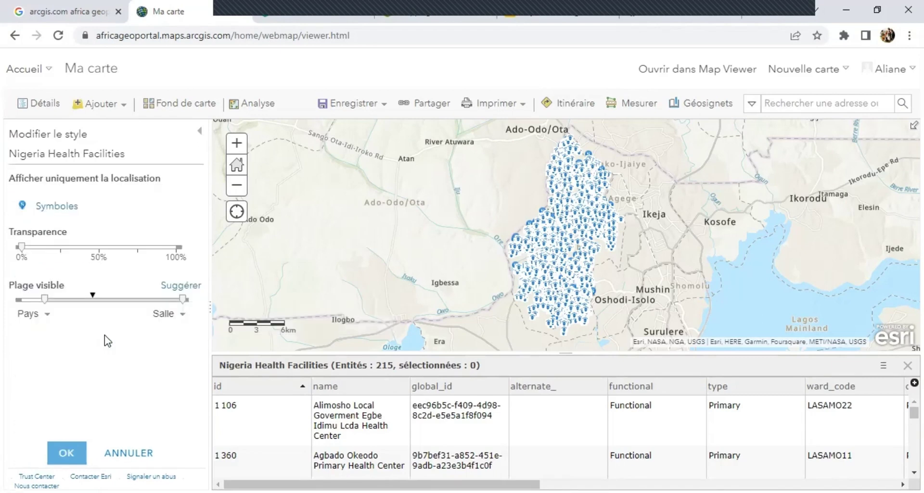
{"action": "left_click", "coordinate": [66, 204]}
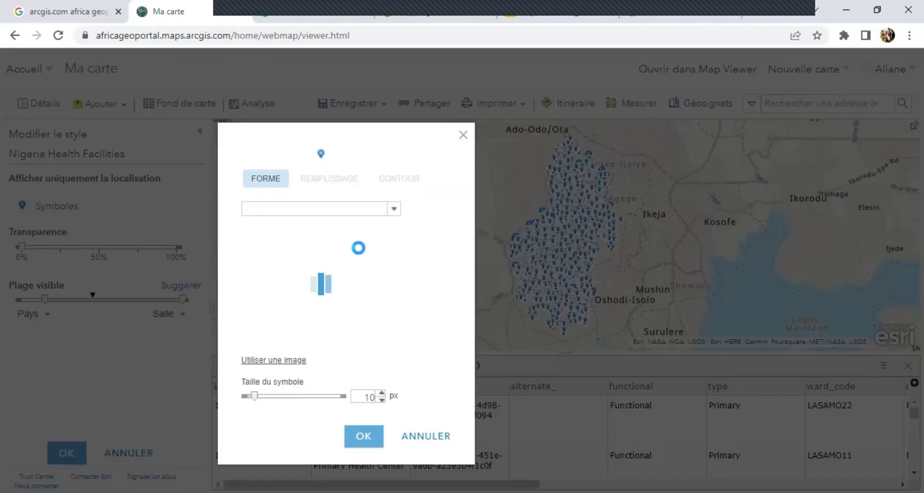
{"action": "left_click", "coordinate": [393, 210]}
{"action": "left_click", "coordinate": [287, 239]}
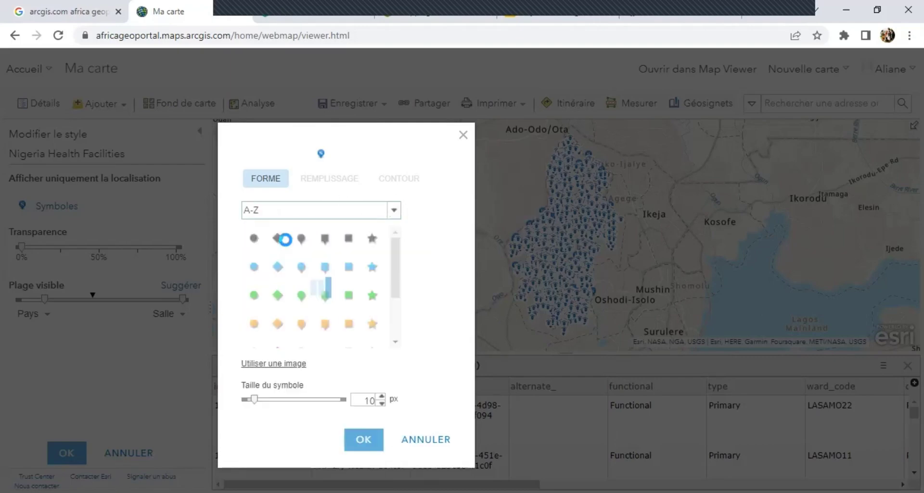
{"action": "scroll", "coordinate": [336, 300], "scroll_direction": "down", "scroll_amount": 10}
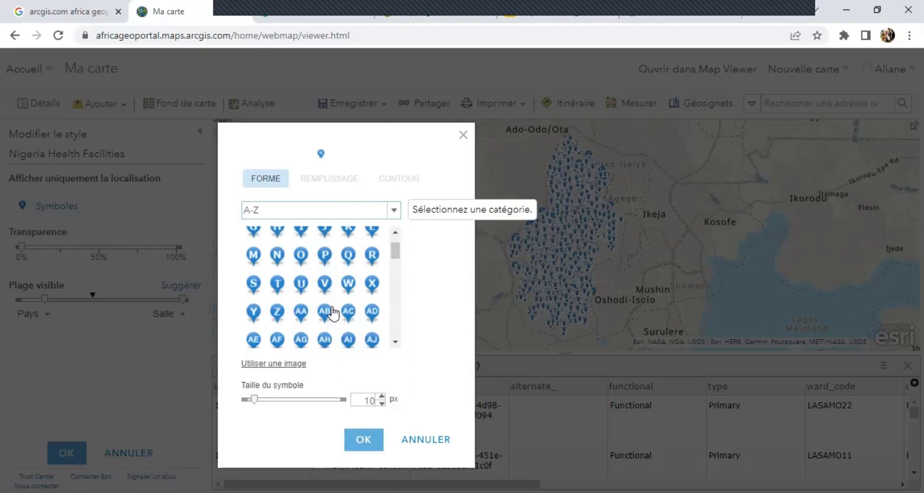
{"action": "scroll", "coordinate": [333, 313], "scroll_direction": "up", "scroll_amount": 1}
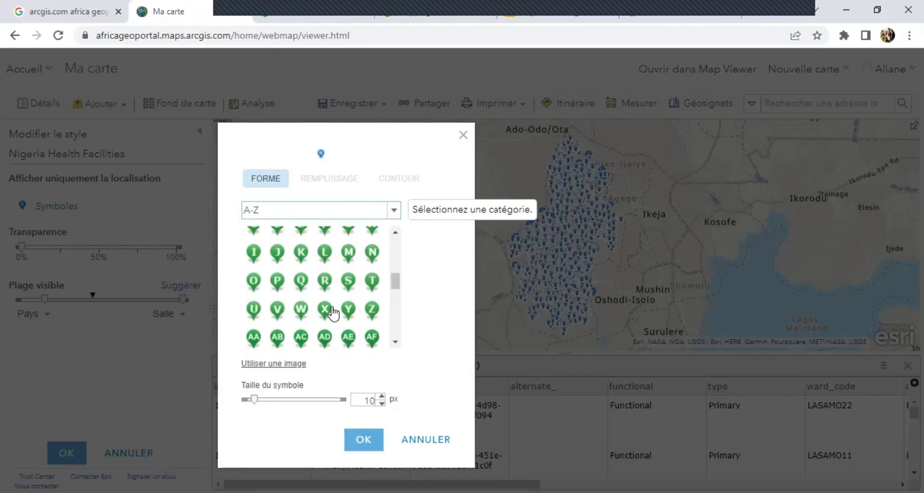
{"action": "left_click", "coordinate": [348, 282]}
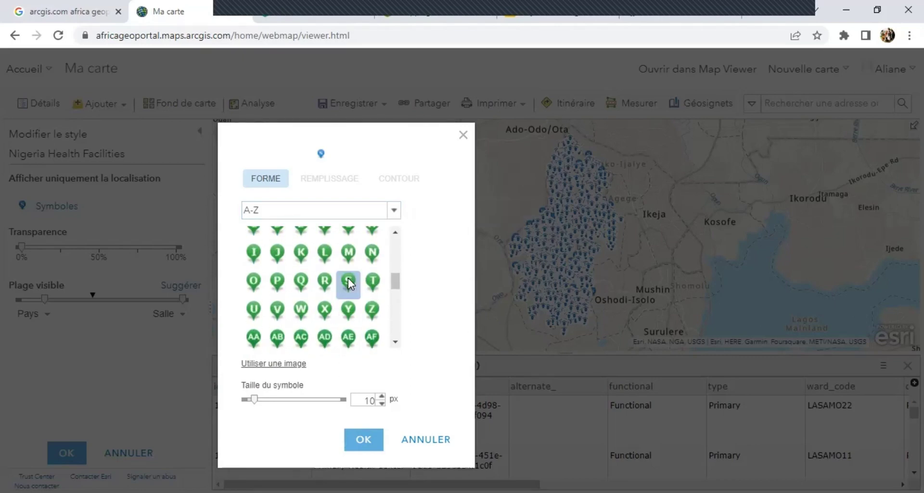
{"action": "left_click", "coordinate": [368, 439]}
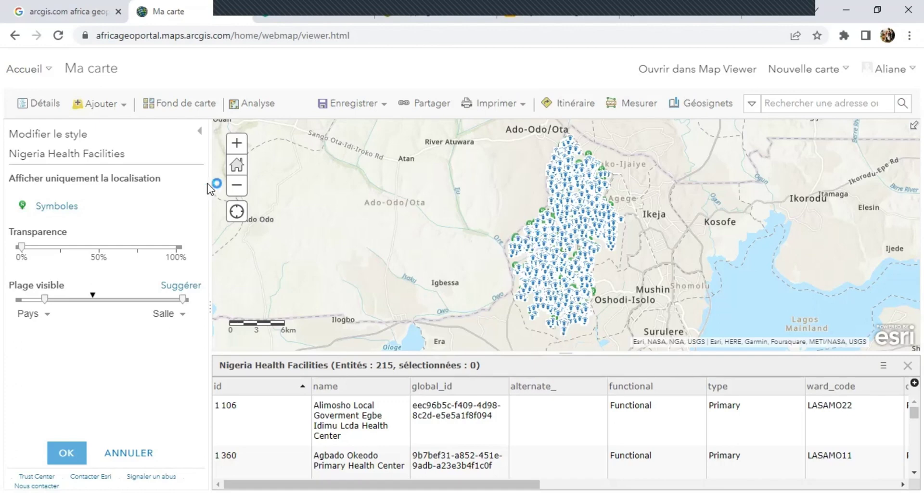
Inspect one health facility's details among the green pins, and apply the new style to the Nigeria Health Facilities layer
{"action": "left_click", "coordinate": [239, 143]}
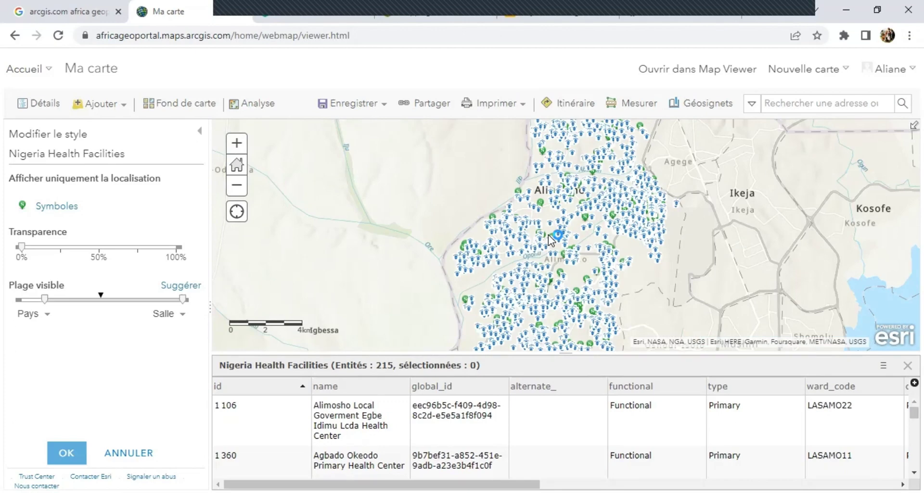
{"action": "left_click", "coordinate": [547, 235]}
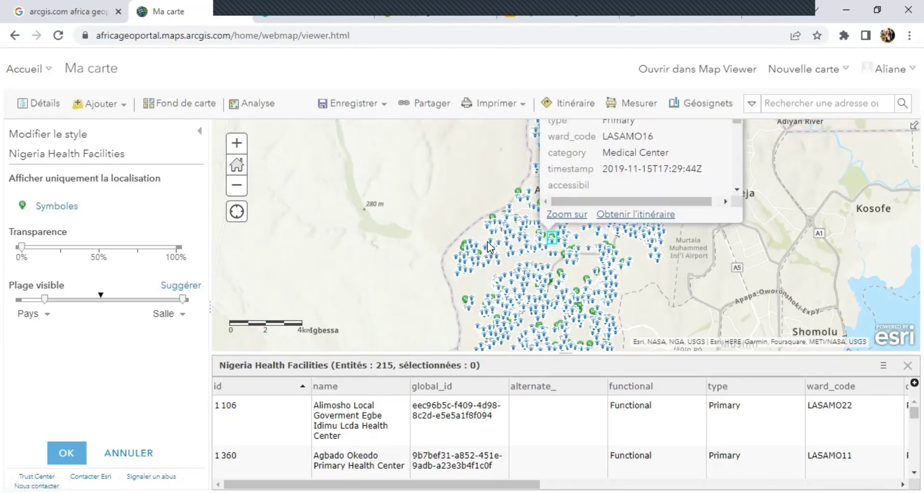
{"action": "double_click", "coordinate": [529, 260]}
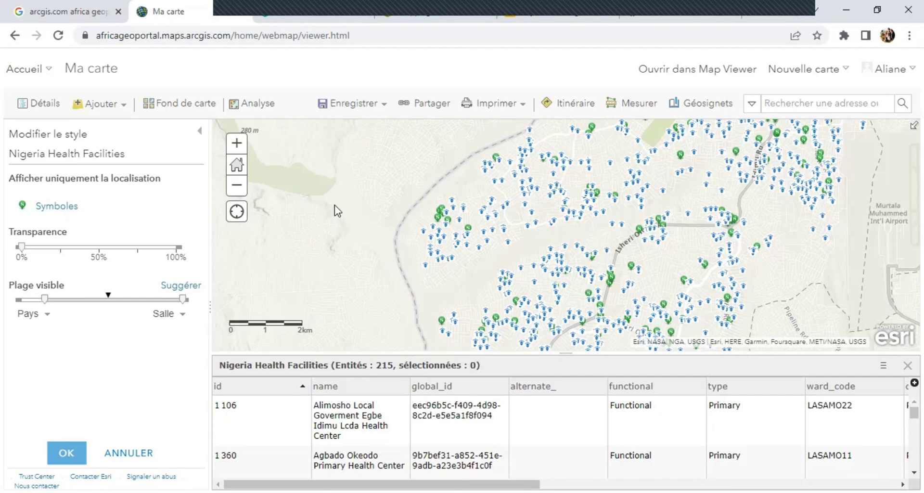
{"action": "left_click", "coordinate": [68, 452]}
{"action": "left_click", "coordinate": [68, 449]}
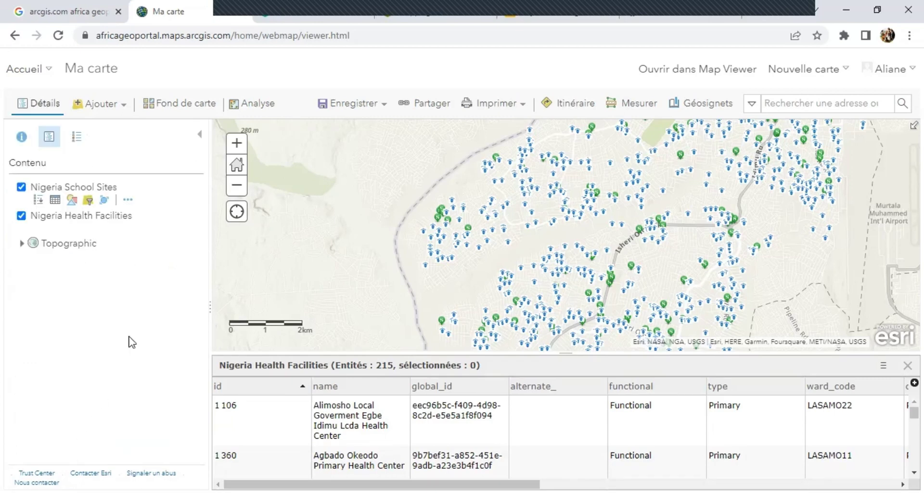
Enable point aggregation on the Nigeria School Sites layer and reduce its level toward the "moins" end
{"action": "left_click", "coordinate": [143, 199]}
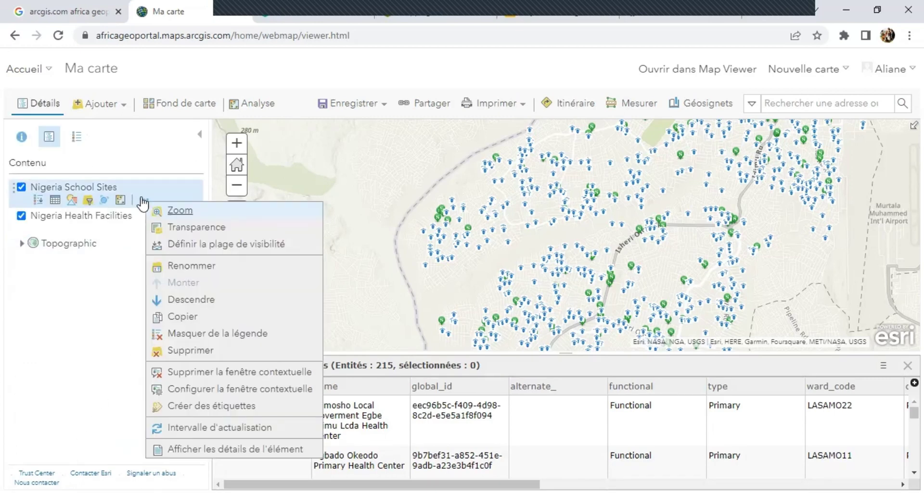
{"action": "left_click", "coordinate": [181, 212]}
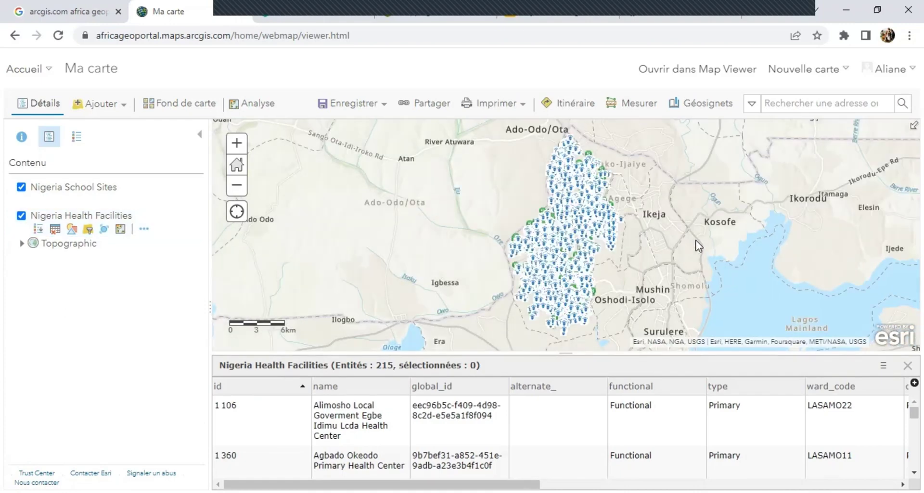
{"action": "mouse_move", "coordinate": [114, 197]}
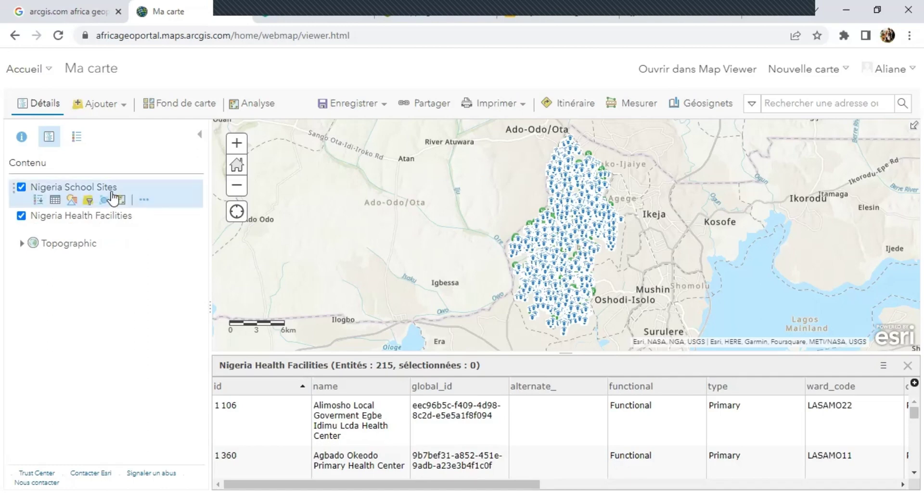
{"action": "left_click", "coordinate": [144, 201]}
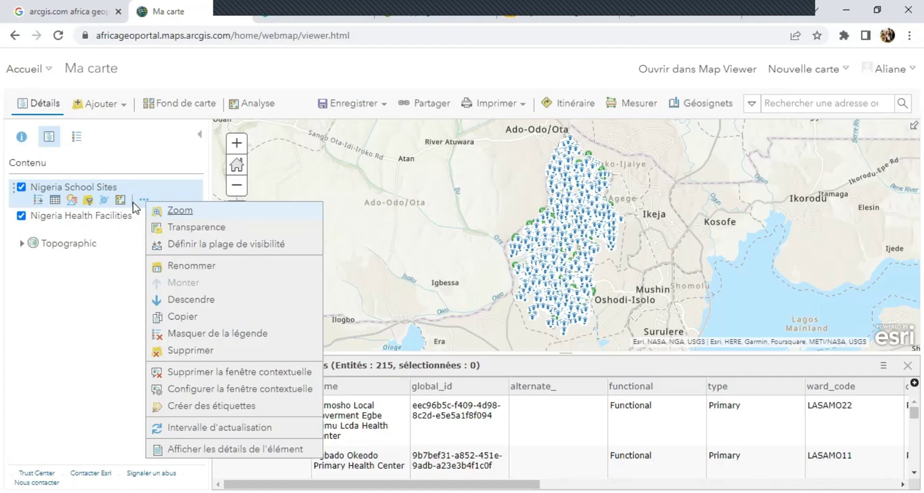
{"action": "left_click", "coordinate": [104, 200]}
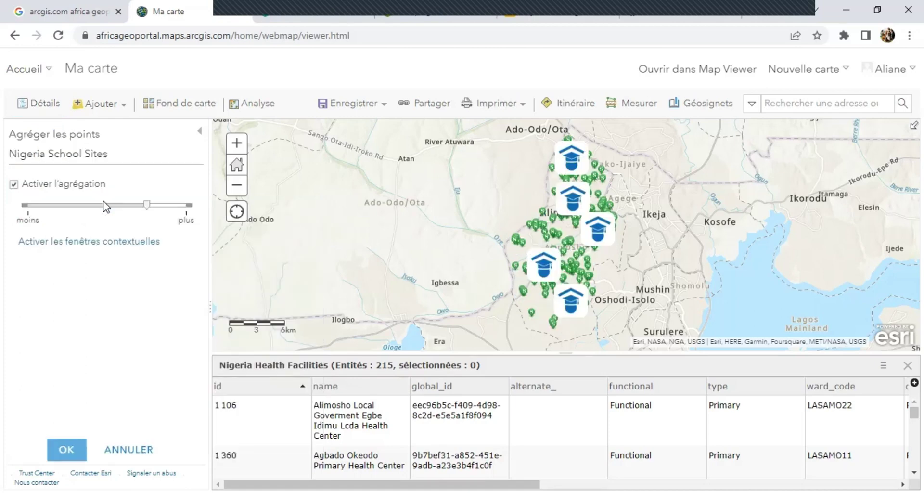
{"action": "left_click_drag", "start_coordinate": [144, 207], "coordinate": [52, 210]}
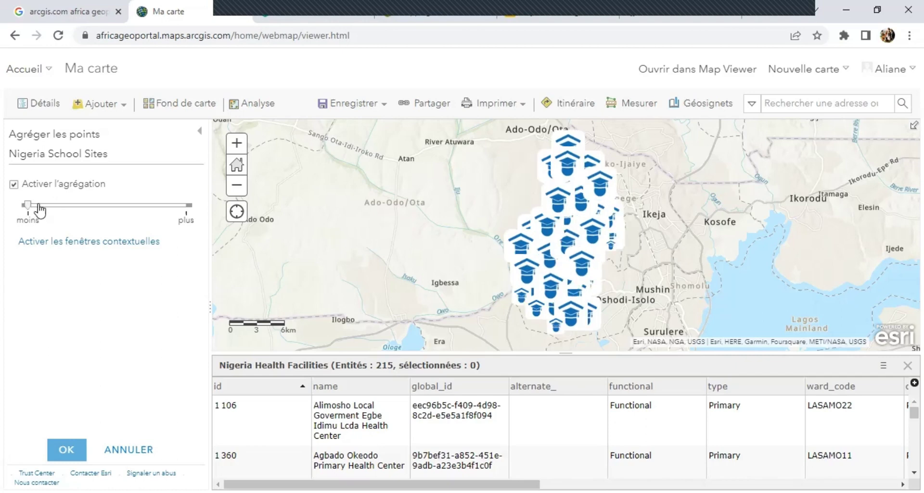
Enable pop-ups for the aggregated Nigeria School Sites points, with the list of field values as their content
{"action": "left_click", "coordinate": [59, 242]}
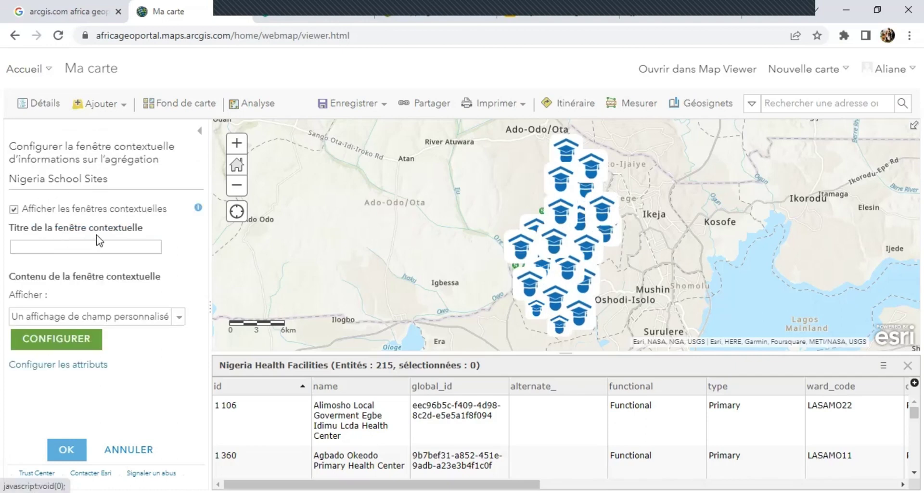
{"action": "left_click", "coordinate": [178, 318]}
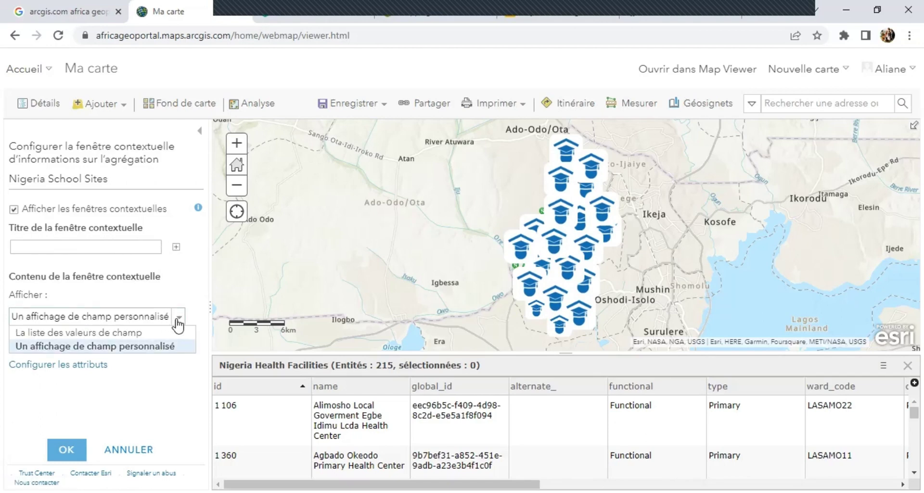
{"action": "left_click", "coordinate": [150, 334]}
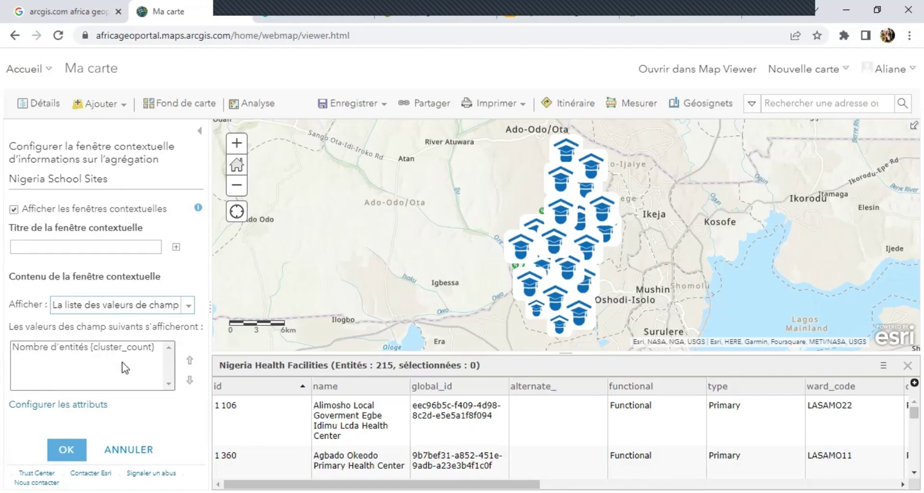
{"action": "left_click", "coordinate": [156, 348]}
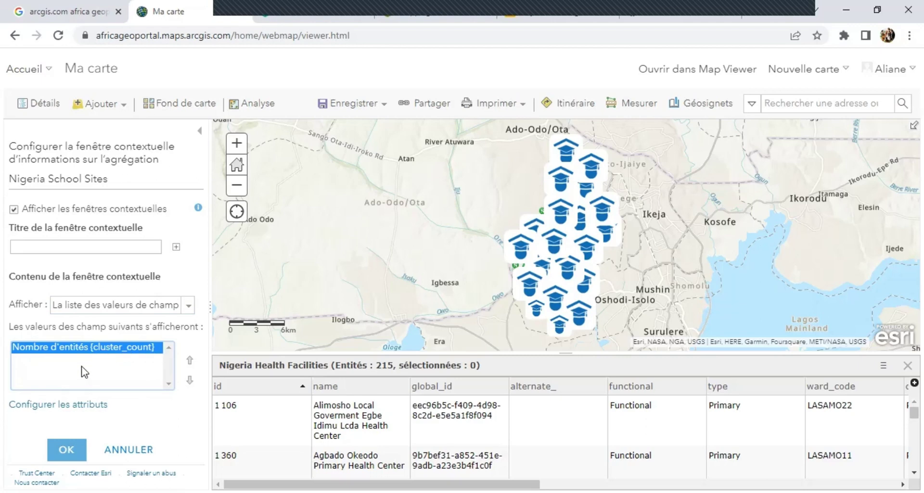
{"action": "left_click", "coordinate": [188, 308]}
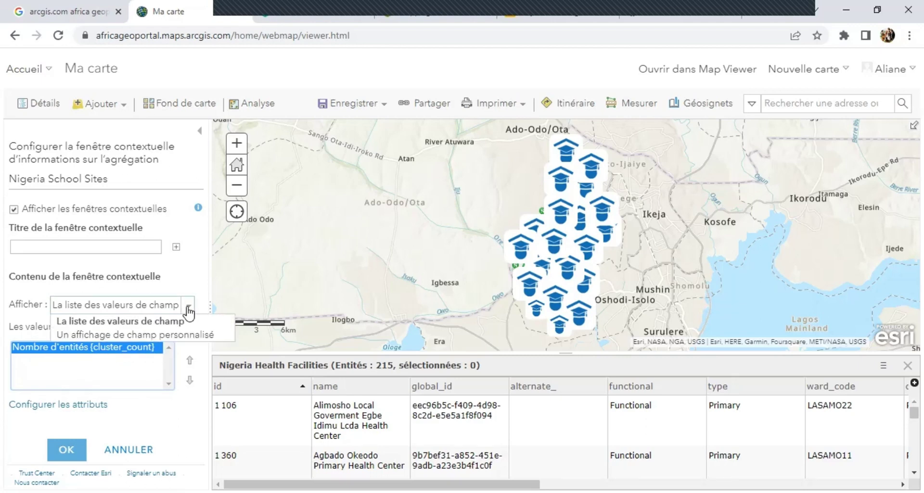
{"action": "left_click", "coordinate": [188, 308]}
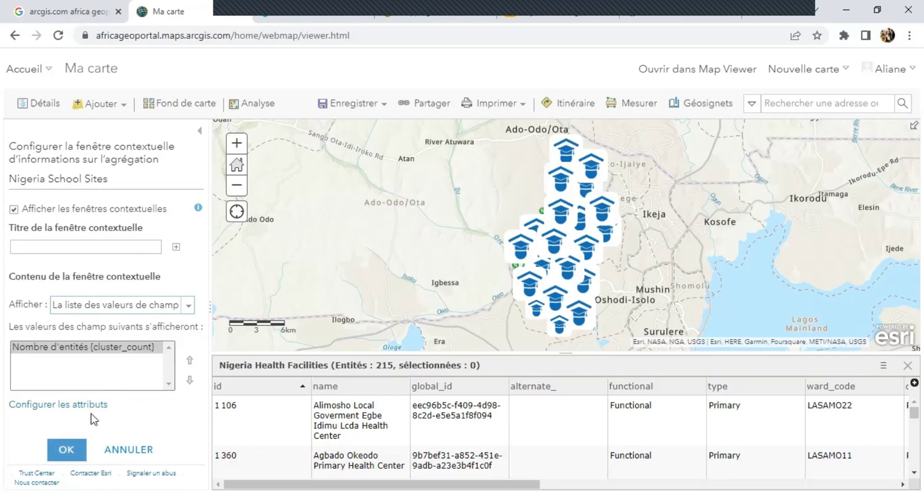
{"action": "left_click", "coordinate": [188, 308]}
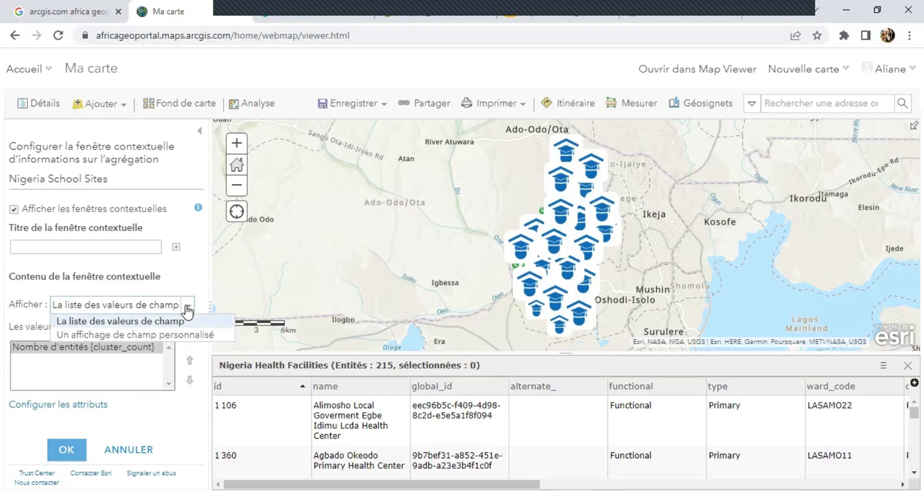
{"action": "left_click", "coordinate": [161, 327]}
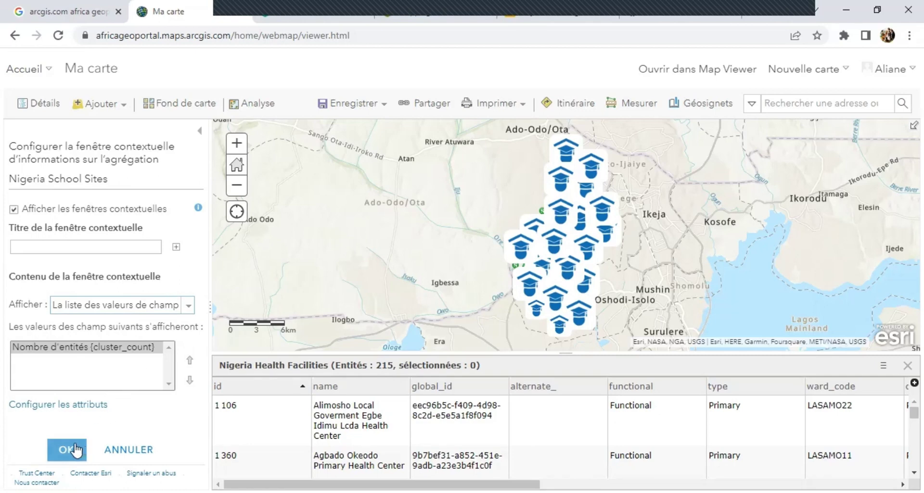
{"action": "left_click", "coordinate": [176, 247]}
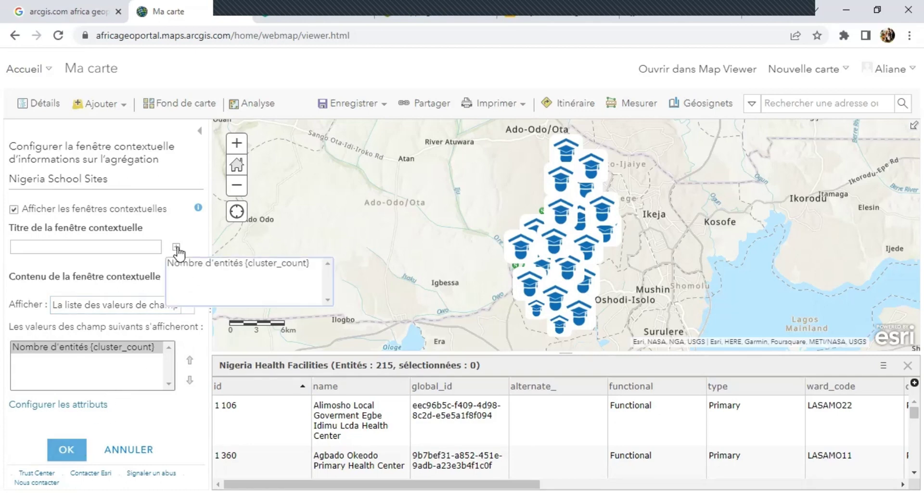
{"action": "left_click", "coordinate": [74, 455]}
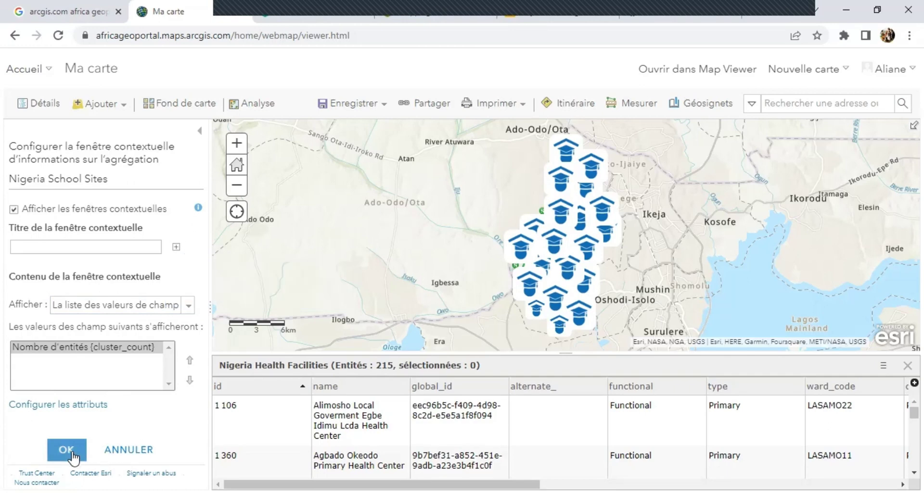
Raise the school points' aggregation level toward "plus" and cancel the aggregation settings
{"action": "left_click_drag", "start_coordinate": [50, 206], "coordinate": [156, 205]}
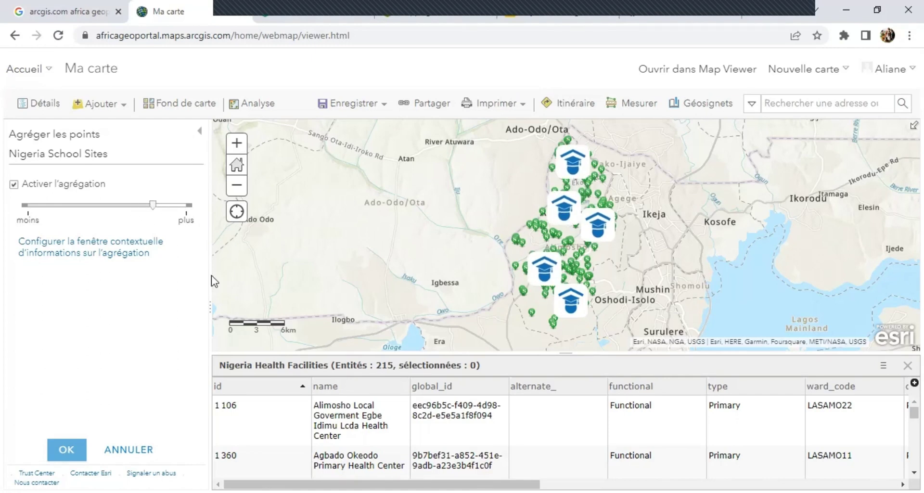
{"action": "left_click", "coordinate": [135, 450]}
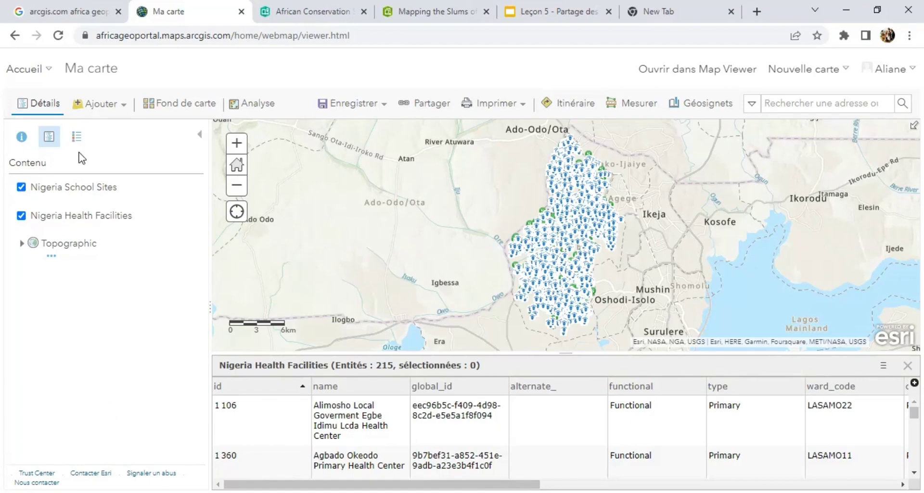
Set up a Trouver le plus proche analysis from Nigeria School Sites to Nigeria Health Facilities, keeping Distance linéaire as the measure
{"action": "mouse_move", "coordinate": [147, 236]}
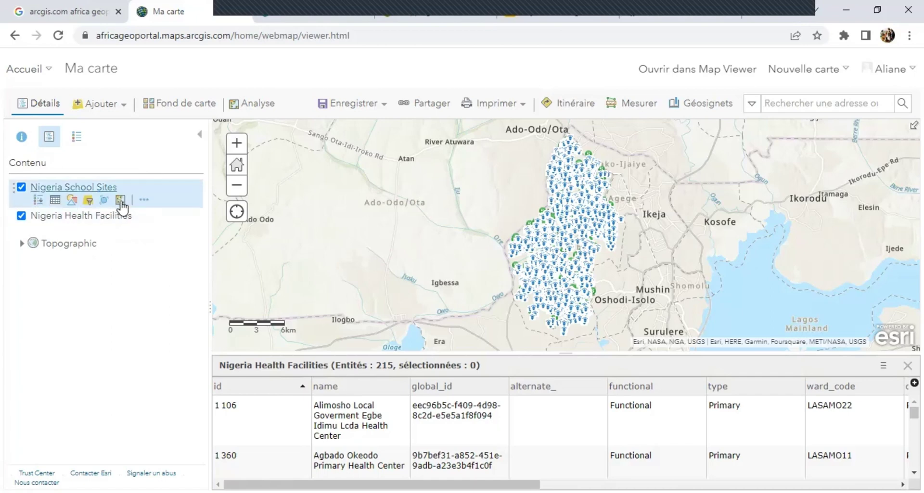
{"action": "left_click", "coordinate": [121, 202]}
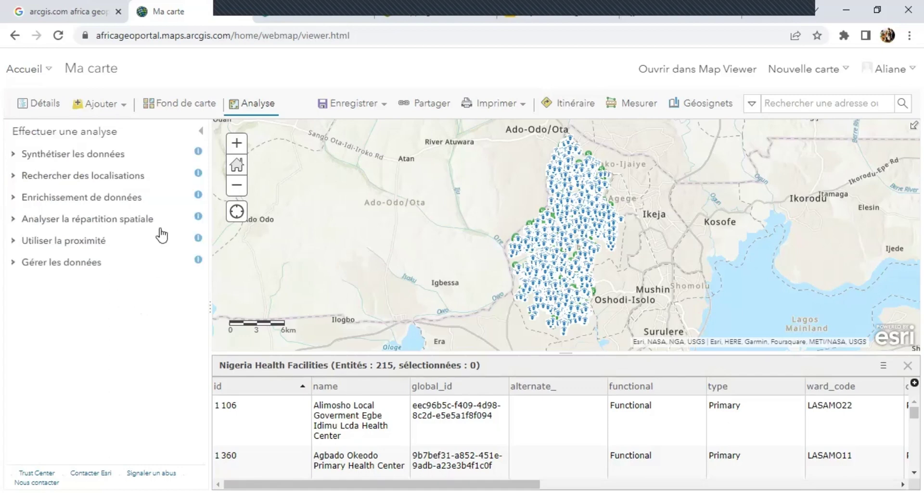
{"action": "left_click", "coordinate": [25, 249]}
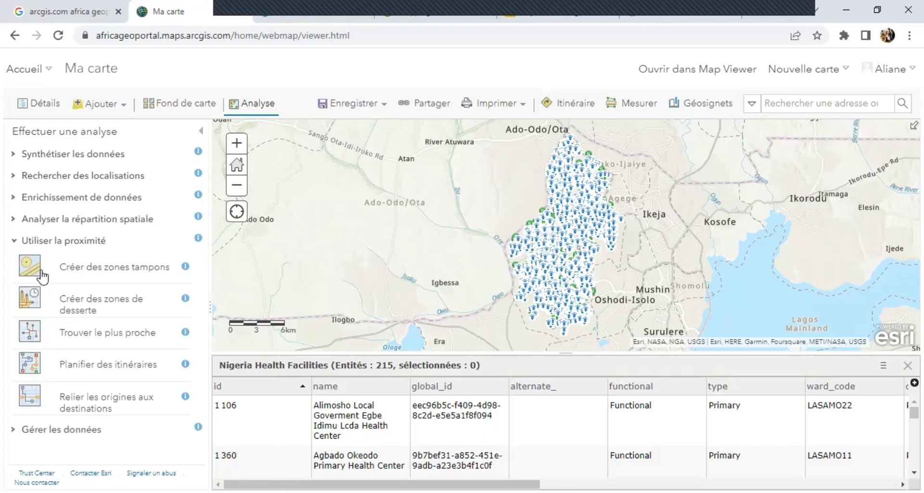
{"action": "left_click", "coordinate": [74, 342]}
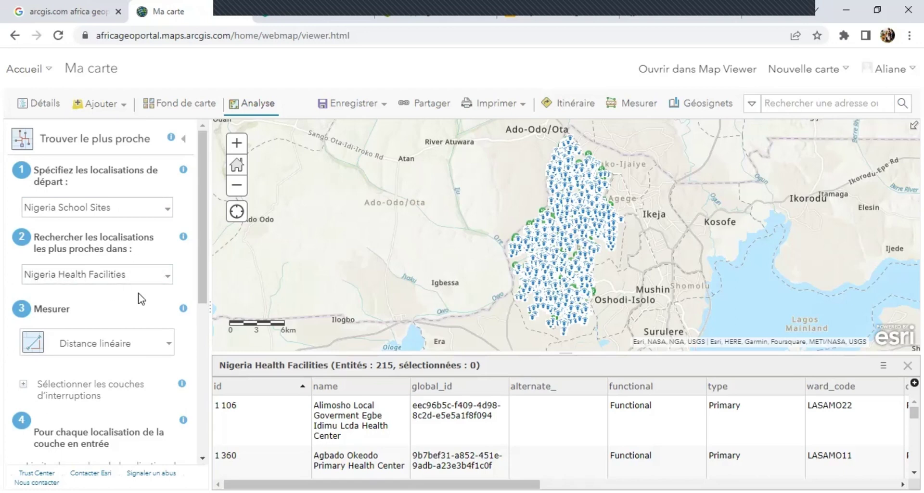
{"action": "scroll", "coordinate": [139, 298], "scroll_direction": "down", "scroll_amount": 1}
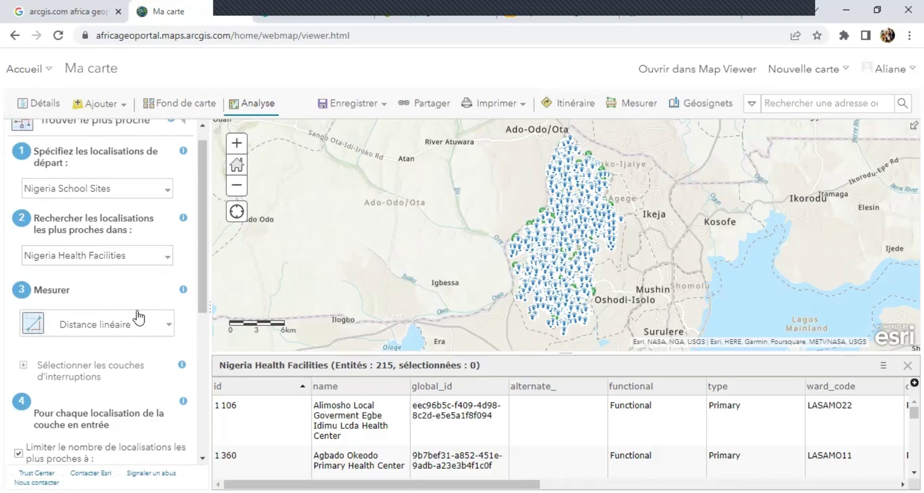
{"action": "left_click", "coordinate": [168, 325]}
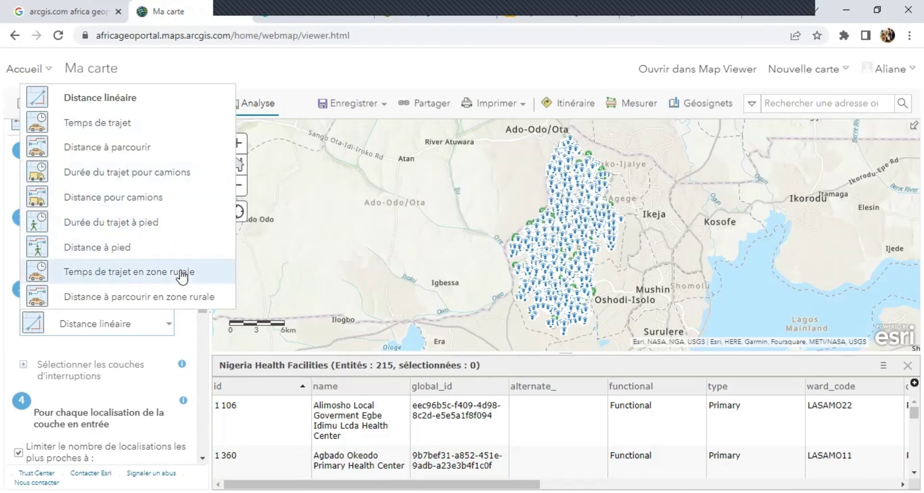
{"action": "left_click", "coordinate": [165, 325]}
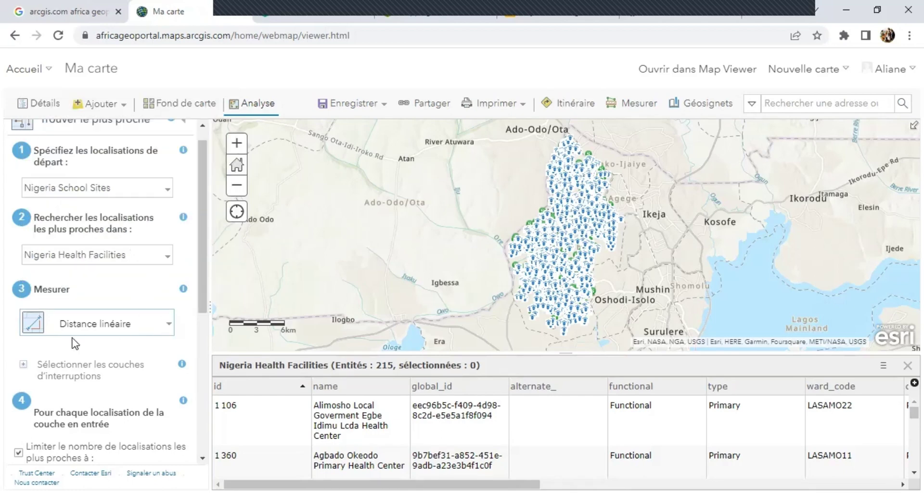
Try a 5-kilometre limit for the search range and restore it to 100 kilometres
{"action": "scroll", "coordinate": [130, 270], "scroll_direction": "down", "scroll_amount": 3}
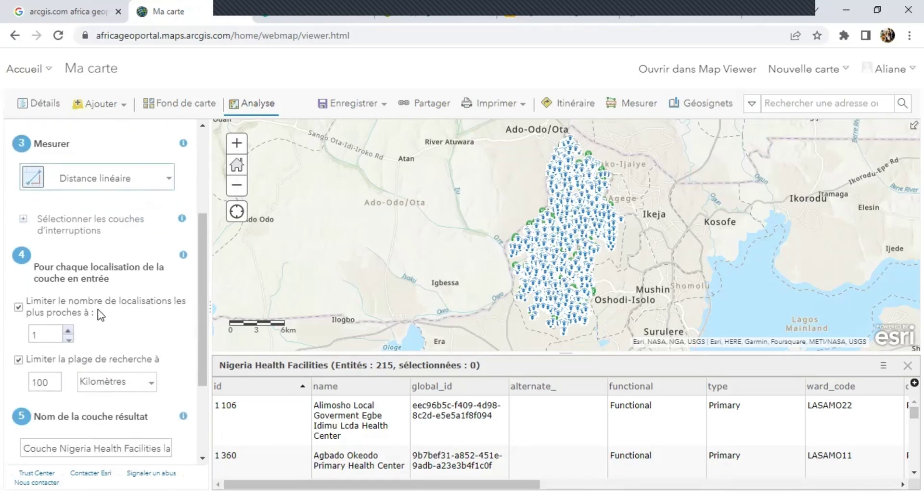
{"action": "scroll", "coordinate": [104, 311], "scroll_direction": "down", "scroll_amount": 1}
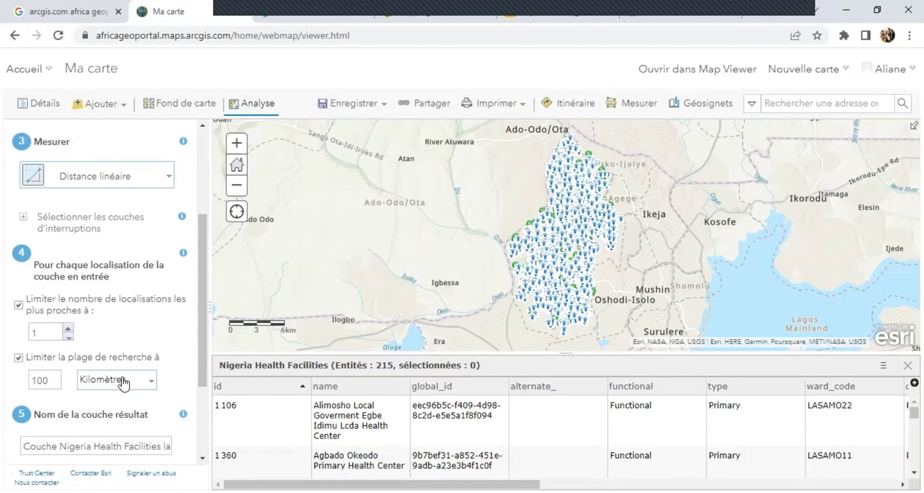
{"action": "left_click", "coordinate": [55, 381]}
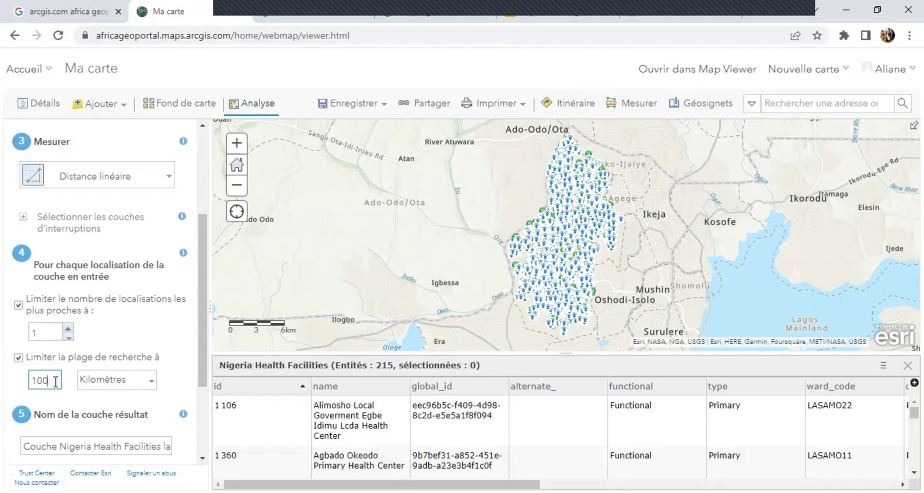
{"action": "key", "text": "BackSpace"}
{"action": "key", "text": "BackSpace"}
{"action": "key", "text": "BackSpace"}
{"action": "type", "text": "5"}
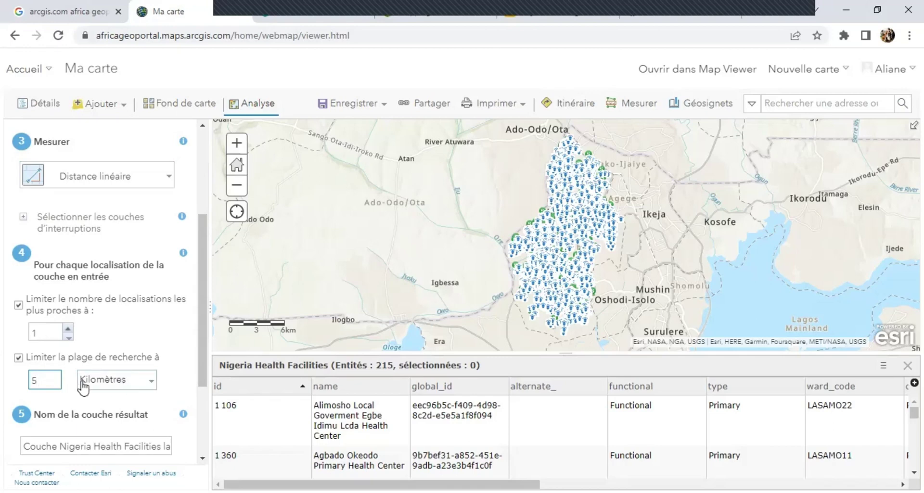
{"action": "left_click", "coordinate": [39, 380]}
{"action": "key", "text": "BackSpace"}
{"action": "type", "text": "100"}
Name the result layer "Distance ecole etablissement de santé le plus proche"
{"action": "scroll", "coordinate": [88, 417], "scroll_direction": "down", "scroll_amount": 2}
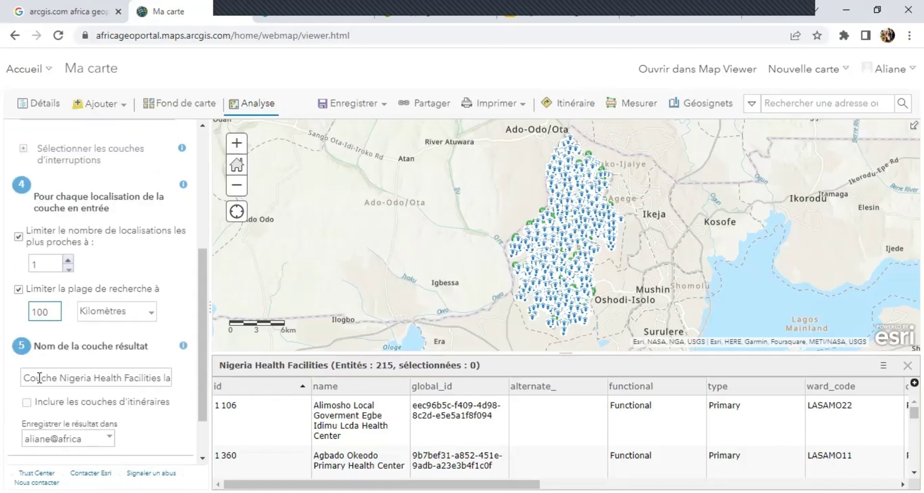
{"action": "left_click_drag", "start_coordinate": [24, 378], "coordinate": [100, 378]}
{"action": "left_click_drag", "start_coordinate": [202, 382], "coordinate": [215, 387]}
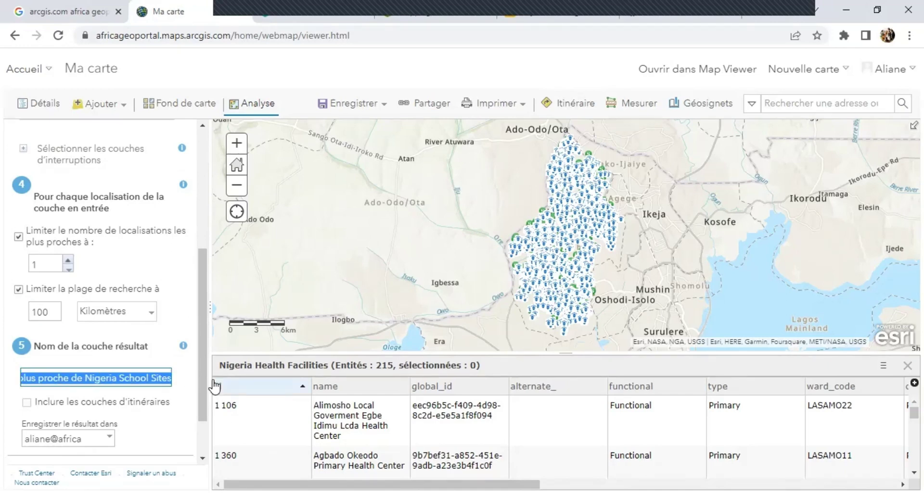
{"action": "key", "text": "BackSpace"}
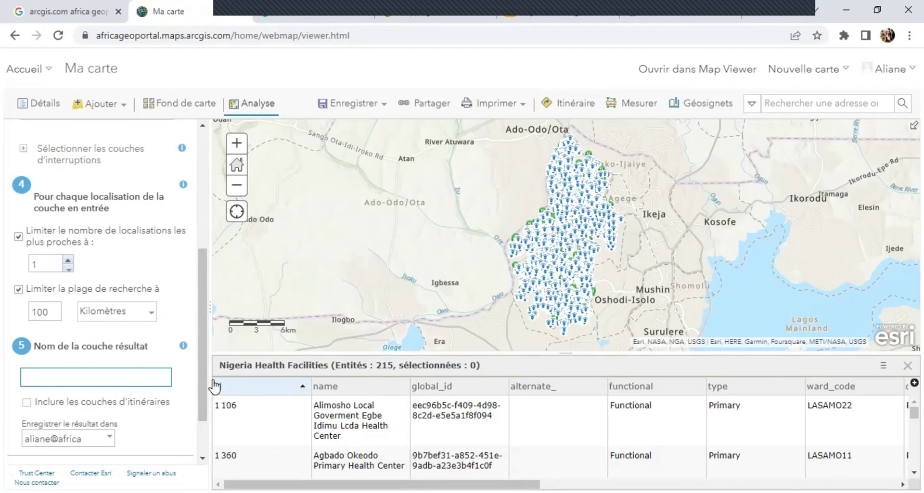
{"action": "type", "text": "Distance"}
{"action": "type", "text": " ecole"}
{"action": "type", "text": "-eta"}
{"action": "type", "text": "bli"}
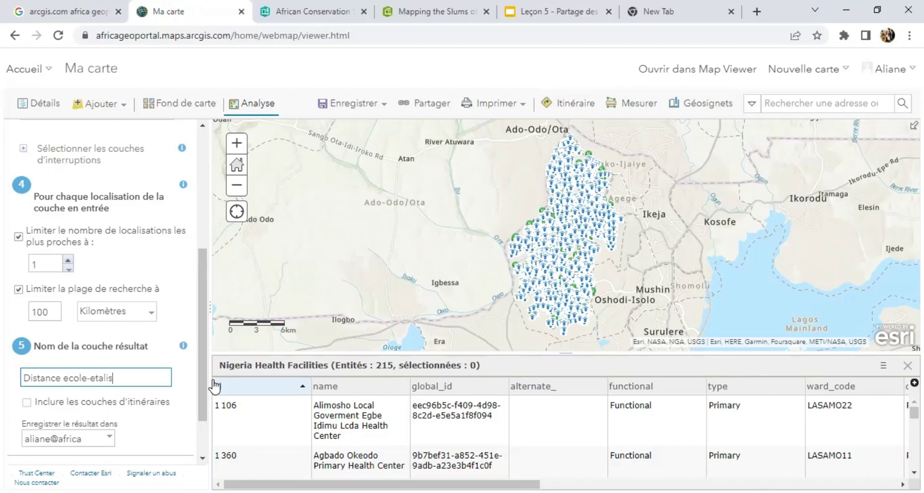
{"action": "key", "text": "BackSpace"}
{"action": "key", "text": "BackSpace"}
{"action": "key", "text": "BackSpace"}
{"action": "key", "text": "BackSpace"}
{"action": "key", "text": "BackSpace"}
{"action": "key", "text": "BackSpace"}
{"action": "key", "text": "BackSpace"}
{"action": "type", "text": "etablissement de sant"}
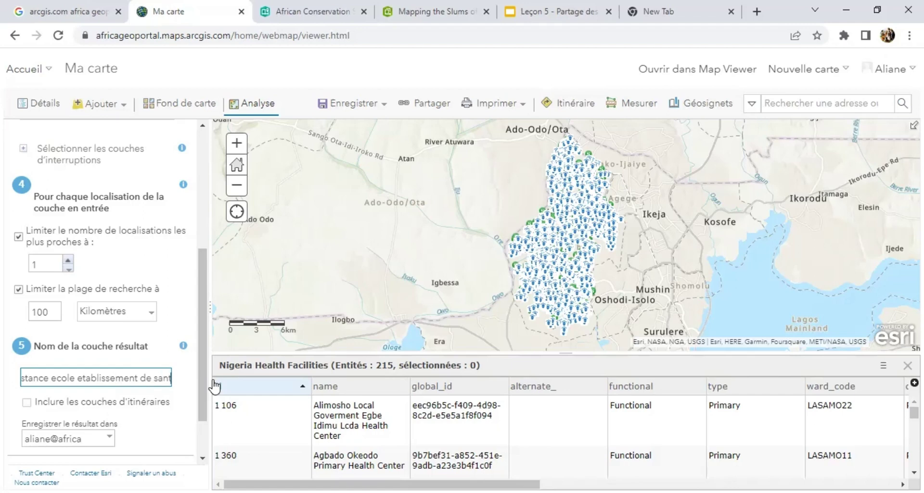
{"action": "type", "text": "é le plu"}
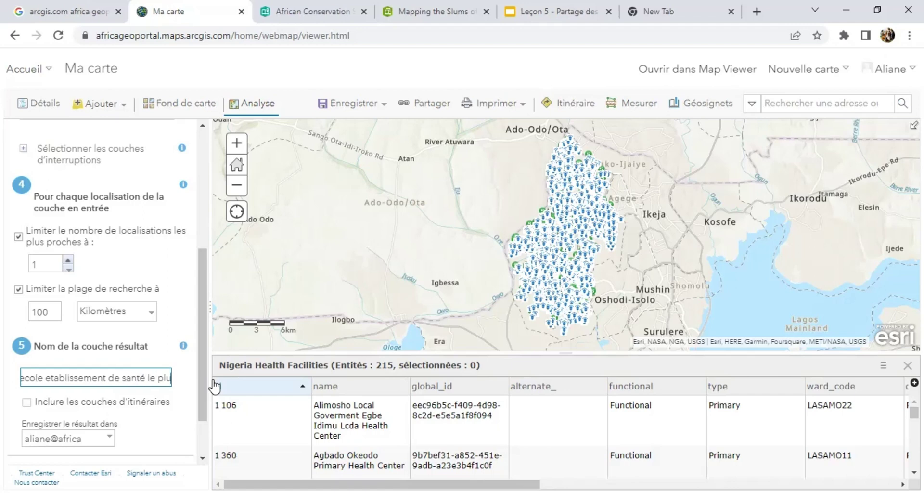
{"action": "type", "text": "s proche"}
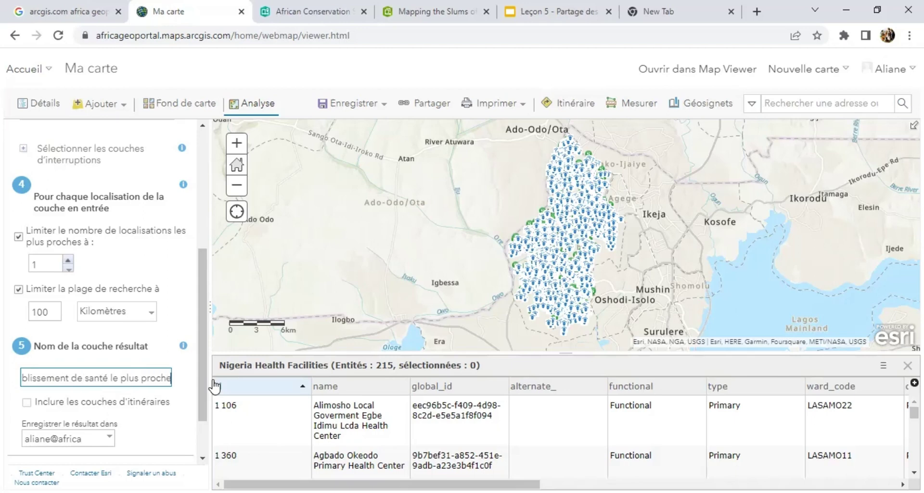
Turn off the use of the current map extent and run the nearest-location analysis after checking its credit usage
{"action": "scroll", "coordinate": [125, 411], "scroll_direction": "down", "scroll_amount": 2}
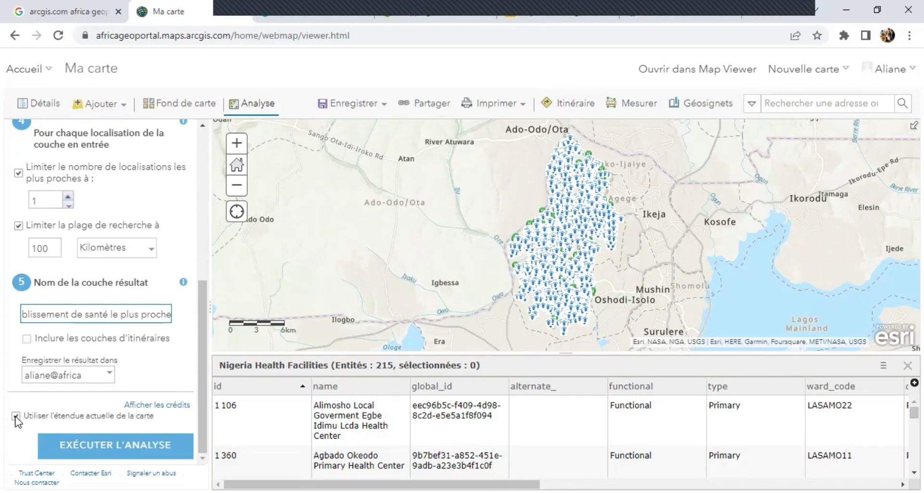
{"action": "left_click", "coordinate": [16, 416]}
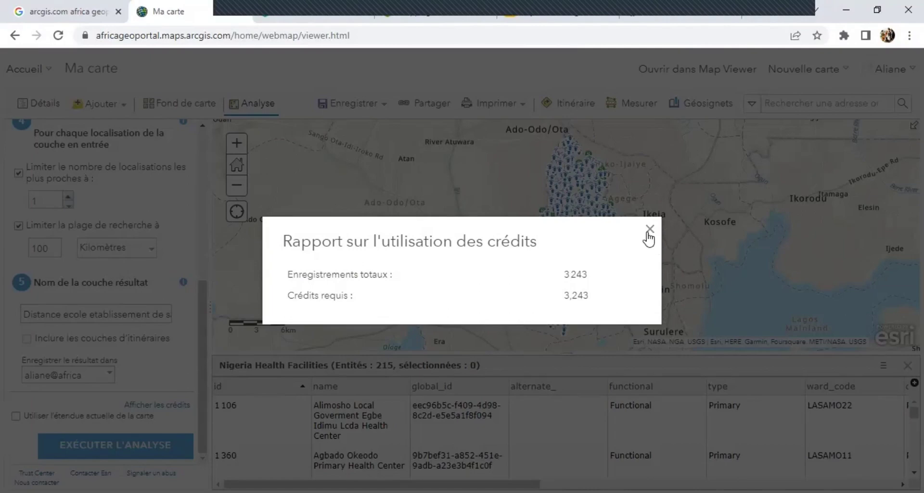
{"action": "left_click", "coordinate": [114, 451]}
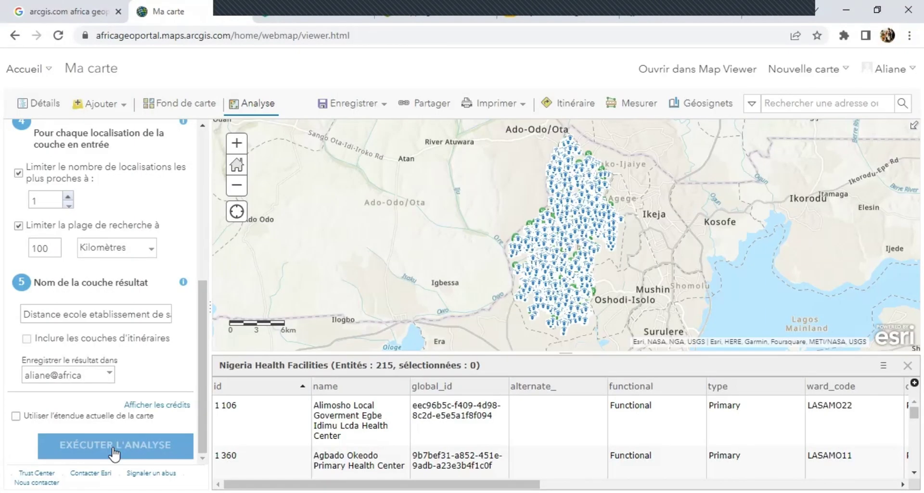
{"action": "left_click", "coordinate": [114, 451]}
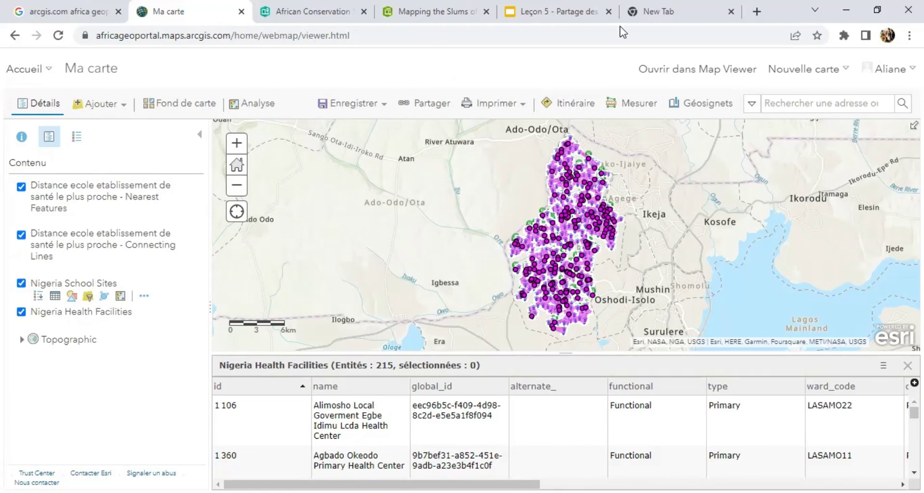
Compare the map with and without the Nearest Features layer at a closer scale, and leave that layer hidden
{"action": "left_click", "coordinate": [237, 143]}
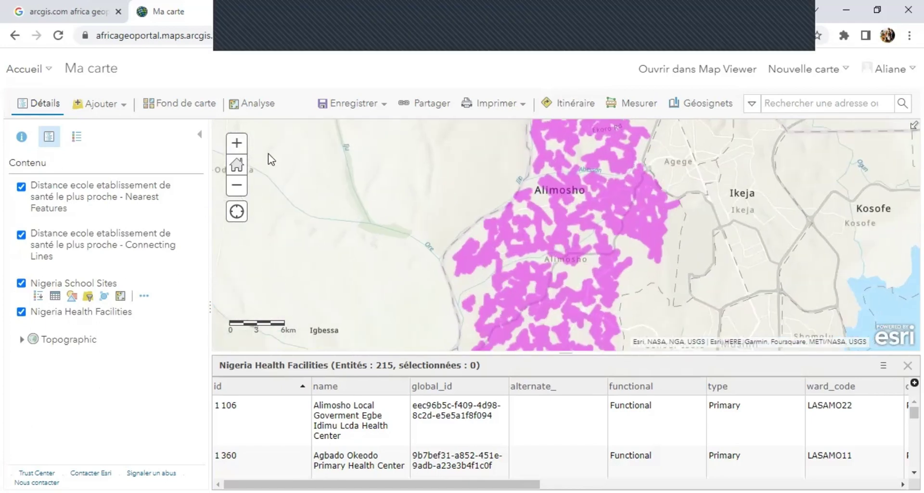
{"action": "left_click", "coordinate": [236, 143]}
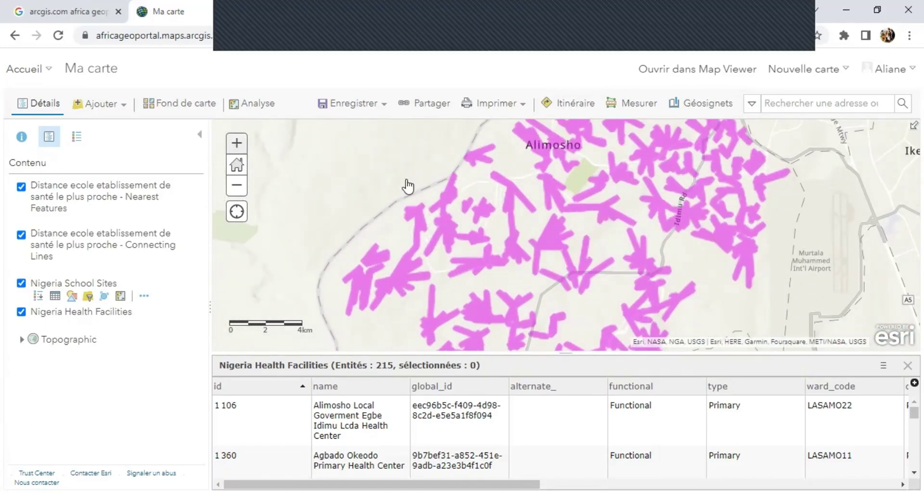
{"action": "left_click", "coordinate": [237, 143]}
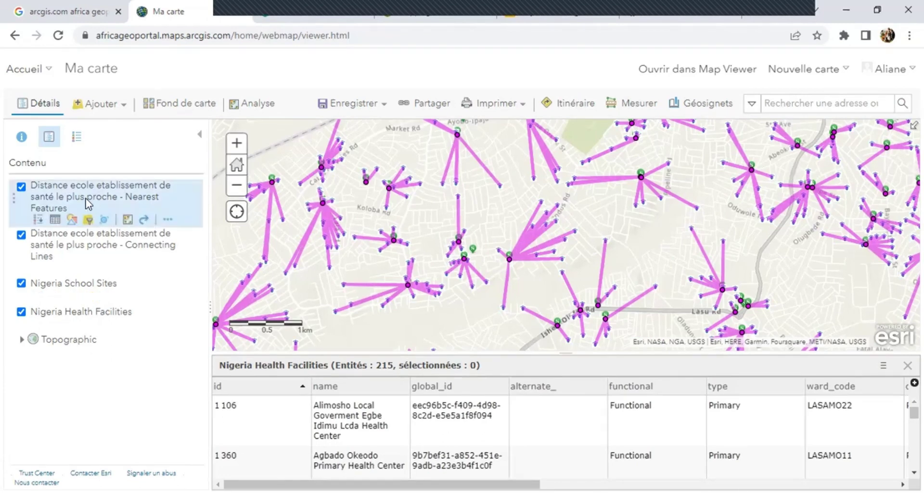
{"action": "left_click", "coordinate": [23, 189]}
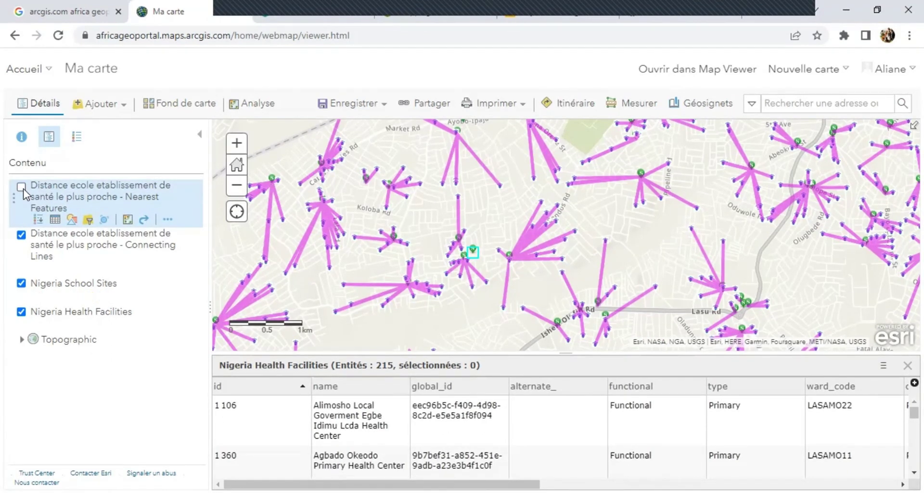
{"action": "left_click", "coordinate": [23, 189]}
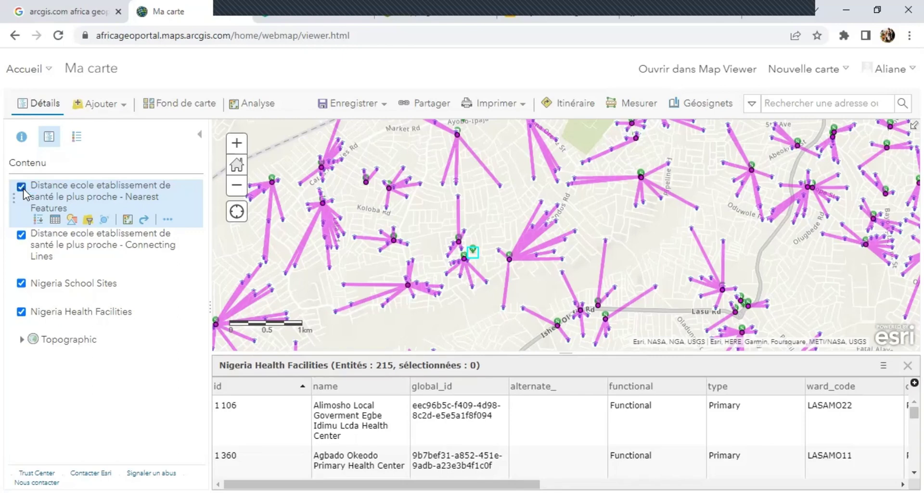
{"action": "left_click", "coordinate": [23, 189]}
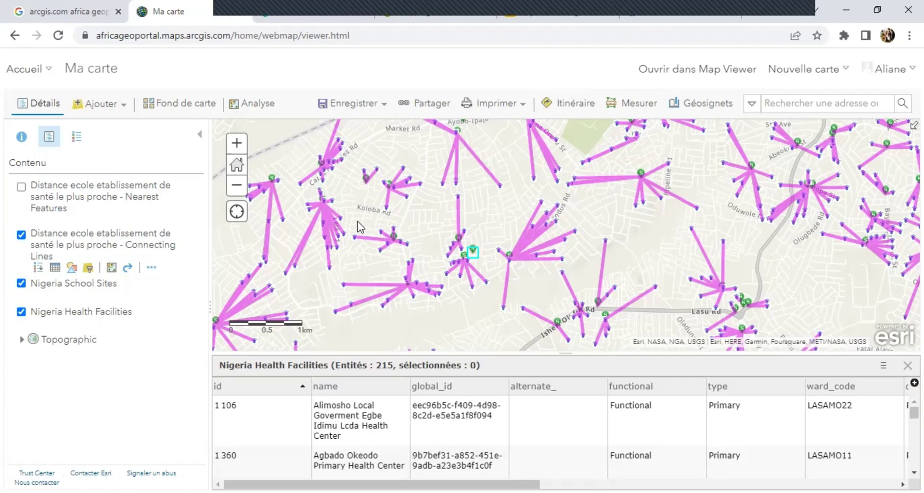
Examine the lines joining schools to the health facility near Ayinde Fadeyi St and close the Nigeria Health Facilities table
{"action": "left_click_drag", "start_coordinate": [366, 239], "coordinate": [387, 263]}
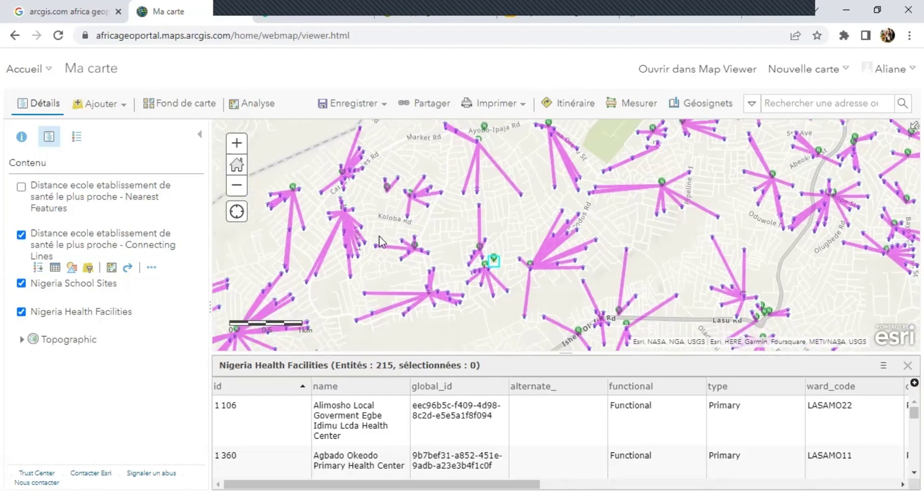
{"action": "left_click", "coordinate": [236, 143]}
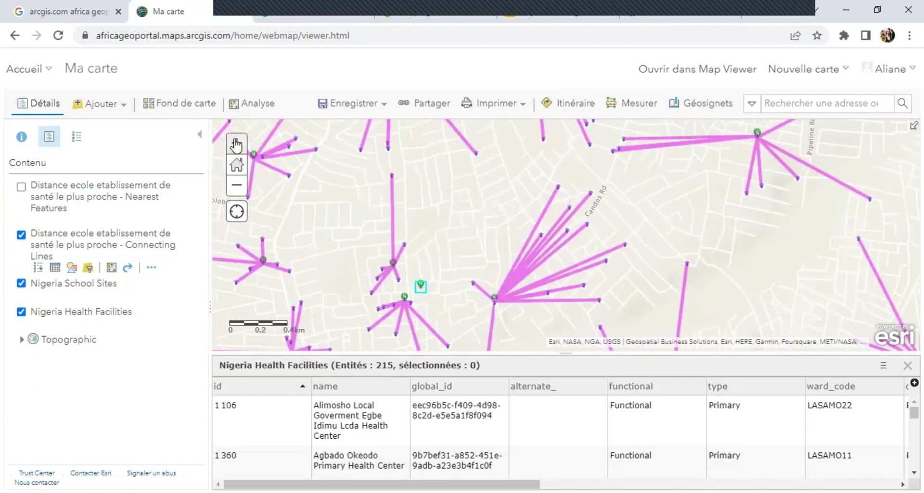
{"action": "left_click_drag", "start_coordinate": [541, 320], "coordinate": [538, 246]}
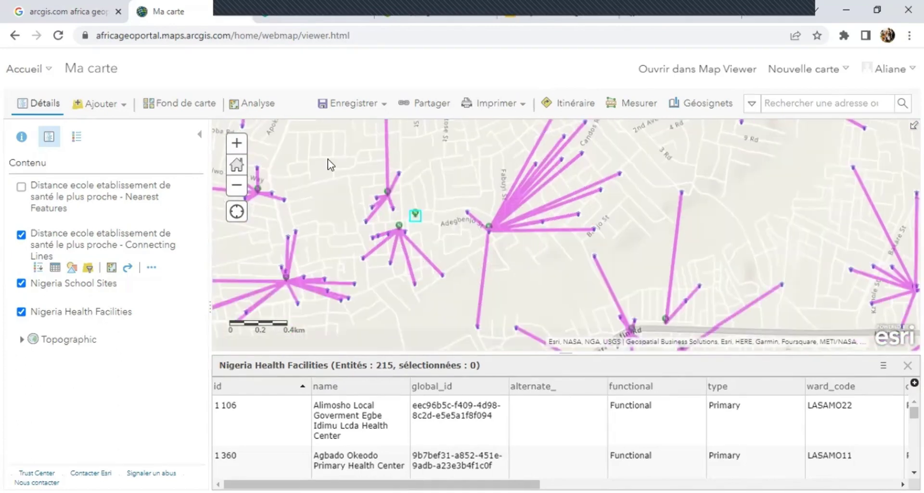
{"action": "left_click", "coordinate": [235, 143]}
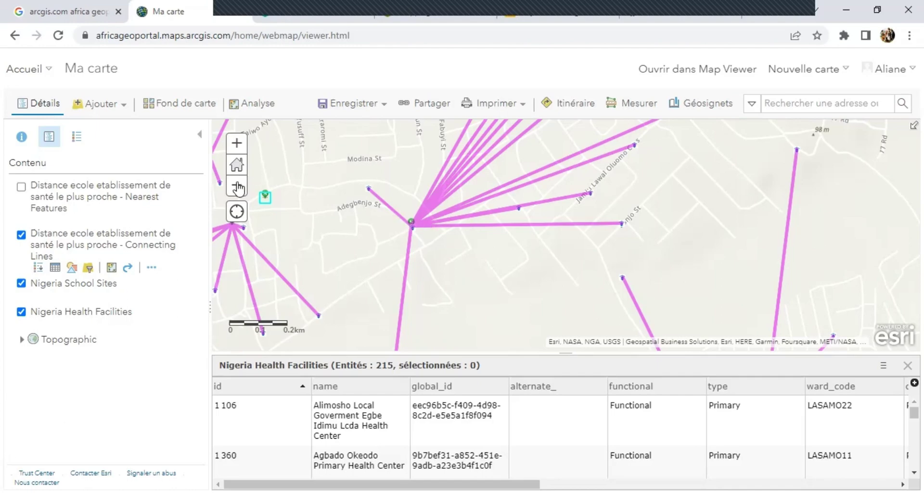
{"action": "left_click", "coordinate": [237, 143]}
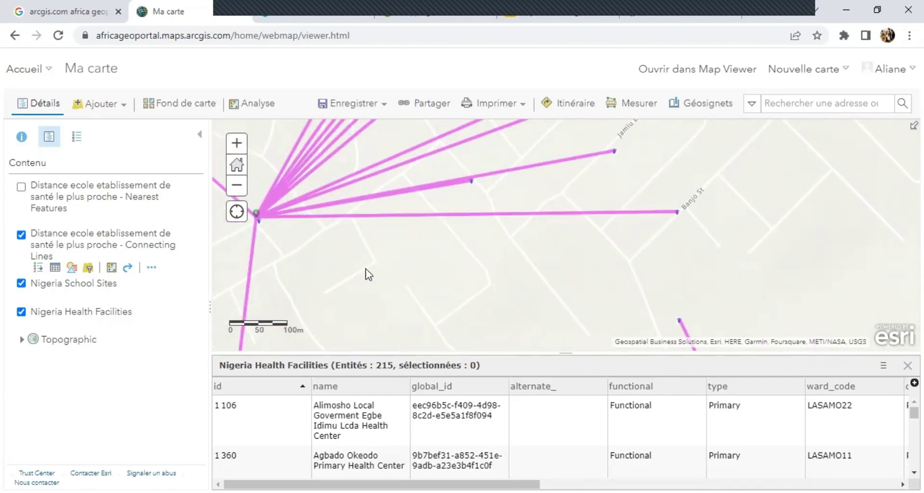
{"action": "left_click_drag", "start_coordinate": [394, 266], "coordinate": [626, 254]}
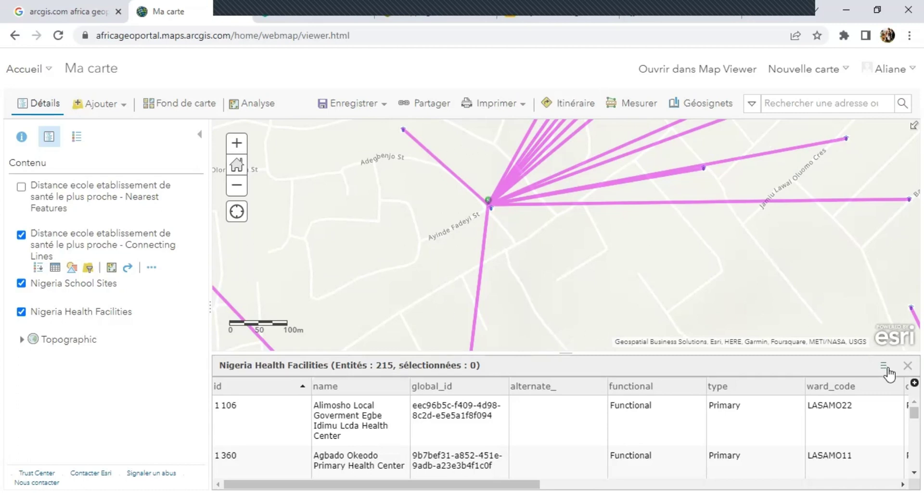
{"action": "left_click", "coordinate": [907, 366]}
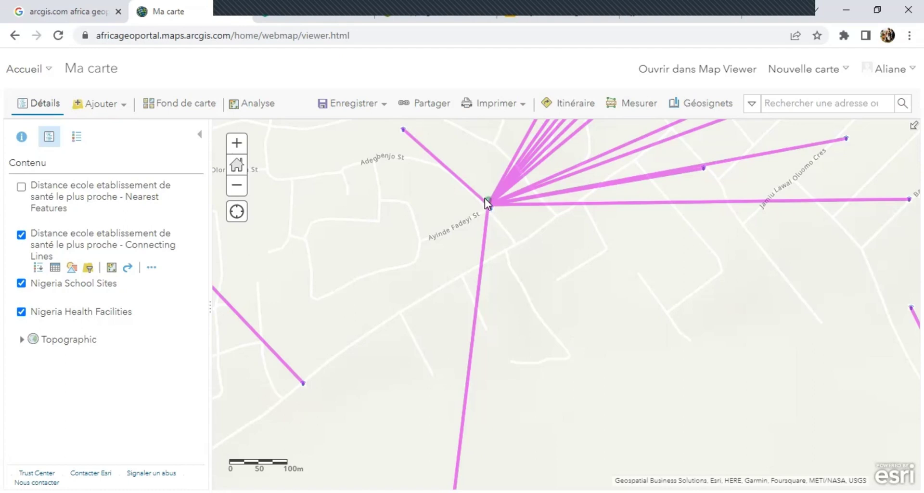
Show the Nearest Features layer again and examine all the fields in its attribute table
{"action": "mouse_move", "coordinate": [25, 203]}
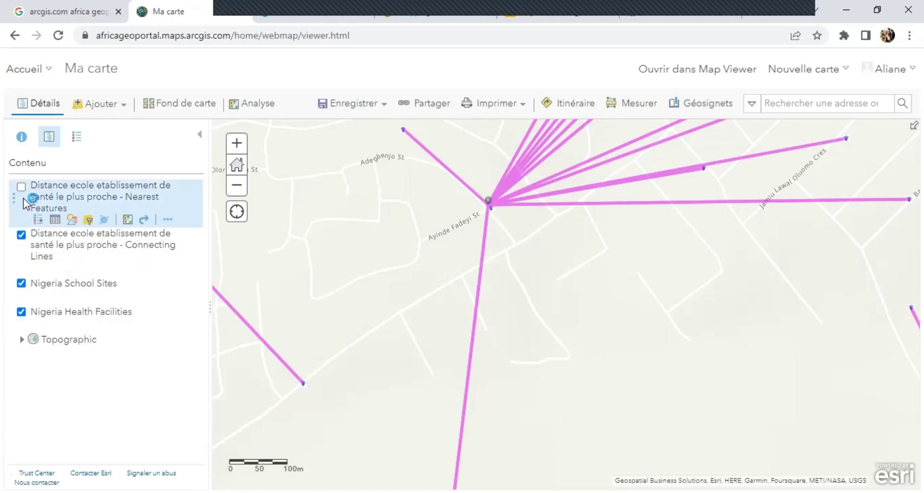
{"action": "left_click", "coordinate": [24, 186]}
{"action": "left_click", "coordinate": [55, 220]}
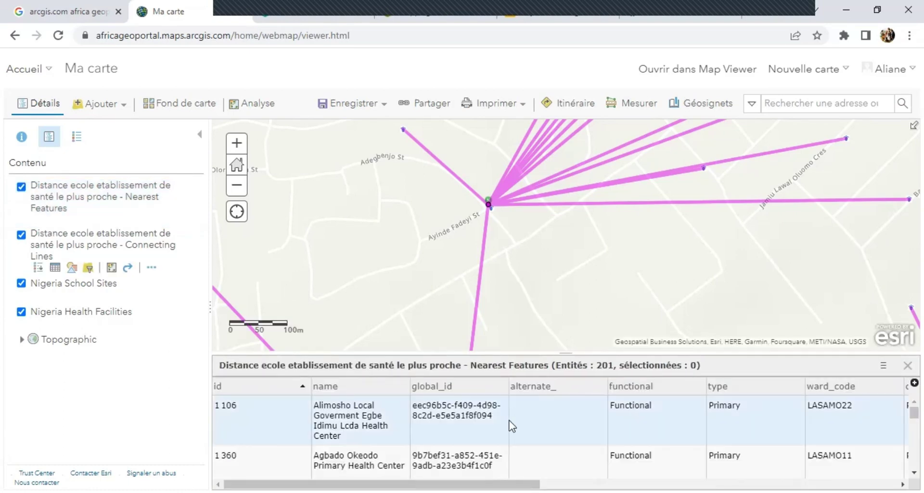
{"action": "scroll", "coordinate": [514, 426], "scroll_direction": "right", "scroll_amount": 5}
{"action": "scroll", "coordinate": [513, 426], "scroll_direction": "right", "scroll_amount": 2}
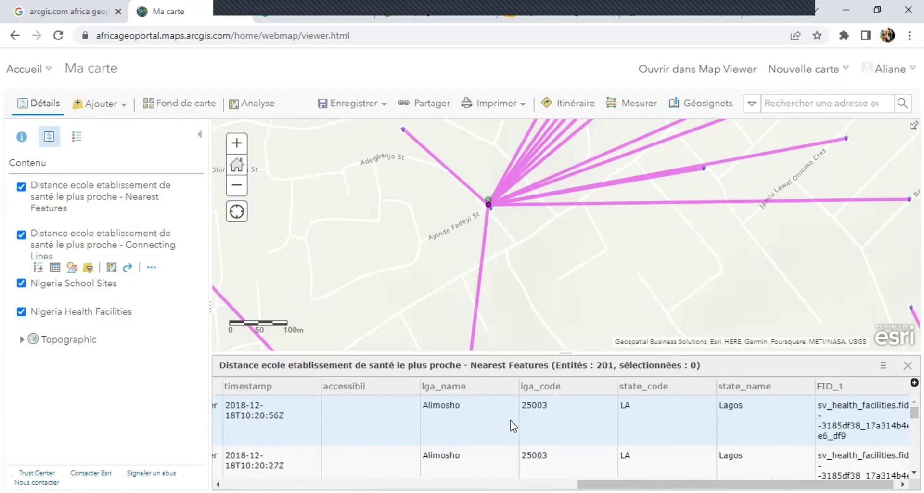
{"action": "scroll", "coordinate": [513, 426], "scroll_direction": "left", "scroll_amount": 7}
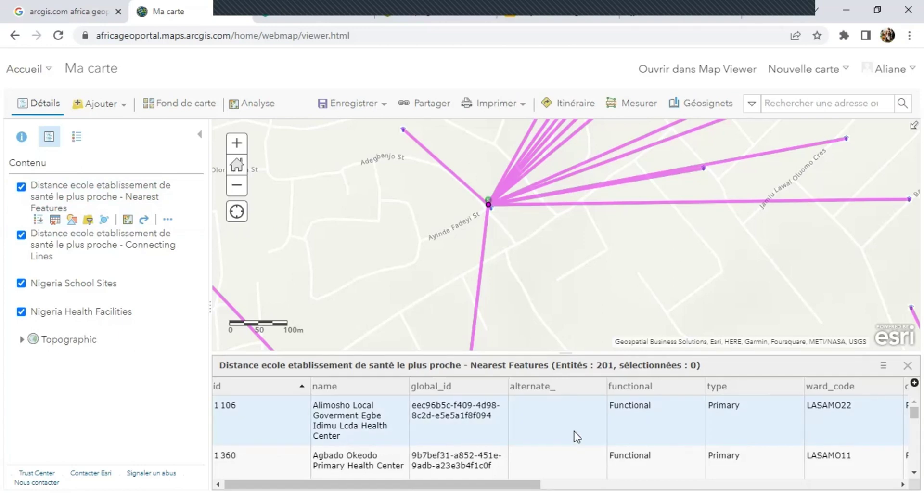
{"action": "scroll", "coordinate": [576, 436], "scroll_direction": "right", "scroll_amount": 3}
{"action": "scroll", "coordinate": [577, 437], "scroll_direction": "right", "scroll_amount": 6}
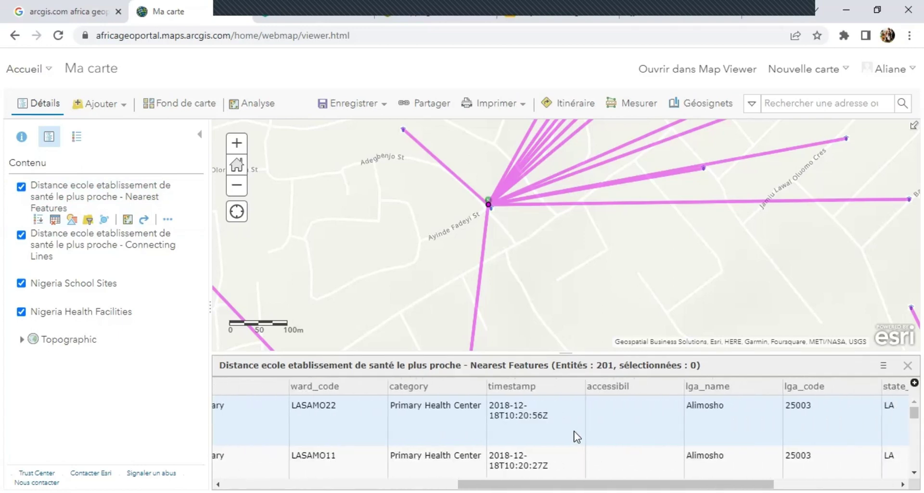
{"action": "scroll", "coordinate": [576, 437], "scroll_direction": "right", "scroll_amount": 2}
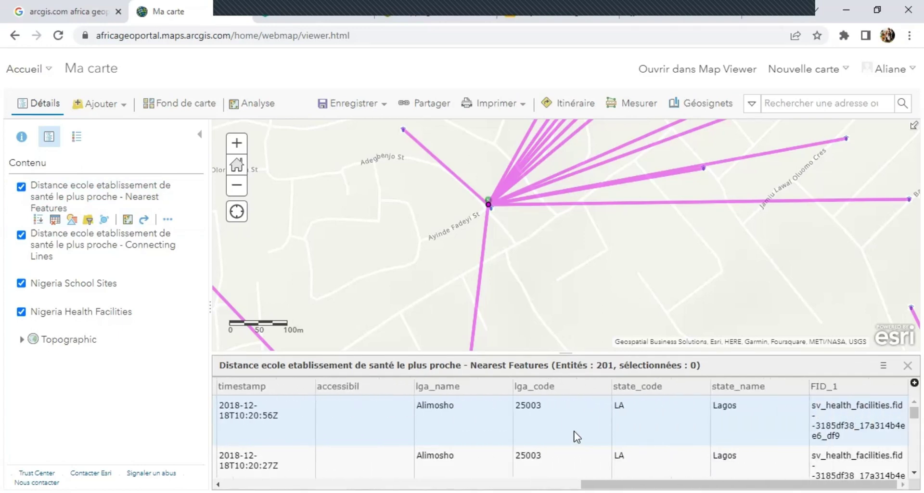
{"action": "scroll", "coordinate": [577, 436], "scroll_direction": "left", "scroll_amount": 10}
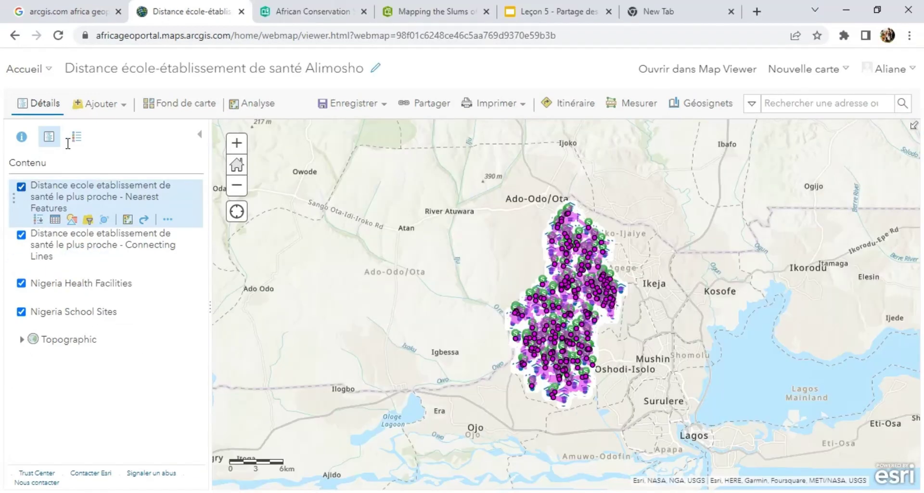
Try to save a copy of the map titled "Distance école-établissement de santé Alimosho", without the "-Copier" suffix
{"action": "left_click", "coordinate": [339, 100]}
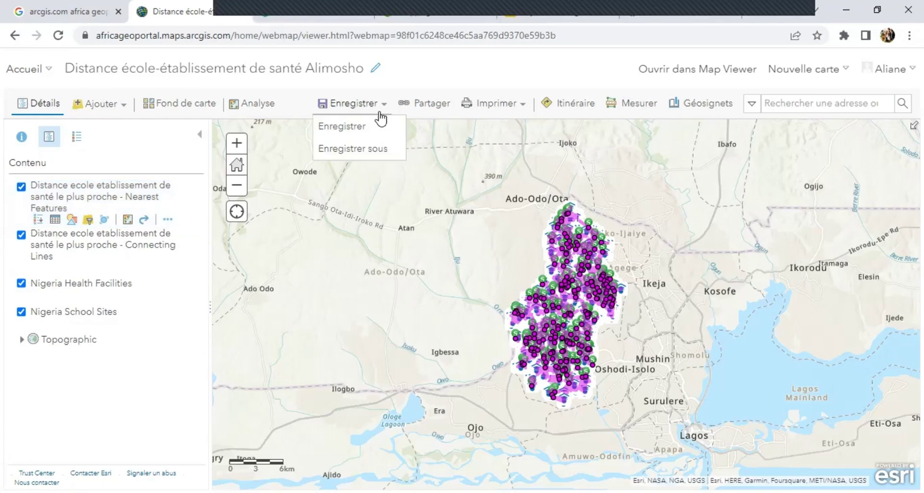
{"action": "left_click", "coordinate": [356, 148]}
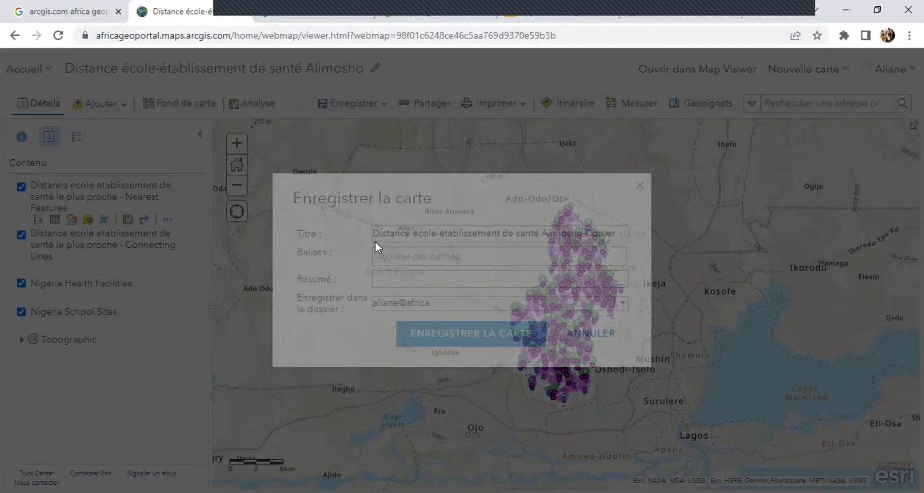
{"action": "left_click_drag", "start_coordinate": [376, 234], "coordinate": [622, 234]}
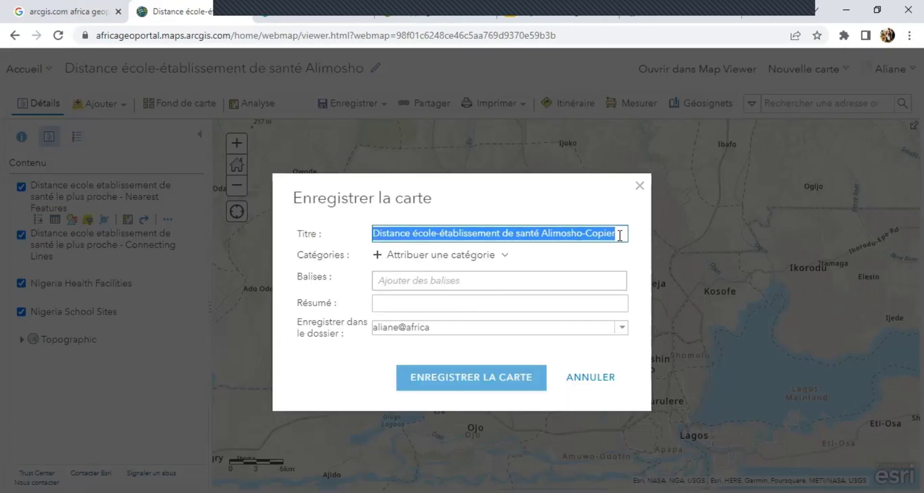
{"action": "left_click", "coordinate": [620, 235]}
{"action": "key", "text": "BackSpace"}
{"action": "key", "text": "BackSpace"}
{"action": "key", "text": "BackSpace"}
{"action": "key", "text": "BackSpace"}
{"action": "key", "text": "BackSpace"}
{"action": "key", "text": "BackSpace"}
{"action": "key", "text": "BackSpace"}
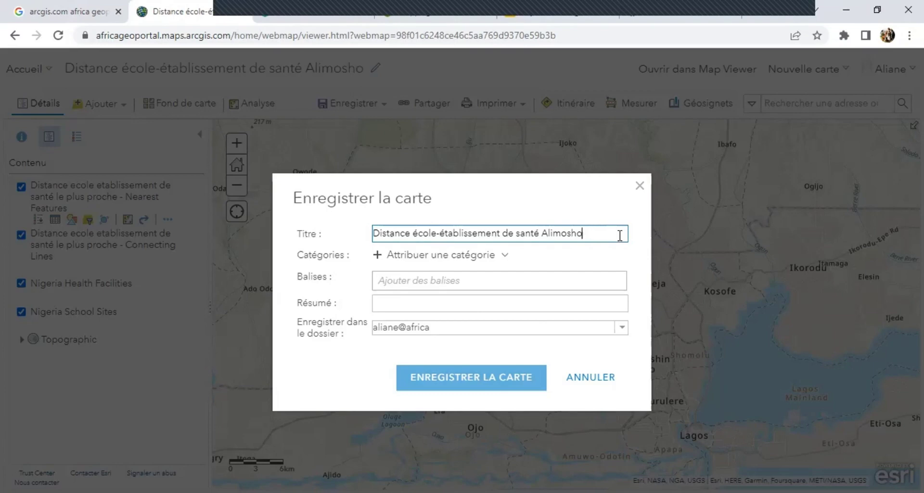
{"action": "left_click", "coordinate": [501, 379]}
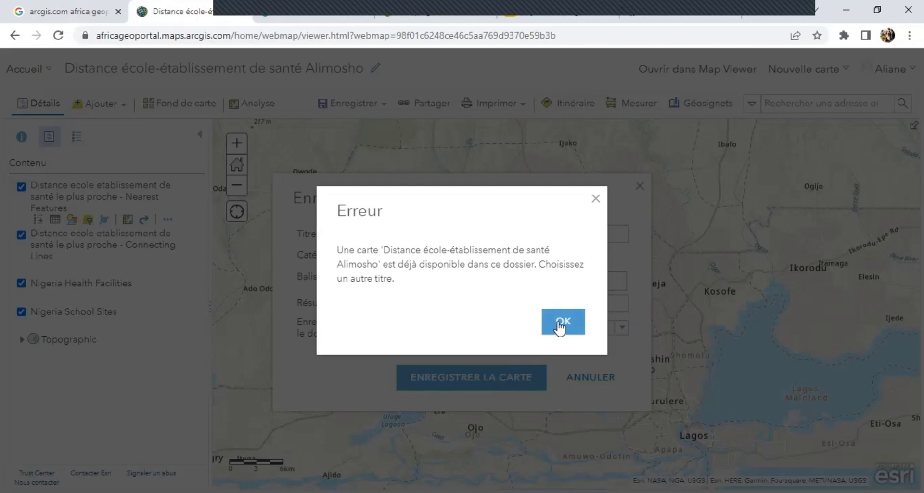
{"action": "left_click", "coordinate": [559, 325]}
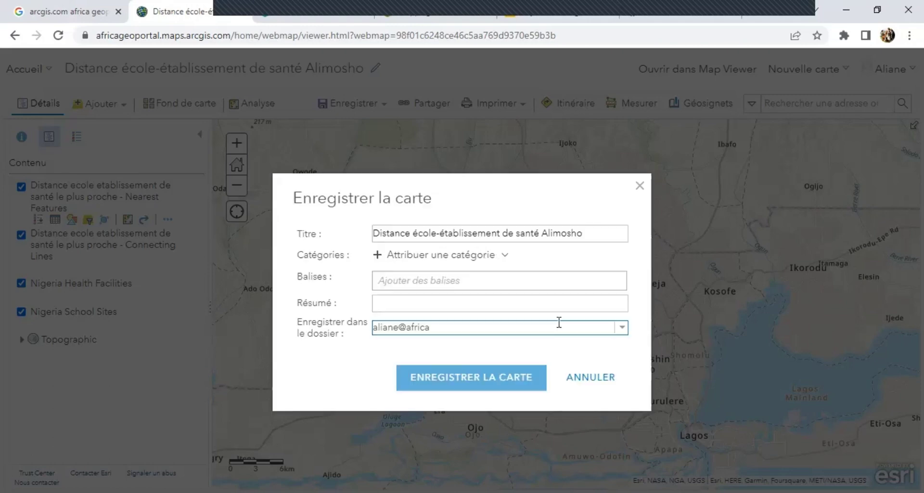
{"action": "left_click", "coordinate": [582, 380]}
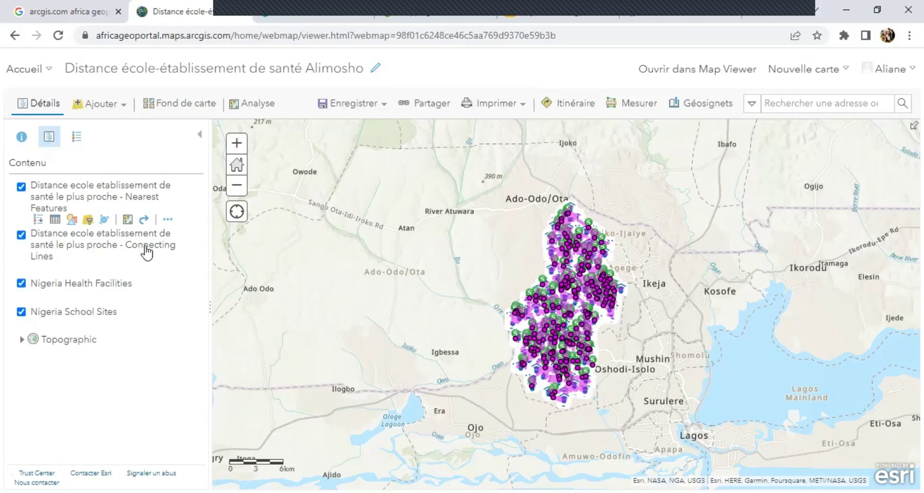
Inspect the school-to-facility connecting lines up close, viewing the details of one line in Alimosho
{"action": "left_click", "coordinate": [236, 143]}
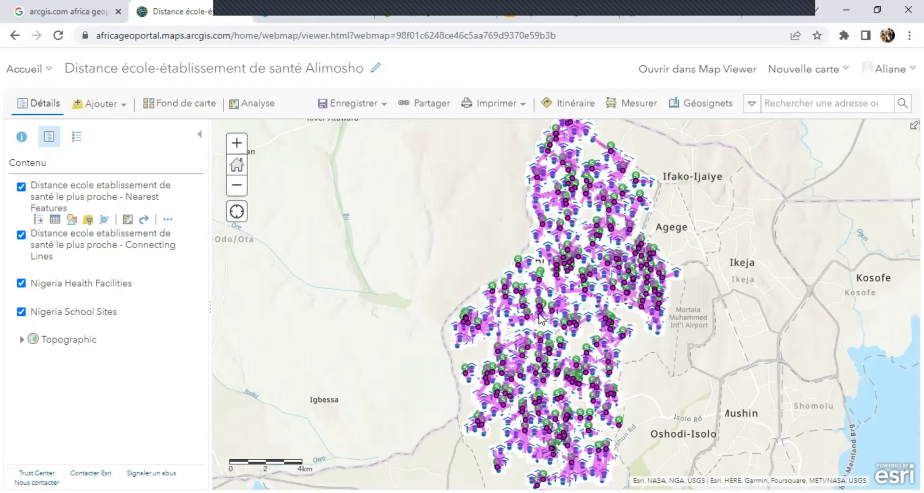
{"action": "double_click", "coordinate": [542, 318]}
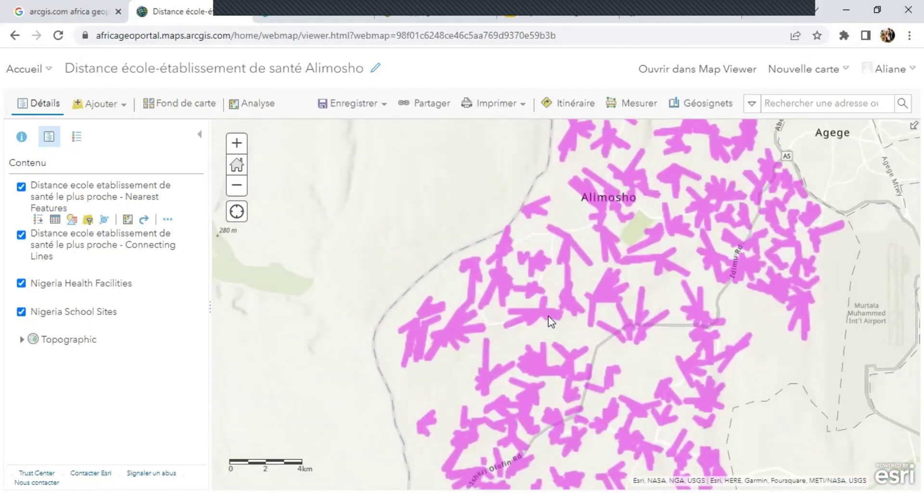
{"action": "left_click", "coordinate": [551, 320]}
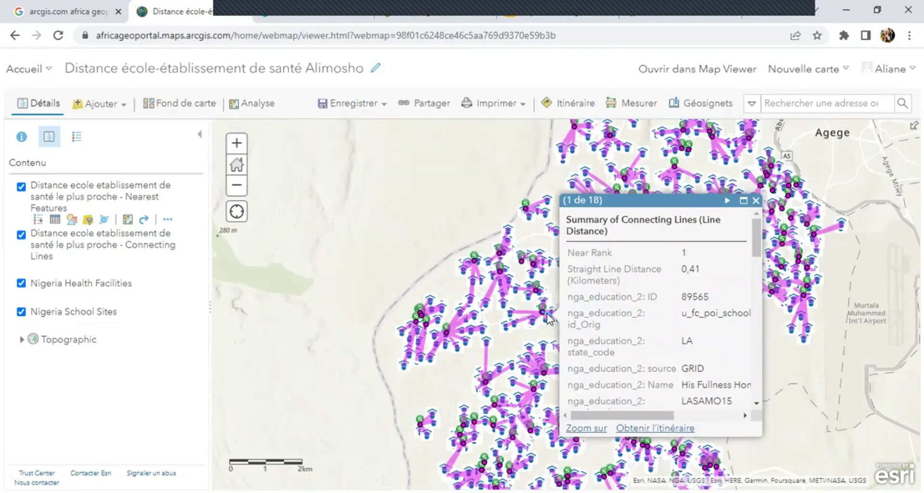
{"action": "double_click", "coordinate": [511, 329]}
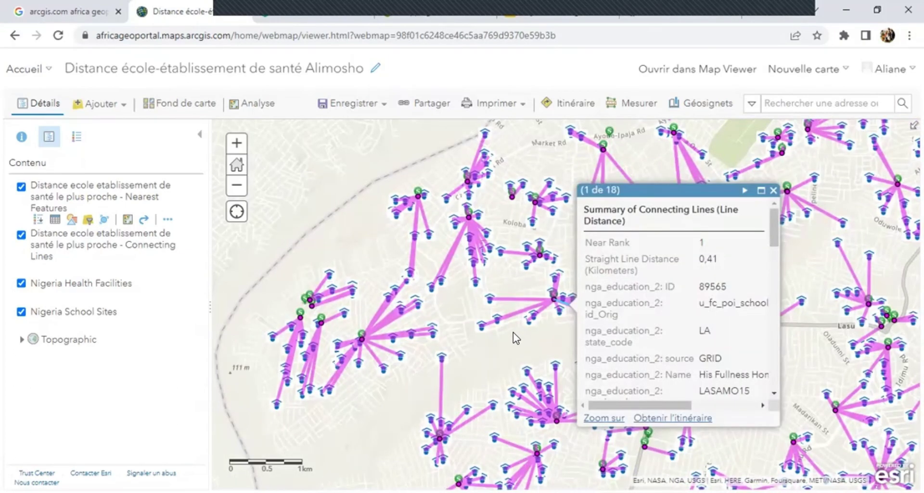
{"action": "double_click", "coordinate": [513, 332]}
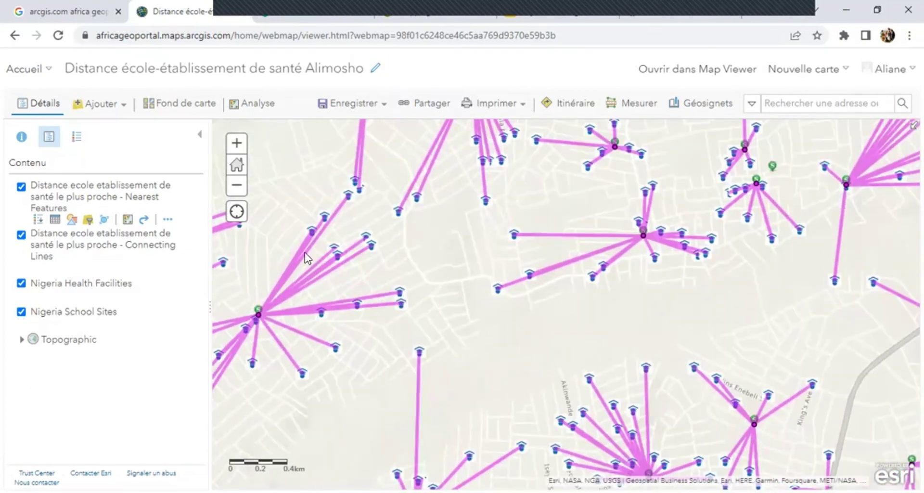
Open the Connecting Lines attribute table and examine its straight-line distance and school fields
{"action": "left_click", "coordinate": [55, 268]}
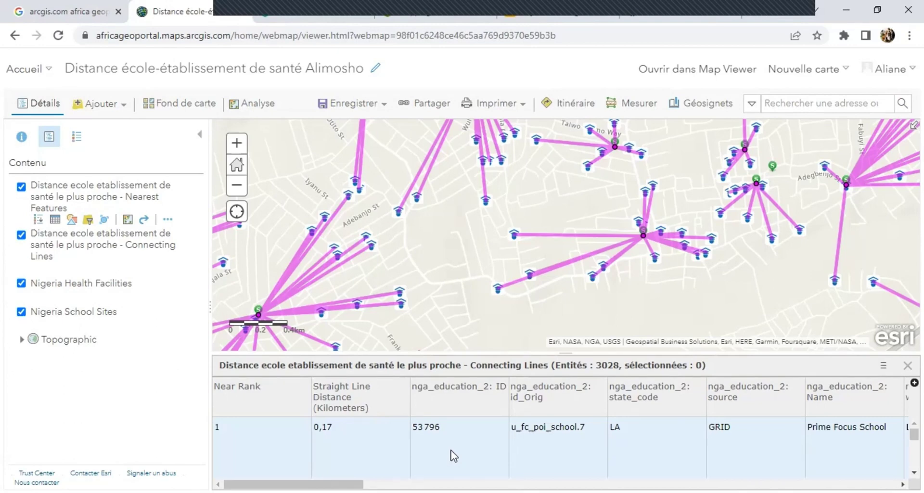
{"action": "scroll", "coordinate": [453, 455], "scroll_direction": "right", "scroll_amount": 1}
{"action": "scroll", "coordinate": [452, 455], "scroll_direction": "right", "scroll_amount": 2}
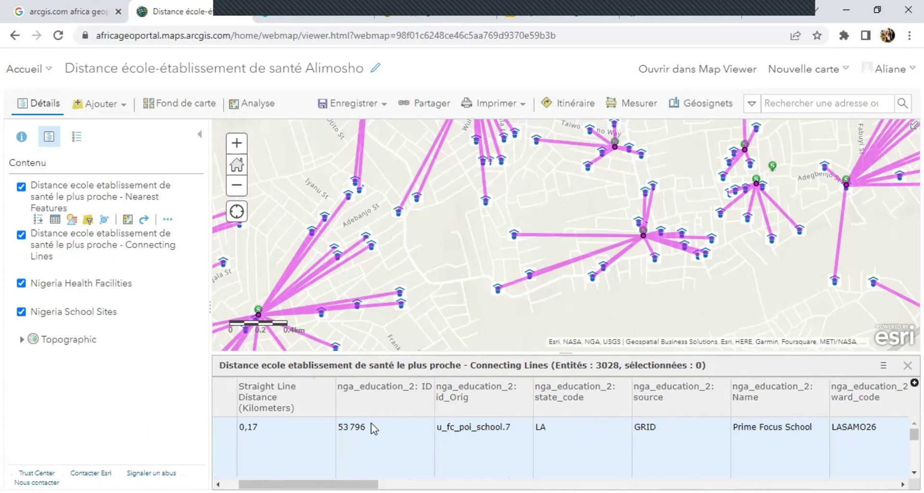
{"action": "scroll", "coordinate": [371, 422], "scroll_direction": "left", "scroll_amount": 2}
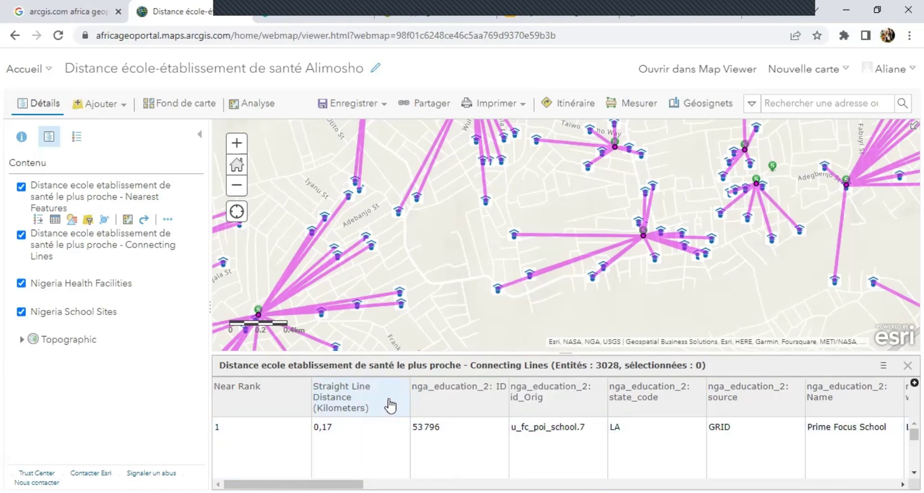
Sort the Connecting Lines table by Straight Line Distance in descending order and examine the school with the longest distance
{"action": "left_click", "coordinate": [389, 403]}
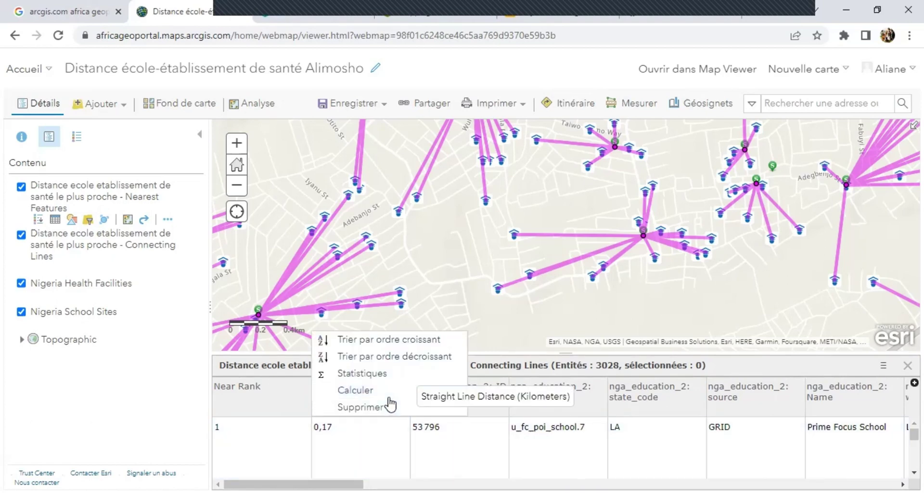
{"action": "left_click", "coordinate": [378, 356]}
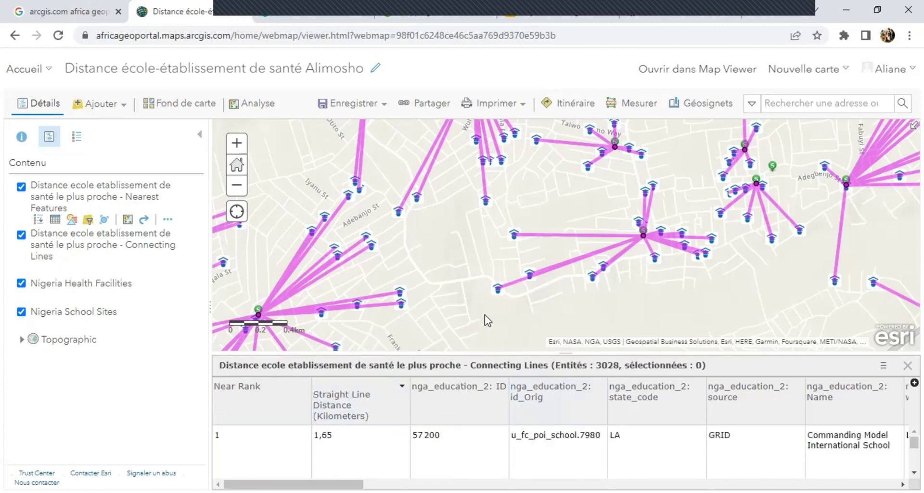
{"action": "scroll", "coordinate": [487, 320], "scroll_direction": "down", "scroll_amount": 1}
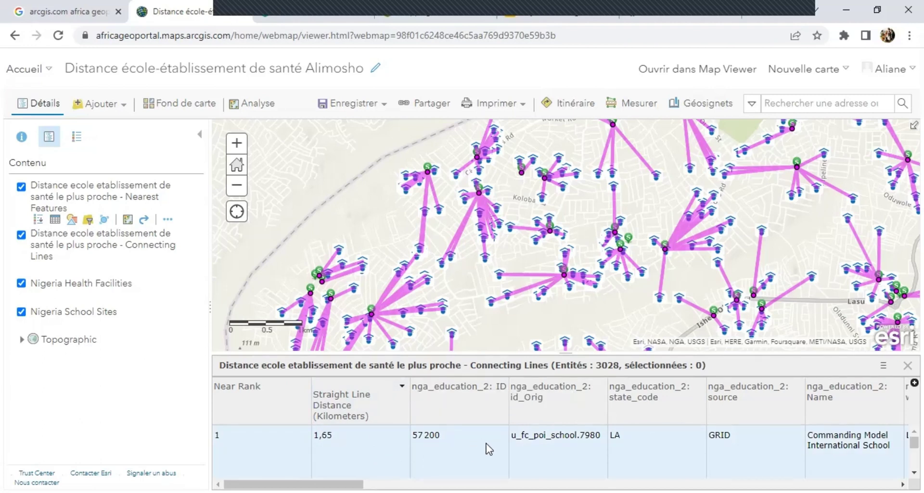
{"action": "scroll", "coordinate": [489, 448], "scroll_direction": "right", "scroll_amount": 2}
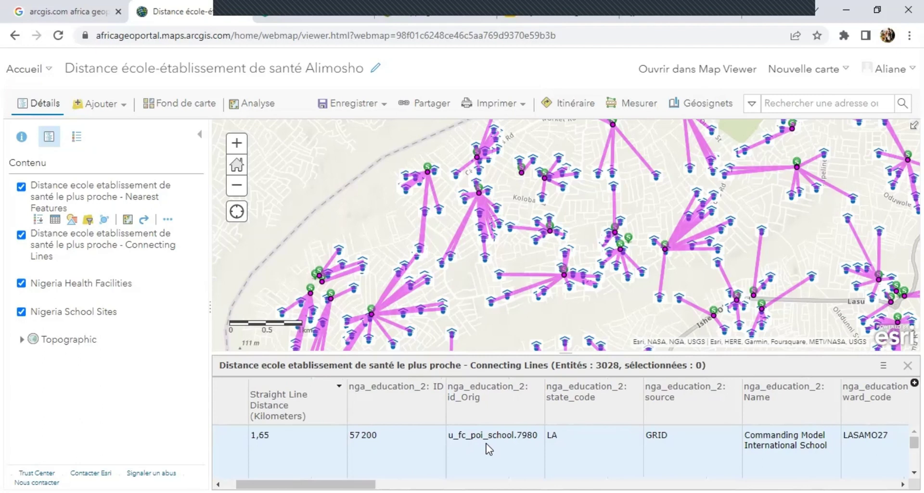
{"action": "scroll", "coordinate": [486, 444], "scroll_direction": "left", "scroll_amount": 2}
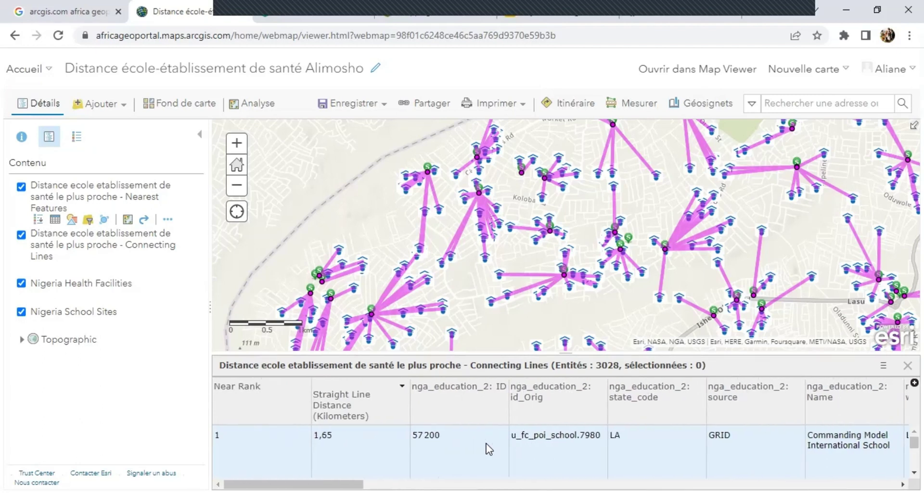
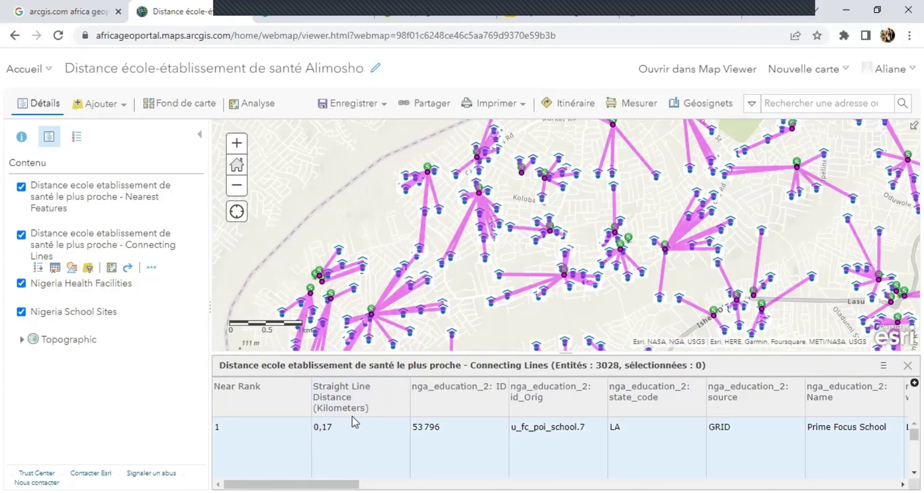
{"action": "left_click", "coordinate": [393, 387]}
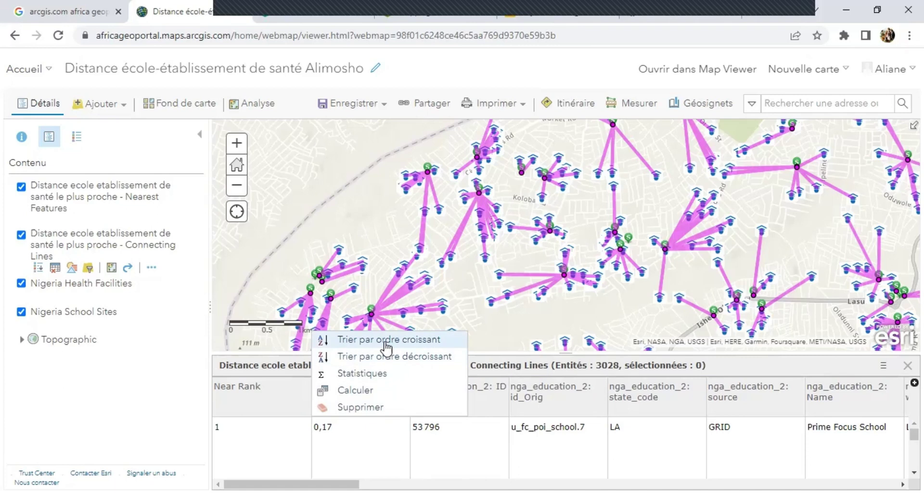
{"action": "left_click", "coordinate": [367, 354]}
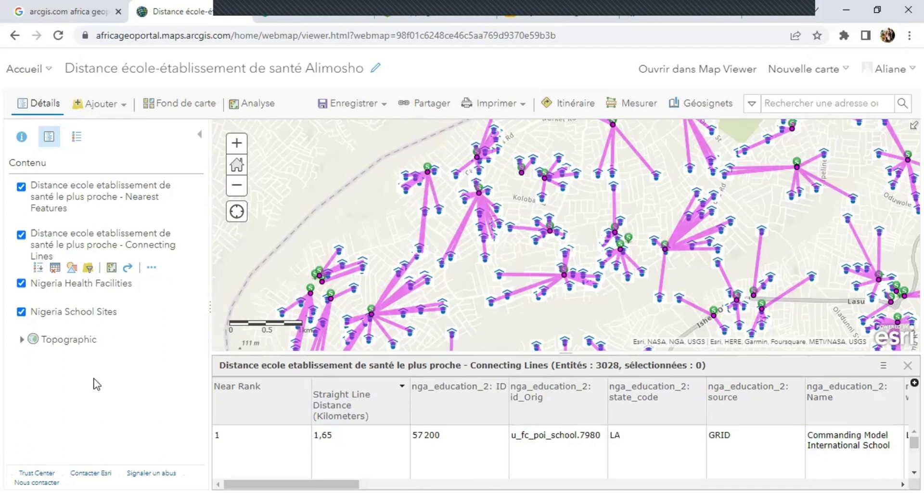
Start restyling the Connecting Lines layer, using Straight Line Distance (Kilometers) as the attribute to display
{"action": "left_click", "coordinate": [71, 270]}
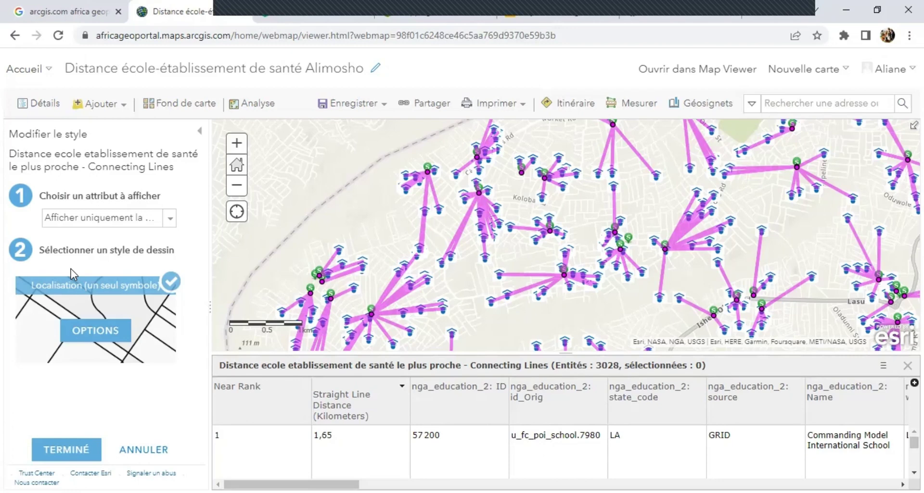
{"action": "left_click", "coordinate": [161, 218]}
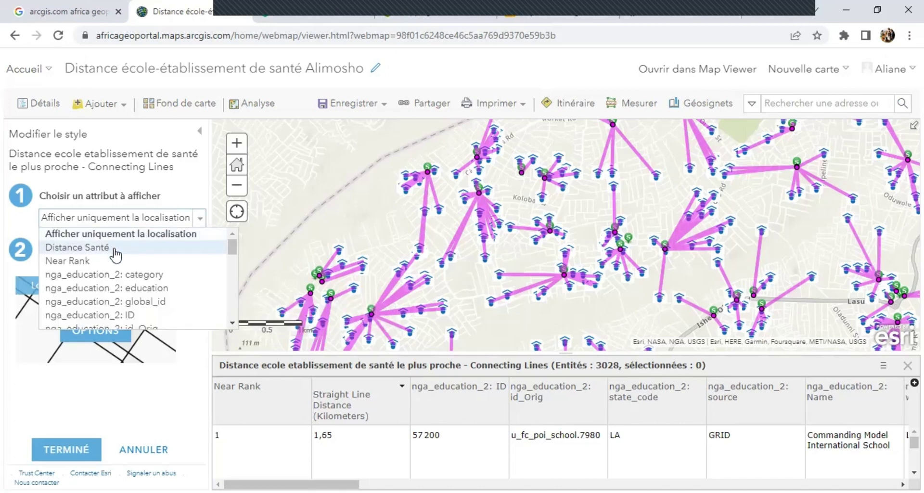
{"action": "scroll", "coordinate": [109, 284], "scroll_direction": "down", "scroll_amount": 1}
{"action": "scroll", "coordinate": [109, 284], "scroll_direction": "down", "scroll_amount": 10}
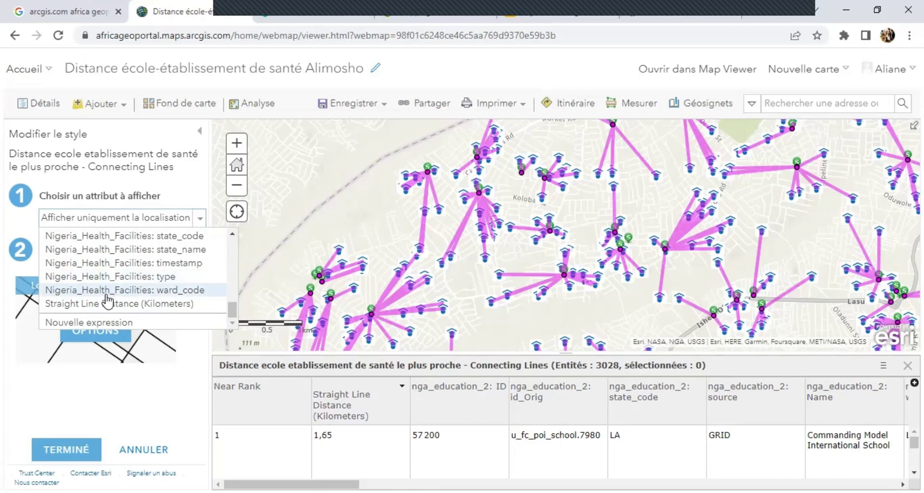
{"action": "left_click", "coordinate": [109, 303]}
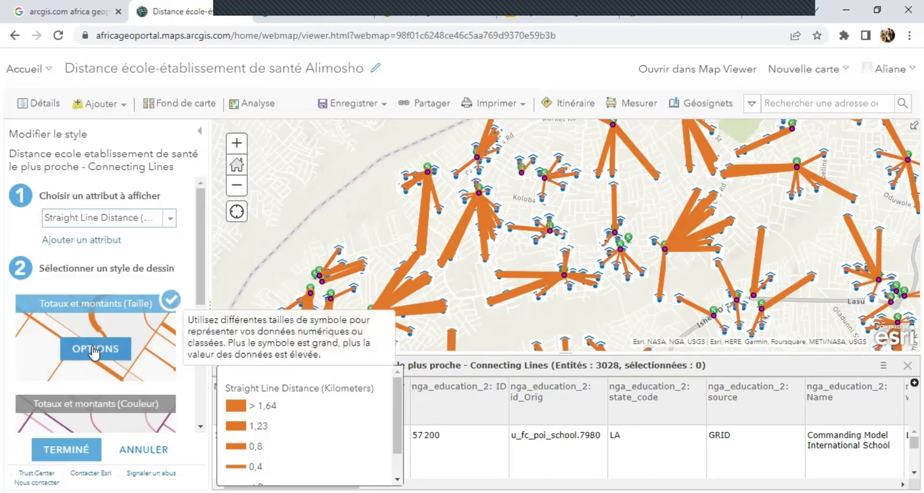
Apply the "Totaux et montants (Couleur)" drawing style to the connecting lines and open its options
{"action": "scroll", "coordinate": [95, 353], "scroll_direction": "down", "scroll_amount": 2}
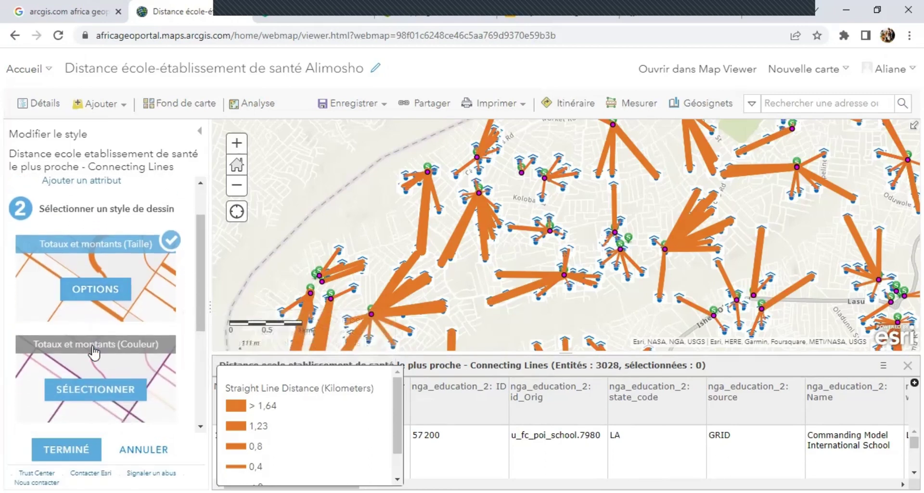
{"action": "scroll", "coordinate": [93, 347], "scroll_direction": "down", "scroll_amount": 2}
{"action": "scroll", "coordinate": [93, 346], "scroll_direction": "down", "scroll_amount": 1}
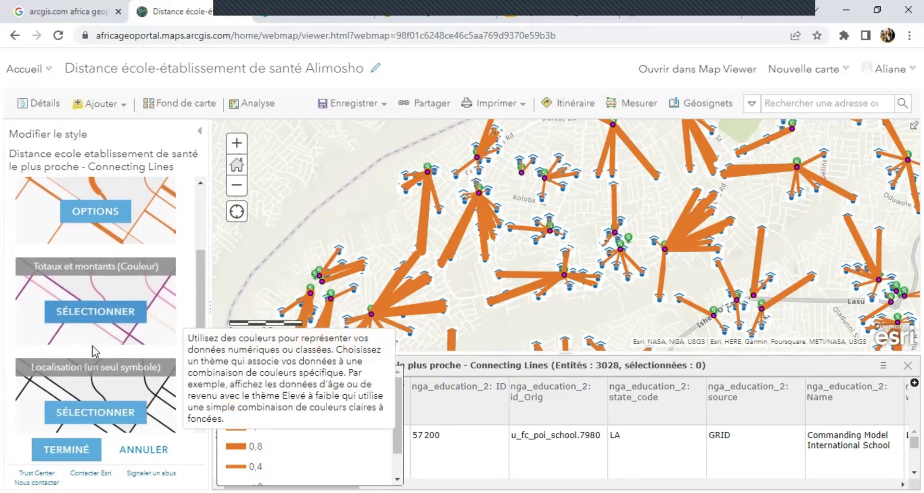
{"action": "left_click", "coordinate": [90, 317]}
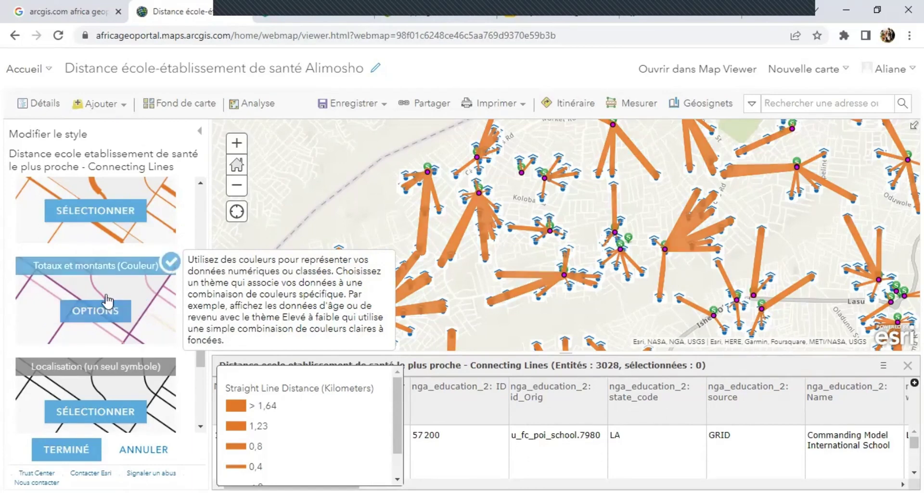
{"action": "left_click", "coordinate": [96, 317]}
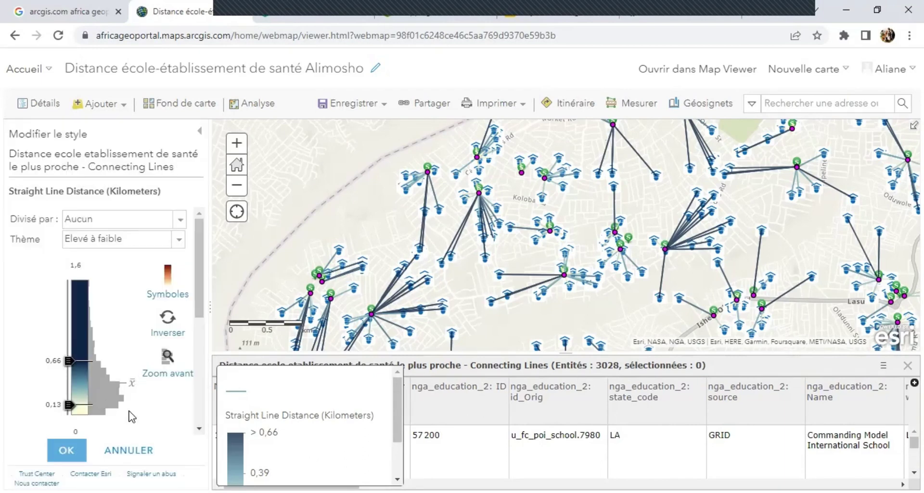
Classify the straight-line distance data with natural breaks (Seuils naturels) into 2 classes
{"action": "scroll", "coordinate": [131, 414], "scroll_direction": "down", "scroll_amount": 1}
{"action": "scroll", "coordinate": [131, 416], "scroll_direction": "up", "scroll_amount": 1}
{"action": "scroll", "coordinate": [131, 416], "scroll_direction": "down", "scroll_amount": 10}
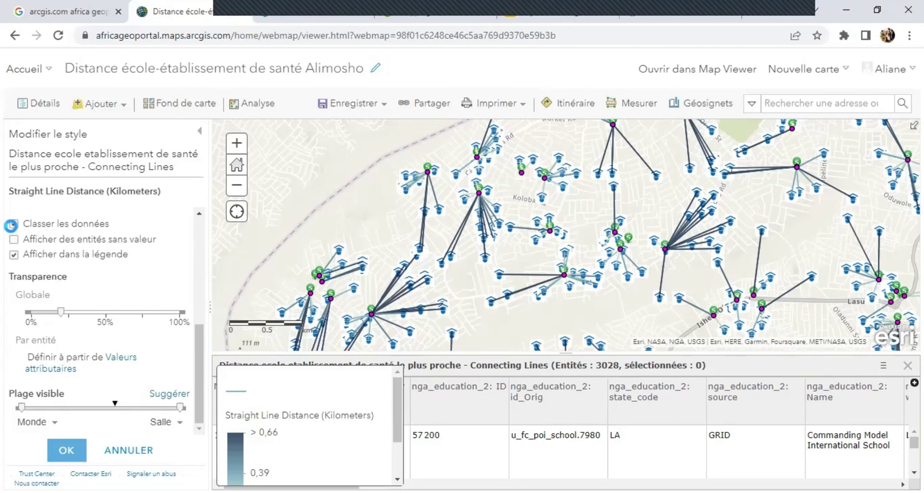
{"action": "left_click", "coordinate": [73, 265]}
{"action": "left_click", "coordinate": [73, 265]}
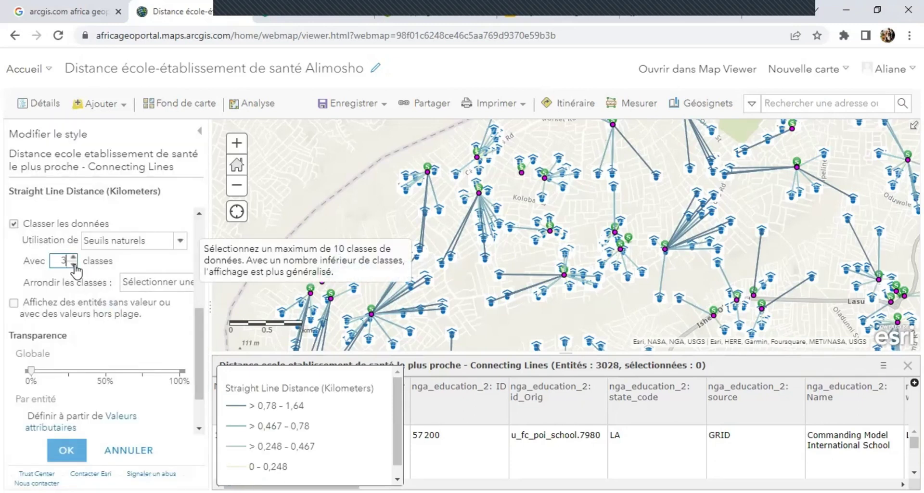
{"action": "left_click", "coordinate": [74, 264]}
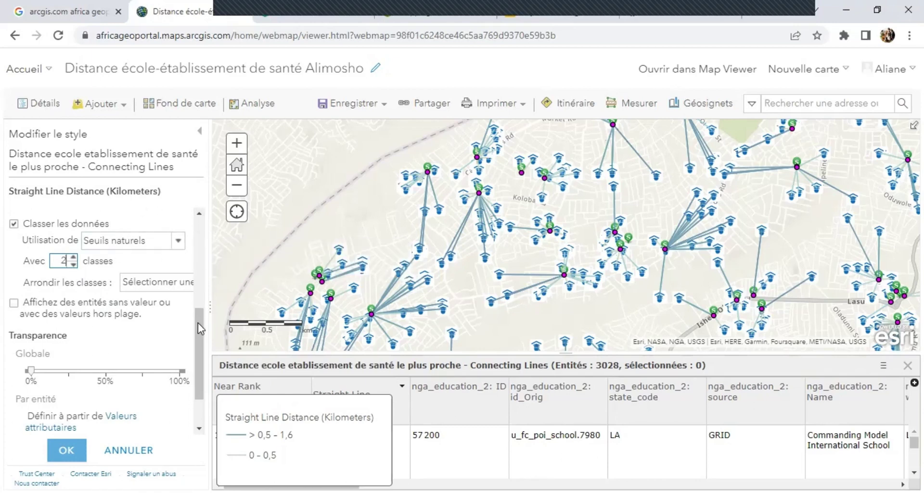
Set the break between the two distance classes to exactly 1 km
{"action": "left_click_drag", "start_coordinate": [196, 325], "coordinate": [190, 226]}
{"action": "scroll", "coordinate": [189, 227], "scroll_direction": "up", "scroll_amount": 2}
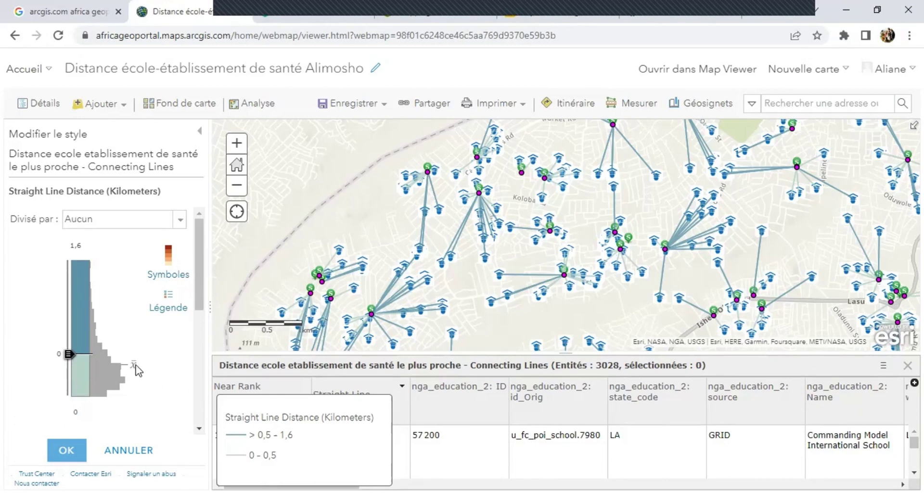
{"action": "left_click_drag", "start_coordinate": [71, 359], "coordinate": [69, 315]}
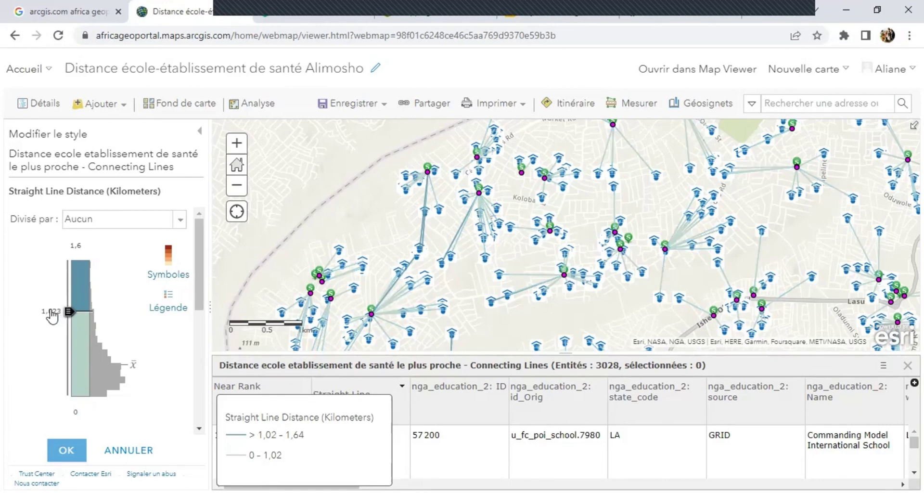
{"action": "left_click", "coordinate": [54, 313]}
{"action": "key", "text": "BackSpace"}
{"action": "type", "text": "1"}
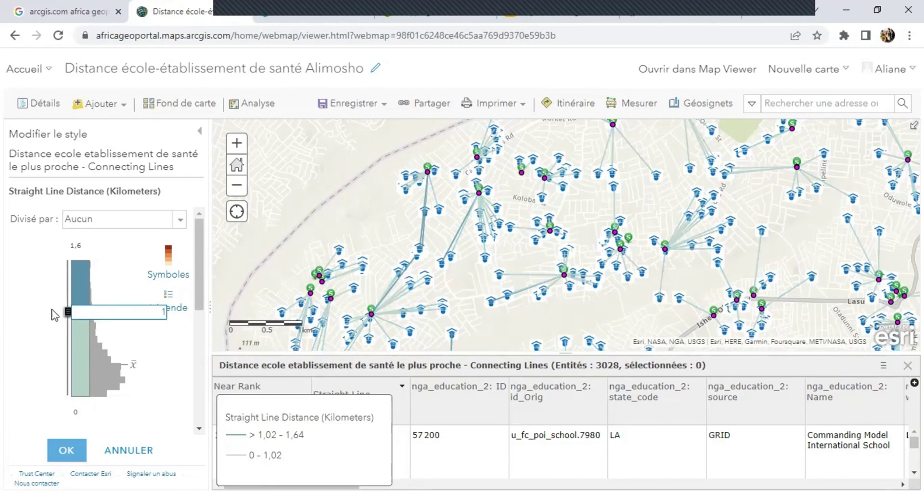
{"action": "key", "text": "Return"}
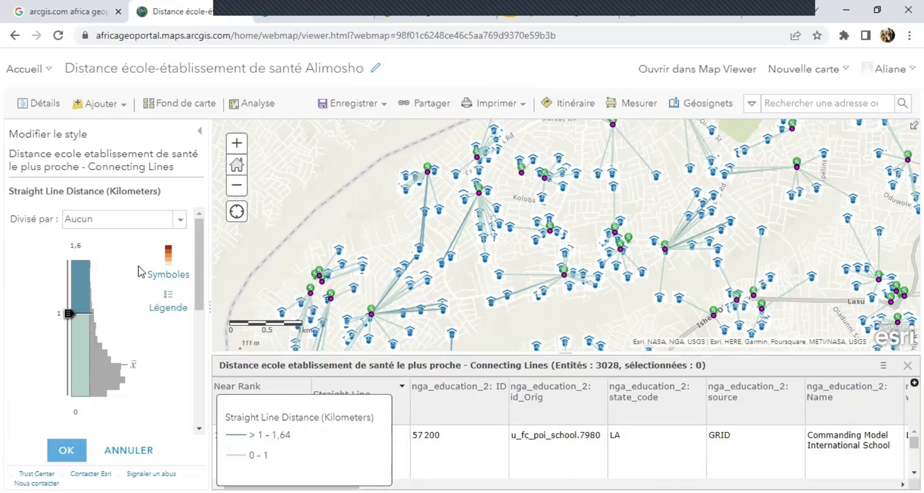
Apply the green and orange color ramp to the connecting lines' two distance classes
{"action": "left_click", "coordinate": [172, 275]}
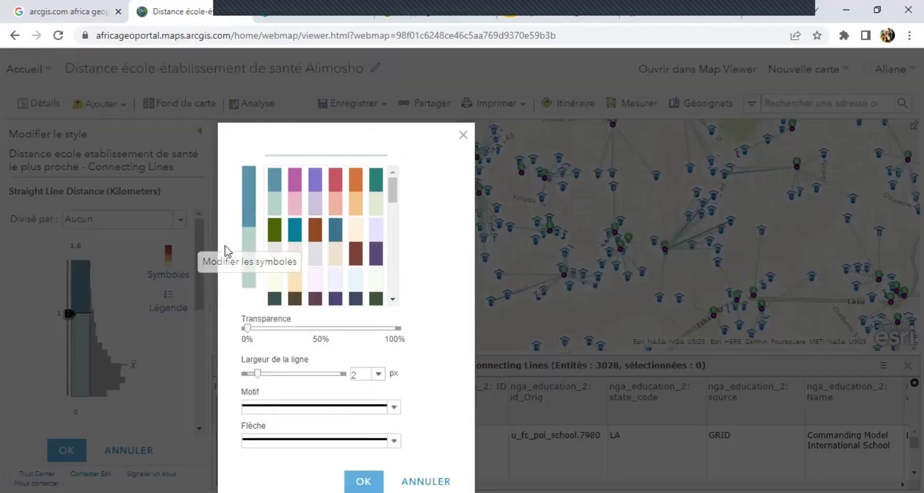
{"action": "left_click_drag", "start_coordinate": [393, 186], "coordinate": [392, 251]}
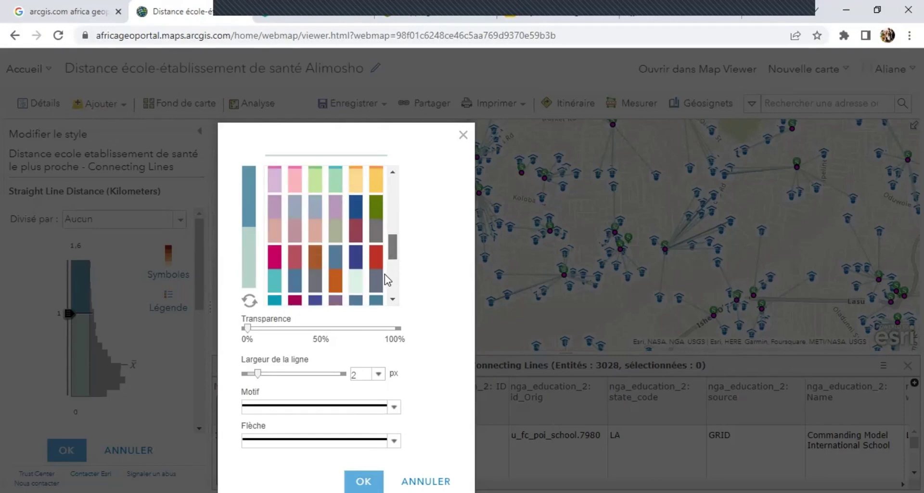
{"action": "scroll", "coordinate": [384, 276], "scroll_direction": "down", "scroll_amount": 5}
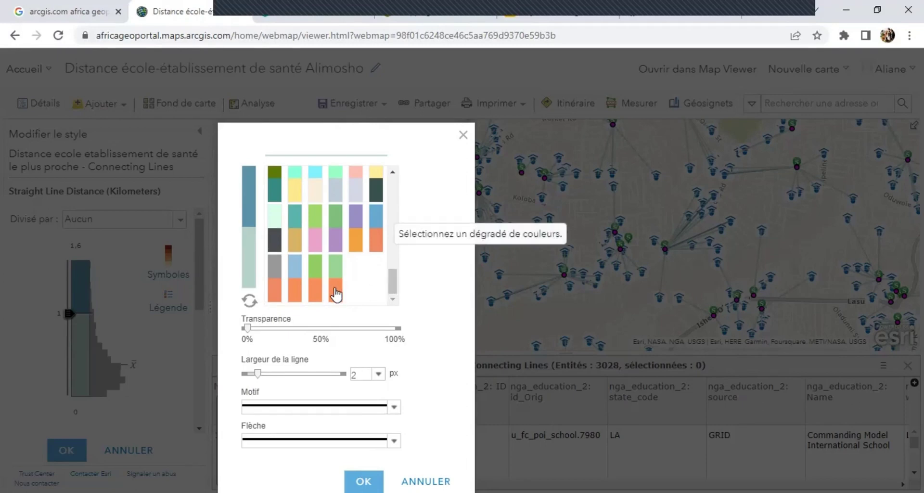
{"action": "left_click", "coordinate": [314, 283]}
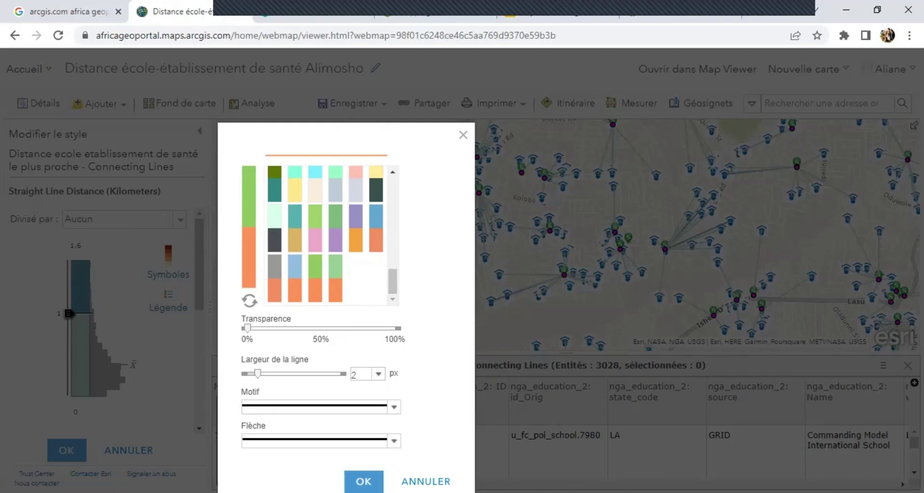
{"action": "left_click", "coordinate": [363, 481]}
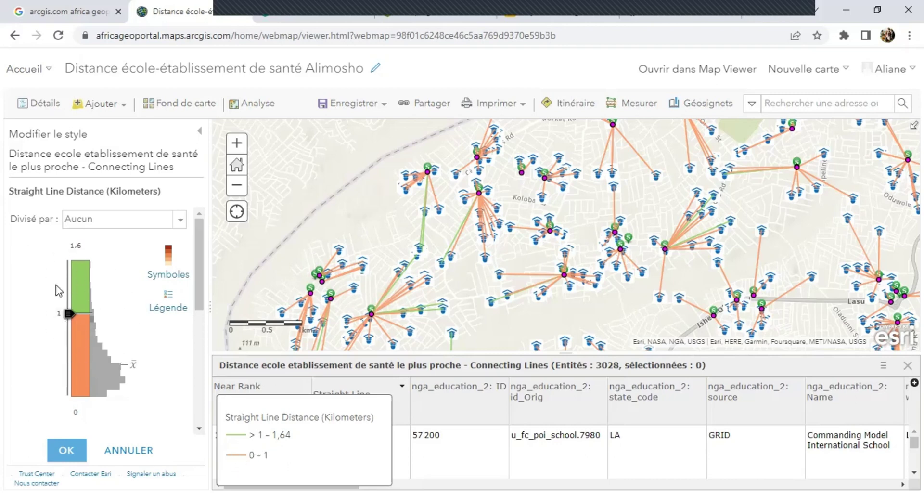
Invert the color ramp so short distances are green and those over 1 km orange, and finish the style changes
{"action": "left_click", "coordinate": [170, 269]}
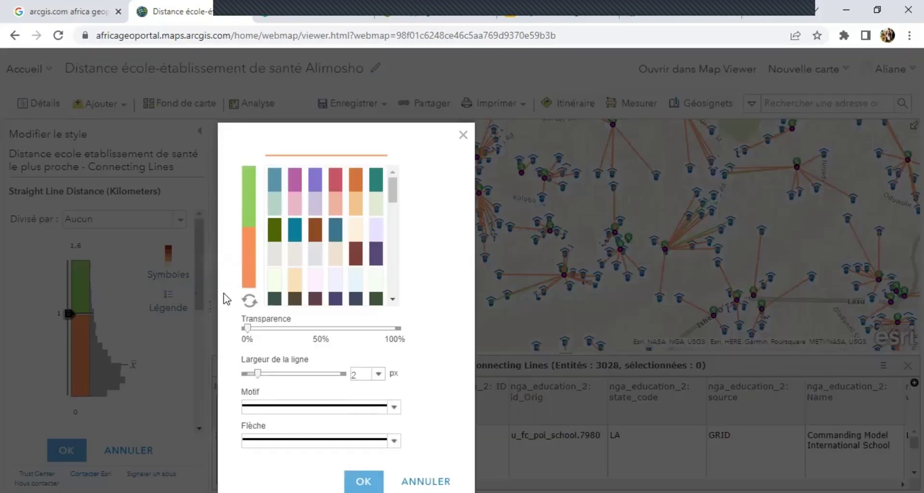
{"action": "left_click", "coordinate": [249, 300]}
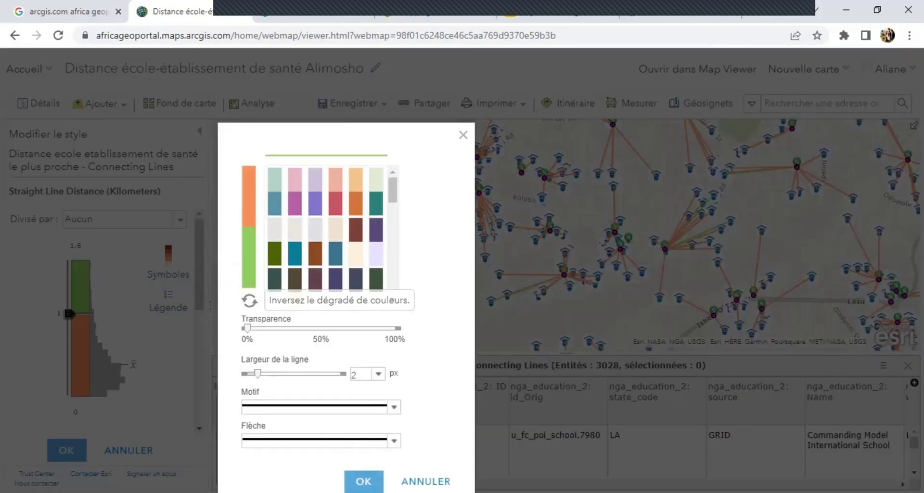
{"action": "key", "text": "Return"}
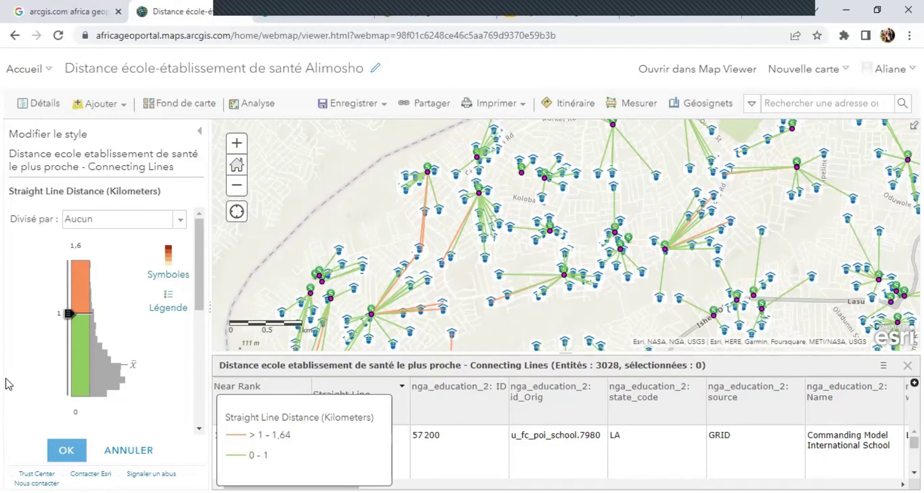
{"action": "left_click", "coordinate": [65, 450]}
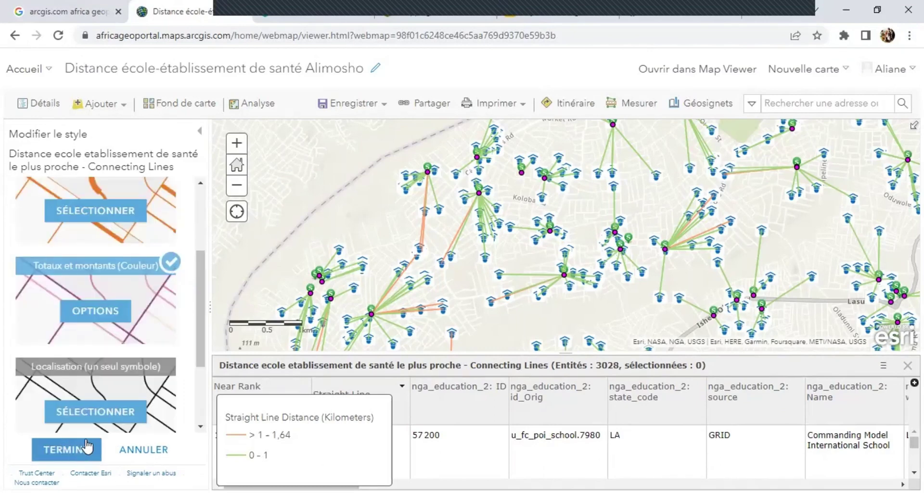
{"action": "left_click", "coordinate": [82, 450]}
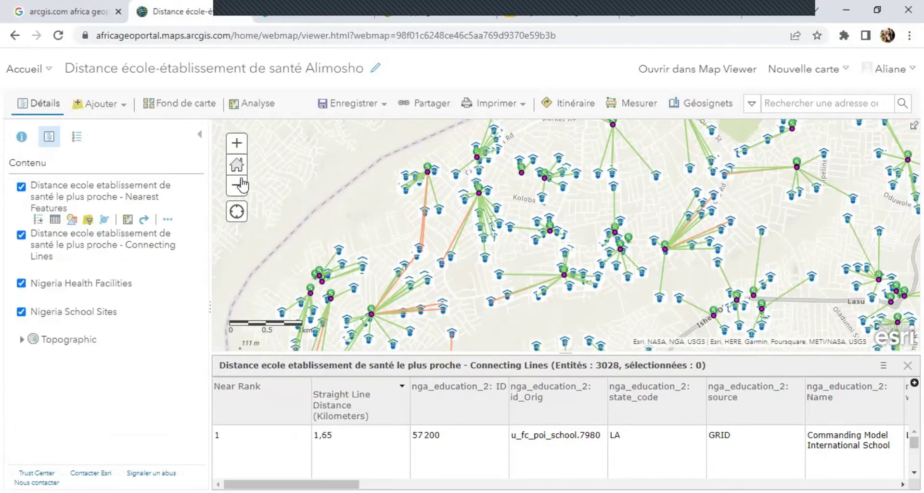
Zoom the map to the extent of the Nearest Features layer
{"action": "left_click", "coordinate": [167, 220]}
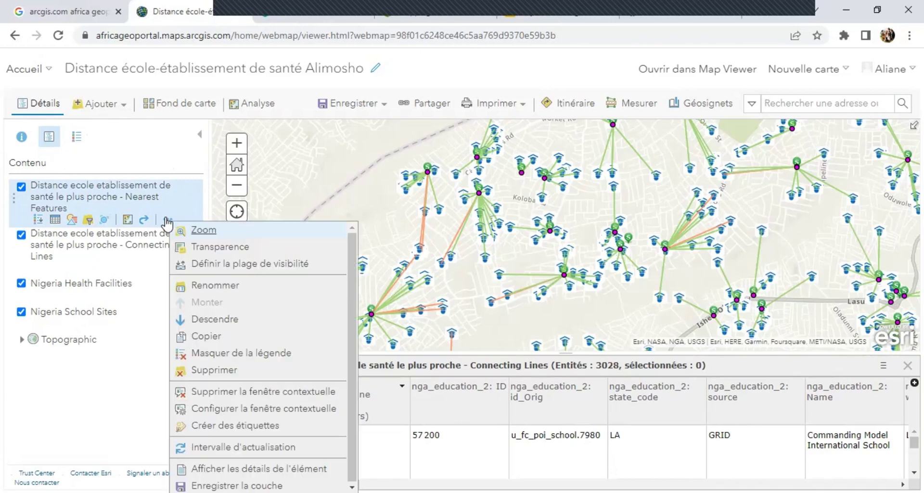
{"action": "left_click", "coordinate": [196, 232]}
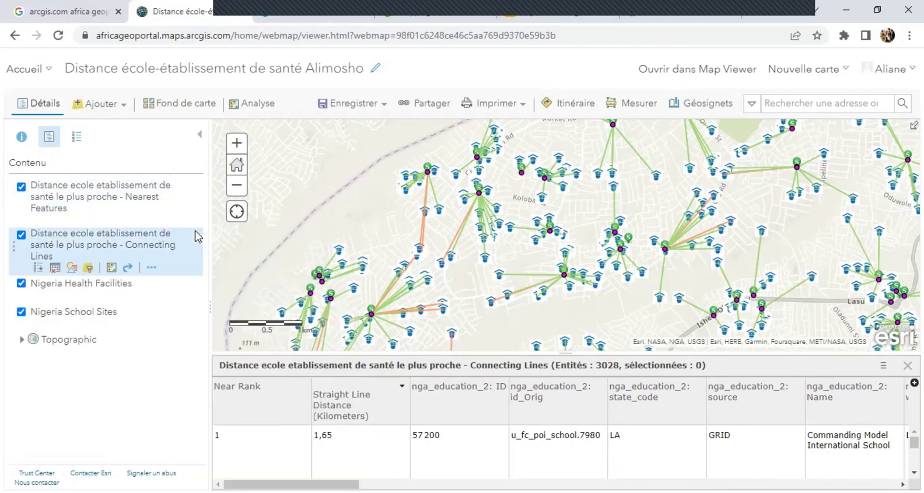
{"action": "left_click", "coordinate": [169, 221]}
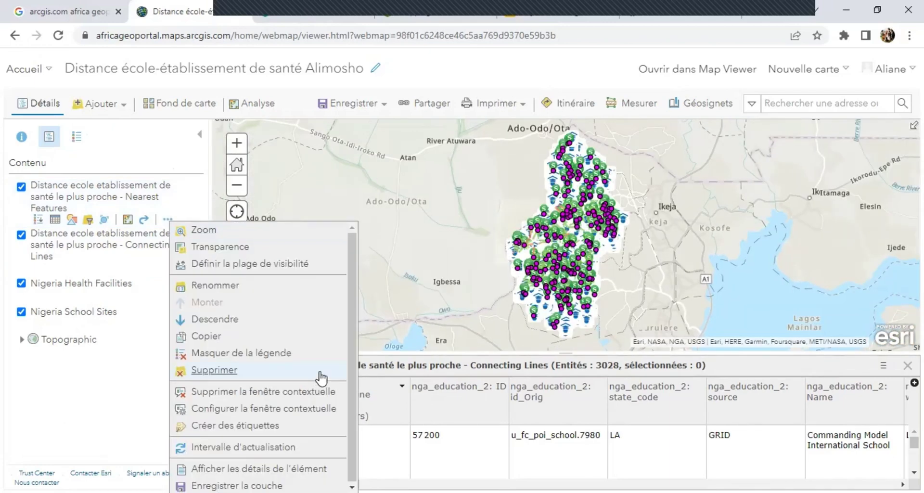
{"action": "left_click", "coordinate": [737, 363]}
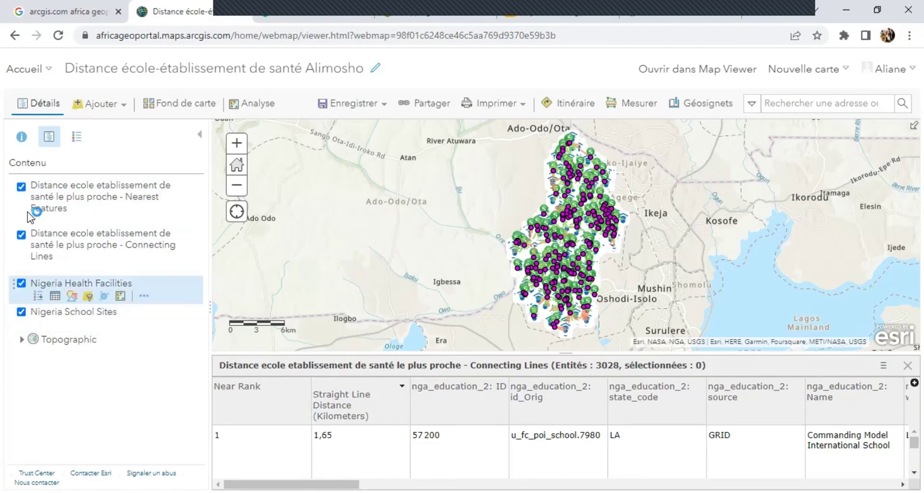
Hide the Connecting Lines, Nigeria Health Facilities, Nigeria School Sites and Nearest Features layers on the map
{"action": "left_click", "coordinate": [22, 235]}
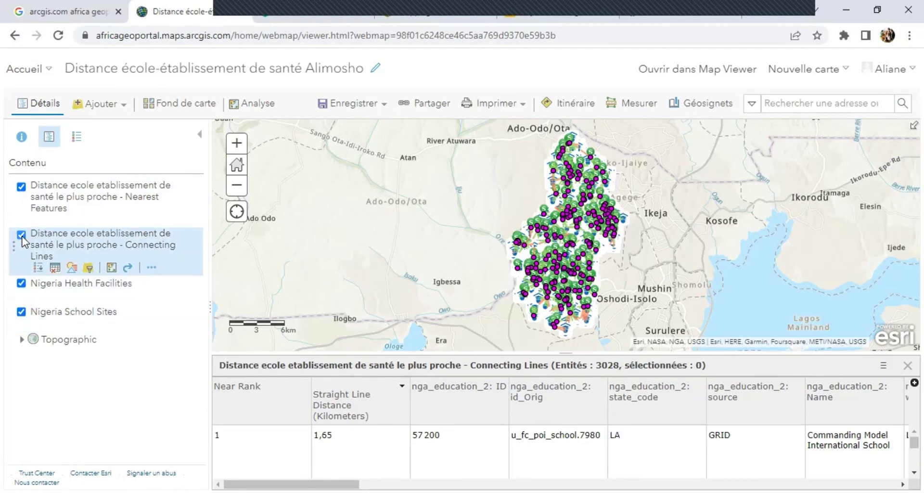
{"action": "left_click", "coordinate": [21, 283]}
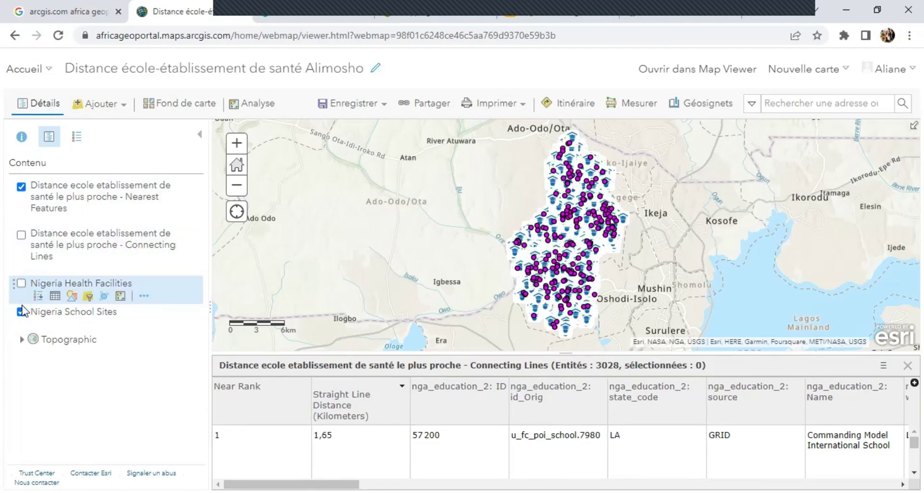
{"action": "left_click", "coordinate": [21, 312]}
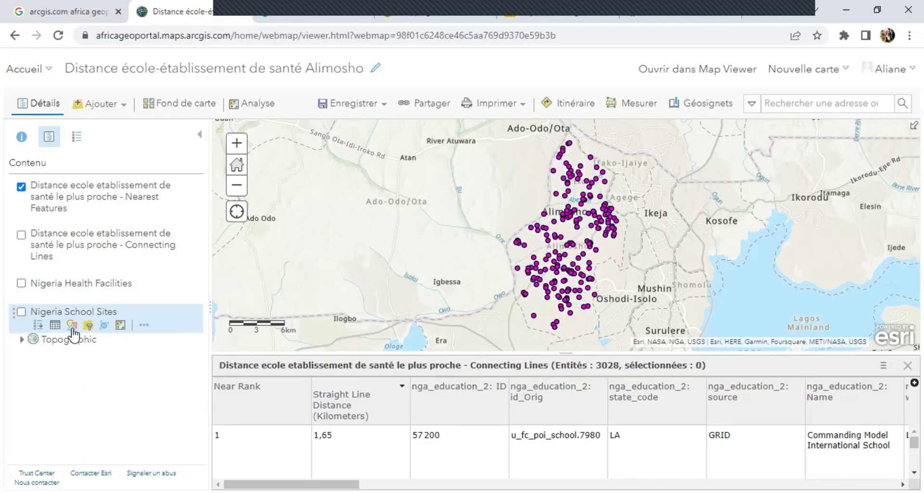
{"action": "left_click", "coordinate": [21, 187]}
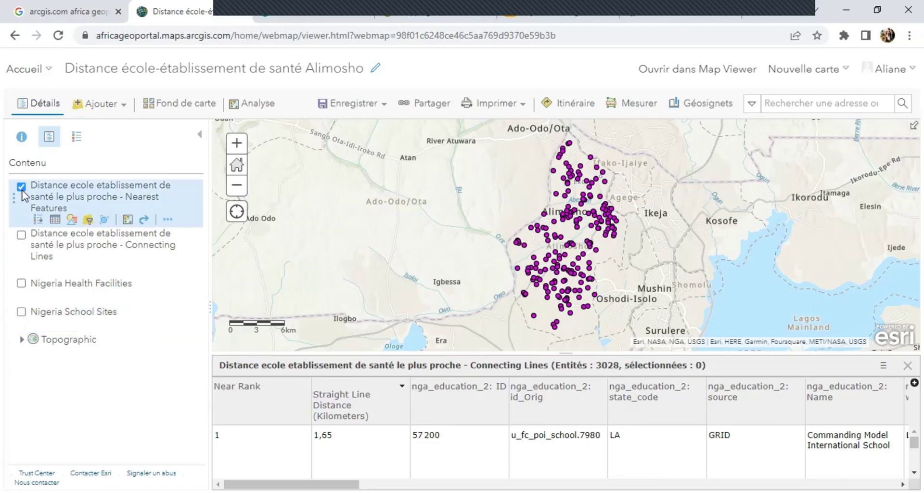
Show the Connecting Lines, Nigeria School Sites and Nigeria Health Facilities layers on the map again
{"action": "left_click", "coordinate": [21, 235]}
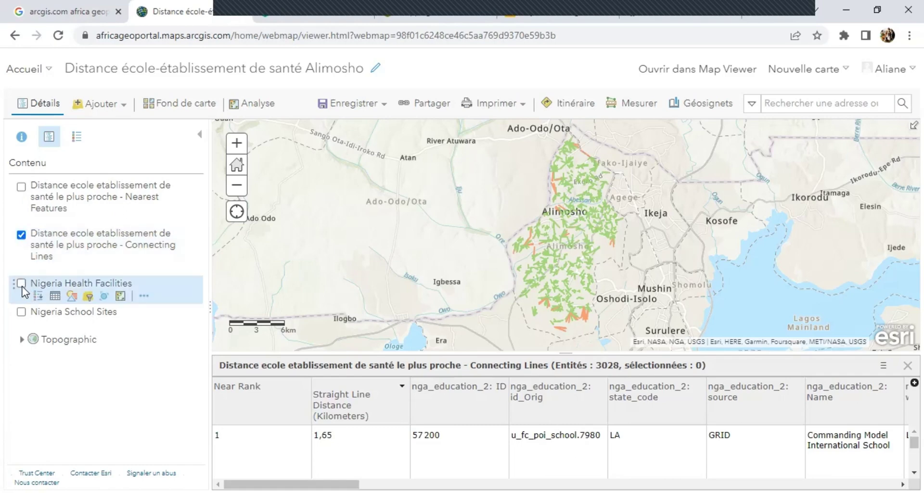
{"action": "left_click", "coordinate": [21, 312]}
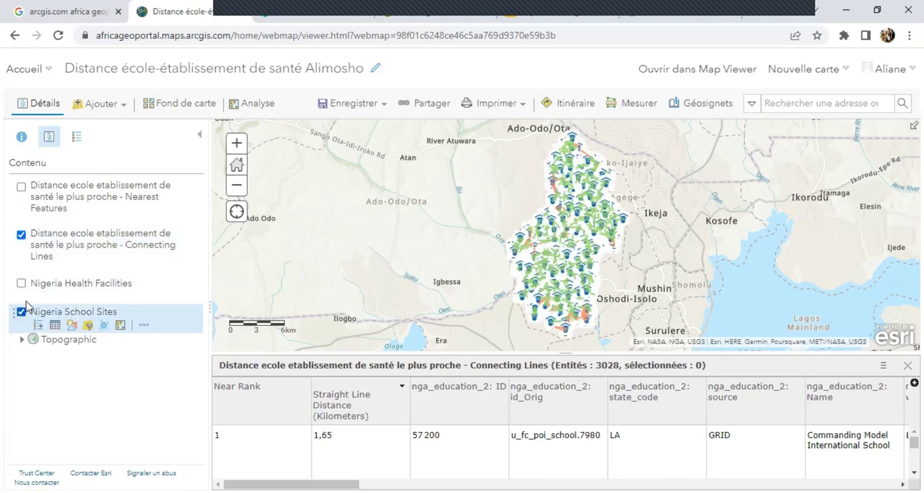
{"action": "left_click", "coordinate": [21, 283]}
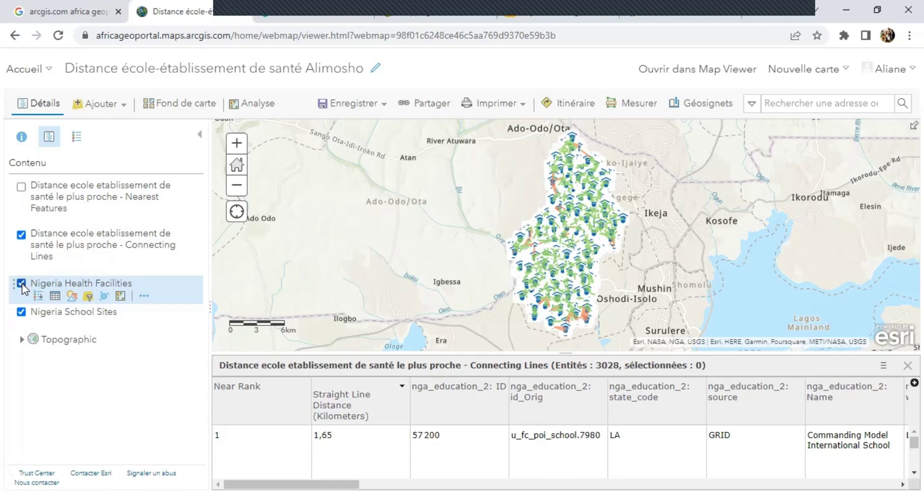
Save the web map of school to health facility distances in Alimosho under its existing name
{"action": "left_click", "coordinate": [237, 143]}
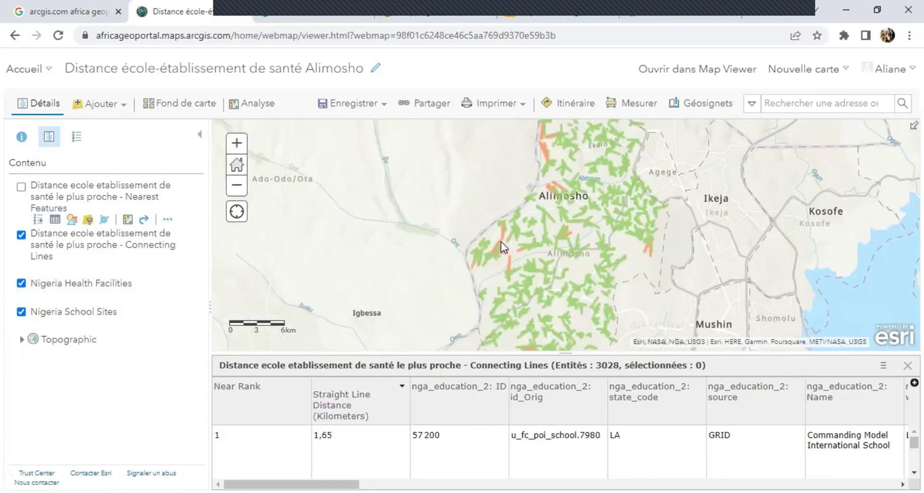
{"action": "left_click", "coordinate": [236, 143]}
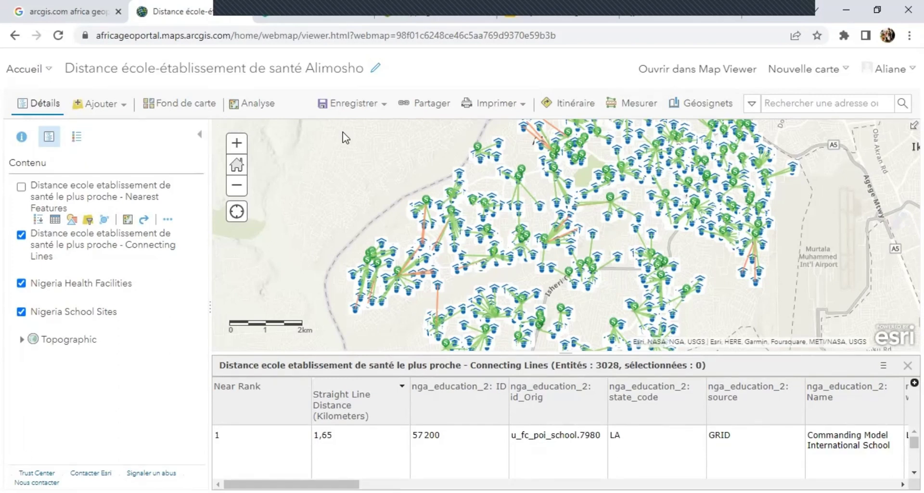
{"action": "left_click", "coordinate": [335, 105]}
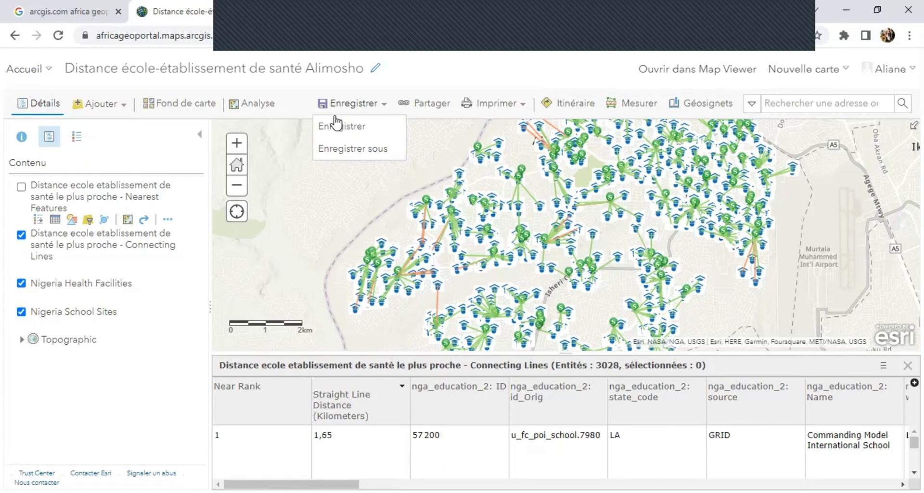
{"action": "left_click", "coordinate": [337, 126]}
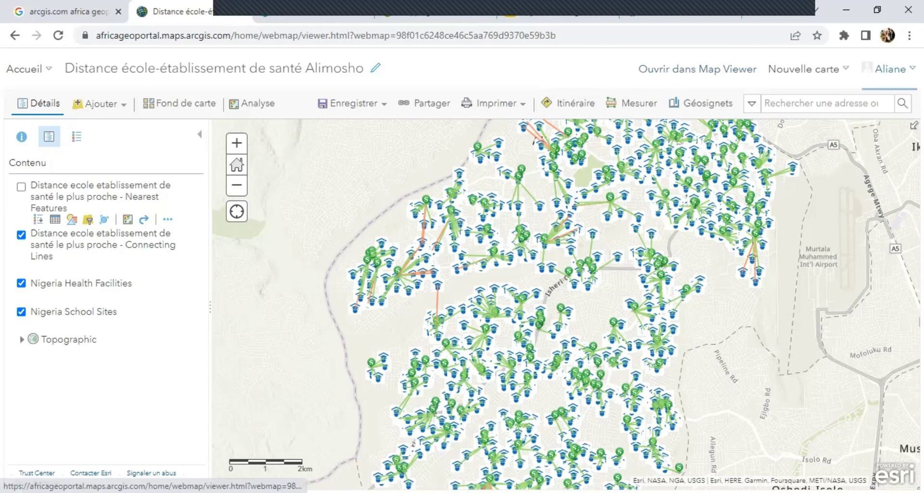
Open the Africa GeoPortal home page in a new browser tab and switch to that tab
{"action": "left_click", "coordinate": [890, 68]}
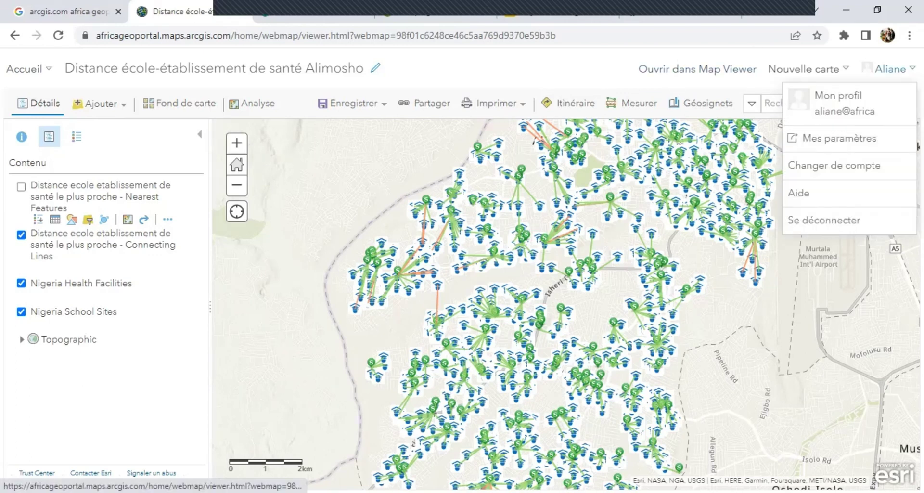
{"action": "left_click", "coordinate": [50, 72]}
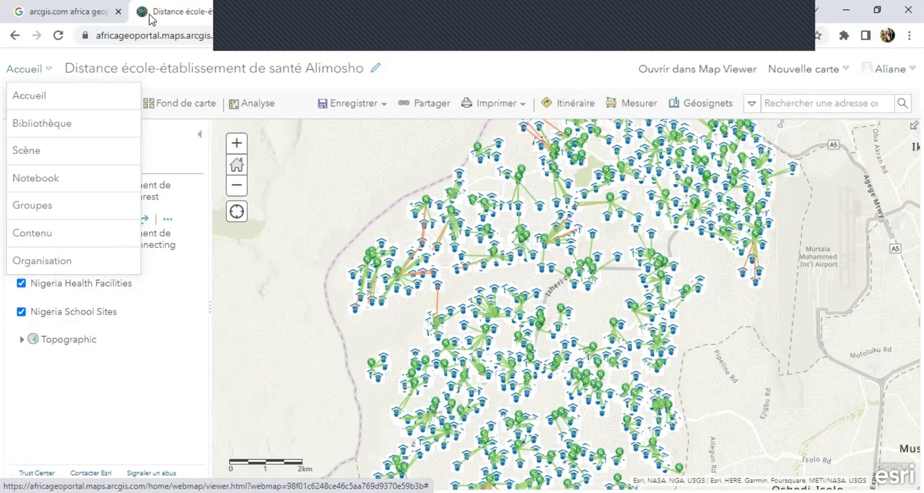
{"action": "right_click", "coordinate": [56, 97]}
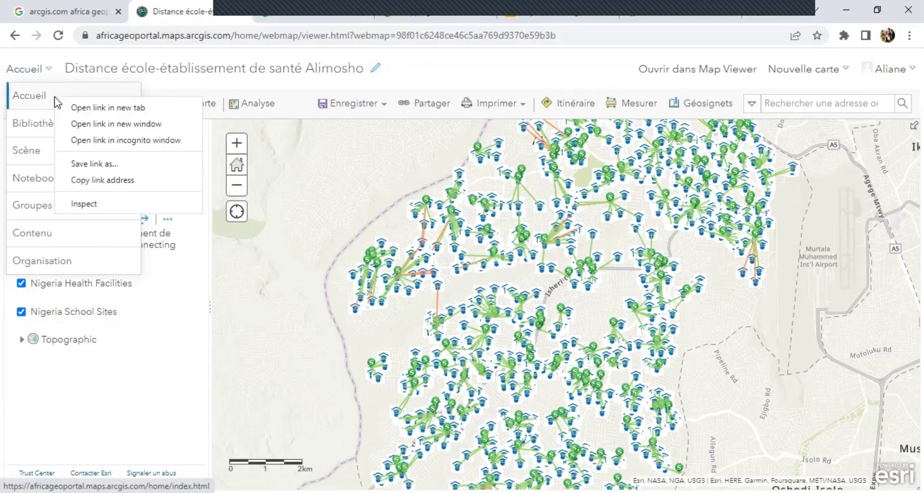
{"action": "left_click", "coordinate": [92, 107]}
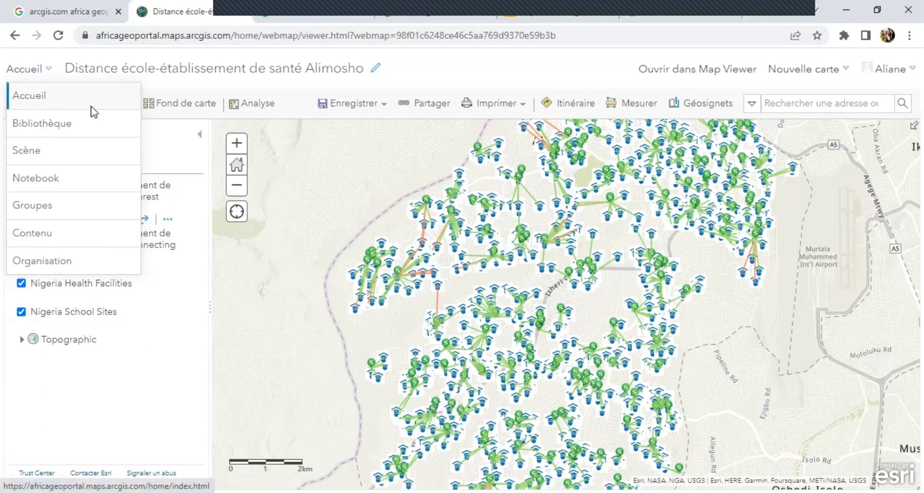
{"action": "left_click", "coordinate": [265, 21]}
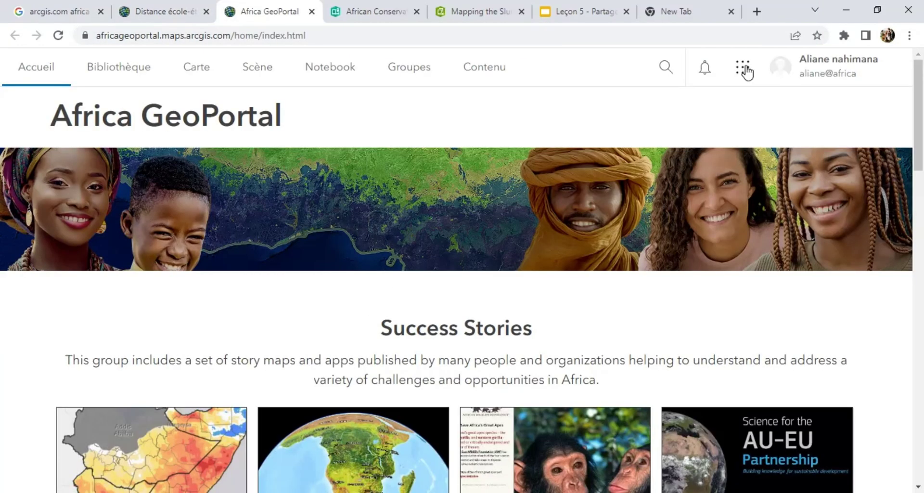
Look through the portal's list of available apps and open ArcGIS StoryMaps in a new browser tab
{"action": "left_click", "coordinate": [741, 67]}
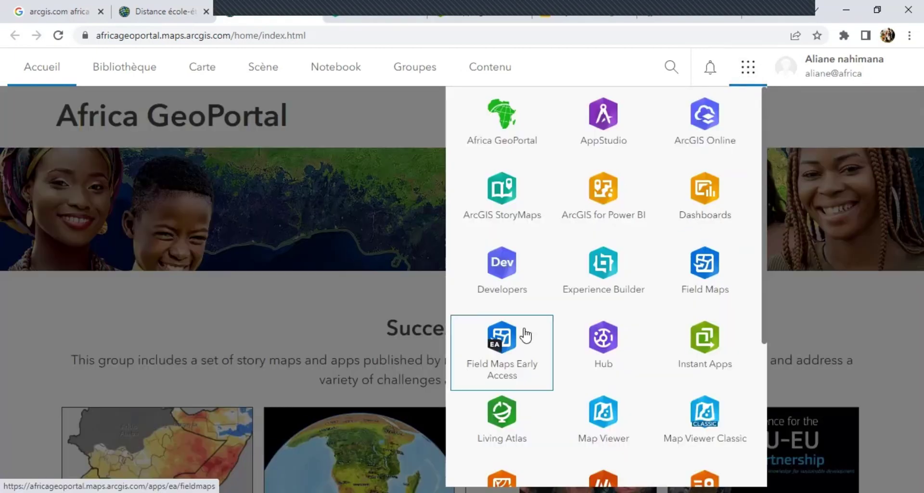
{"action": "scroll", "coordinate": [525, 334], "scroll_direction": "down", "scroll_amount": 1}
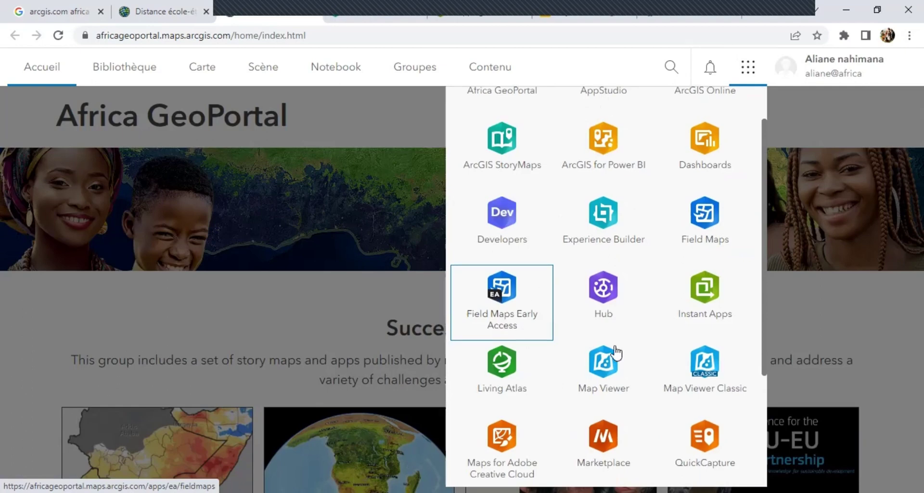
{"action": "scroll", "coordinate": [600, 412], "scroll_direction": "up", "scroll_amount": 1}
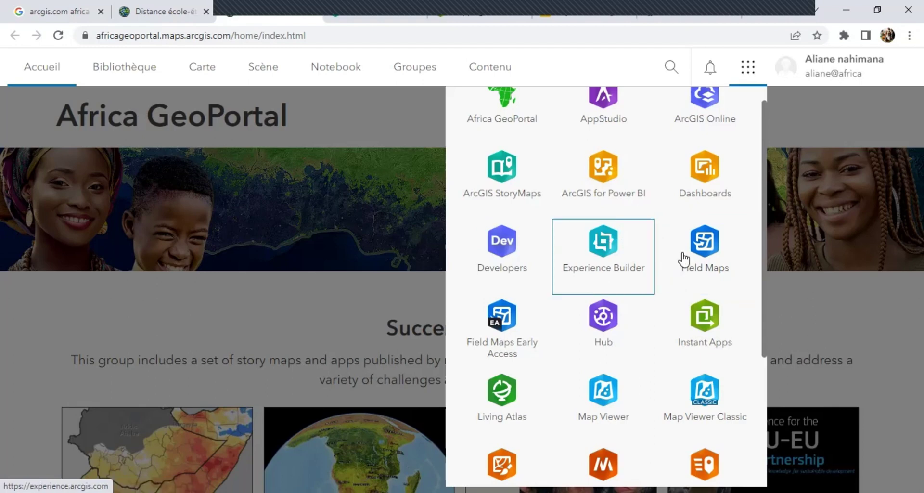
{"action": "scroll", "coordinate": [602, 316], "scroll_direction": "down", "scroll_amount": 1}
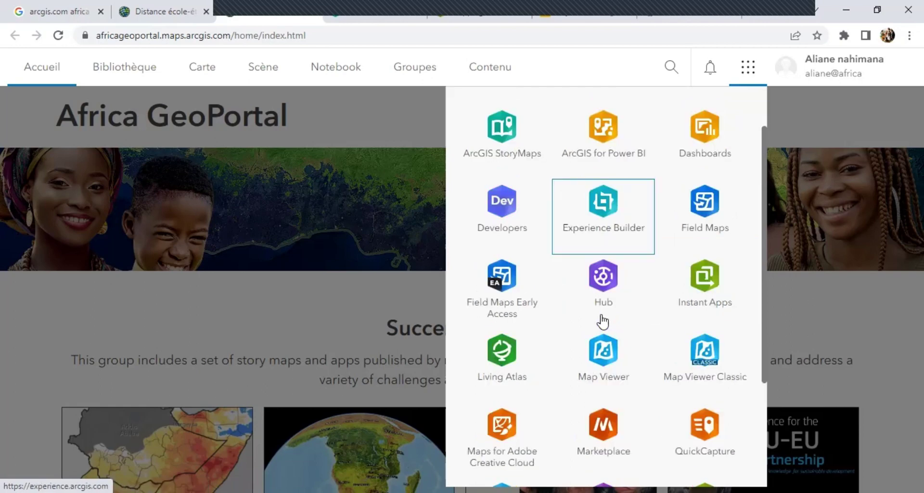
{"action": "scroll", "coordinate": [563, 427], "scroll_direction": "down", "scroll_amount": 3}
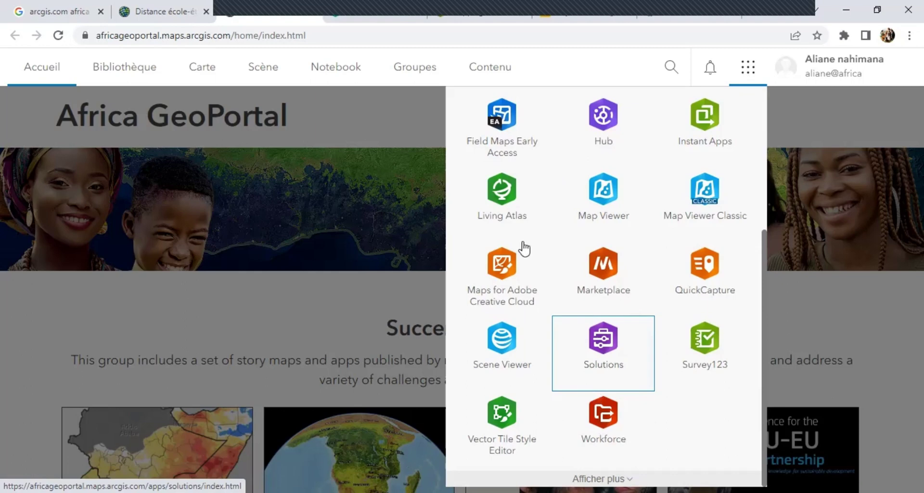
{"action": "scroll", "coordinate": [523, 246], "scroll_direction": "up", "scroll_amount": 1}
{"action": "scroll", "coordinate": [524, 248], "scroll_direction": "up", "scroll_amount": 5}
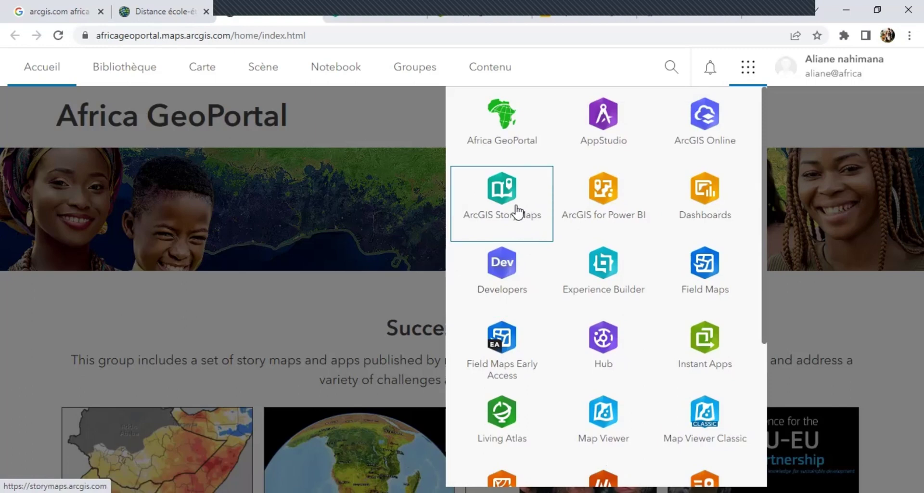
{"action": "right_click", "coordinate": [531, 211]}
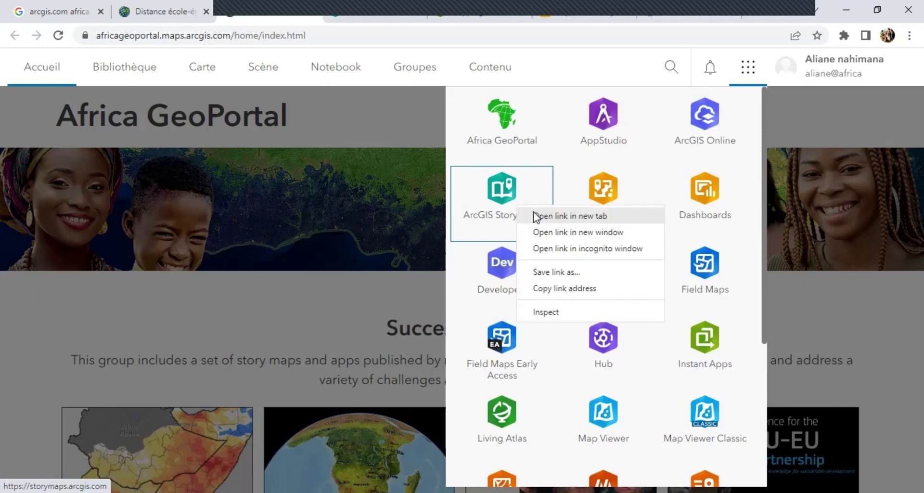
{"action": "left_click", "coordinate": [535, 215]}
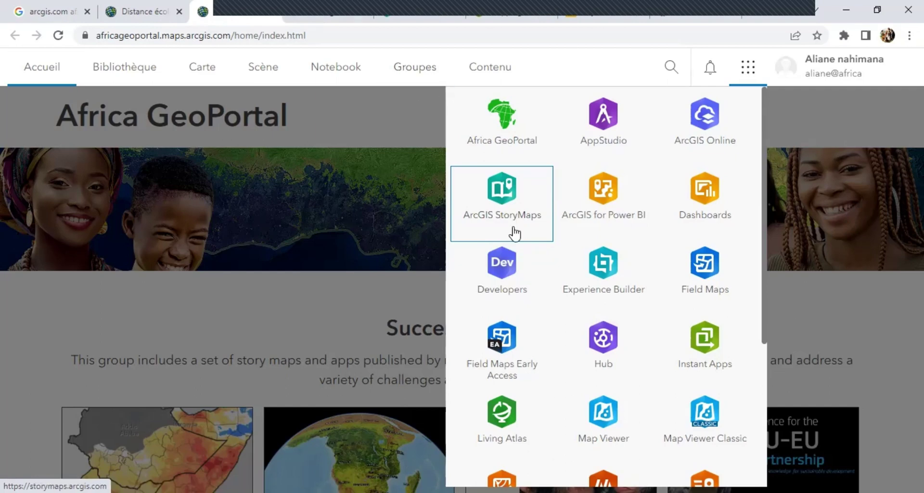
{"action": "left_click", "coordinate": [328, 11]}
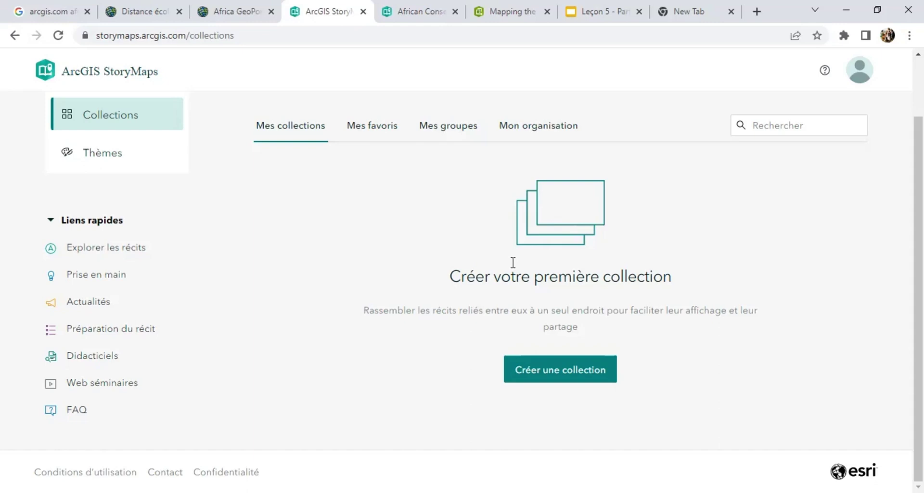
Look through the Collections page and browse the themes shared by the organisation in ArcGIS StoryMaps
{"action": "scroll", "coordinate": [513, 262], "scroll_direction": "up", "scroll_amount": 2}
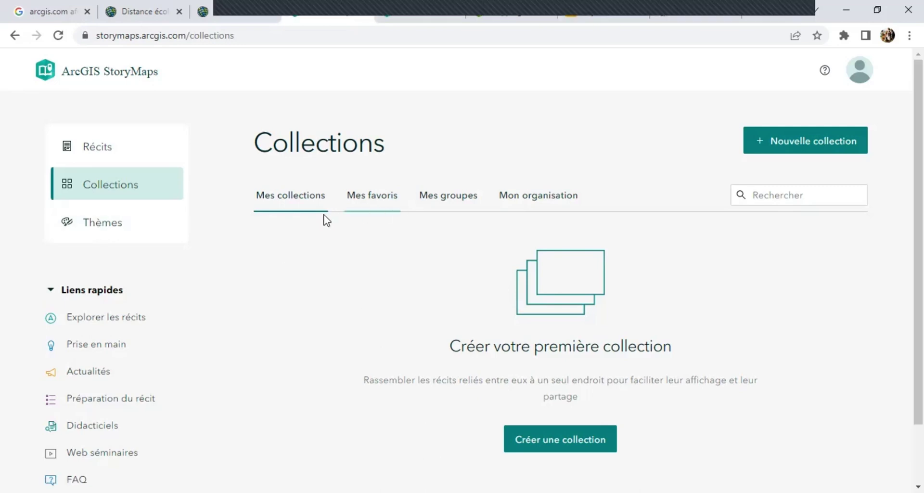
{"action": "left_click", "coordinate": [464, 200]}
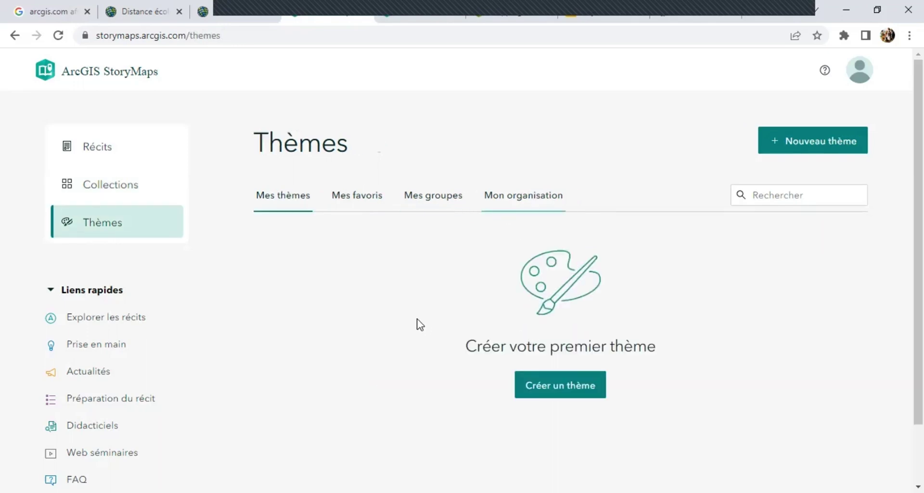
{"action": "scroll", "coordinate": [417, 321], "scroll_direction": "down", "scroll_amount": 2}
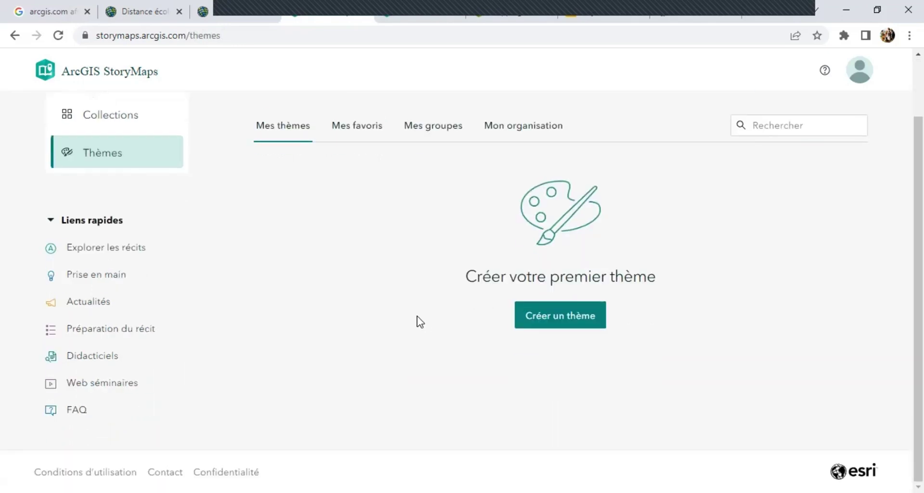
{"action": "scroll", "coordinate": [516, 215], "scroll_direction": "up", "scroll_amount": 2}
{"action": "left_click", "coordinate": [515, 200]}
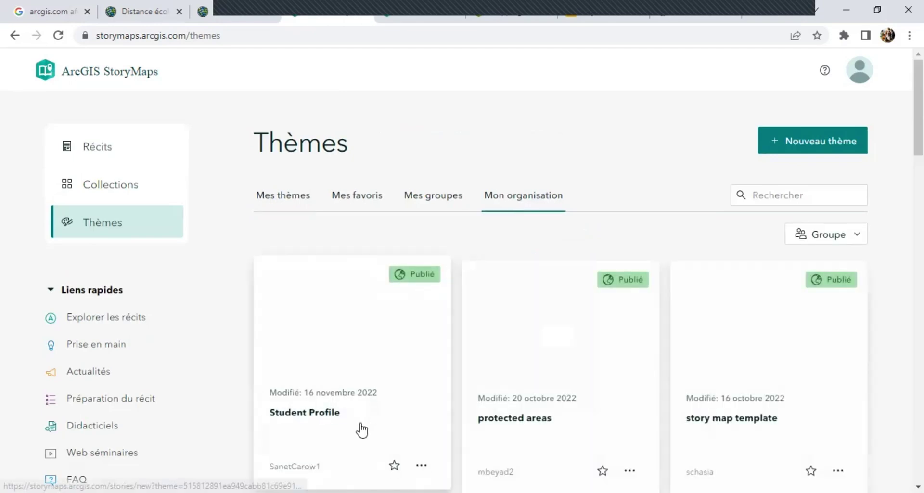
{"action": "scroll", "coordinate": [361, 429], "scroll_direction": "down", "scroll_amount": 2}
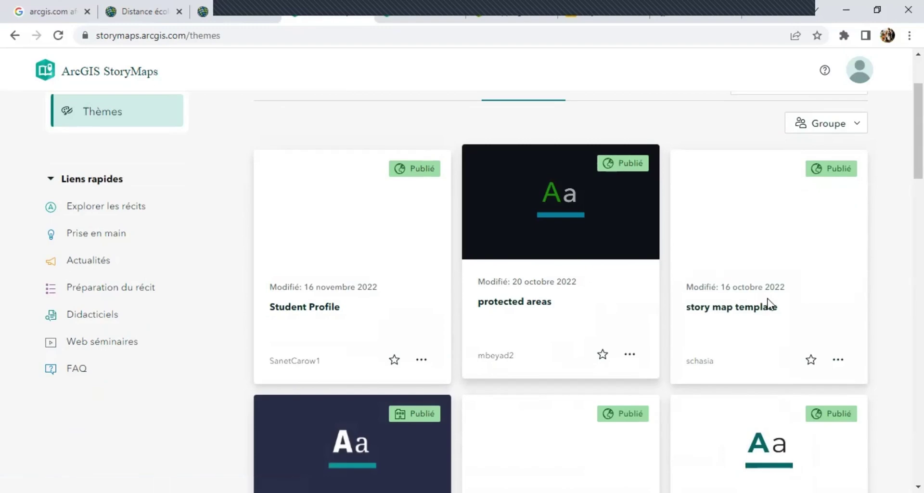
{"action": "scroll", "coordinate": [768, 304], "scroll_direction": "down", "scroll_amount": 5}
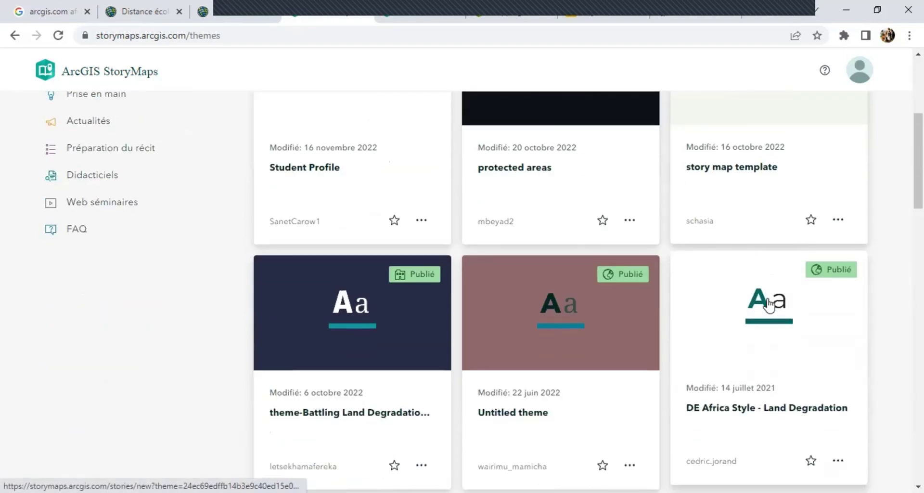
{"action": "scroll", "coordinate": [767, 304], "scroll_direction": "down", "scroll_amount": 2}
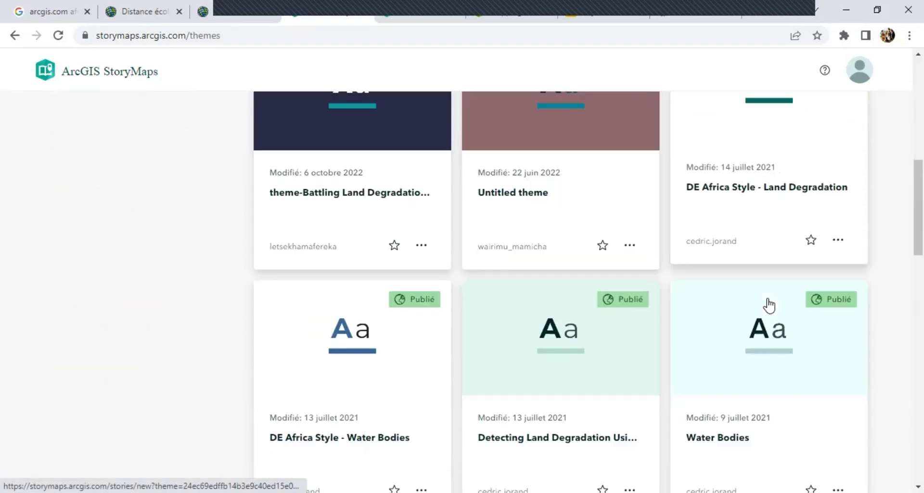
{"action": "scroll", "coordinate": [768, 305], "scroll_direction": "down", "scroll_amount": 3}
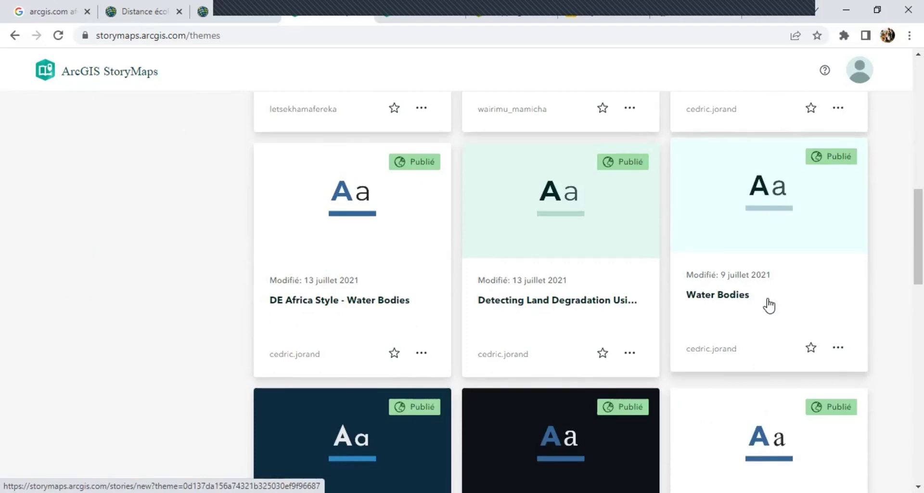
Look through the organisation's shared themes and the quick links, and open the list of personal themes
{"action": "scroll", "coordinate": [769, 305], "scroll_direction": "down", "scroll_amount": 2}
{"action": "scroll", "coordinate": [770, 303], "scroll_direction": "up", "scroll_amount": 1}
{"action": "scroll", "coordinate": [770, 303], "scroll_direction": "up", "scroll_amount": 12}
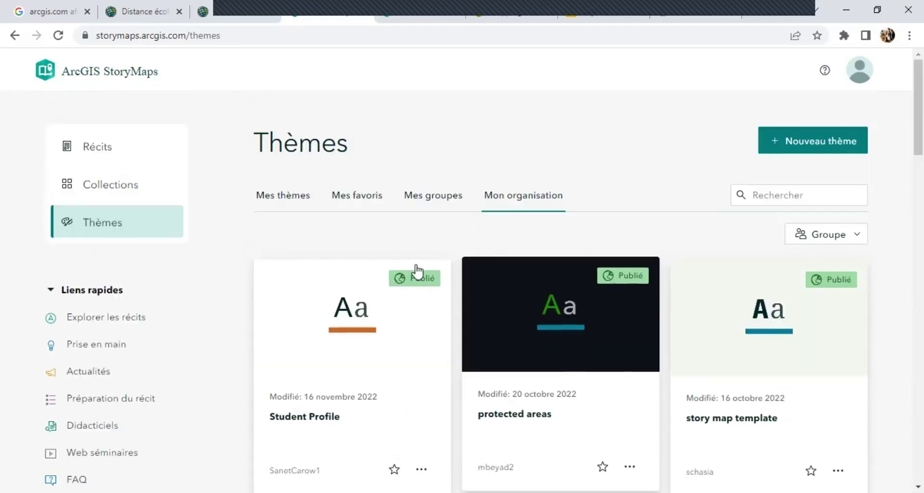
{"action": "mouse_move", "coordinate": [400, 281]}
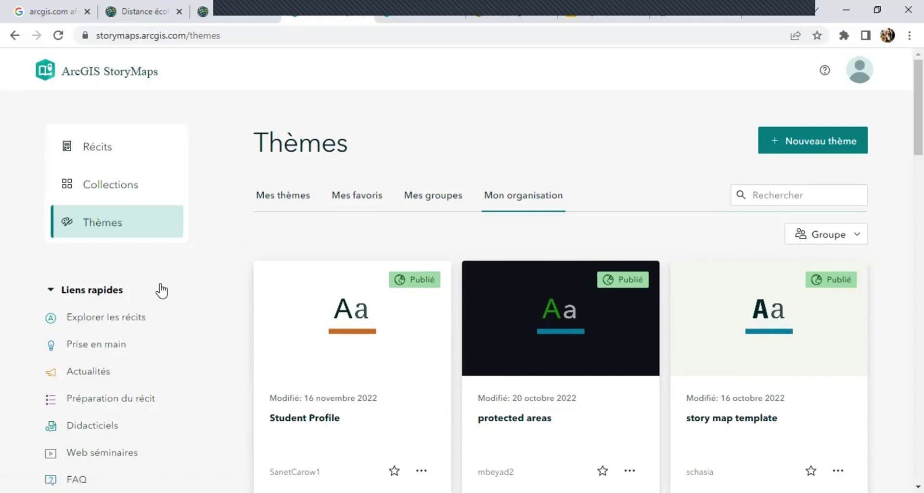
{"action": "scroll", "coordinate": [161, 291], "scroll_direction": "down", "scroll_amount": 1}
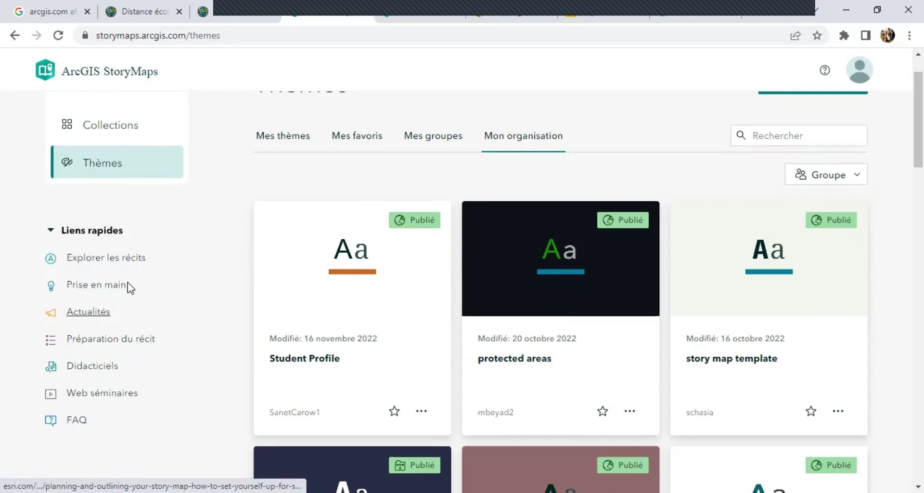
{"action": "scroll", "coordinate": [349, 171], "scroll_direction": "up", "scroll_amount": 1}
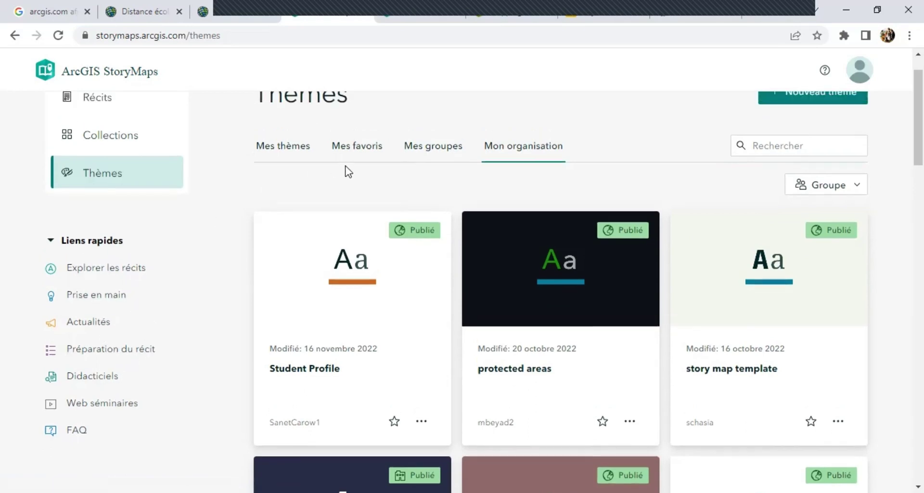
{"action": "scroll", "coordinate": [348, 171], "scroll_direction": "up", "scroll_amount": 1}
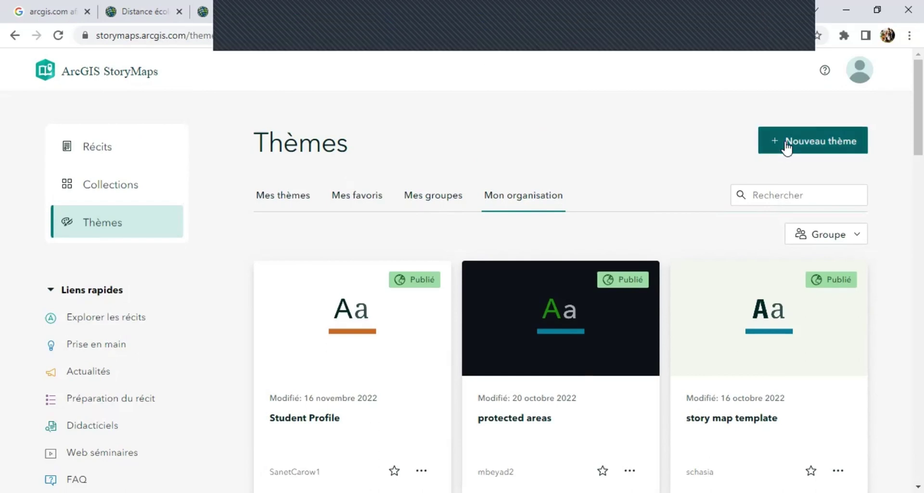
{"action": "left_click", "coordinate": [289, 202]}
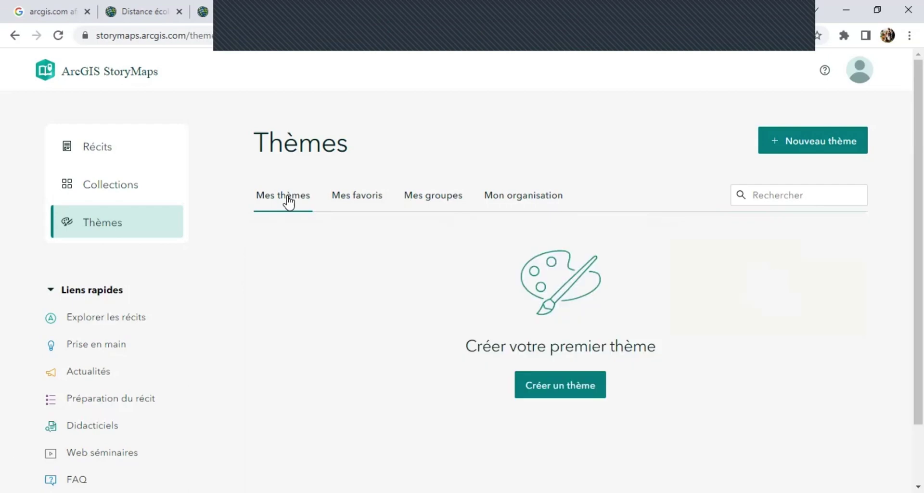
Create a new story from the blank template, after viewing the quick start options in the stories list
{"action": "left_click", "coordinate": [126, 160]}
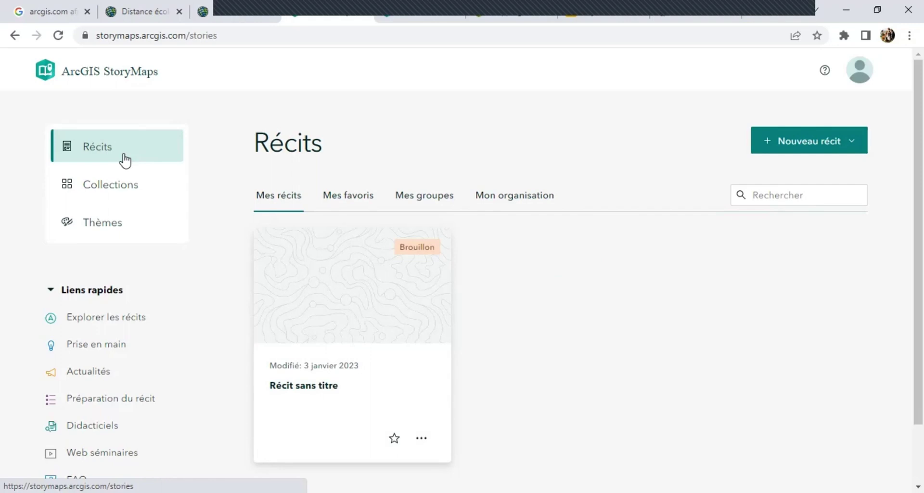
{"action": "left_click", "coordinate": [768, 147]}
{"action": "mouse_move", "coordinate": [746, 194]}
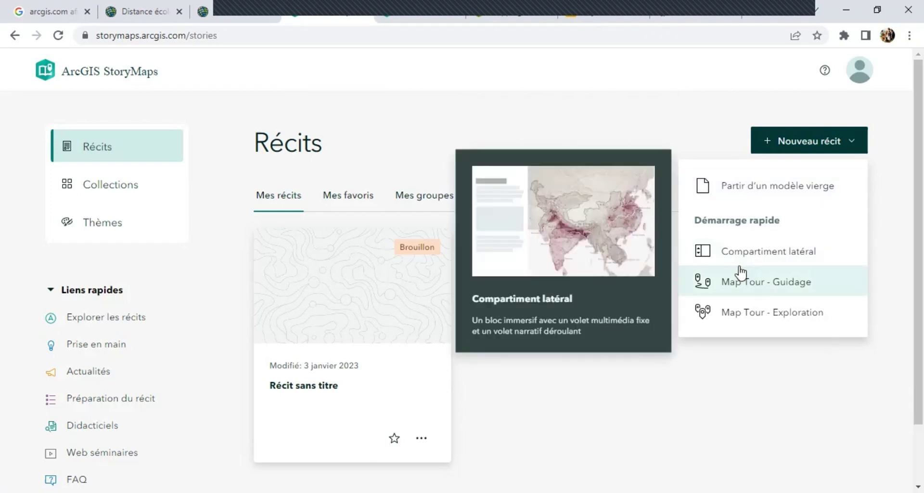
{"action": "mouse_move", "coordinate": [722, 266]}
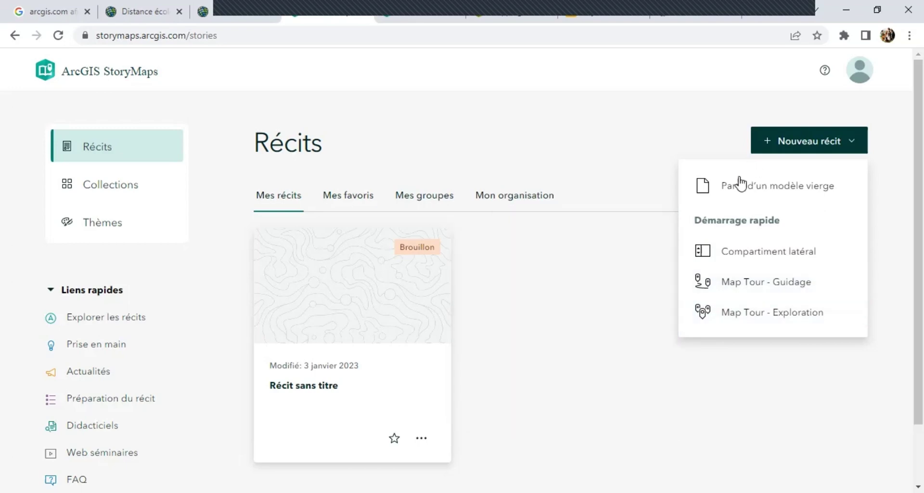
{"action": "left_click", "coordinate": [727, 190]}
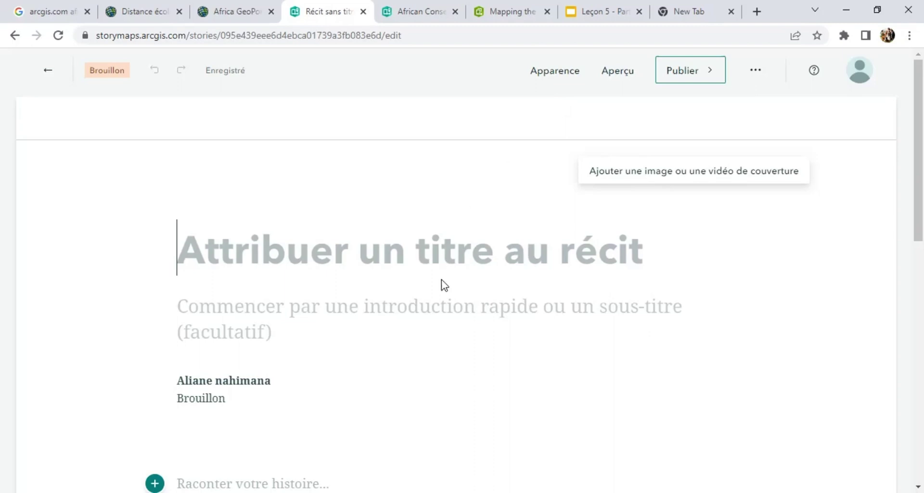
{"action": "scroll", "coordinate": [441, 280], "scroll_direction": "down", "scroll_amount": 6}
{"action": "scroll", "coordinate": [442, 284], "scroll_direction": "up", "scroll_amount": 6}
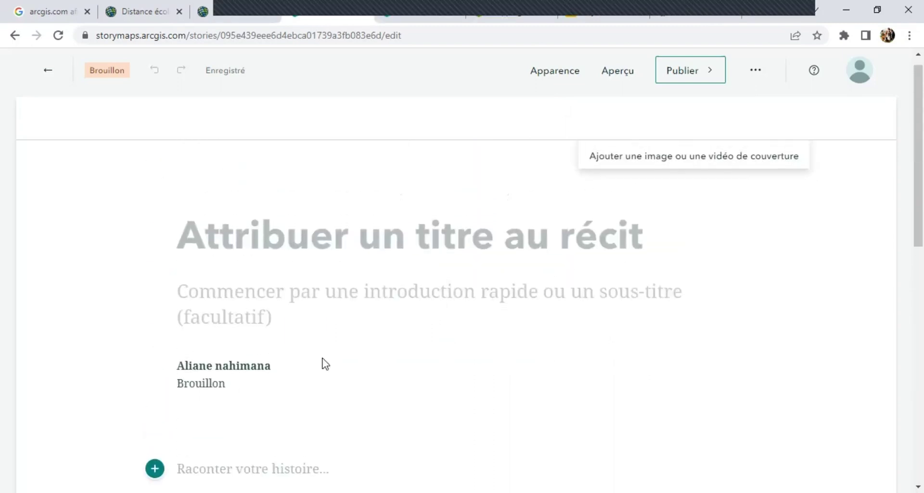
{"action": "left_click_drag", "start_coordinate": [274, 367], "coordinate": [214, 373]}
{"action": "key", "text": "BackSpace"}
{"action": "type", "text": "@africa"}
{"action": "left_click", "coordinate": [255, 289]}
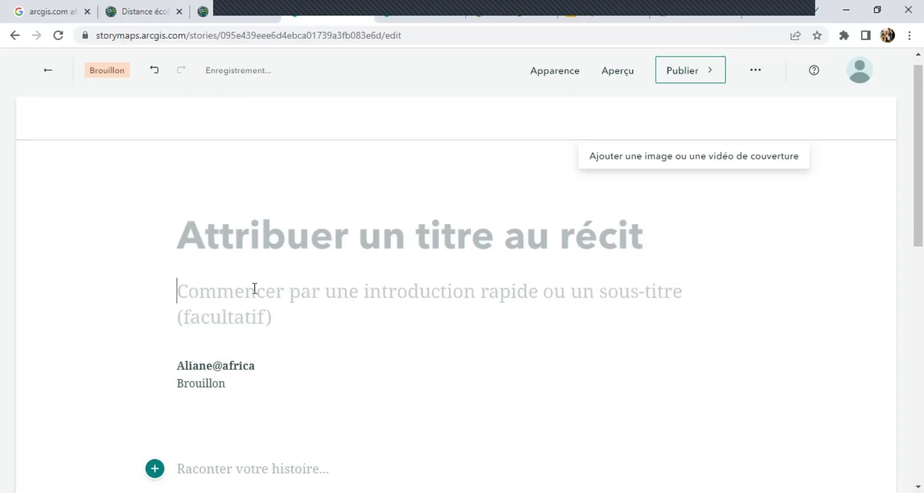
Title the story "Distance école-étalissement de santé" and place the cursor in the subtitle
{"action": "left_click", "coordinate": [241, 243]}
{"action": "type", "text": "Dista"}
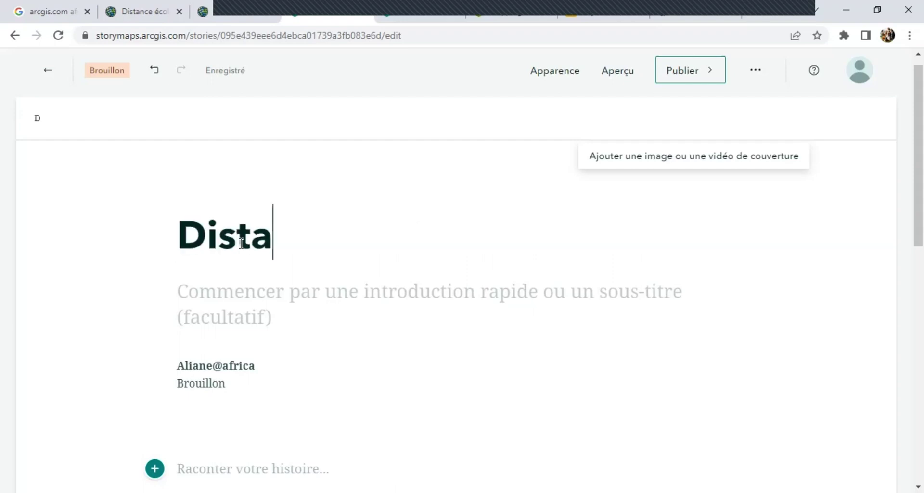
{"action": "type", "text": "nce"}
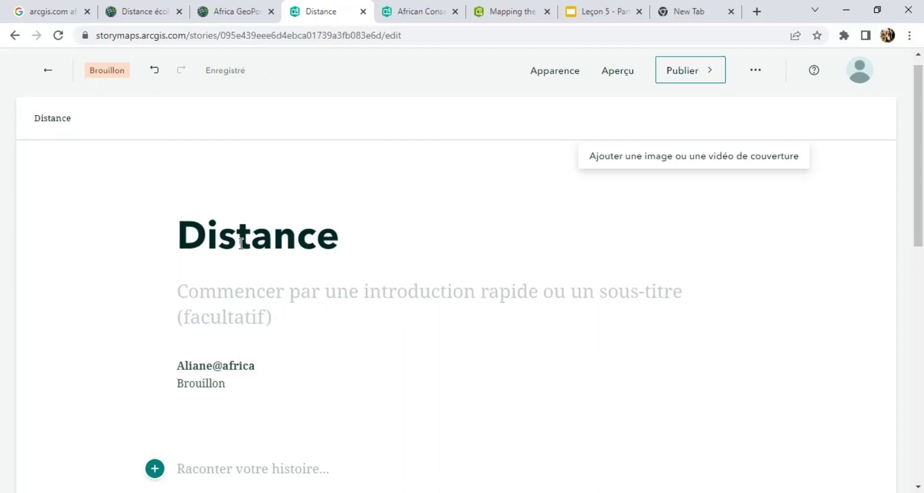
{"action": "type", "text": "é"}
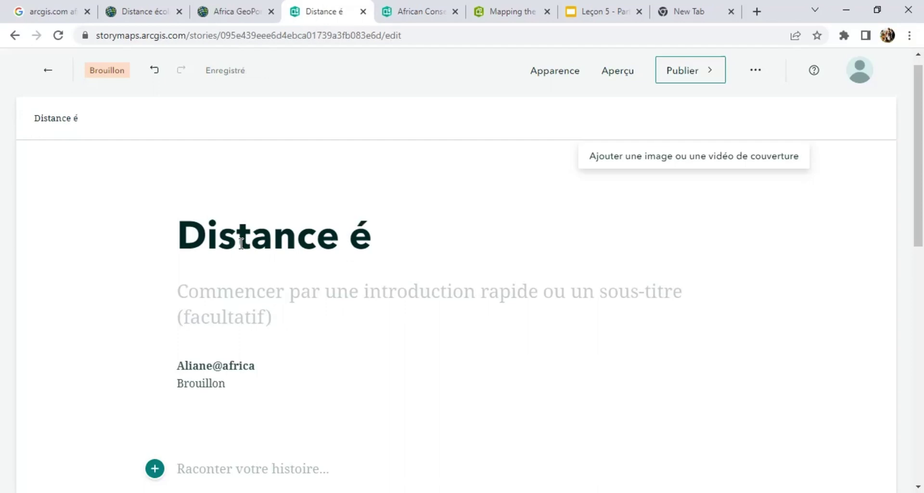
{"action": "type", "text": "cole-"}
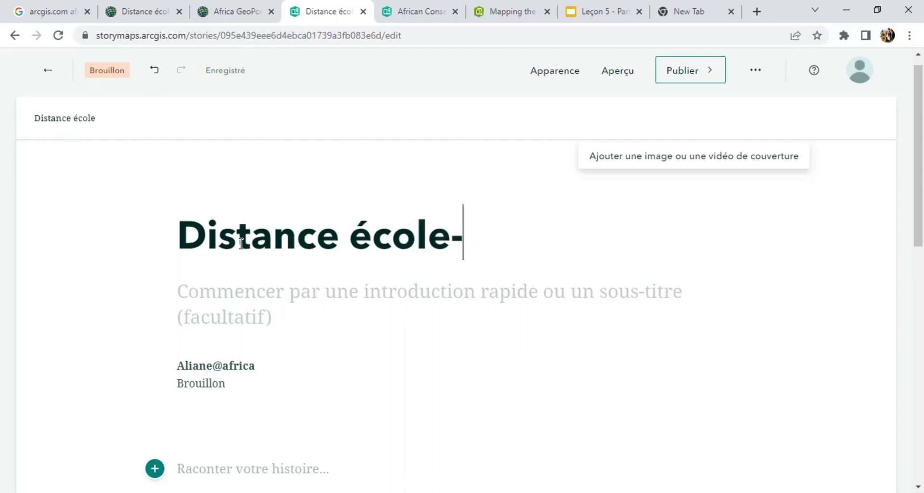
{"action": "type", "text": "étalissemen"}
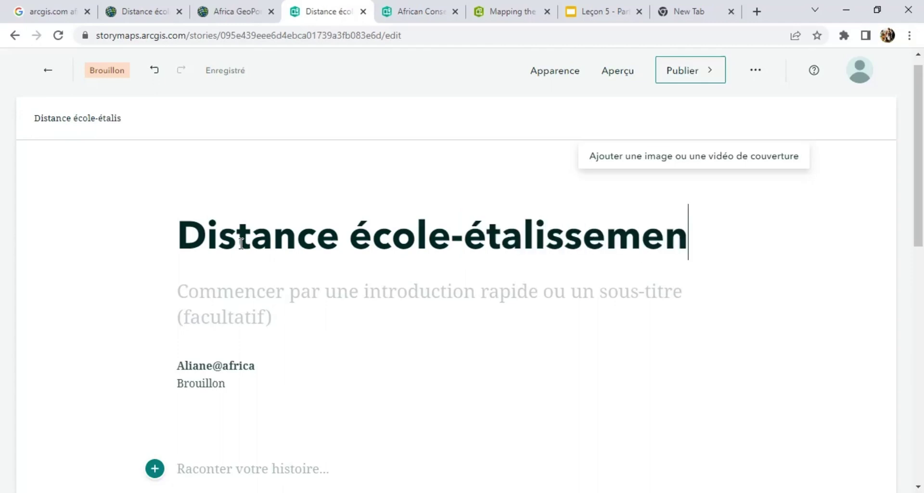
{"action": "type", "text": "t de san"}
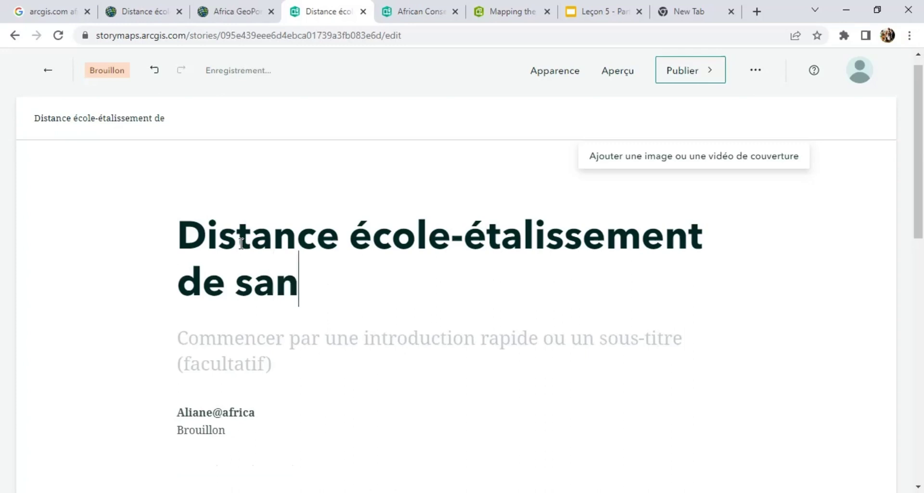
{"action": "type", "text": "t"}
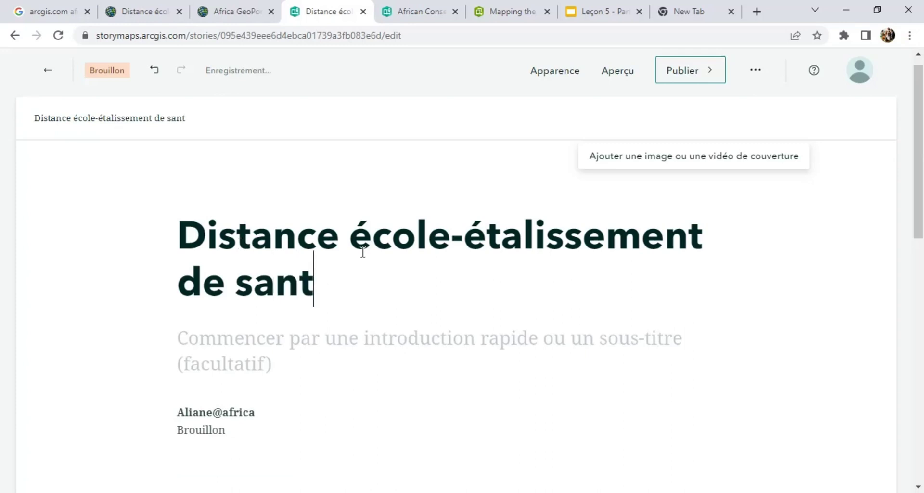
{"action": "type", "text": "é"}
{"action": "scroll", "coordinate": [309, 254], "scroll_direction": "down", "scroll_amount": 2}
{"action": "left_click", "coordinate": [307, 255]}
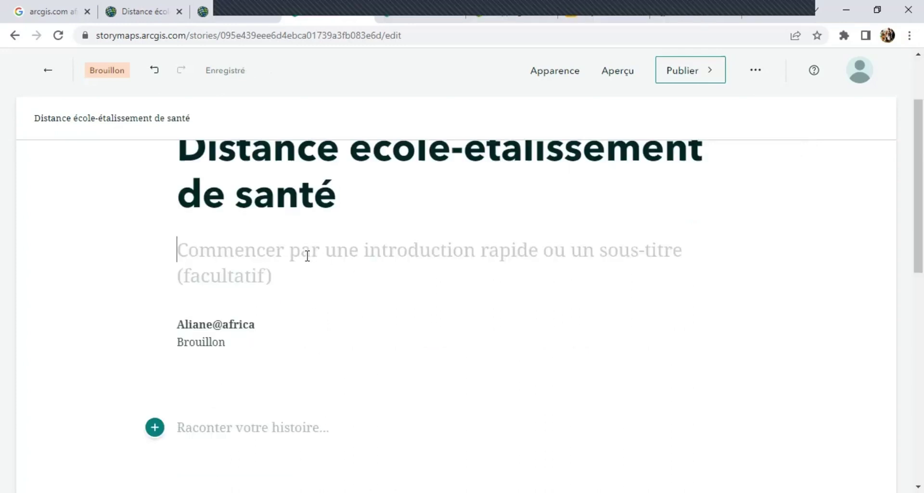
Look through the basic, multimedia and immersive content blocks that can be added to the story body
{"action": "scroll", "coordinate": [226, 335], "scroll_direction": "down", "scroll_amount": 3}
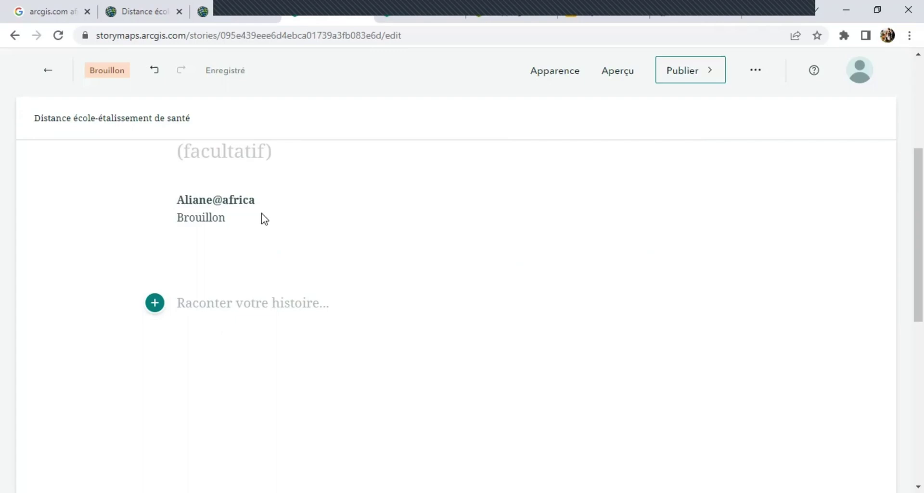
{"action": "scroll", "coordinate": [263, 214], "scroll_direction": "up", "scroll_amount": 3}
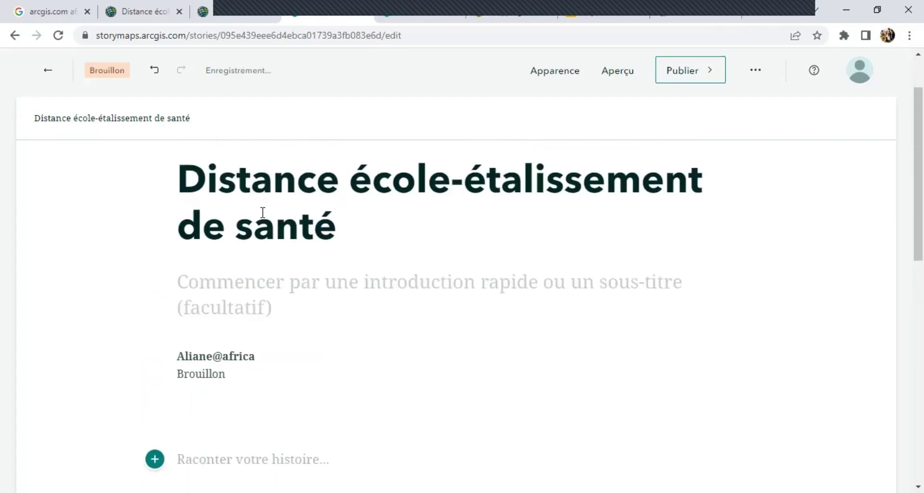
{"action": "scroll", "coordinate": [262, 212], "scroll_direction": "down", "scroll_amount": 1}
{"action": "scroll", "coordinate": [258, 248], "scroll_direction": "down", "scroll_amount": 1}
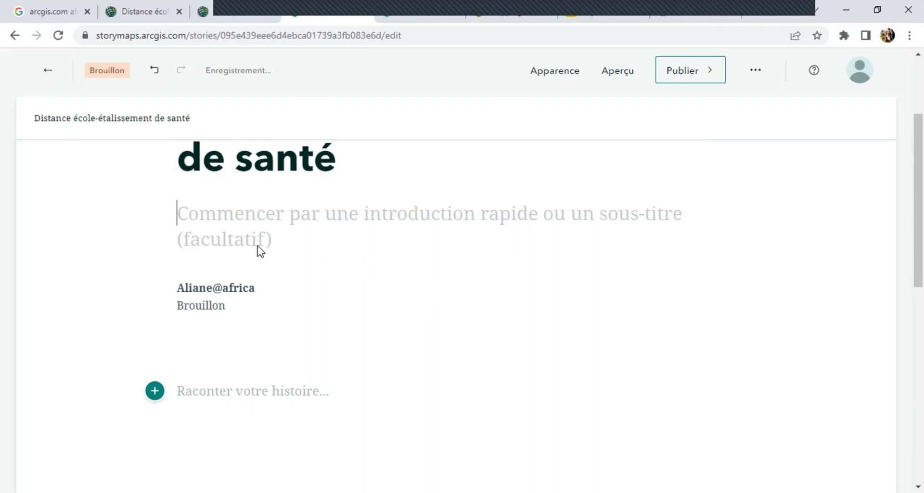
{"action": "left_click", "coordinate": [158, 378]}
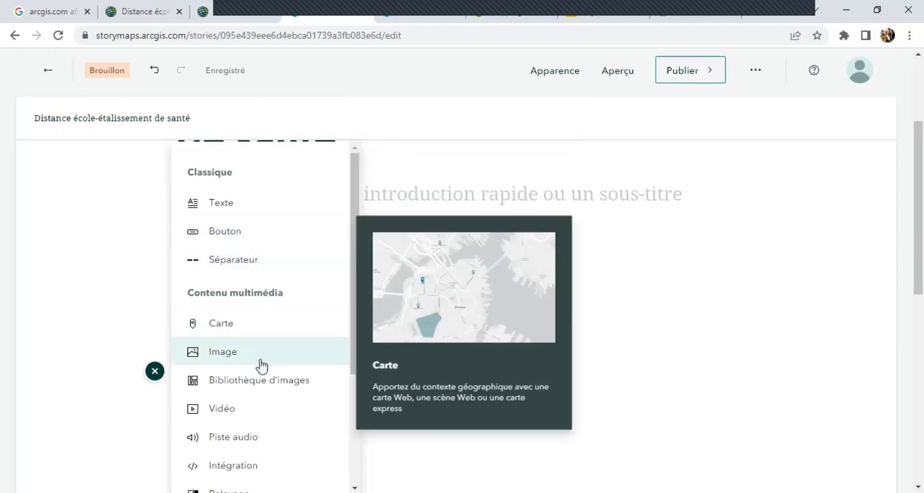
{"action": "scroll", "coordinate": [263, 427], "scroll_direction": "down", "scroll_amount": 1}
{"action": "scroll", "coordinate": [262, 426], "scroll_direction": "down", "scroll_amount": 1}
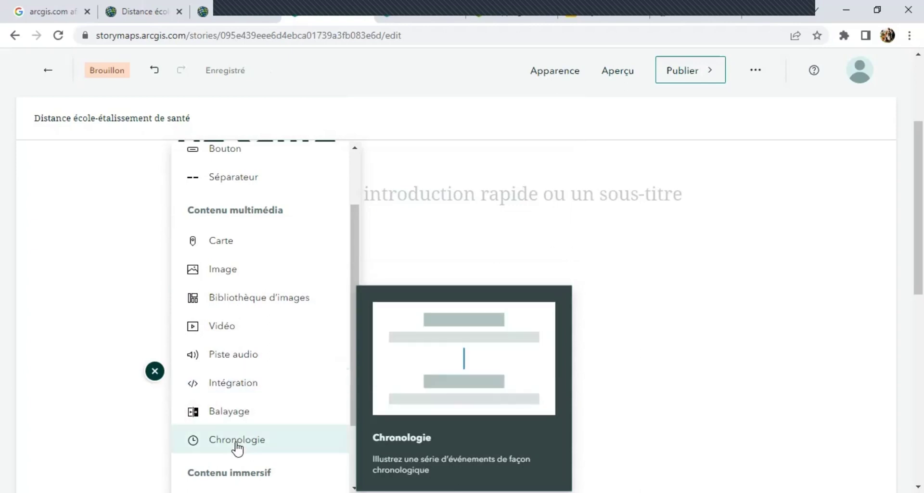
{"action": "scroll", "coordinate": [237, 442], "scroll_direction": "down", "scroll_amount": 1}
{"action": "scroll", "coordinate": [236, 442], "scroll_direction": "down", "scroll_amount": 1}
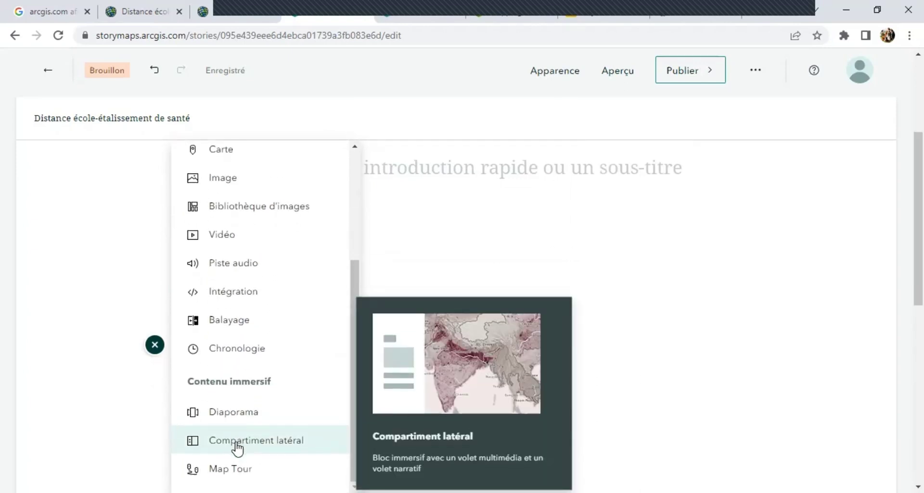
{"action": "scroll", "coordinate": [243, 353], "scroll_direction": "up", "scroll_amount": 2}
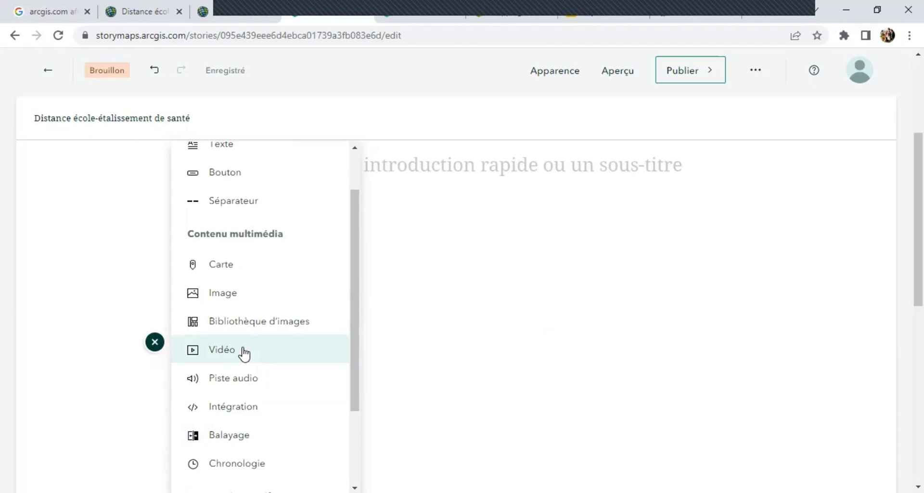
{"action": "scroll", "coordinate": [241, 351], "scroll_direction": "up", "scroll_amount": 1}
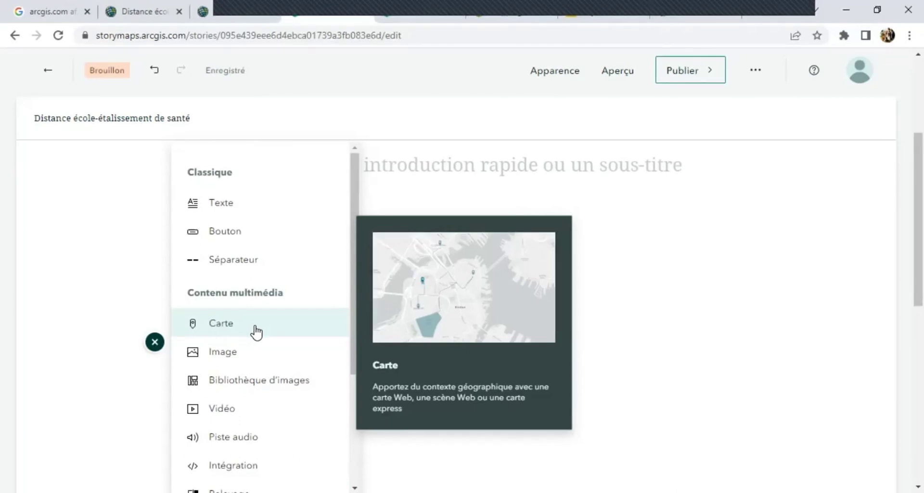
Choose the "Distance école-établissement de santé" web map for a map block in the story and zoom it in three levels
{"action": "left_click", "coordinate": [255, 327]}
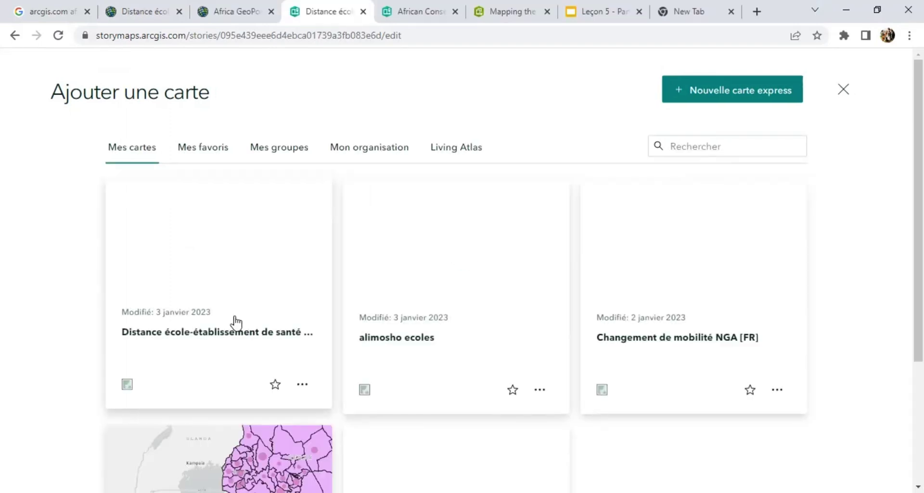
{"action": "left_click", "coordinate": [262, 331]}
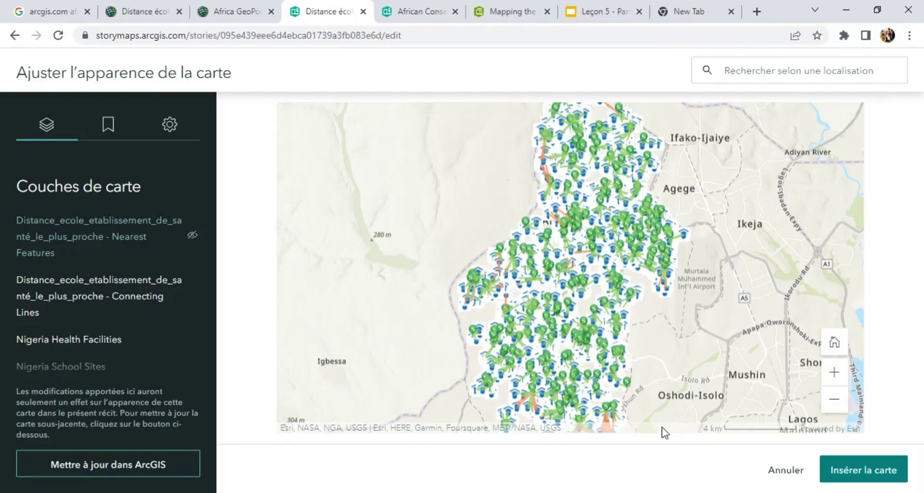
{"action": "left_click", "coordinate": [835, 373]}
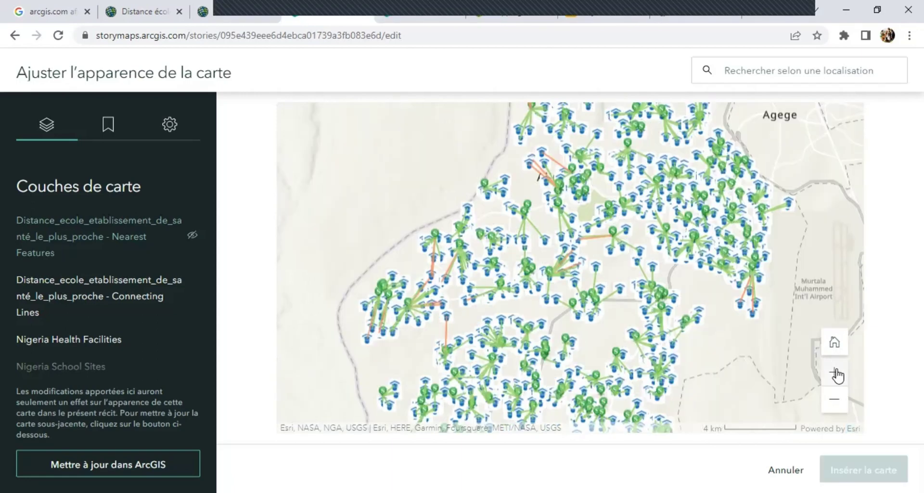
{"action": "left_click", "coordinate": [837, 375]}
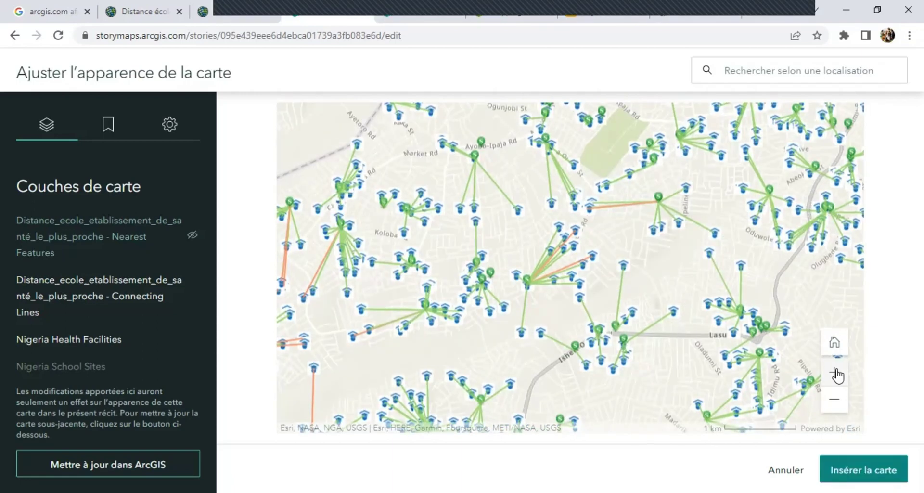
{"action": "left_click", "coordinate": [837, 375]}
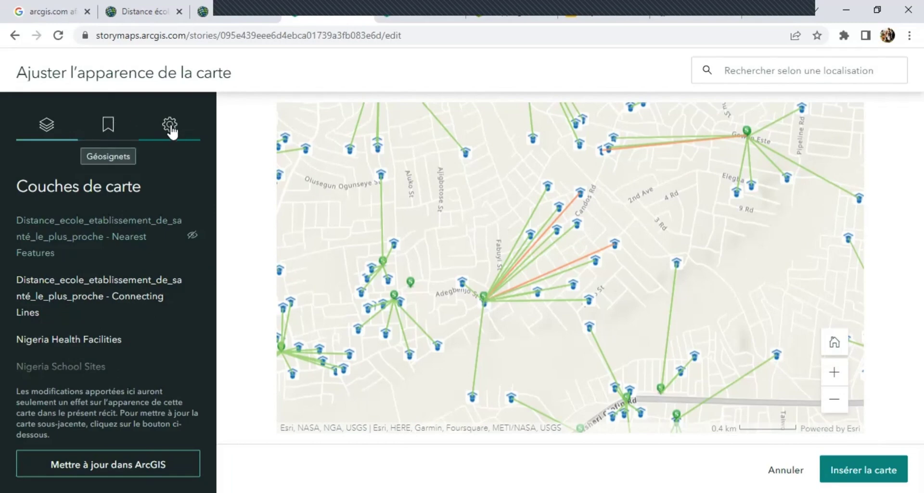
Check the map's bookmarks and bring up its configuration options
{"action": "left_click", "coordinate": [110, 127]}
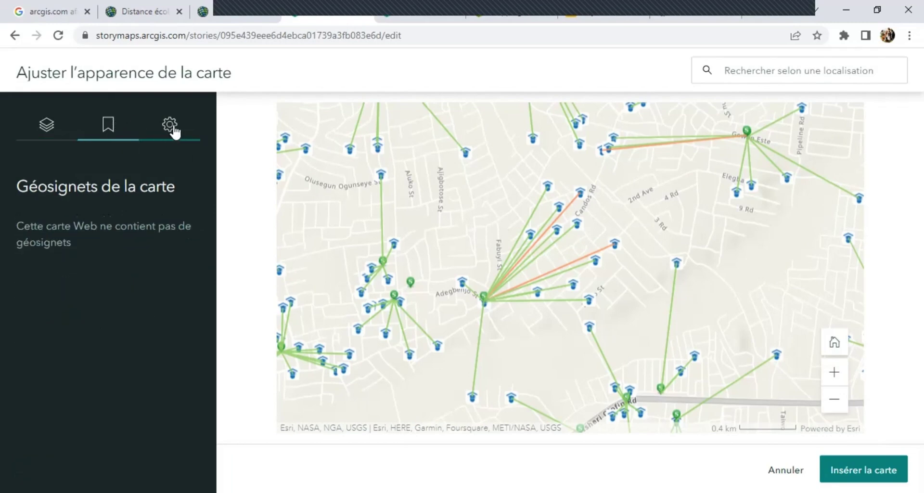
{"action": "left_click", "coordinate": [171, 128]}
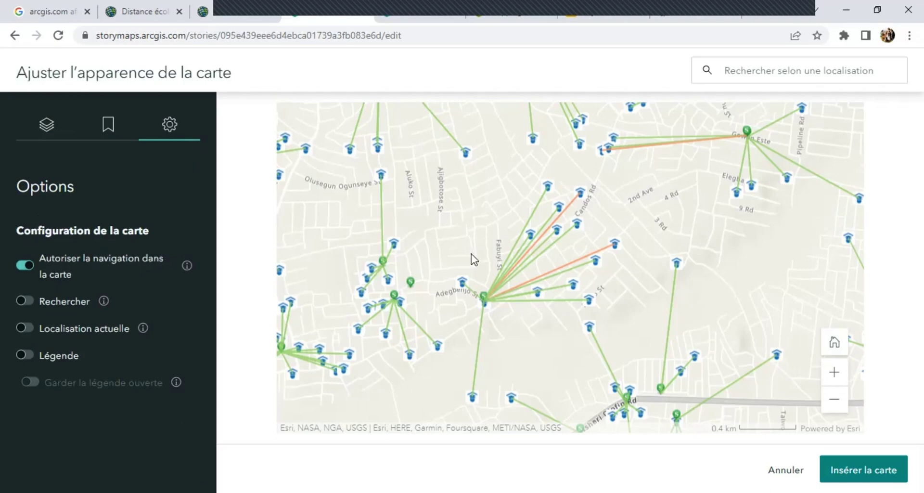
Try disabling navigation in the map, test panning the preview, and enable navigation again
{"action": "left_click", "coordinate": [25, 266]}
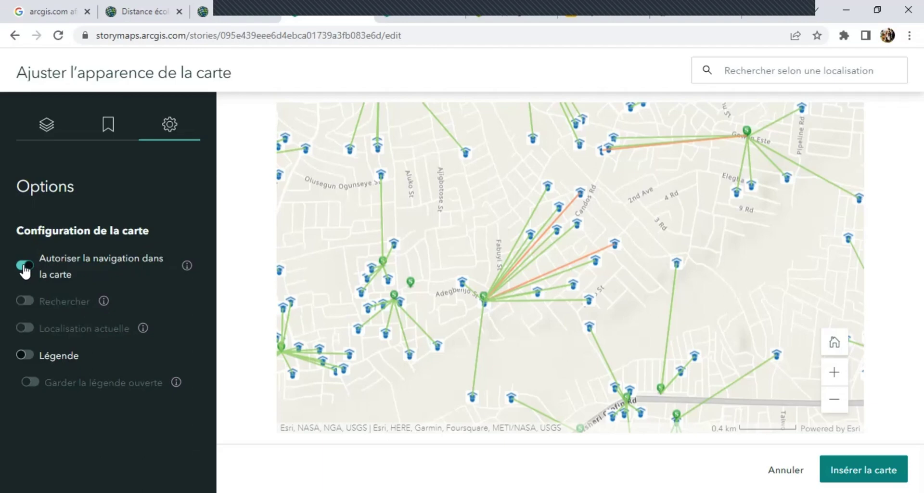
{"action": "mouse_move", "coordinate": [535, 293]}
{"action": "left_mouse_down"}
{"action": "mouse_move", "coordinate": [535, 243]}
{"action": "mouse_move", "coordinate": [540, 278]}
{"action": "left_mouse_up"}
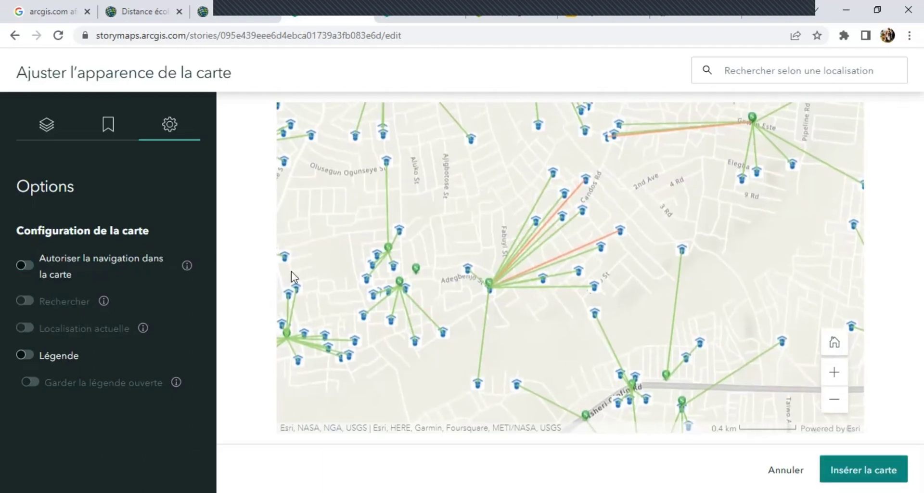
{"action": "mouse_move", "coordinate": [188, 265]}
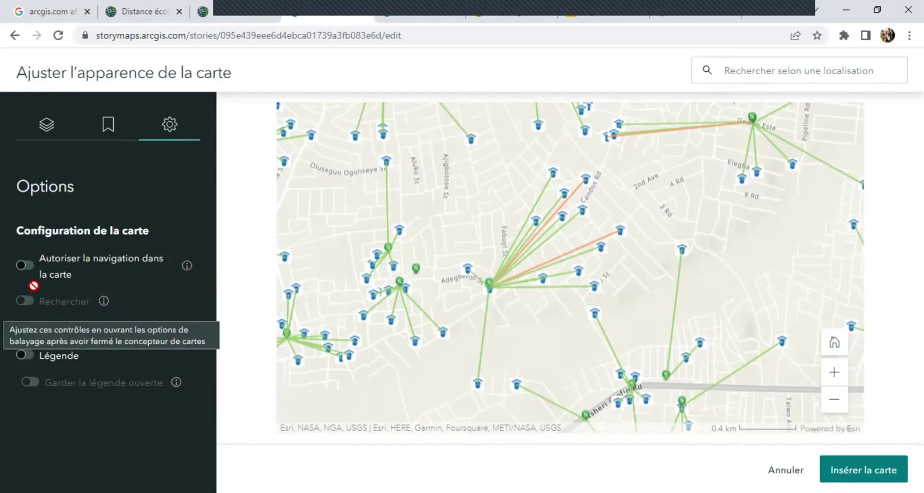
{"action": "left_click", "coordinate": [28, 270]}
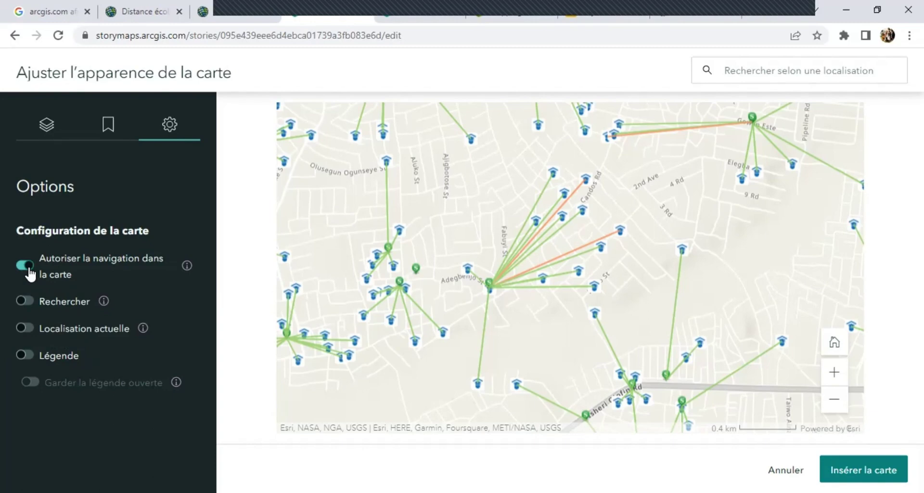
Enable search and the legend for the map, trying the current-location option and switching it back off
{"action": "left_click", "coordinate": [31, 303]}
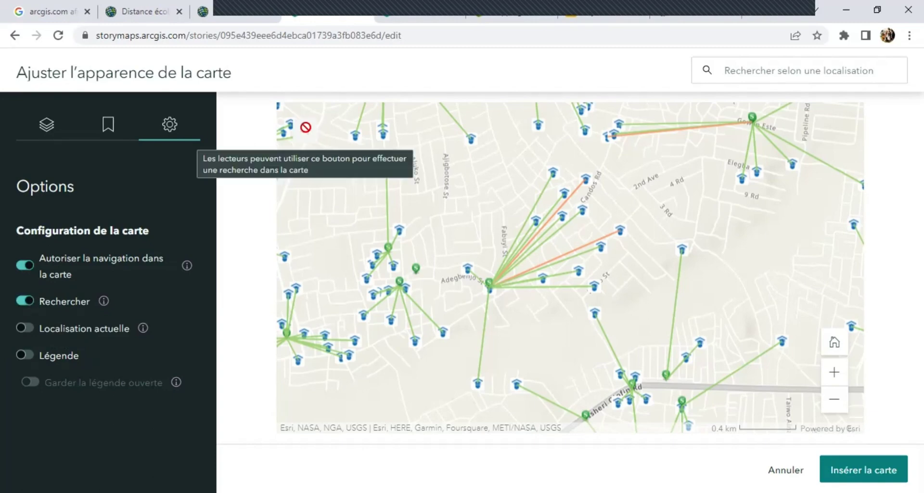
{"action": "left_click", "coordinate": [30, 330]}
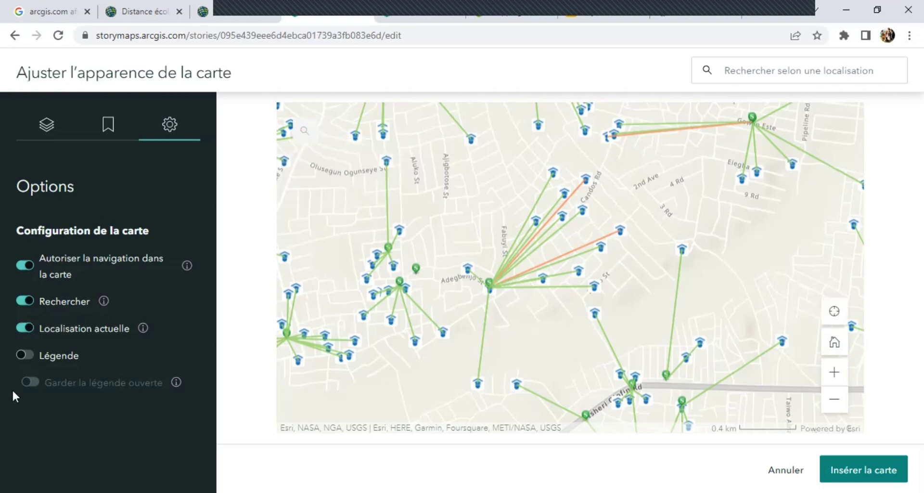
{"action": "mouse_move", "coordinate": [143, 329]}
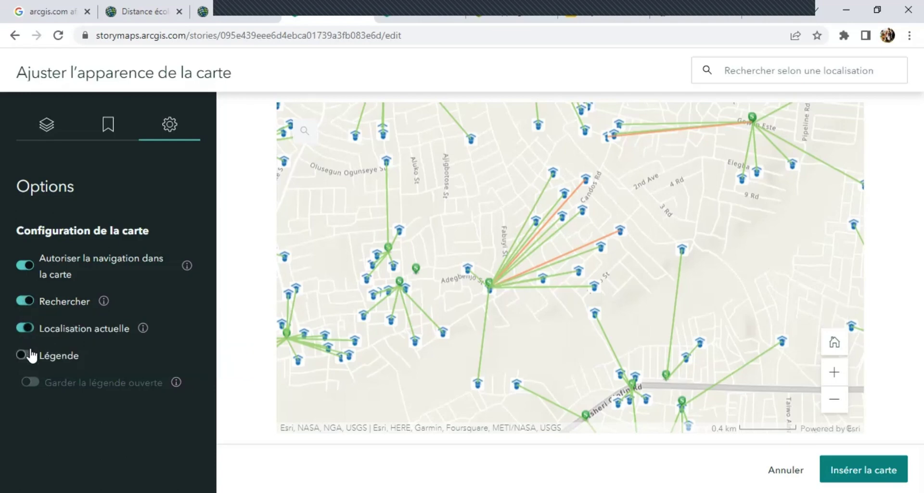
{"action": "left_click", "coordinate": [25, 329]}
{"action": "left_click", "coordinate": [31, 360]}
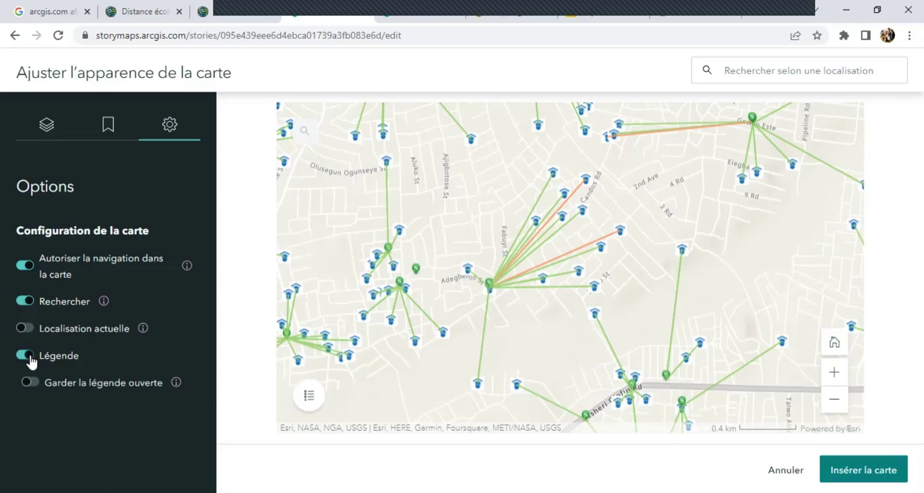
Preview the map legend, try the option that keeps it open, and insert the map into the story
{"action": "left_click", "coordinate": [309, 397]}
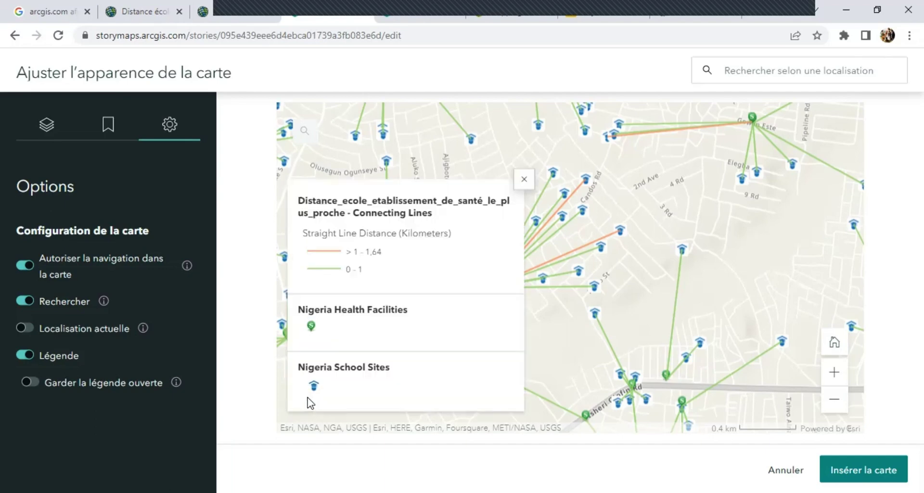
{"action": "left_click", "coordinate": [30, 382]}
{"action": "left_click", "coordinate": [28, 388]}
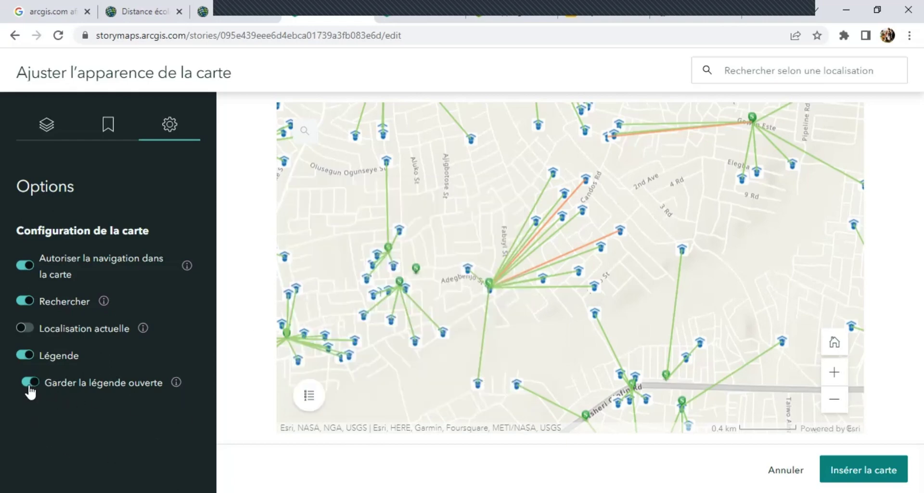
{"action": "left_click", "coordinate": [30, 382]}
{"action": "left_click", "coordinate": [36, 383]}
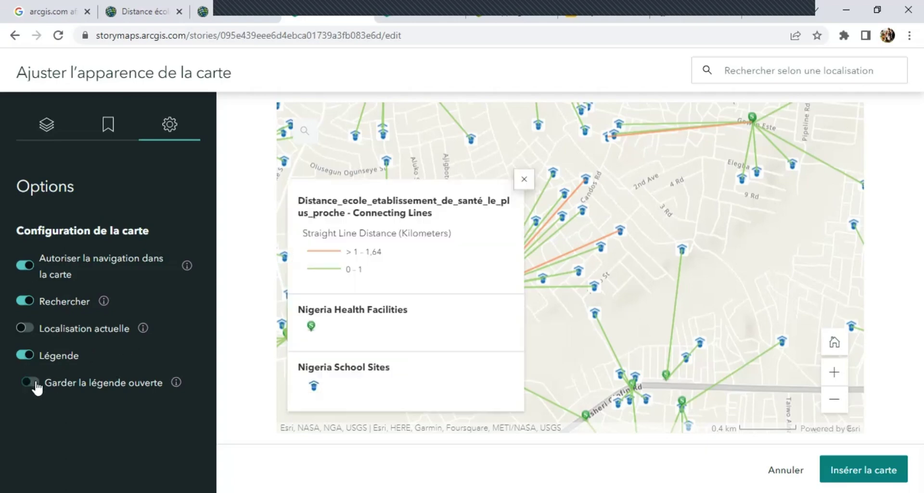
{"action": "left_click", "coordinate": [25, 384]}
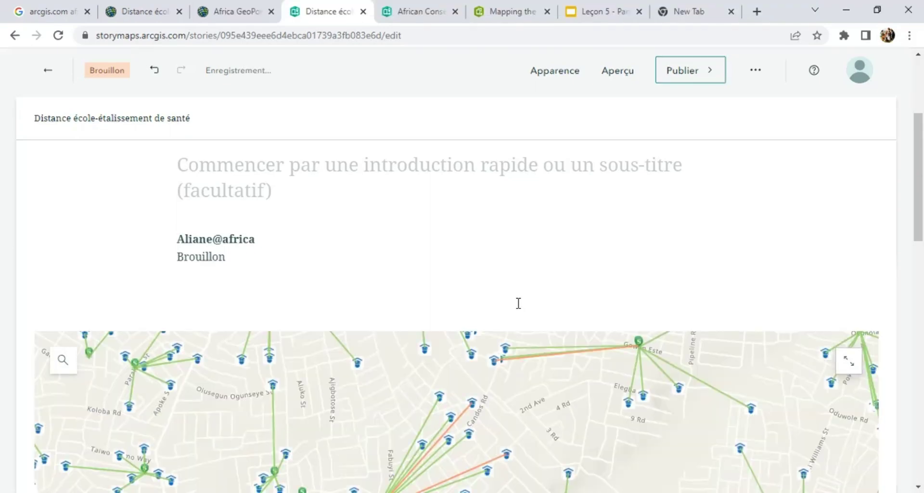
Look over the inserted map block and try its medium, float-right, float-left and full-width layouts
{"action": "scroll", "coordinate": [520, 304], "scroll_direction": "down", "scroll_amount": 5}
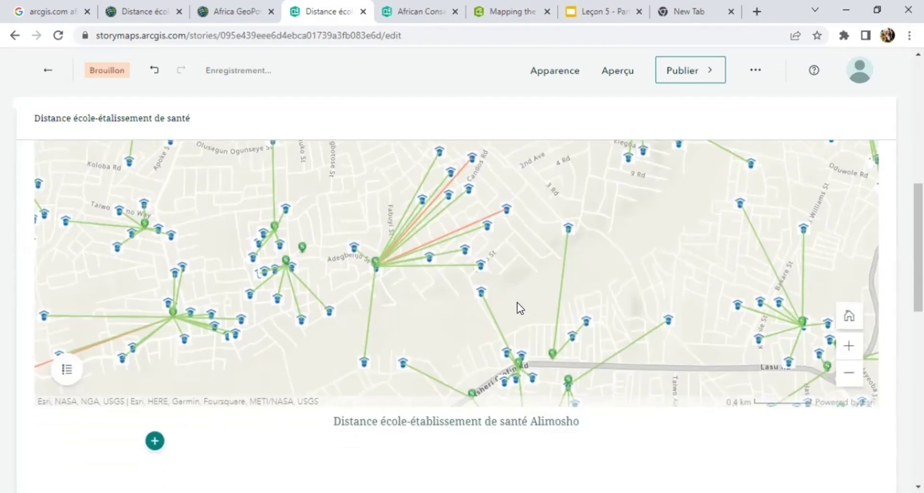
{"action": "scroll", "coordinate": [520, 308], "scroll_direction": "down", "scroll_amount": 2}
{"action": "scroll", "coordinate": [520, 308], "scroll_direction": "up", "scroll_amount": 3}
{"action": "scroll", "coordinate": [520, 307], "scroll_direction": "up", "scroll_amount": 3}
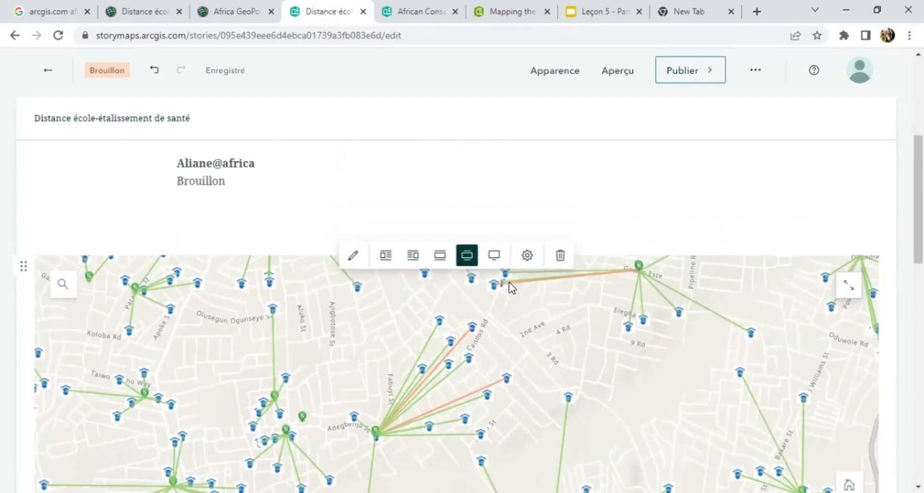
{"action": "left_click", "coordinate": [440, 257]}
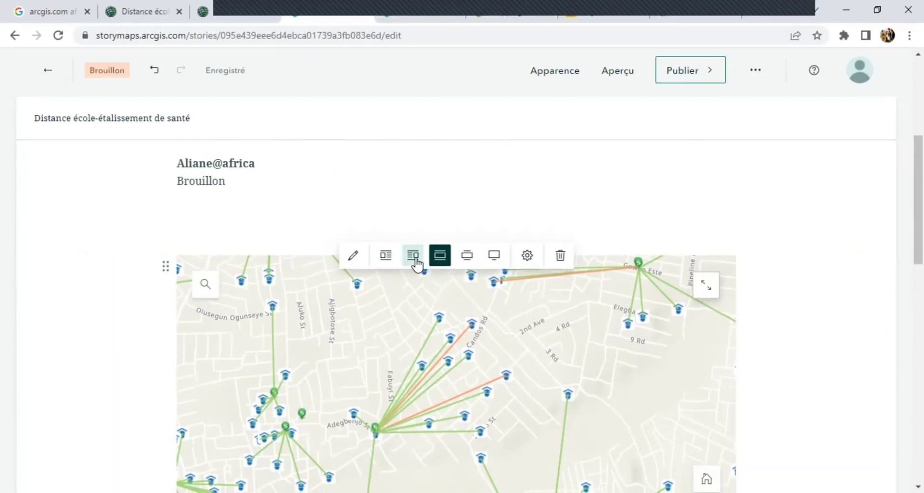
{"action": "left_click", "coordinate": [414, 257]}
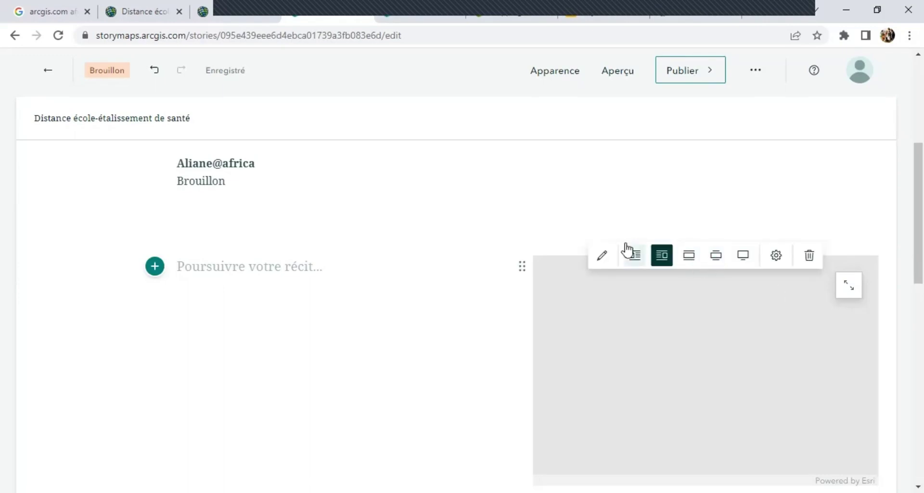
{"action": "left_click", "coordinate": [634, 255]}
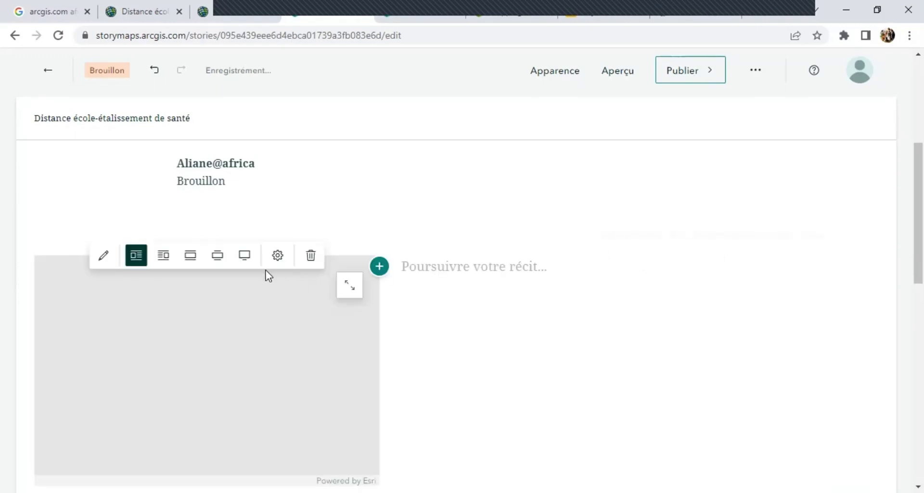
{"action": "left_click", "coordinate": [244, 255]}
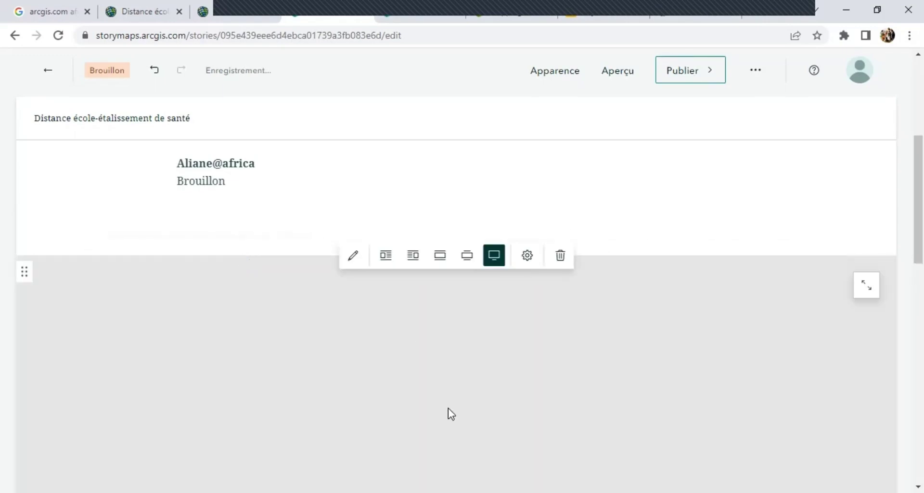
View the map block's alternative text option and close it without entering anything
{"action": "left_click", "coordinate": [529, 257]}
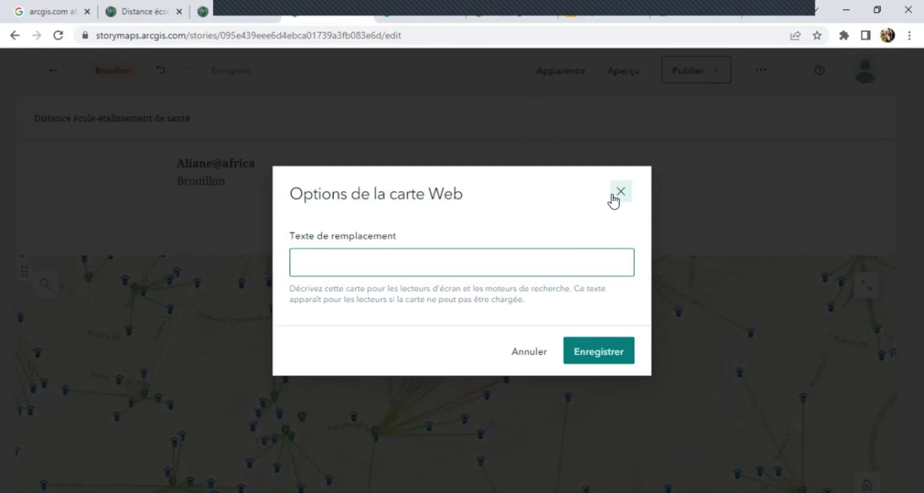
{"action": "left_click", "coordinate": [615, 352]}
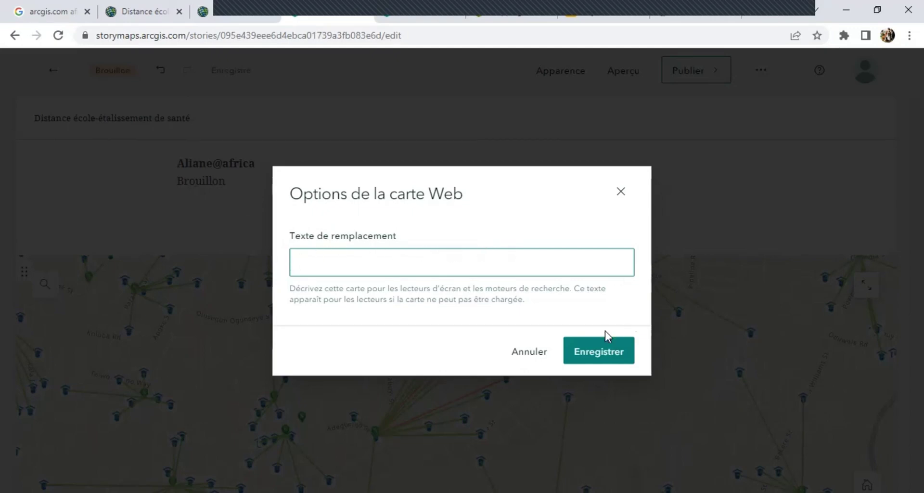
{"action": "left_click", "coordinate": [621, 191]}
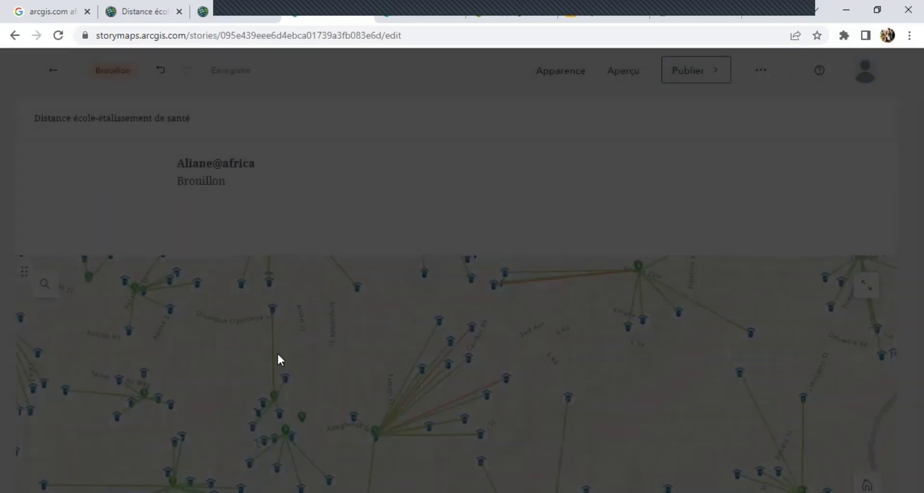
Look over the story around the full-width map and the content blocks that can be added above it
{"action": "scroll", "coordinate": [278, 356], "scroll_direction": "down", "scroll_amount": 6}
{"action": "scroll", "coordinate": [278, 356], "scroll_direction": "up", "scroll_amount": 6}
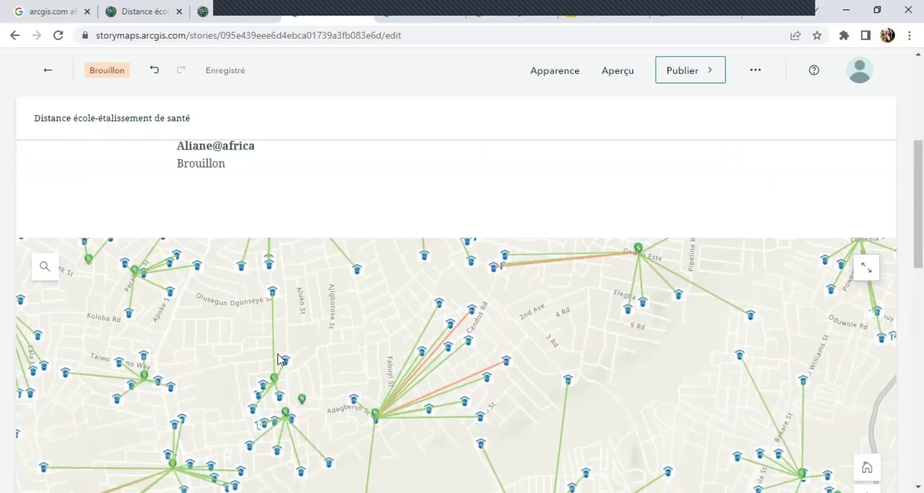
{"action": "scroll", "coordinate": [278, 356], "scroll_direction": "down", "scroll_amount": 2}
{"action": "scroll", "coordinate": [278, 353], "scroll_direction": "down", "scroll_amount": 5}
{"action": "scroll", "coordinate": [487, 269], "scroll_direction": "up", "scroll_amount": 1}
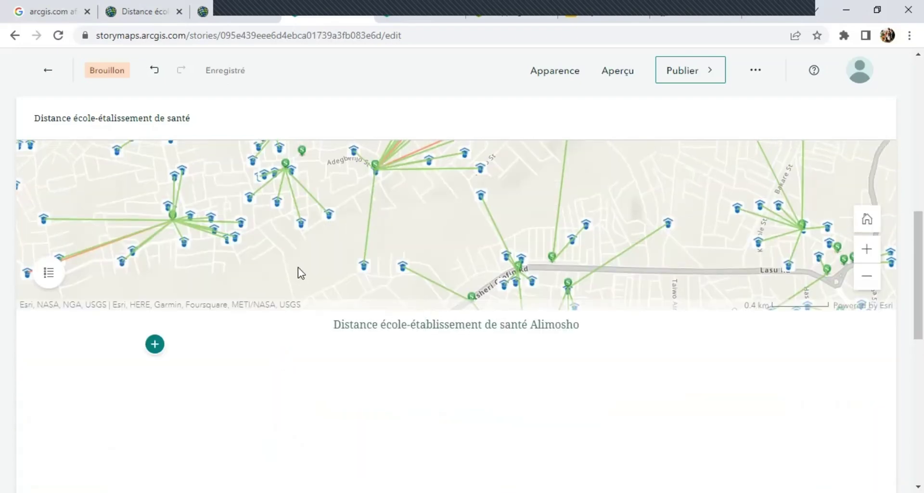
{"action": "scroll", "coordinate": [298, 267], "scroll_direction": "up", "scroll_amount": 10}
{"action": "scroll", "coordinate": [210, 423], "scroll_direction": "down", "scroll_amount": 3}
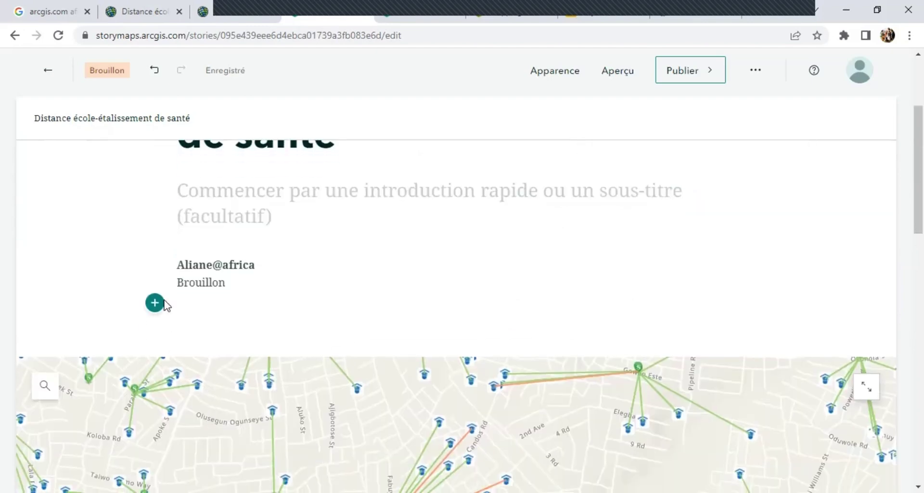
{"action": "left_click", "coordinate": [154, 303]}
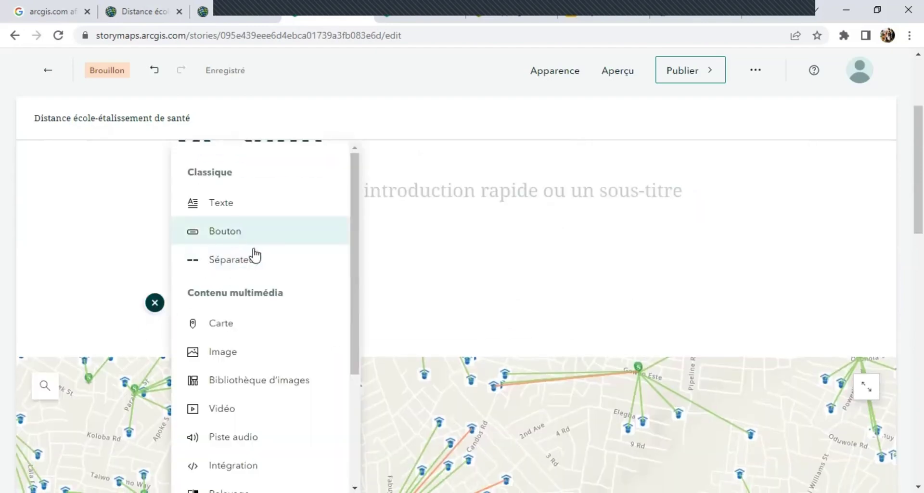
{"action": "left_click", "coordinate": [413, 416]}
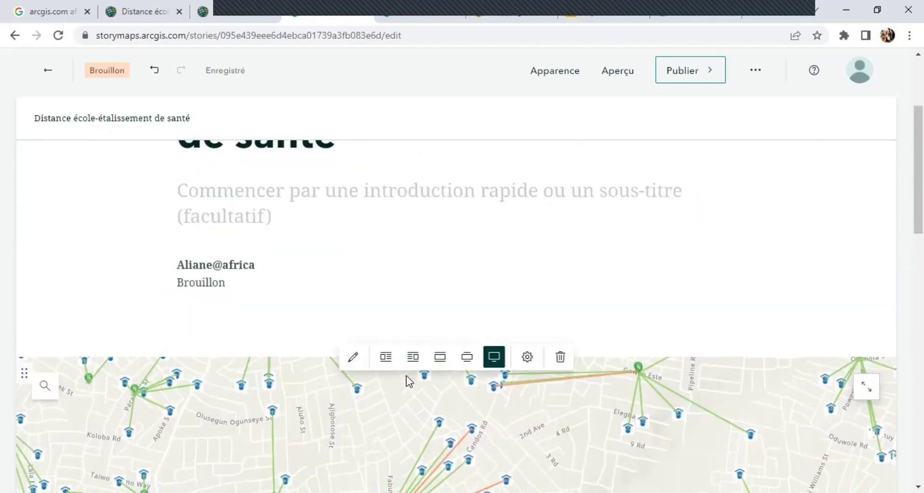
Float the map block to the left of the story text and place the cursor in the paragraph beside it
{"action": "left_click", "coordinate": [386, 356]}
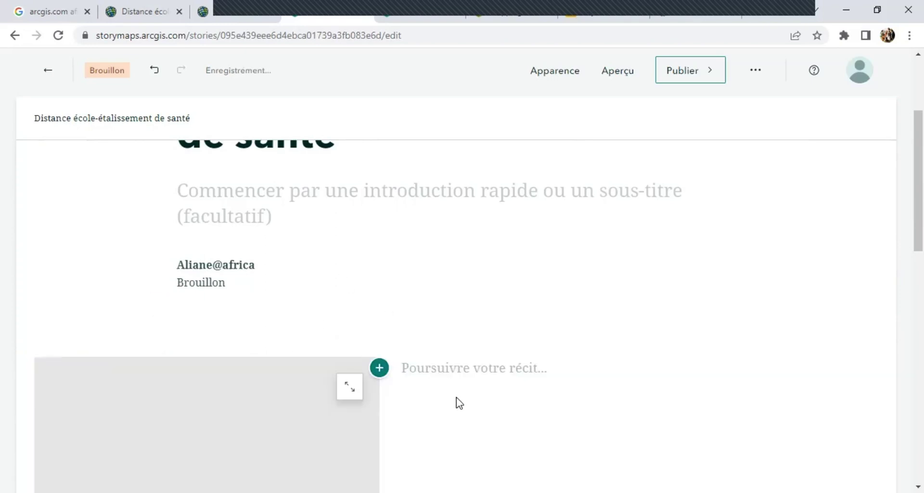
{"action": "left_click", "coordinate": [436, 369]}
{"action": "type", "text": "hV GVwd"}
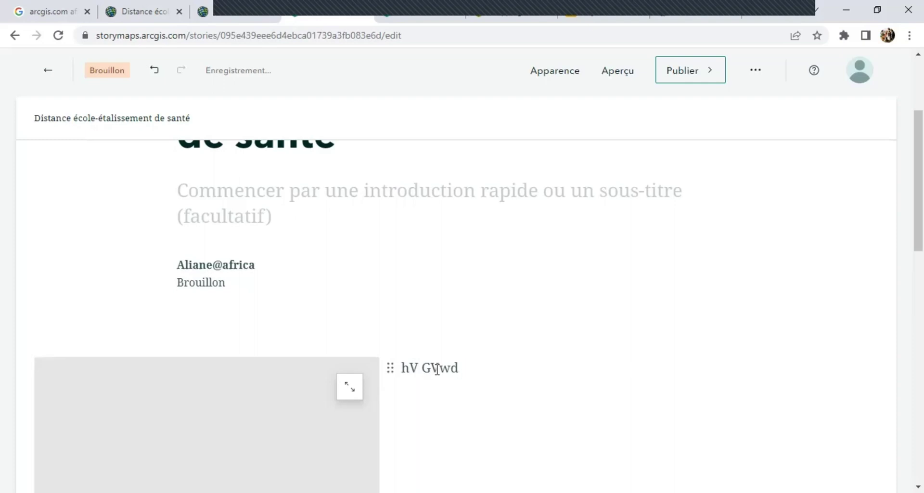
{"action": "type", "text": "a"}
{"action": "key", "text": "BackSpace"}
{"action": "key", "text": "BackSpace"}
{"action": "key", "text": "BackSpace"}
{"action": "key", "text": "BackSpace"}
{"action": "key", "text": "BackSpace"}
{"action": "key", "text": "BackSpace"}
{"action": "key", "text": "BackSpace"}
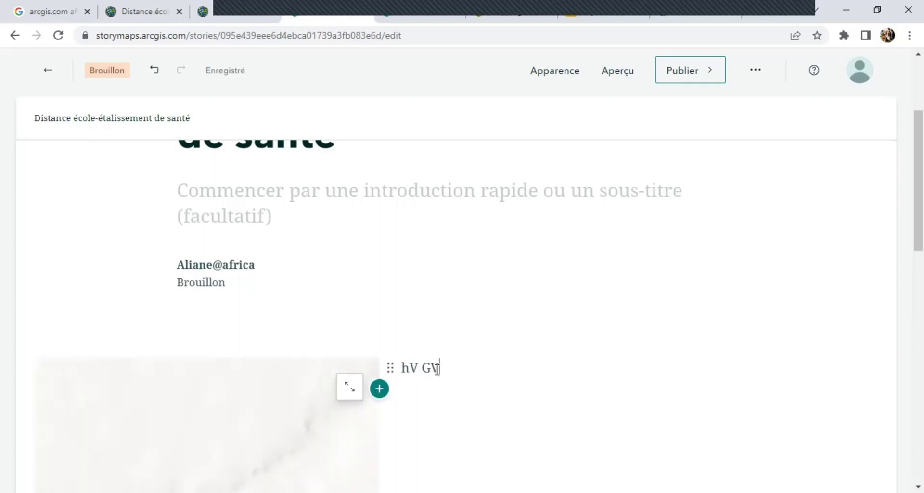
{"action": "key", "text": "BackSpace"}
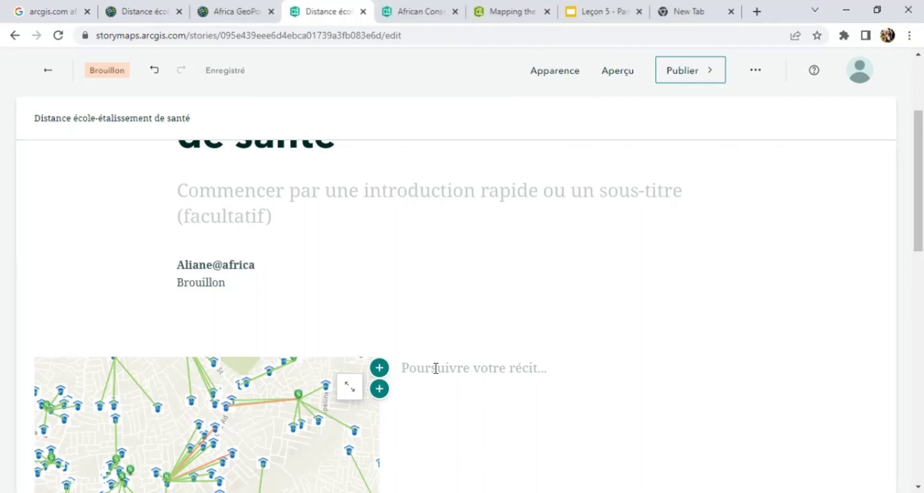
Write beside the map: "Les écoles les plus éloignées des établissement sont à risque élevé en cas d'urgence médicale."
{"action": "type", "text": "L"}
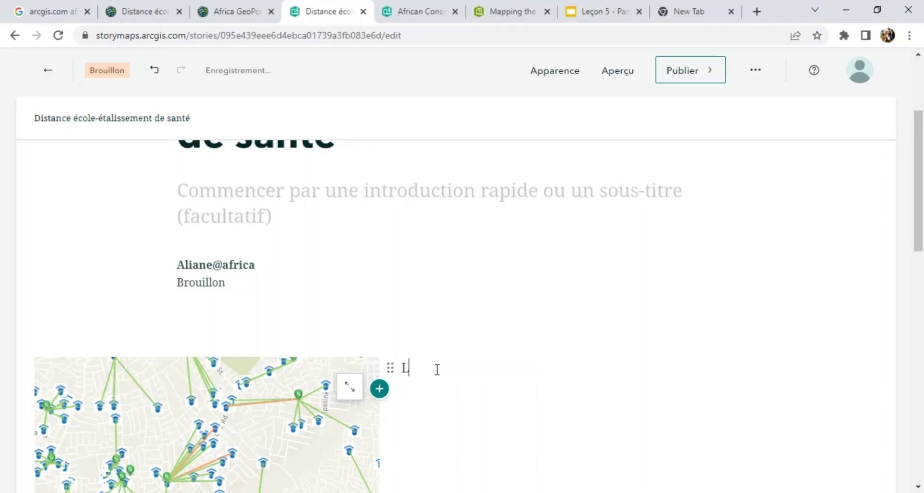
{"action": "type", "text": "es écoles les plus  130"}
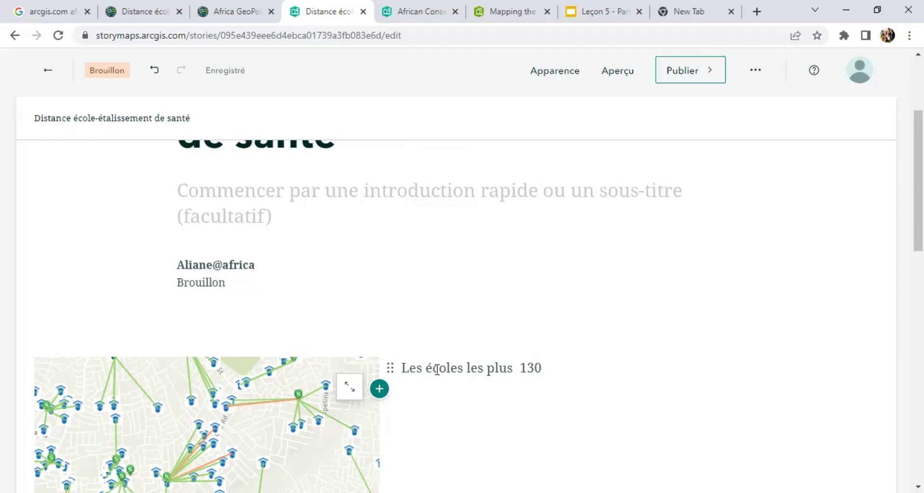
{"action": "key", "text": "BackSpace"}
{"action": "key", "text": "BackSpace"}
{"action": "key", "text": "BackSpace"}
{"action": "type", "text": "éloigné"}
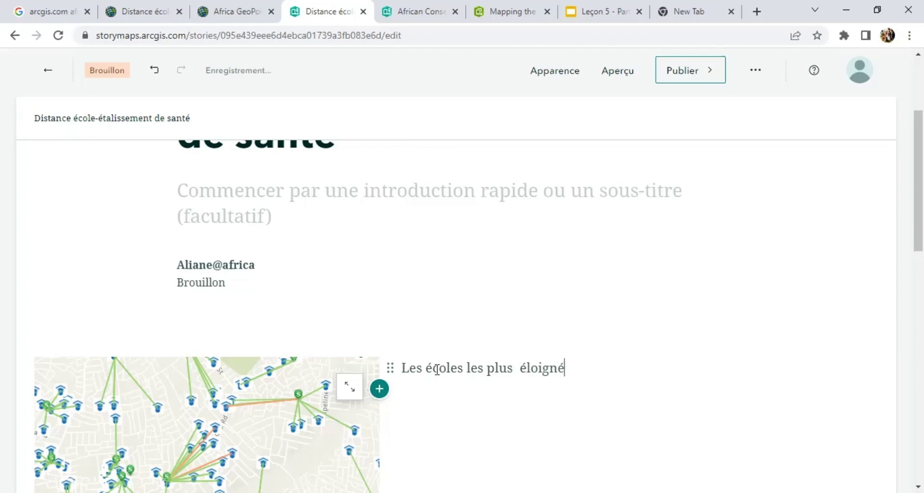
{"action": "type", "text": "es des "}
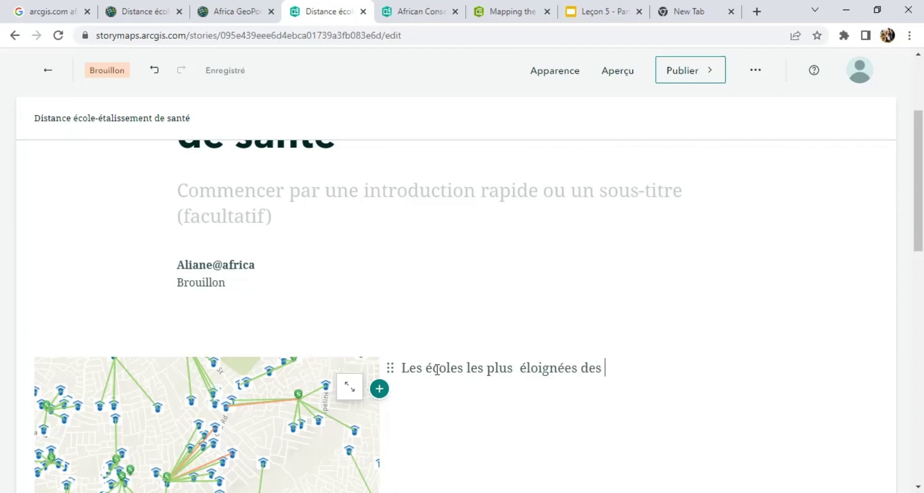
{"action": "type", "text": "établissement sont"}
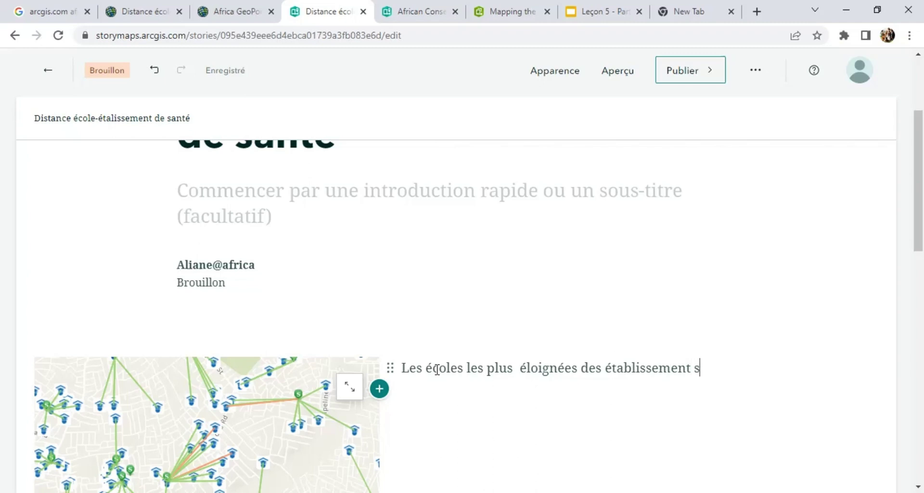
{"action": "type", "text": " à risqu"}
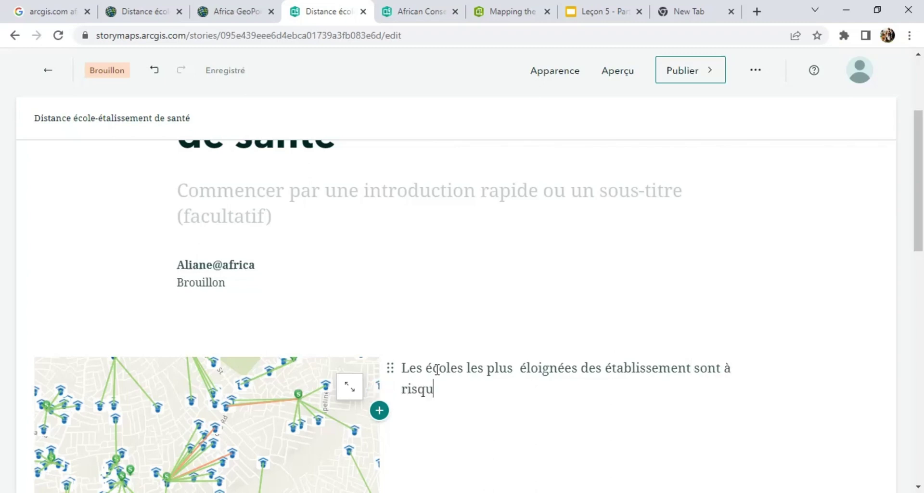
{"action": "type", "text": "e él"}
{"action": "key", "text": "alt"}
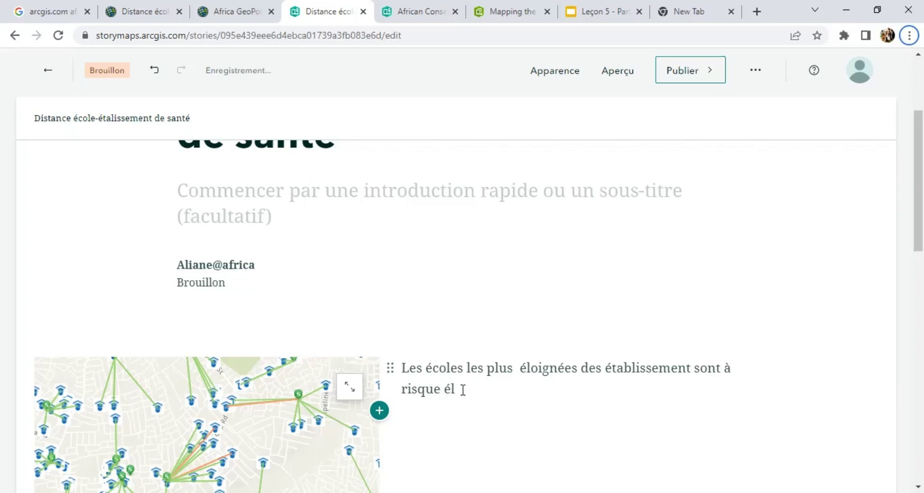
{"action": "type", "text": "e"}
{"action": "type", "text": "vé"}
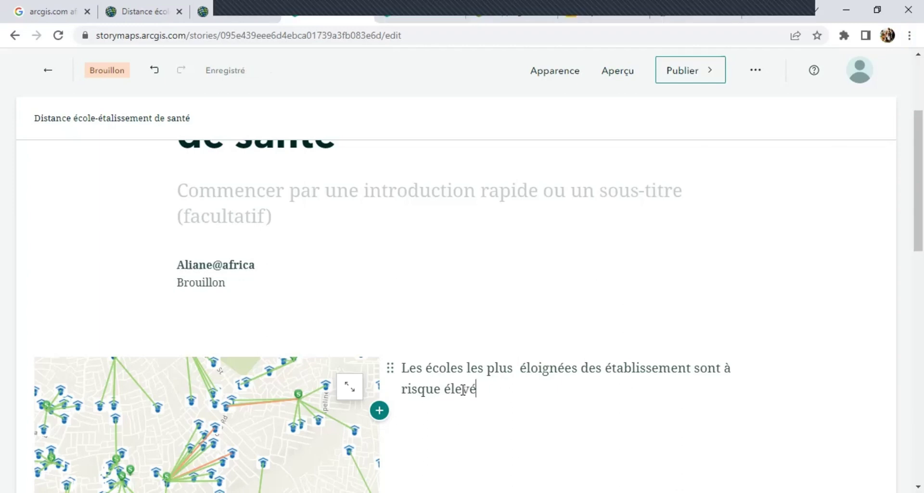
{"action": "type", "text": " en cas d'urgen"}
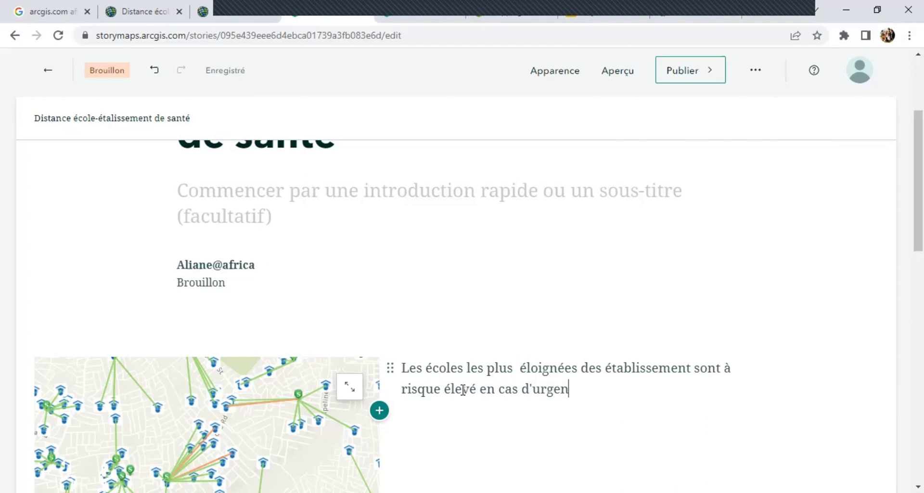
{"action": "type", "text": "ce médicale"}
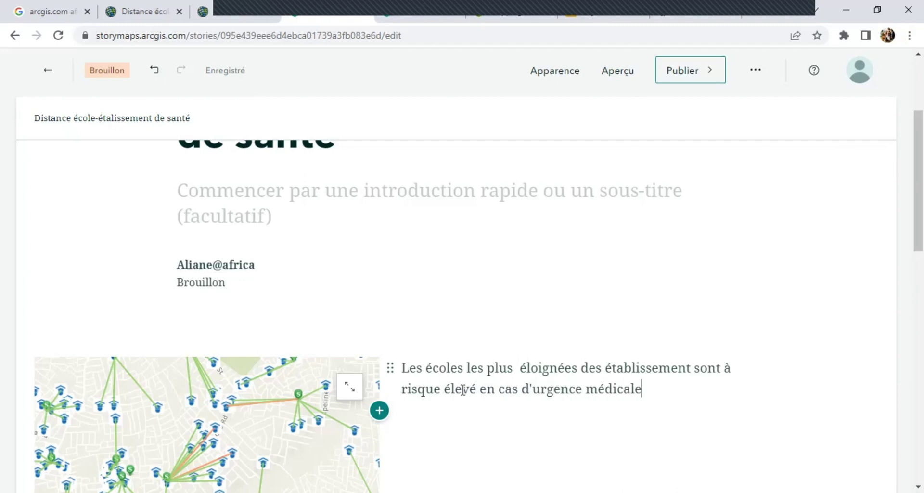
{"action": "type", "text": "."}
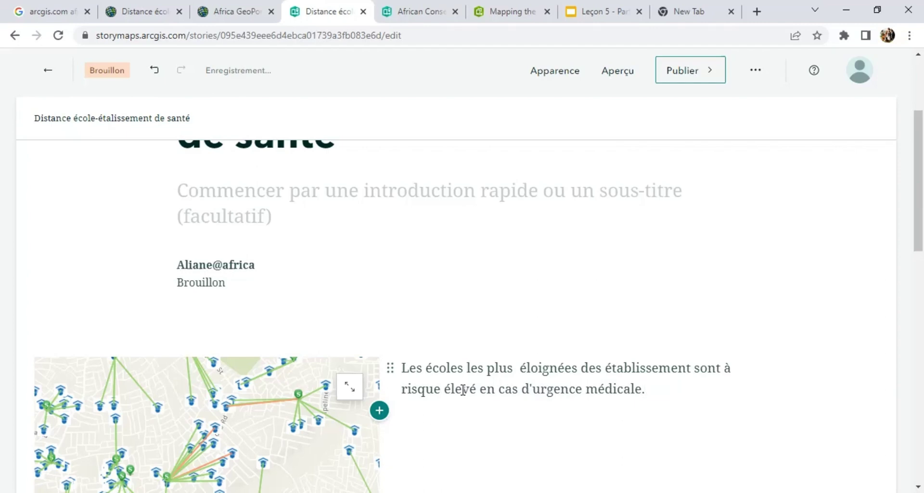
{"action": "mouse_move", "coordinate": [380, 412]}
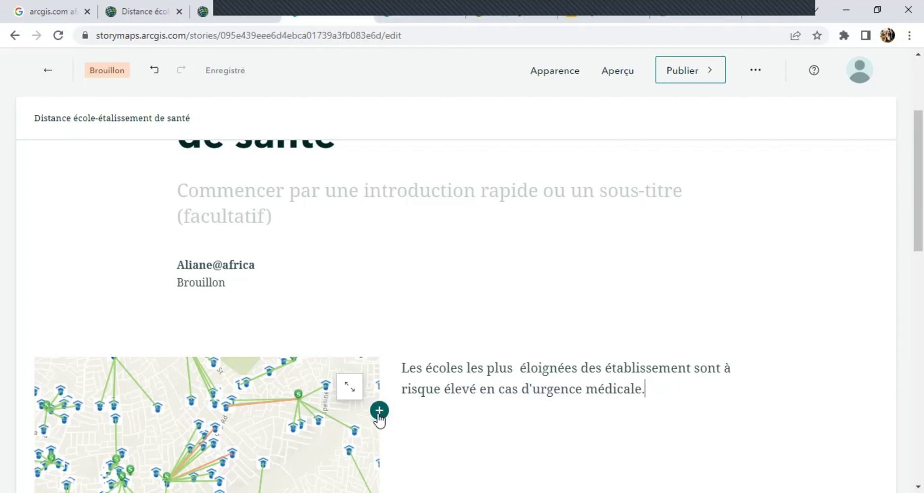
Open the story's publication options and set its sharing level to Tout le monde (public), then review the remaining options
{"action": "scroll", "coordinate": [322, 309], "scroll_direction": "up", "scroll_amount": 2}
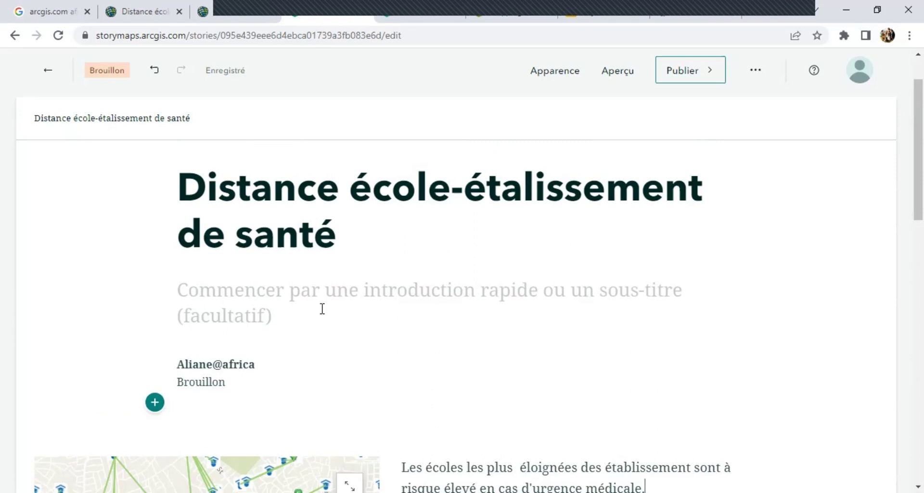
{"action": "left_click", "coordinate": [704, 71]}
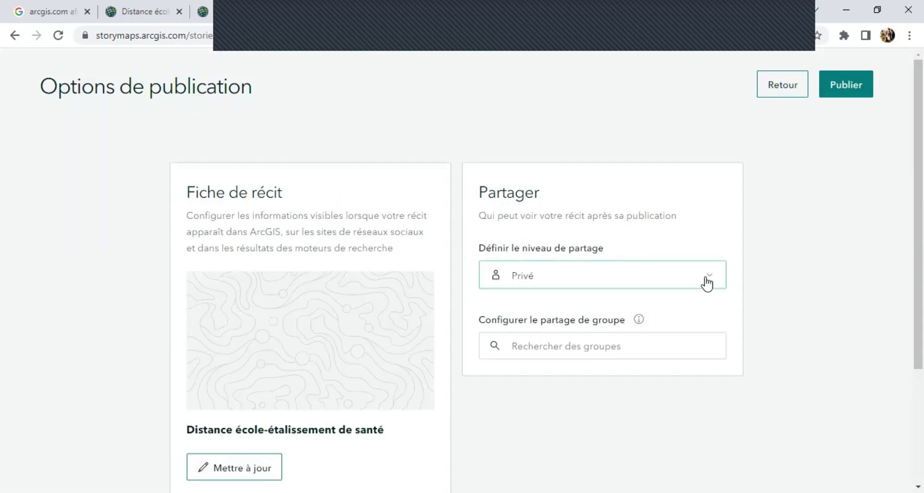
{"action": "left_click", "coordinate": [706, 284]}
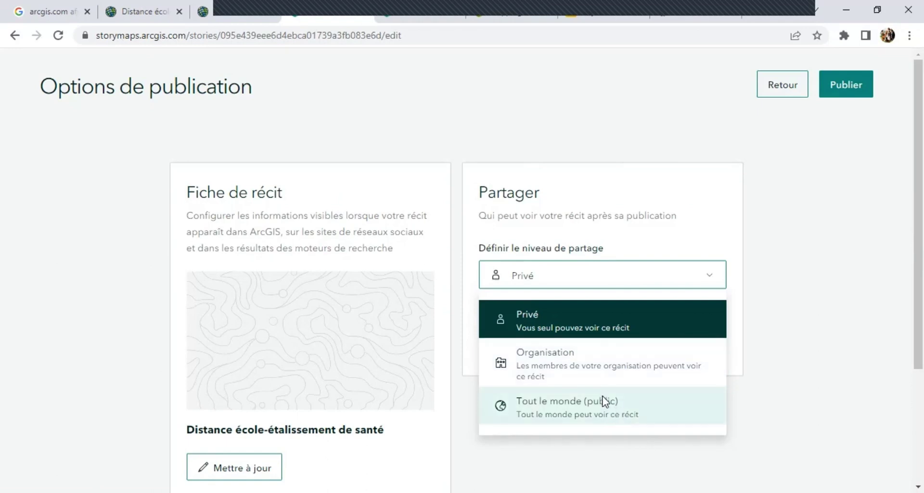
{"action": "left_click", "coordinate": [605, 403]}
{"action": "mouse_move", "coordinate": [637, 321]}
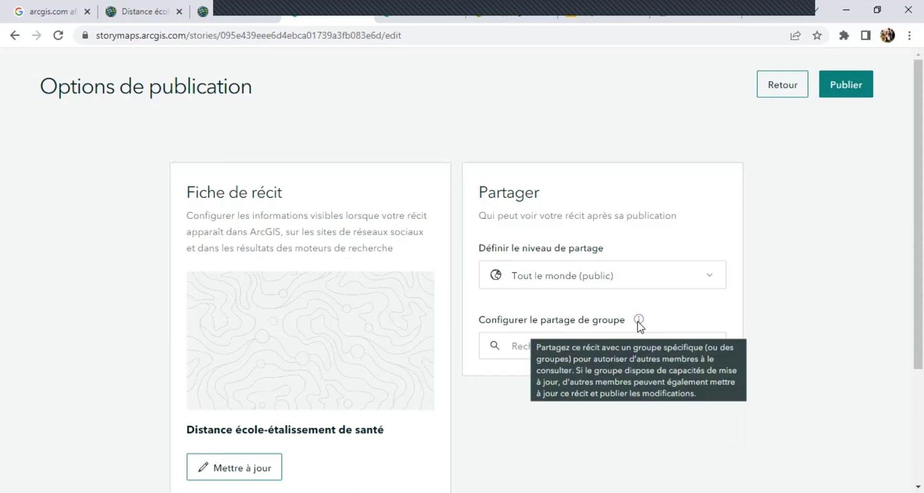
{"action": "scroll", "coordinate": [555, 315], "scroll_direction": "down", "scroll_amount": 1}
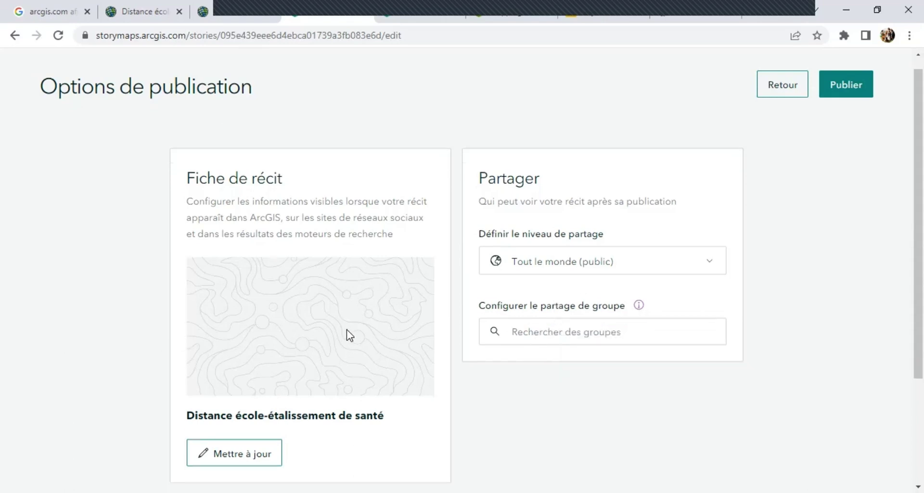
{"action": "scroll", "coordinate": [347, 329], "scroll_direction": "down", "scroll_amount": 1}
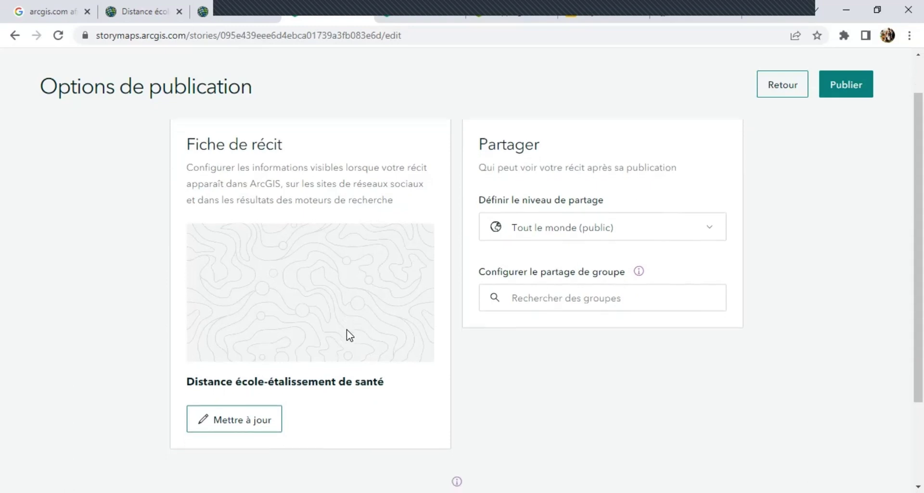
{"action": "scroll", "coordinate": [554, 245], "scroll_direction": "down", "scroll_amount": 3}
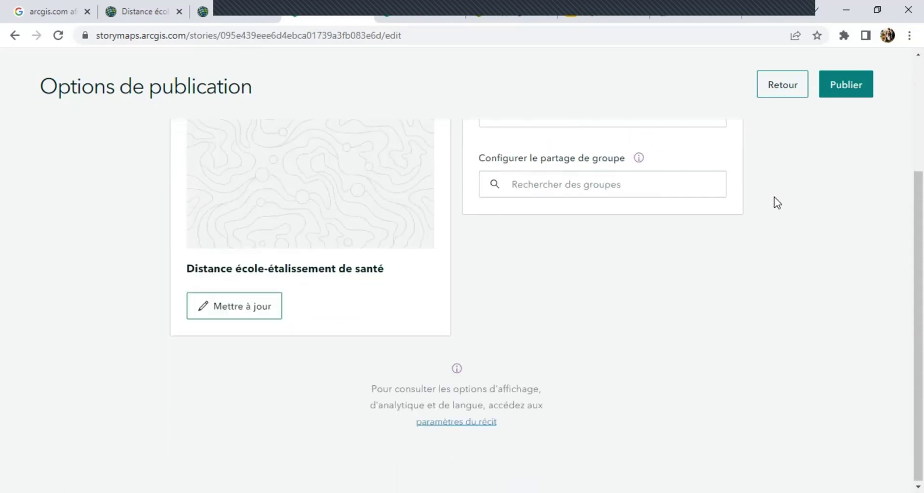
Publish the story despite the content needing authentication, and share its map and layers with everyone
{"action": "left_click", "coordinate": [845, 95]}
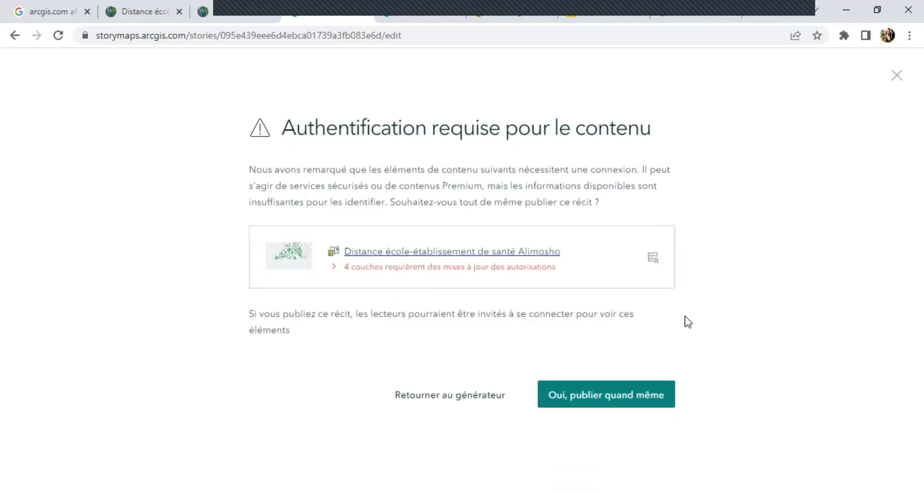
{"action": "left_click", "coordinate": [581, 398]}
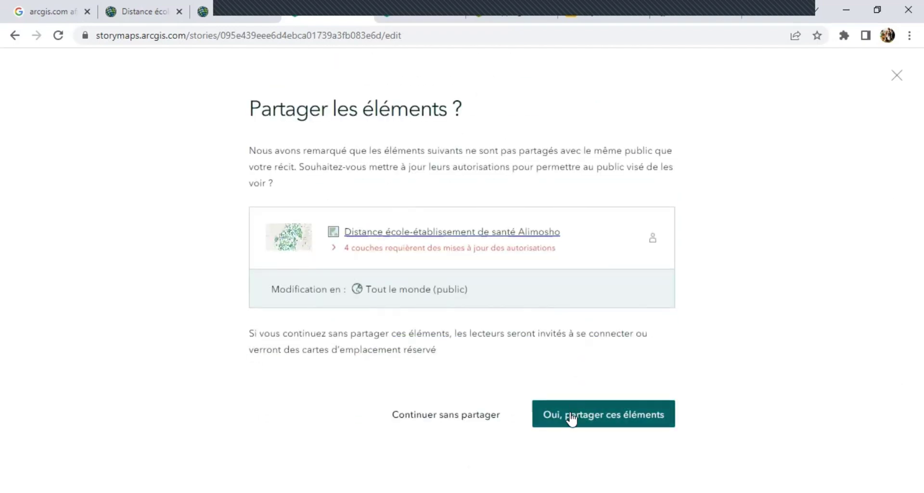
{"action": "left_click", "coordinate": [572, 417]}
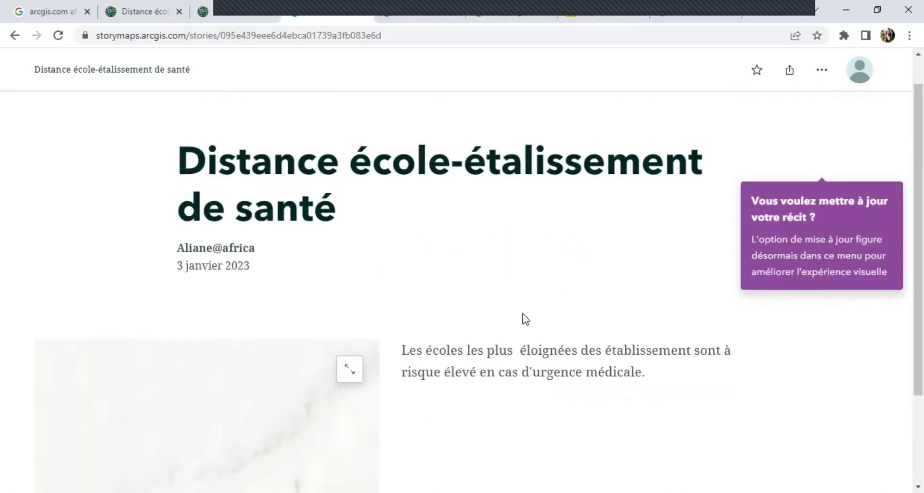
Examine the published story's map in expanded view, looking around Alimosho and reading the legend, and return to the story
{"action": "scroll", "coordinate": [526, 319], "scroll_direction": "down", "scroll_amount": 3}
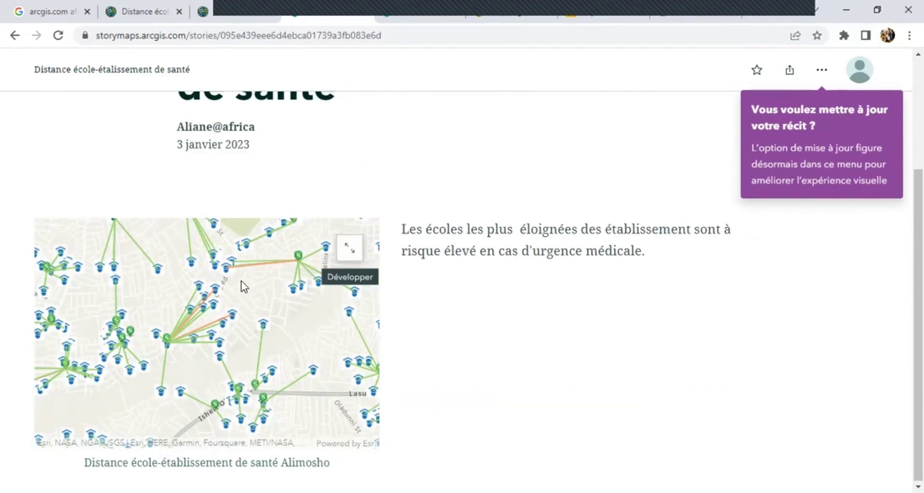
{"action": "left_click", "coordinate": [349, 250]}
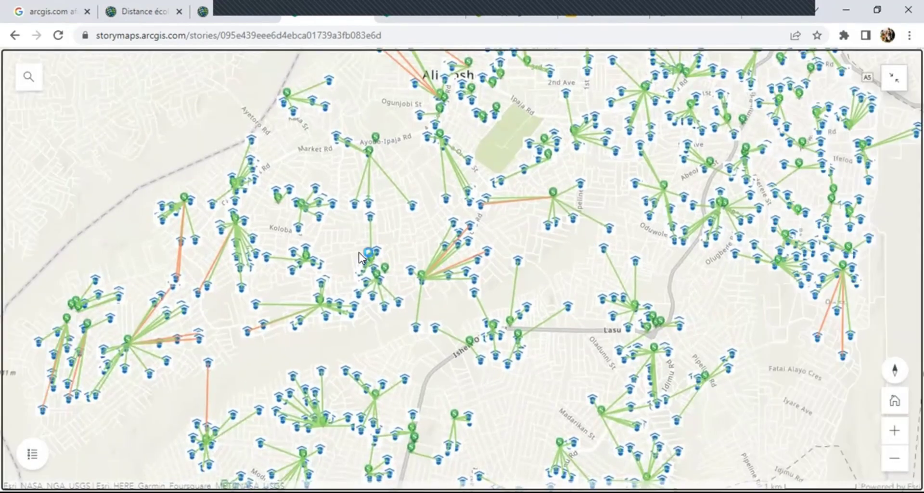
{"action": "left_click_drag", "start_coordinate": [367, 260], "coordinate": [299, 181]}
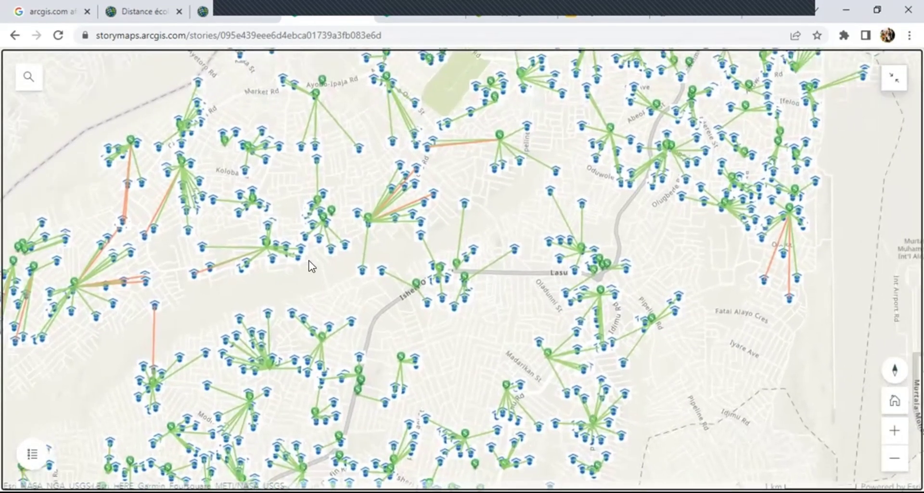
{"action": "left_click_drag", "start_coordinate": [309, 264], "coordinate": [300, 342]}
{"action": "left_click", "coordinate": [33, 456]}
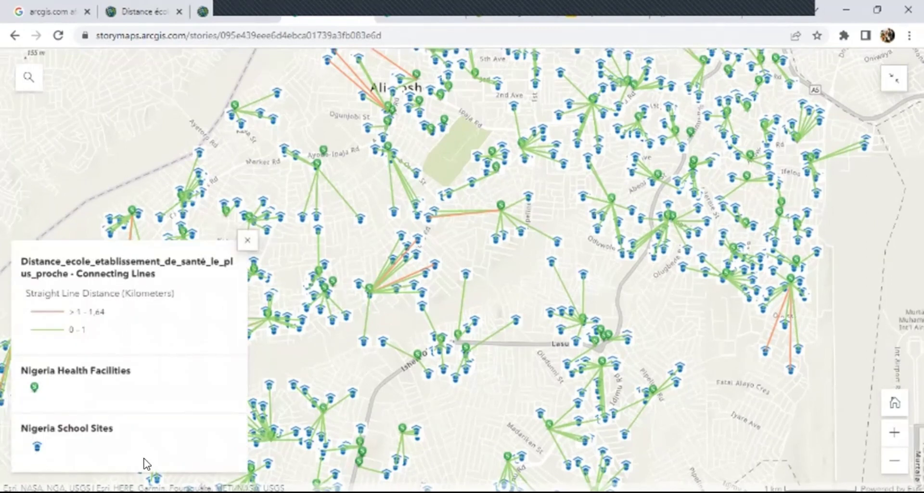
{"action": "left_click", "coordinate": [247, 239]}
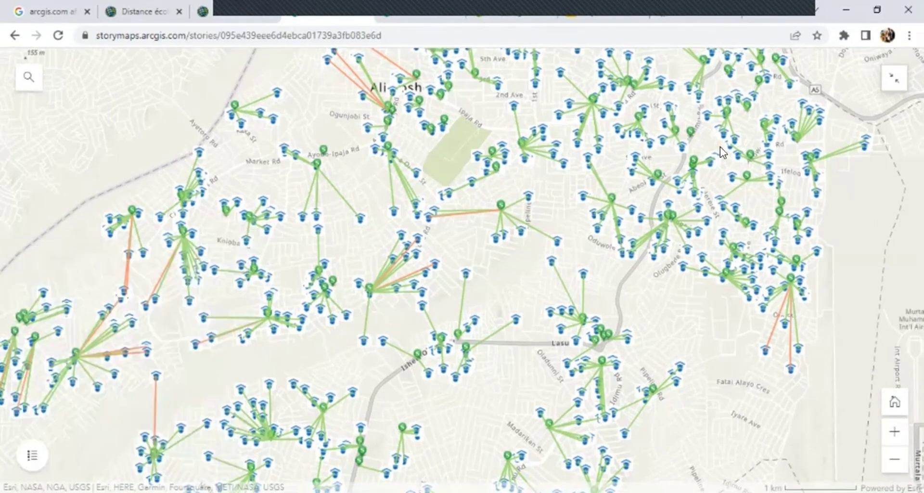
{"action": "left_click", "coordinate": [890, 81]}
View the published story's additional options and the ways it can be shared
{"action": "scroll", "coordinate": [487, 210], "scroll_direction": "up", "scroll_amount": 3}
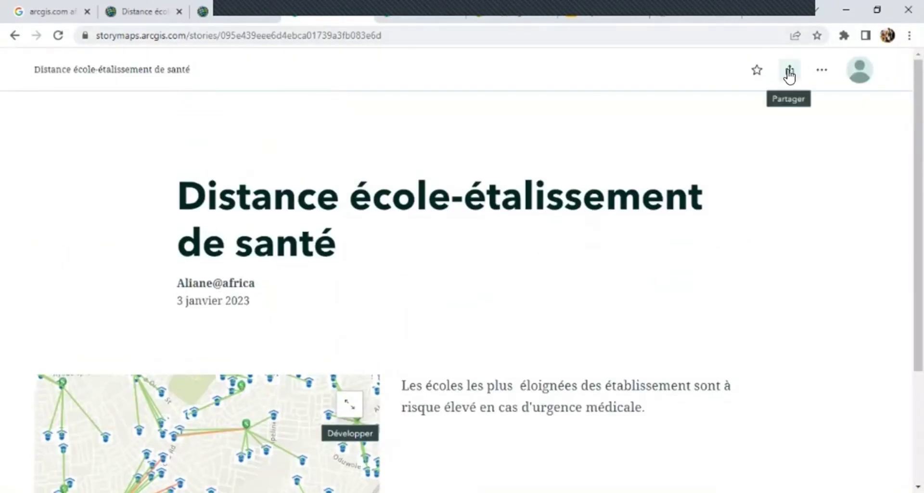
{"action": "left_click", "coordinate": [818, 74]}
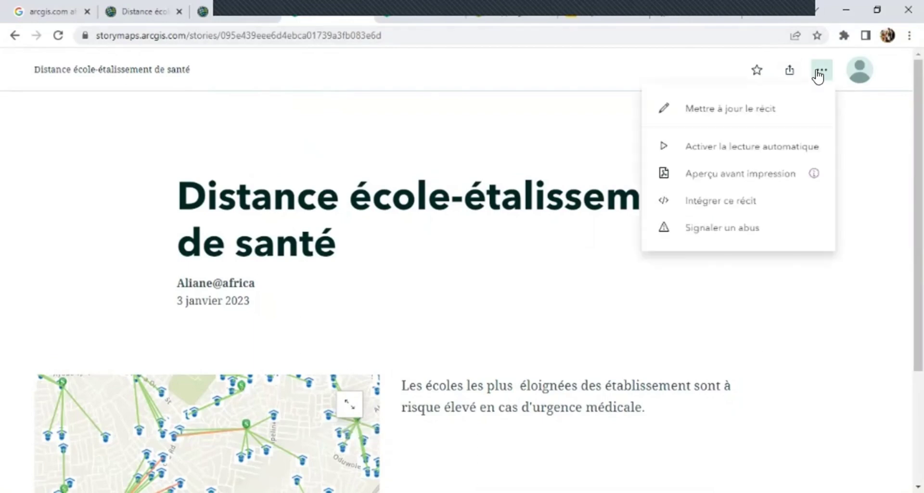
{"action": "left_click", "coordinate": [788, 76]}
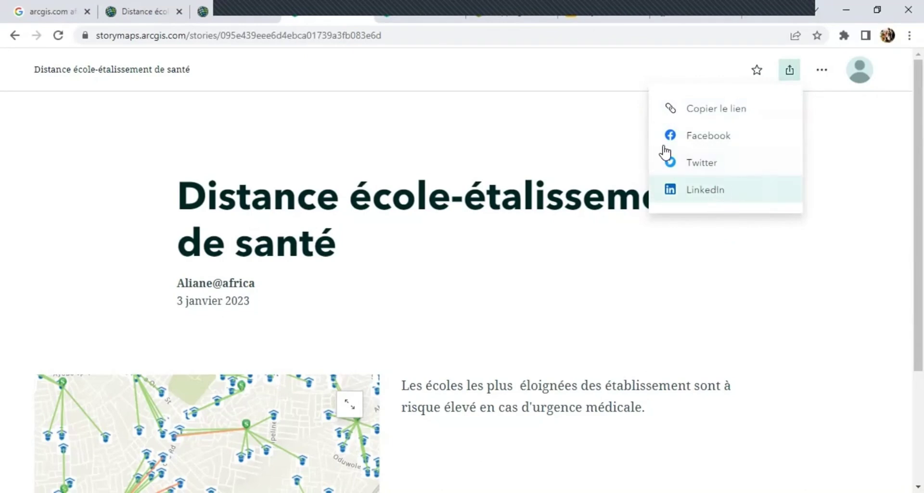
{"action": "scroll", "coordinate": [563, 125], "scroll_direction": "down", "scroll_amount": 2}
{"action": "scroll", "coordinate": [564, 126], "scroll_direction": "up", "scroll_amount": 2}
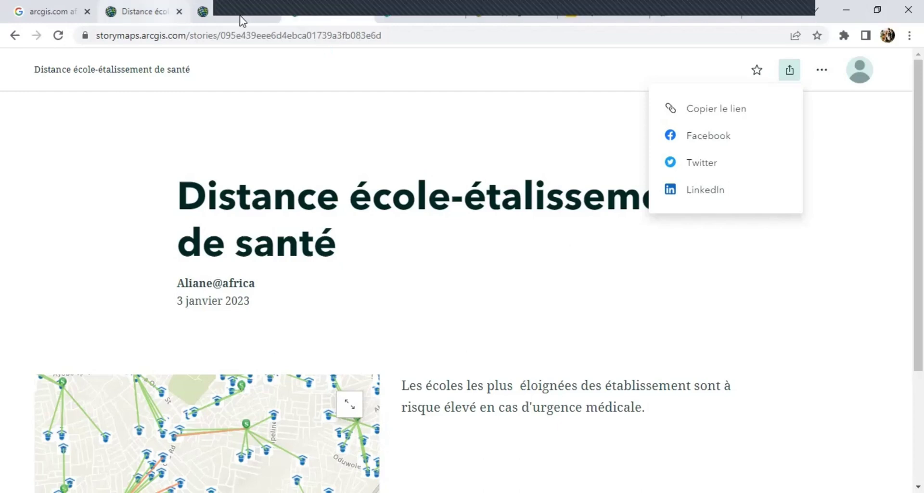
Switch to Africa GeoPortal, open Instant Apps from its app list in a separate tab and view the template gallery
{"action": "left_click", "coordinate": [239, 15]}
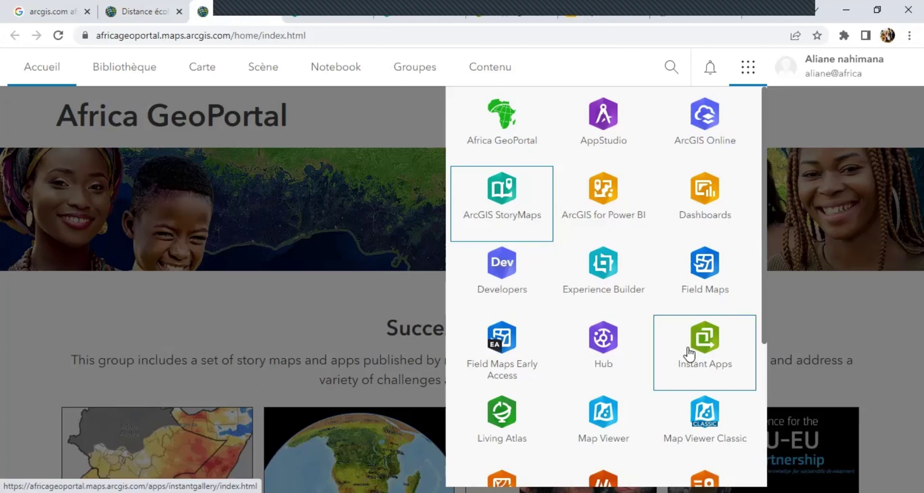
{"action": "right_click", "coordinate": [705, 353]}
{"action": "key", "text": "Escape"}
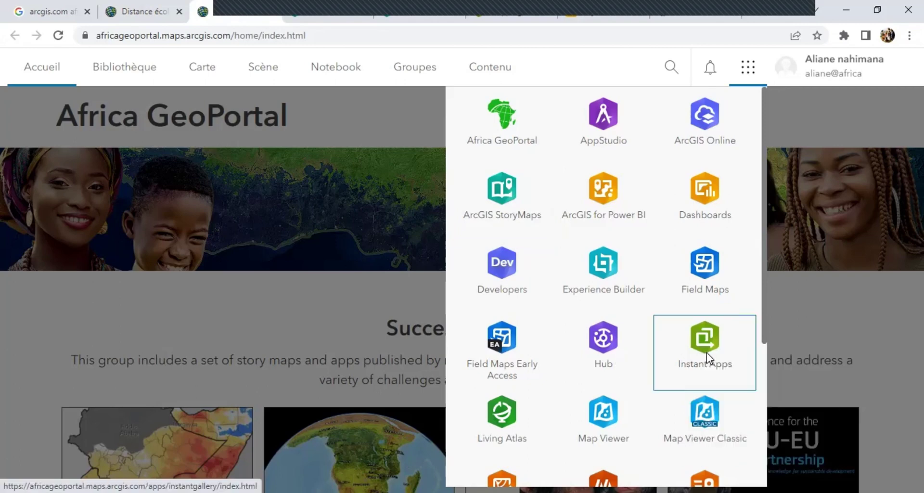
{"action": "left_click", "coordinate": [362, 18]}
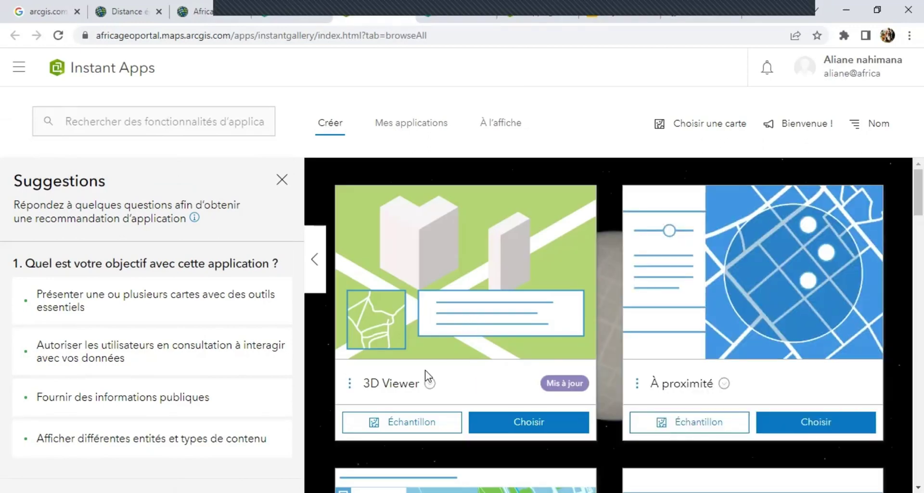
{"action": "scroll", "coordinate": [427, 377], "scroll_direction": "down", "scroll_amount": 1}
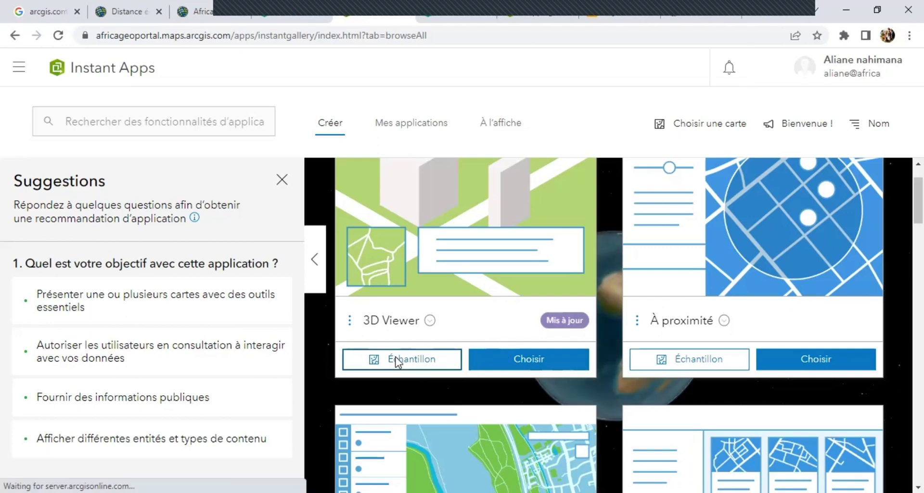
Preview the sample of the 3D Viewer template and return to the template gallery
{"action": "left_click", "coordinate": [396, 362]}
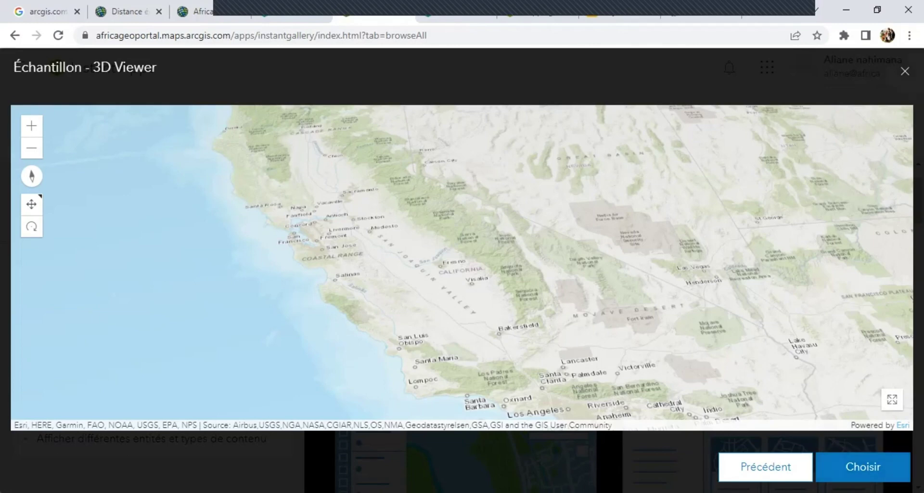
{"action": "left_click", "coordinate": [904, 70]}
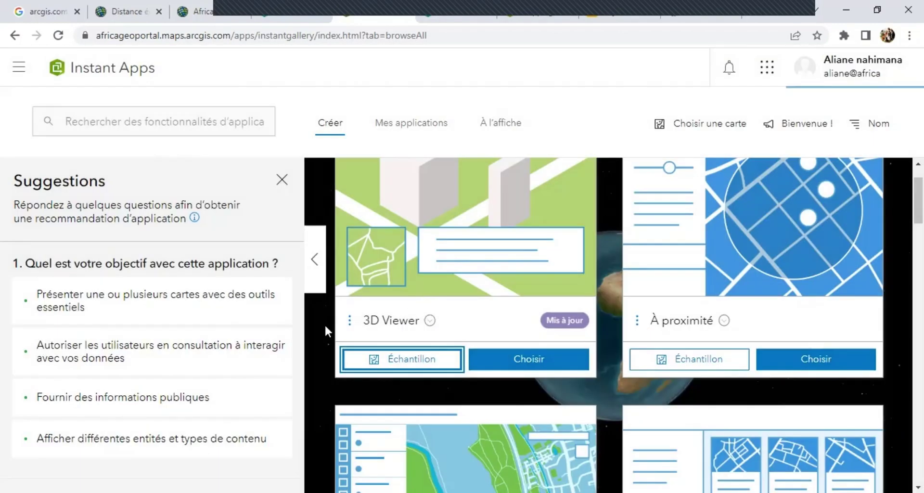
{"action": "left_click", "coordinate": [267, 349]}
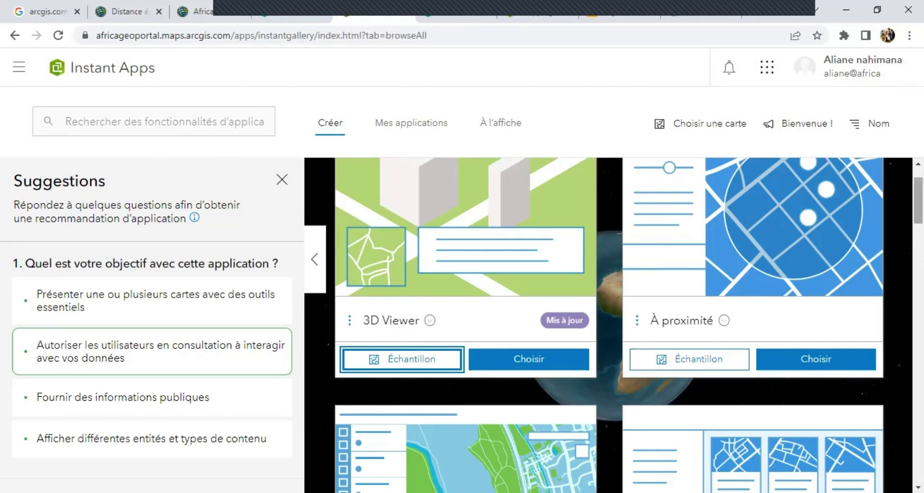
Browse the other templates in the gallery, such as Barre latérale, Curseur, Décompte and Encarts, and return to its beginning
{"action": "scroll", "coordinate": [608, 325], "scroll_direction": "down", "scroll_amount": 5}
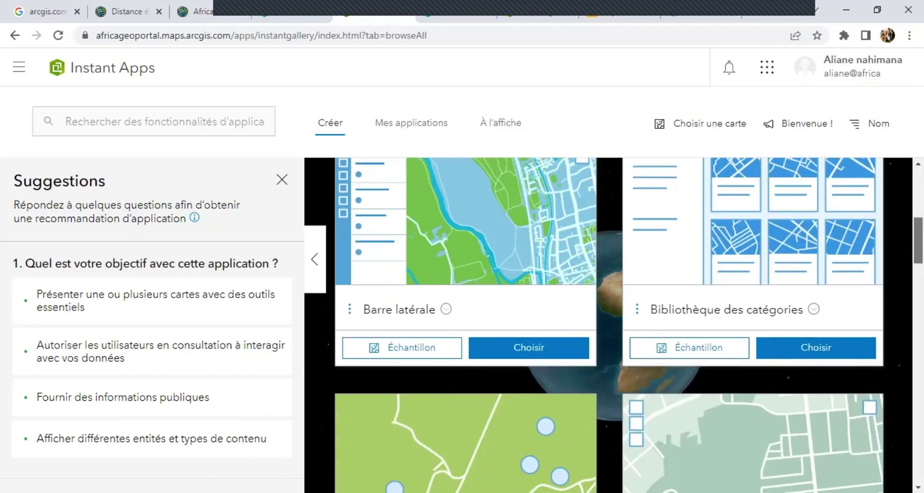
{"action": "scroll", "coordinate": [608, 325], "scroll_direction": "down", "scroll_amount": 2}
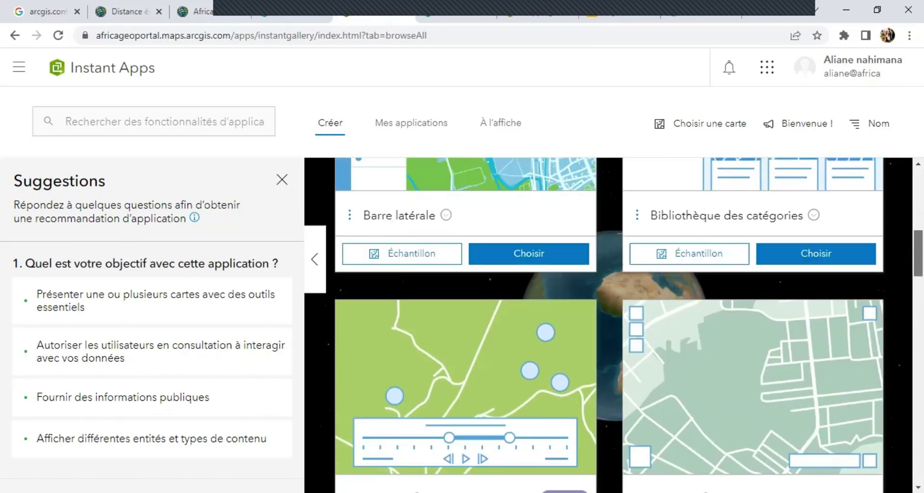
{"action": "scroll", "coordinate": [459, 212], "scroll_direction": "down", "scroll_amount": 5}
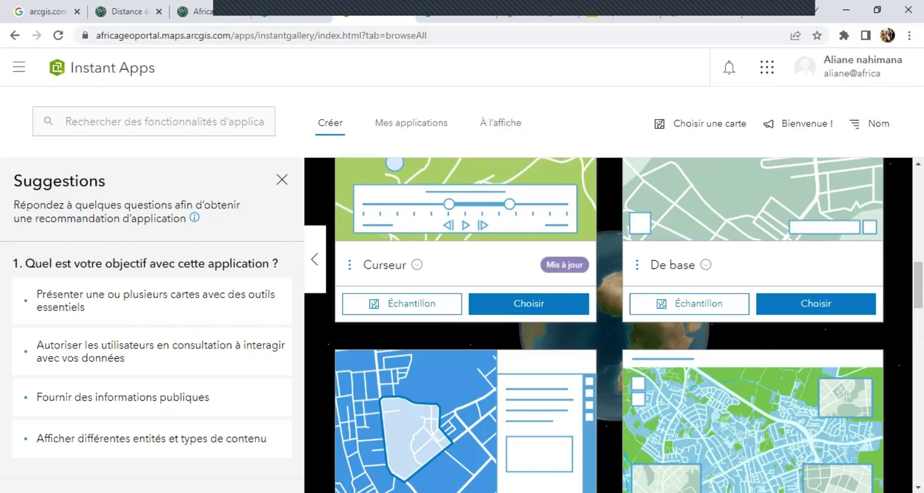
{"action": "scroll", "coordinate": [608, 325], "scroll_direction": "down", "scroll_amount": 3}
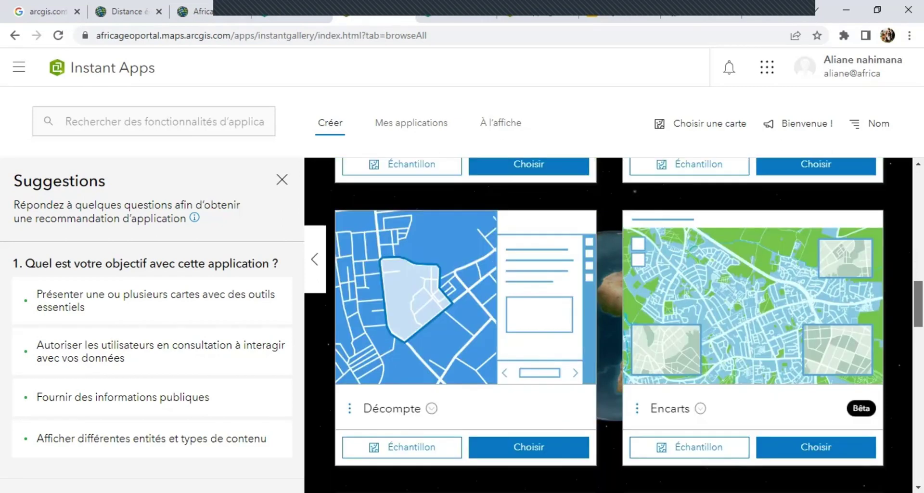
{"action": "scroll", "coordinate": [608, 325], "scroll_direction": "down", "scroll_amount": 1}
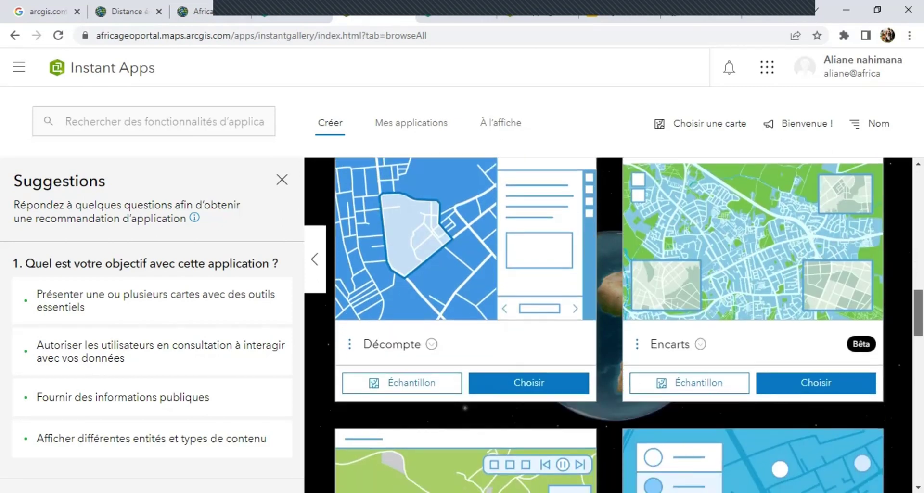
{"action": "scroll", "coordinate": [609, 325], "scroll_direction": "down", "scroll_amount": 1}
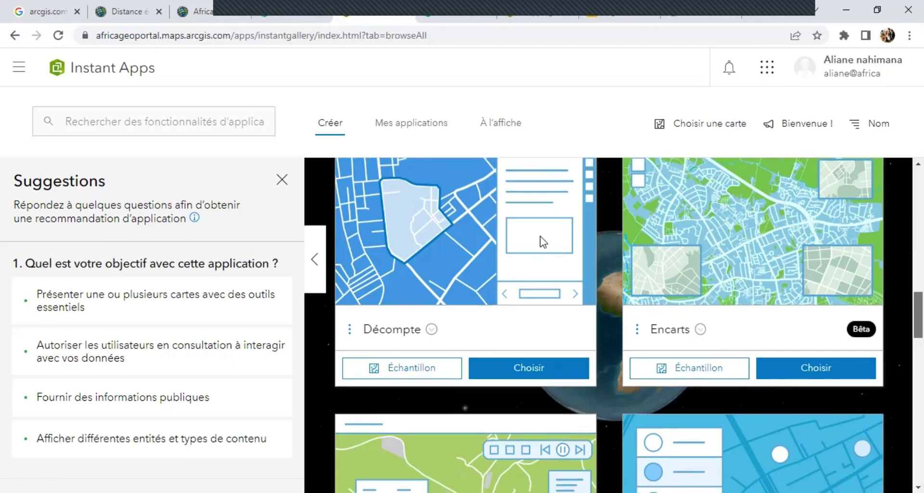
{"action": "scroll", "coordinate": [431, 273], "scroll_direction": "up", "scroll_amount": 10}
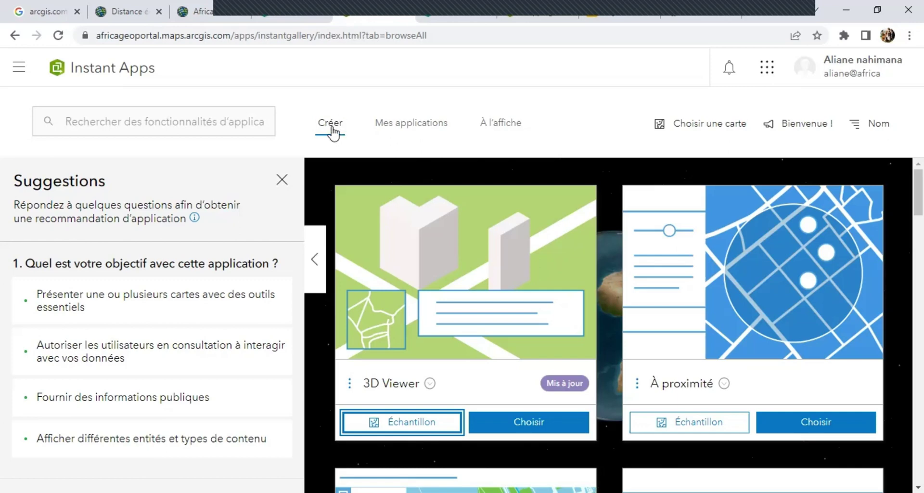
View the existing-apps section, Mes applications, and read through the featured blog article on the Barre latérale template
{"action": "left_click", "coordinate": [414, 137]}
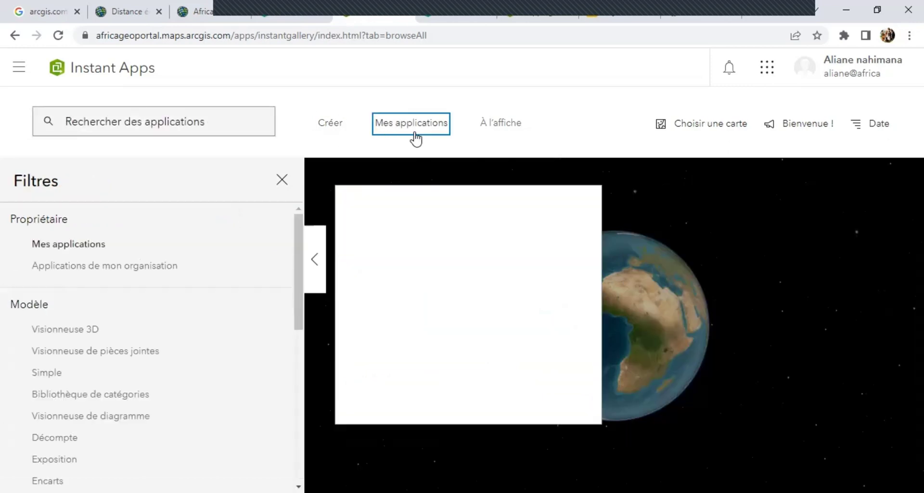
{"action": "left_click", "coordinate": [490, 130]}
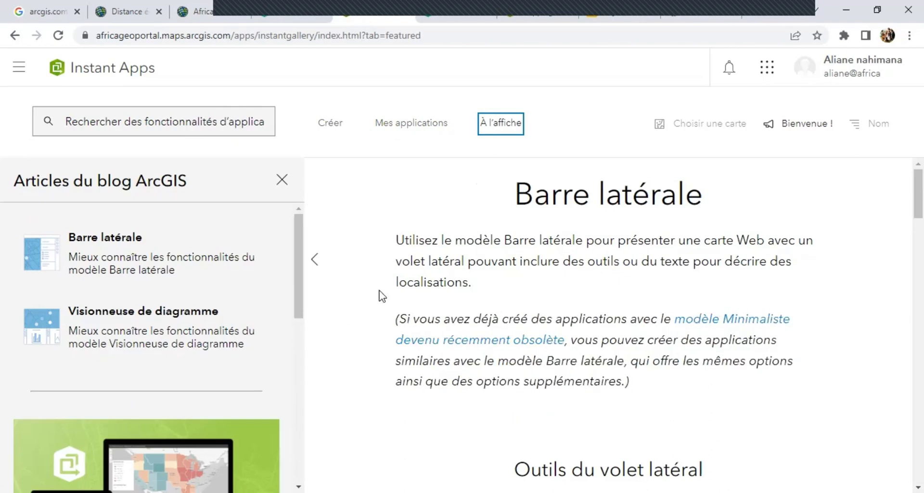
{"action": "scroll", "coordinate": [277, 322], "scroll_direction": "down", "scroll_amount": 3}
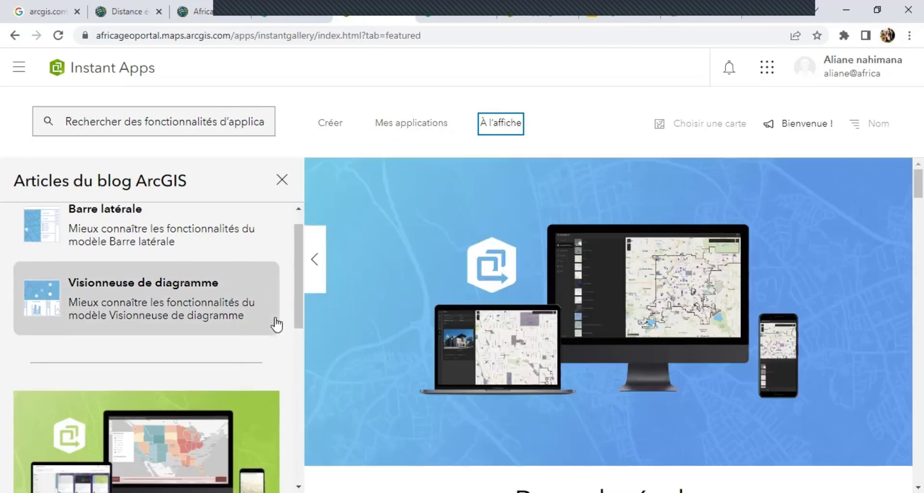
{"action": "scroll", "coordinate": [532, 377], "scroll_direction": "down", "scroll_amount": 10}
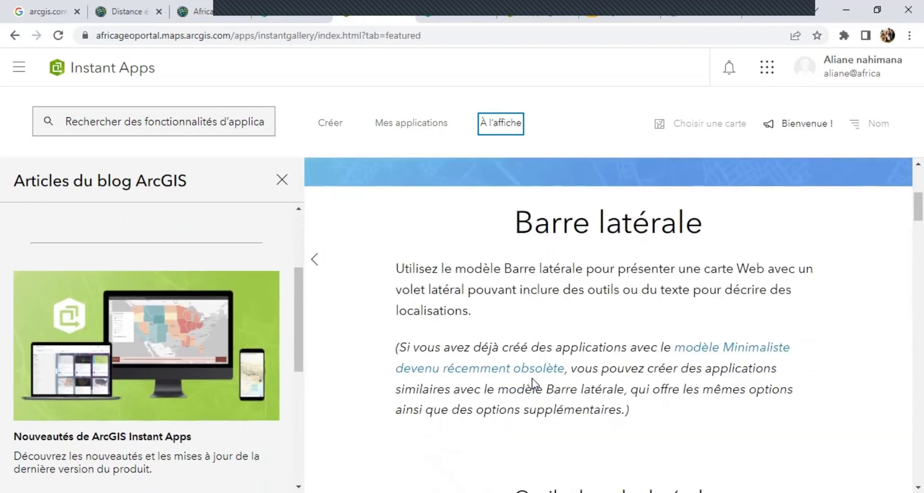
{"action": "scroll", "coordinate": [532, 377], "scroll_direction": "up", "scroll_amount": 8}
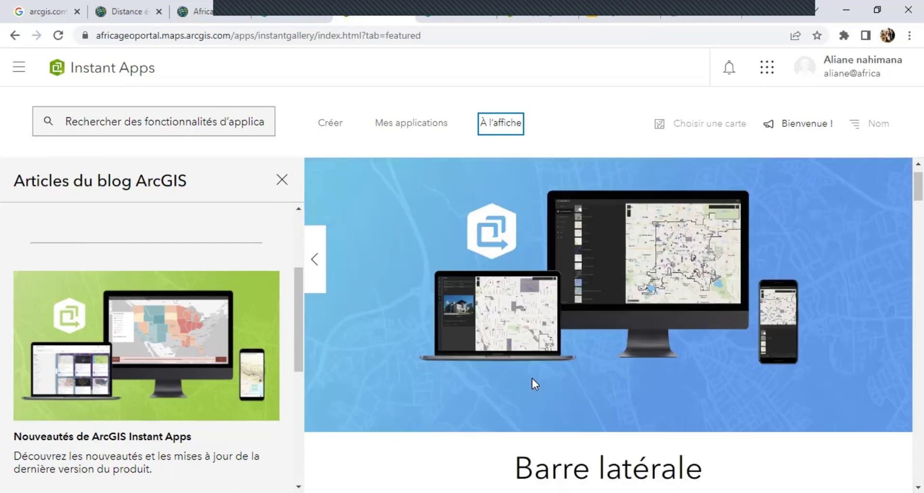
{"action": "scroll", "coordinate": [532, 377], "scroll_direction": "down", "scroll_amount": 3}
{"action": "scroll", "coordinate": [532, 378], "scroll_direction": "down", "scroll_amount": 15}
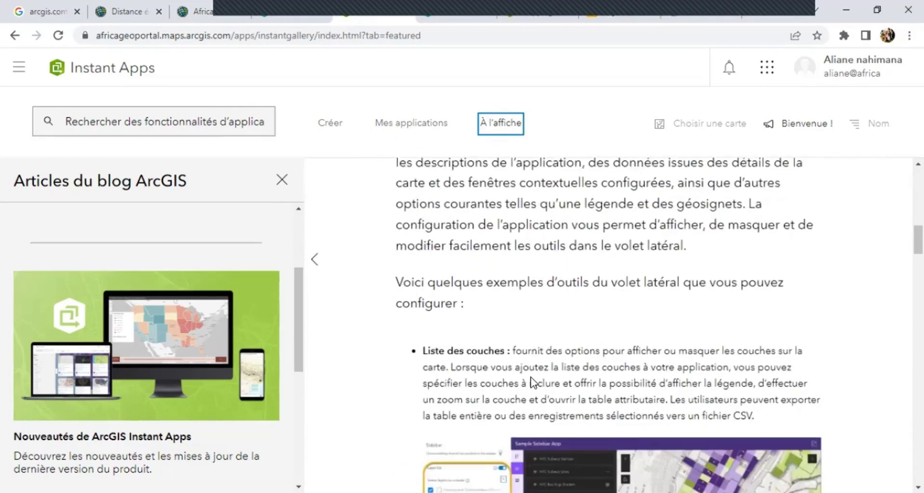
{"action": "scroll", "coordinate": [531, 381], "scroll_direction": "down", "scroll_amount": 15}
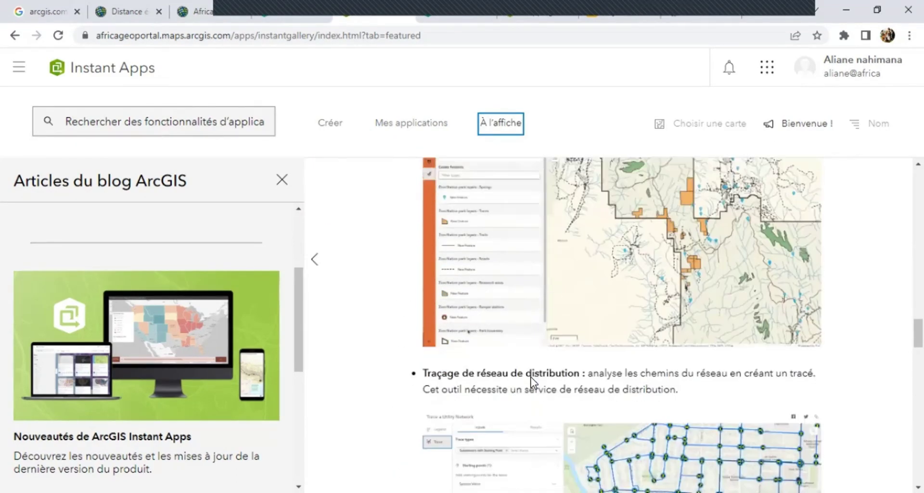
{"action": "scroll", "coordinate": [531, 380], "scroll_direction": "down", "scroll_amount": 15}
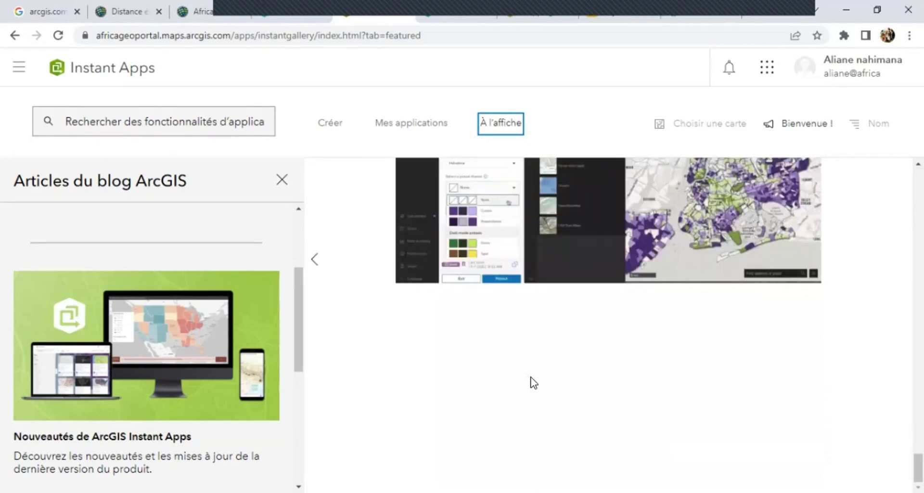
Return to the creation gallery and create an app from the À proximité template titled "Application établissement de santé plus proche de mon école"
{"action": "left_click", "coordinate": [331, 128]}
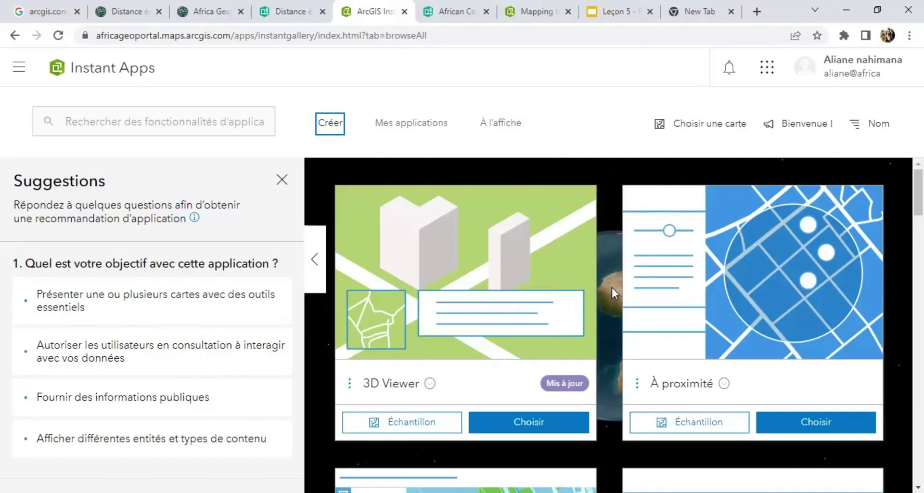
{"action": "scroll", "coordinate": [614, 287], "scroll_direction": "down", "scroll_amount": 1}
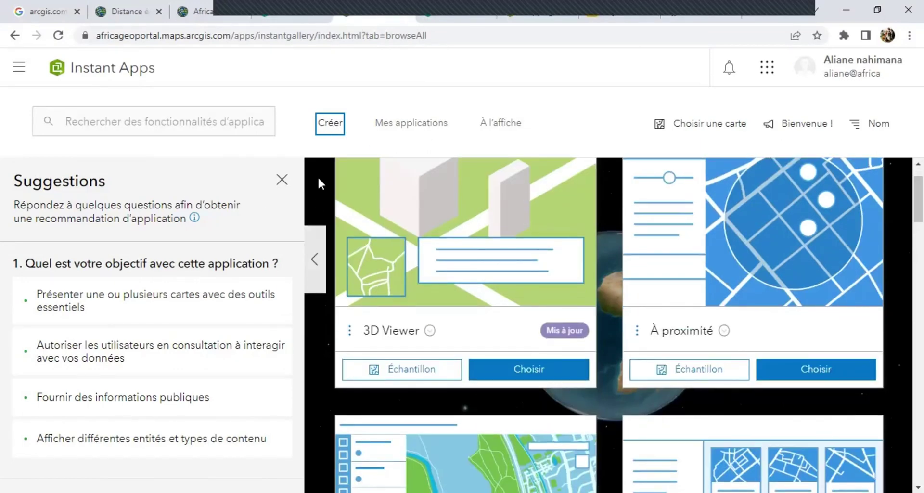
{"action": "scroll", "coordinate": [318, 176], "scroll_direction": "up", "scroll_amount": 1}
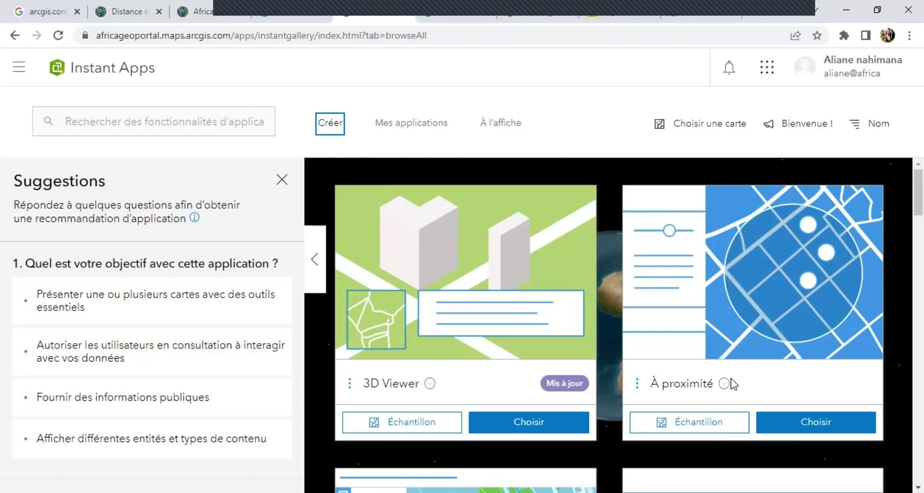
{"action": "scroll", "coordinate": [834, 388], "scroll_direction": "down", "scroll_amount": 1}
{"action": "left_click", "coordinate": [834, 387]}
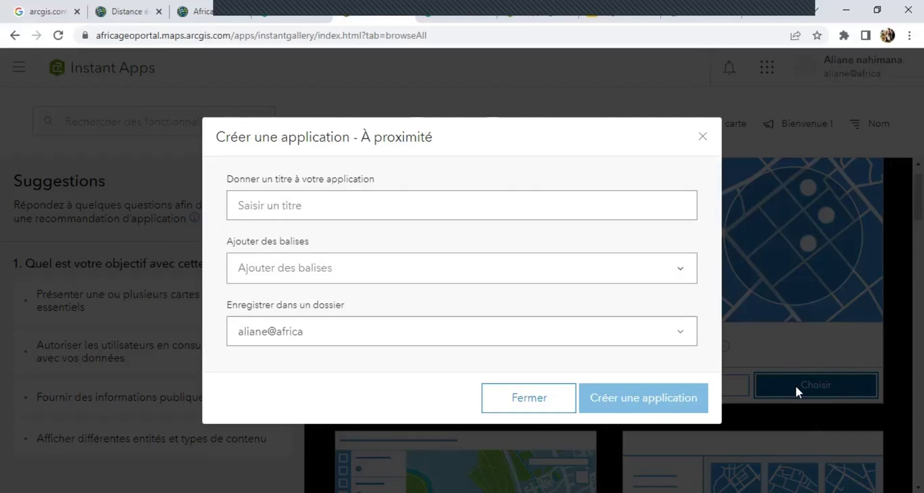
{"action": "left_click", "coordinate": [388, 205]}
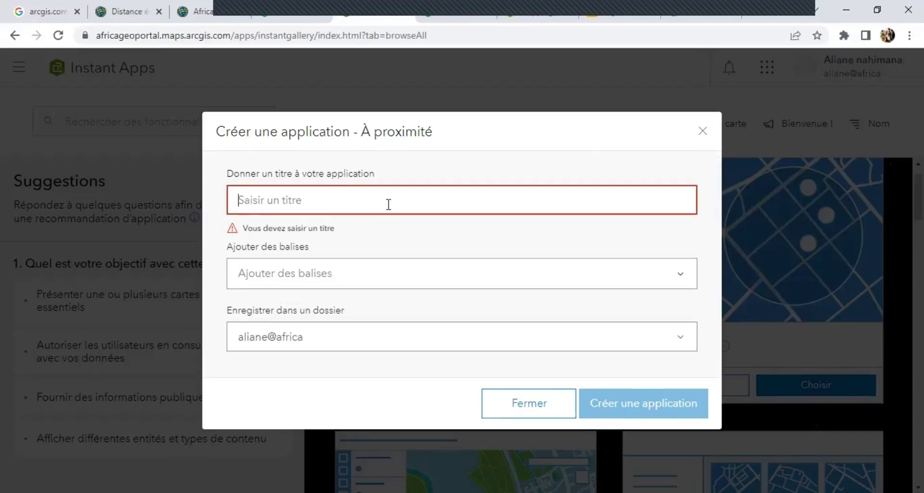
{"action": "type", "text": "Ap"}
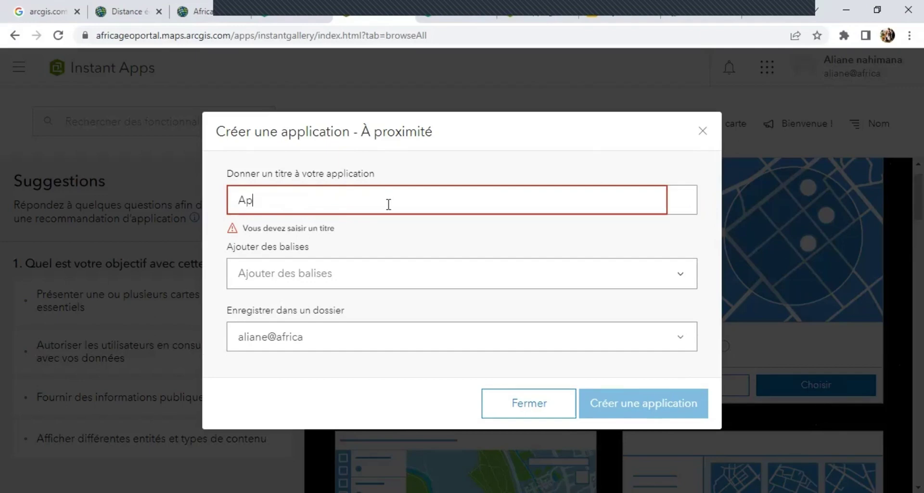
{"action": "type", "text": "plication"}
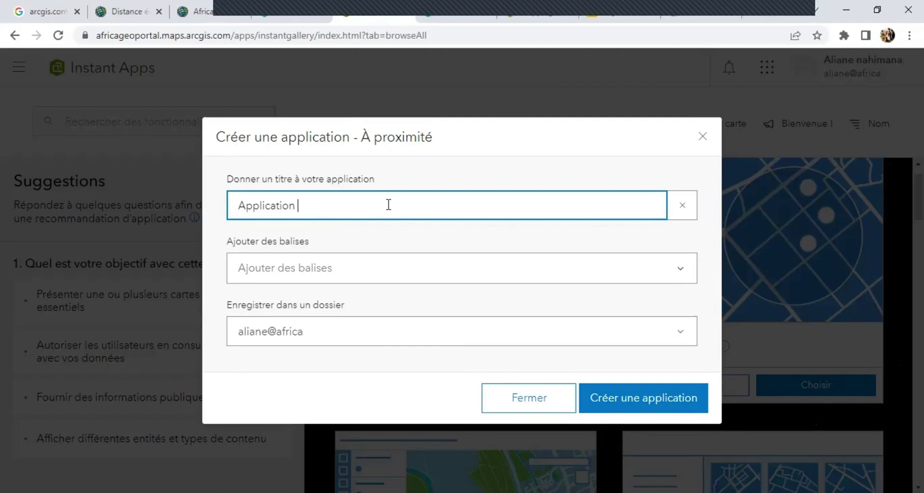
{"action": "type", "text": " établissem"}
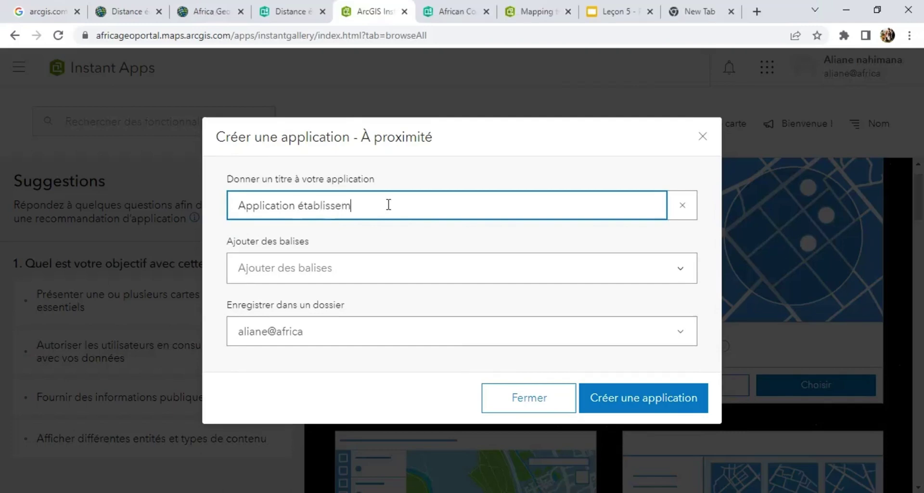
{"action": "type", "text": "ent de santé plus pro"}
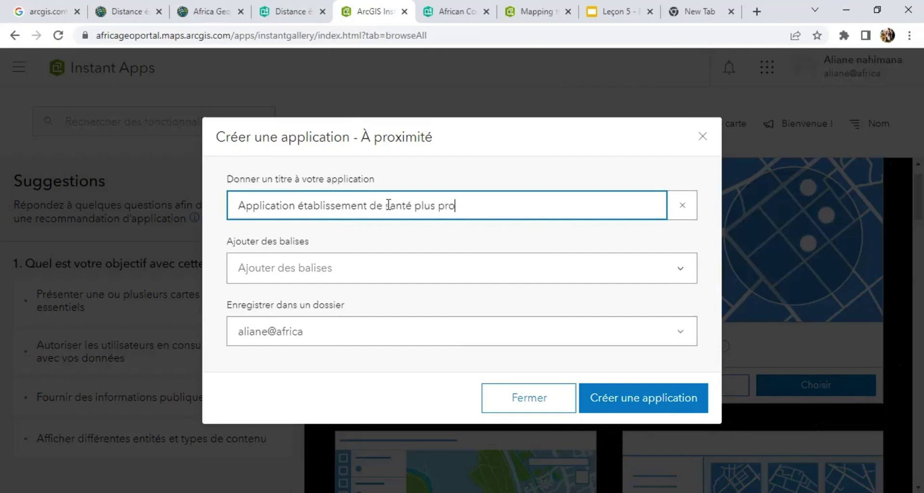
{"action": "type", "text": "che de mon écol"}
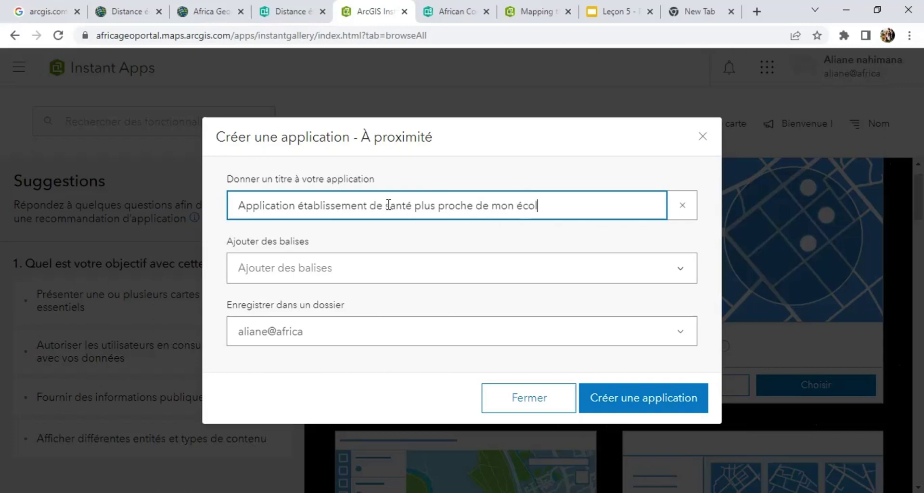
{"action": "type", "text": "e"}
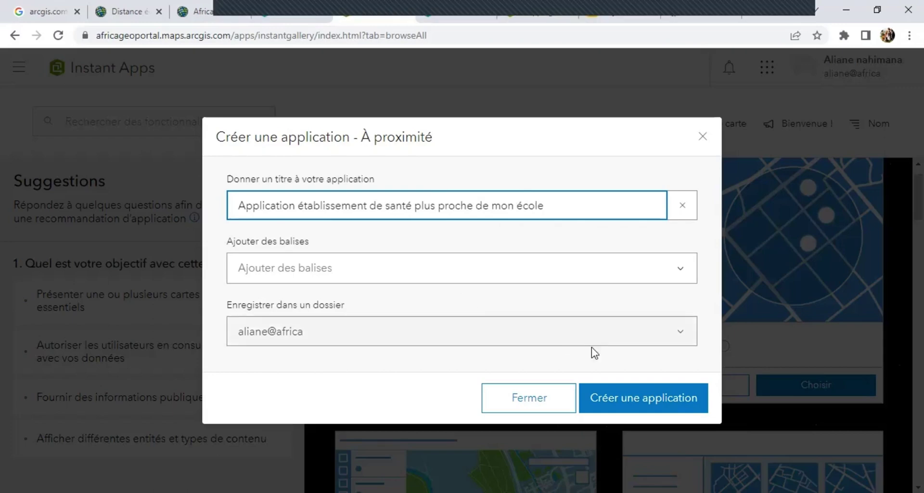
{"action": "left_click", "coordinate": [619, 398]}
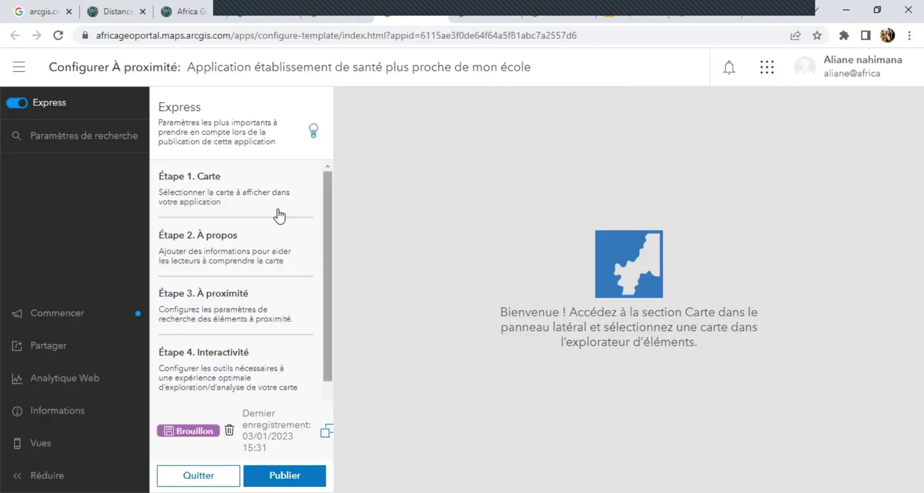
Turn off Express mode and select the "Distance école-établissement de santé Alimosho" web map for the app
{"action": "left_click", "coordinate": [14, 104]}
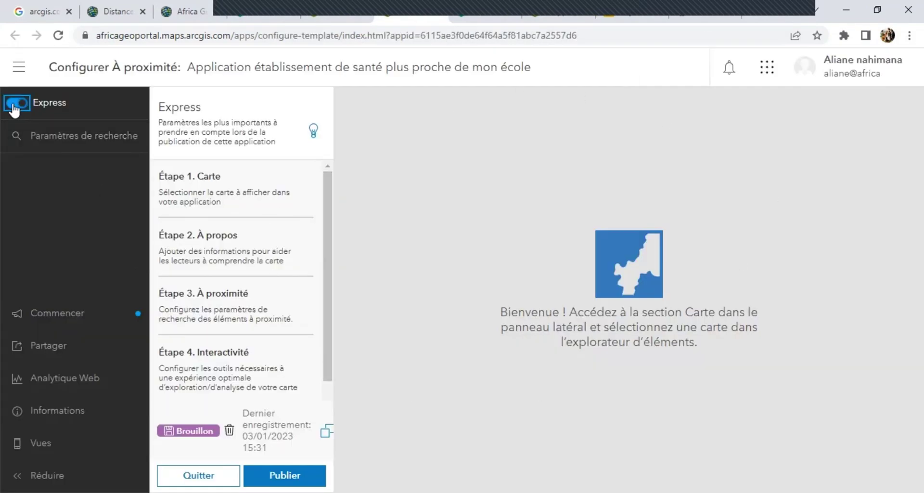
{"action": "left_click", "coordinate": [13, 105]}
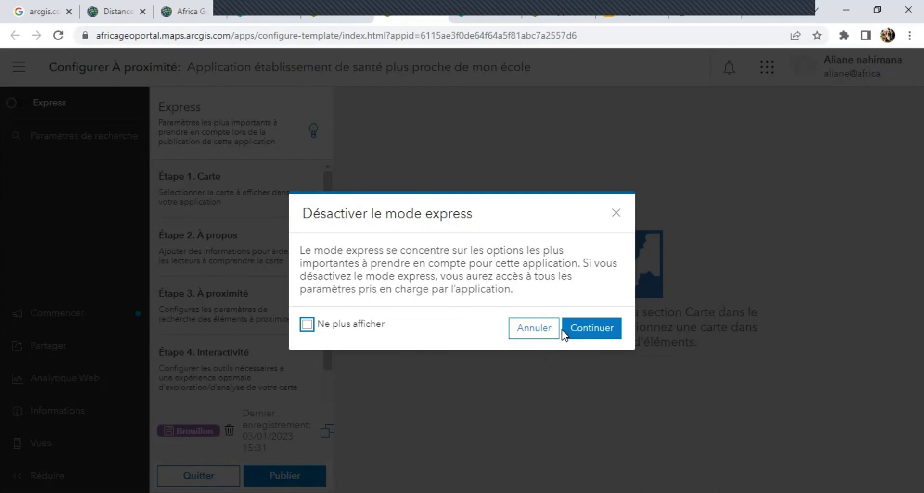
{"action": "left_click", "coordinate": [586, 325]}
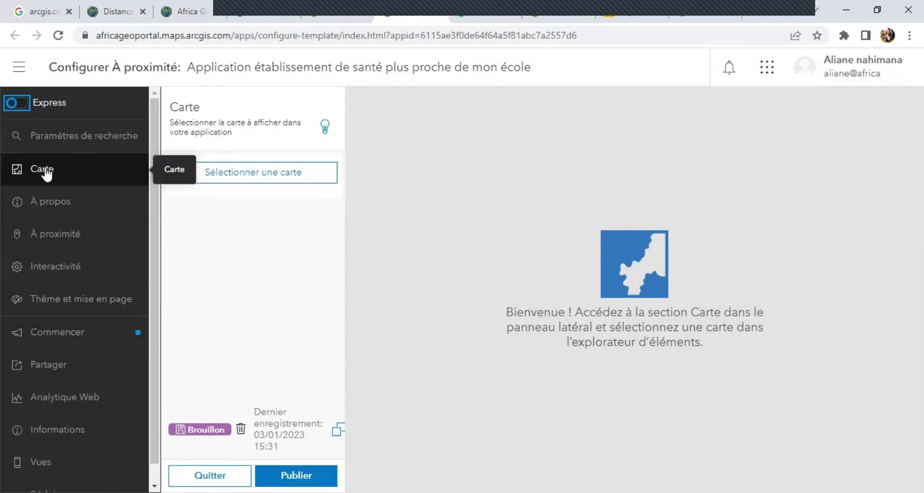
{"action": "left_click", "coordinate": [250, 173]}
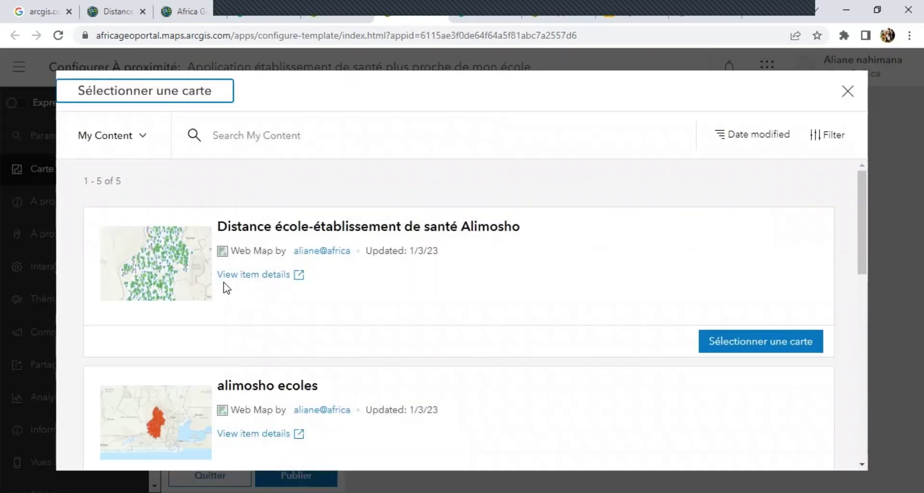
{"action": "left_click", "coordinate": [759, 342]}
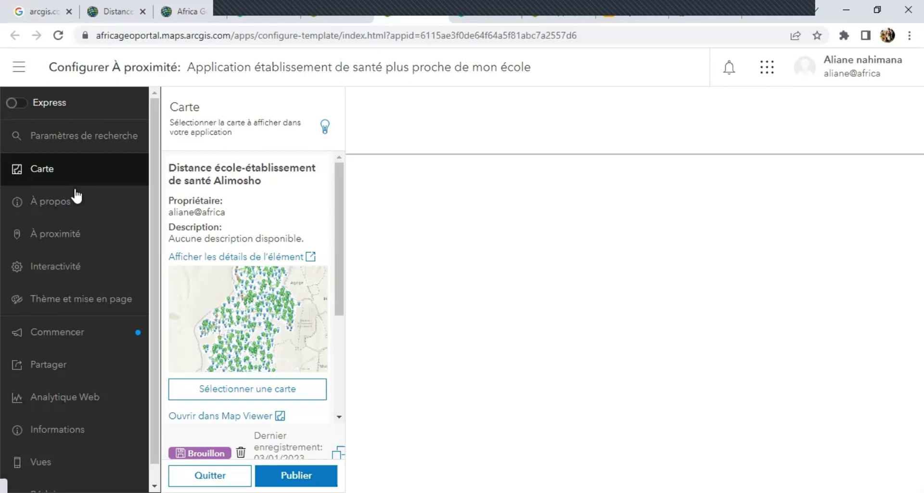
Look through the À propos, À proximité filter, Interactivité and Thème et mise en page settings, including the Modifier and Recherche options
{"action": "left_click", "coordinate": [60, 206]}
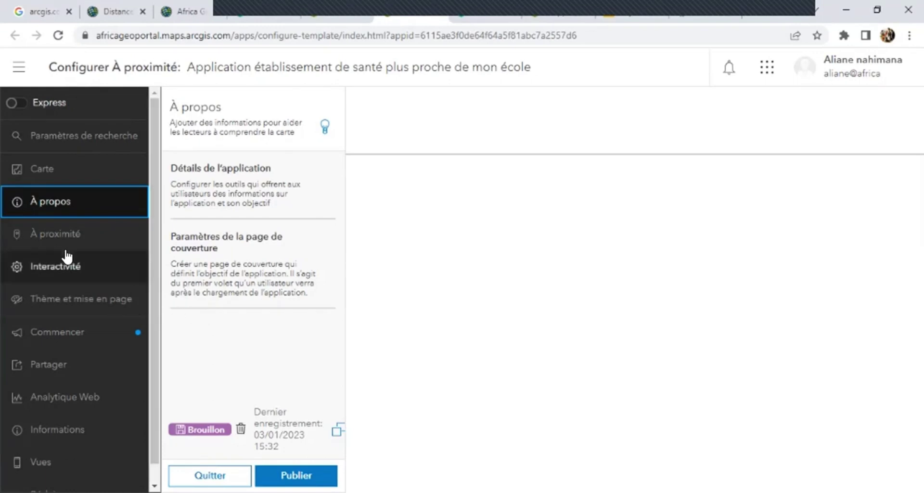
{"action": "left_click", "coordinate": [56, 235]}
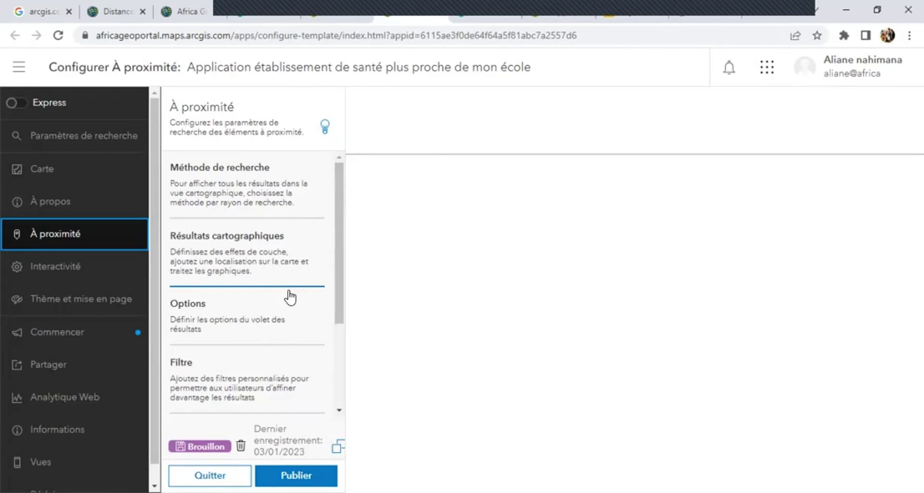
{"action": "left_click", "coordinate": [259, 383]}
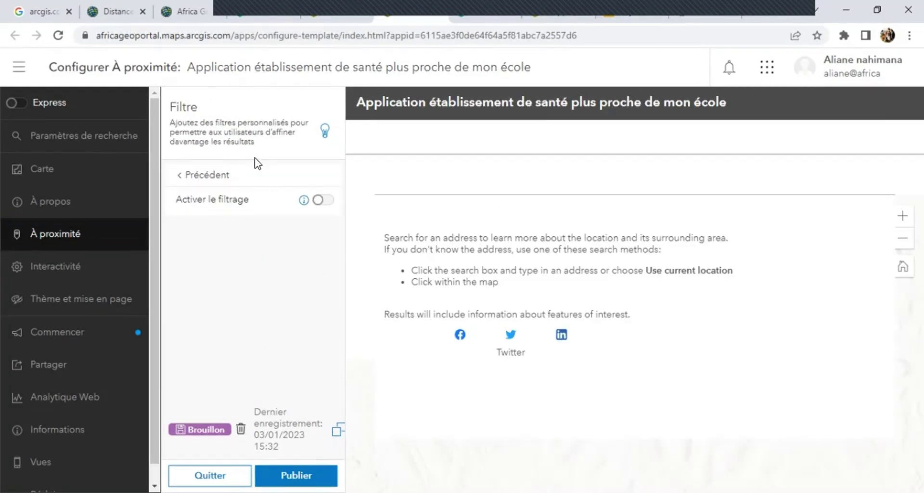
{"action": "left_click", "coordinate": [52, 275]}
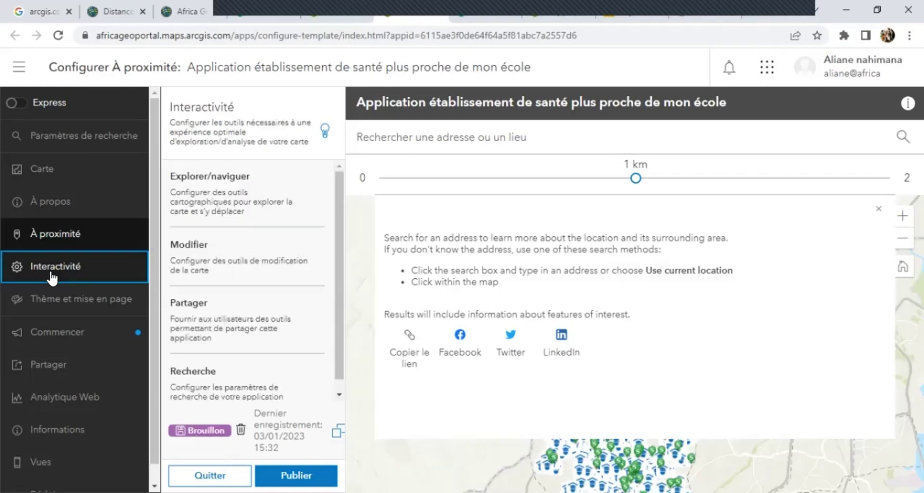
{"action": "left_click", "coordinate": [234, 263]}
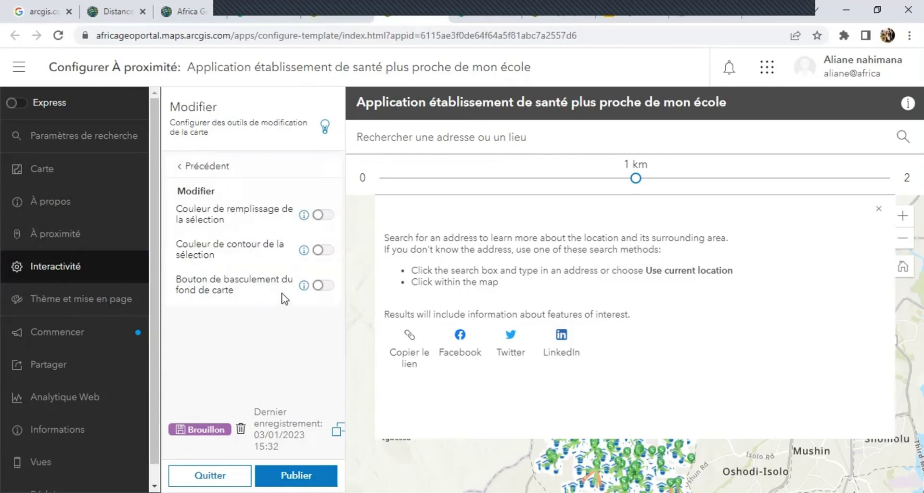
{"action": "left_click", "coordinate": [180, 169]}
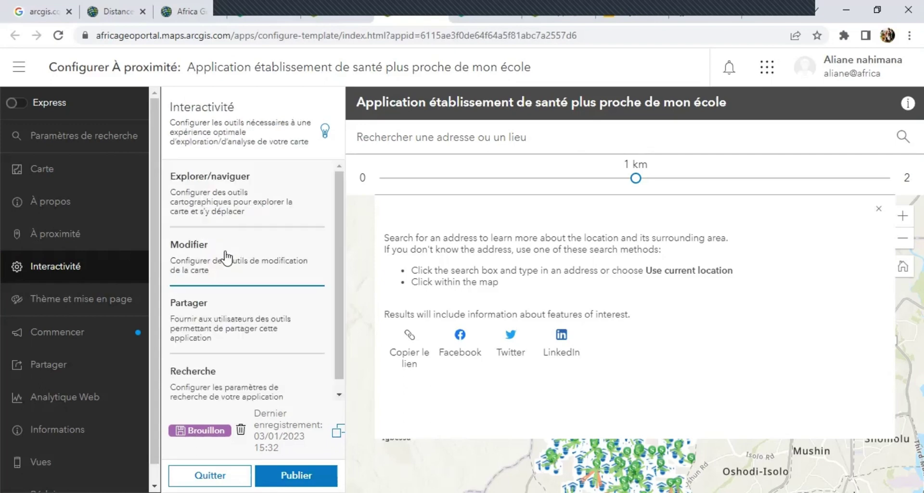
{"action": "left_click", "coordinate": [249, 363]}
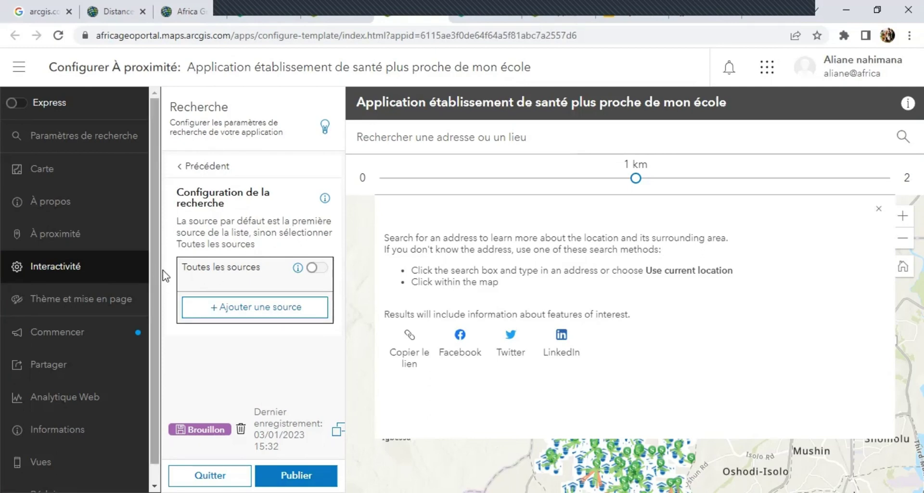
{"action": "left_click", "coordinate": [182, 166]}
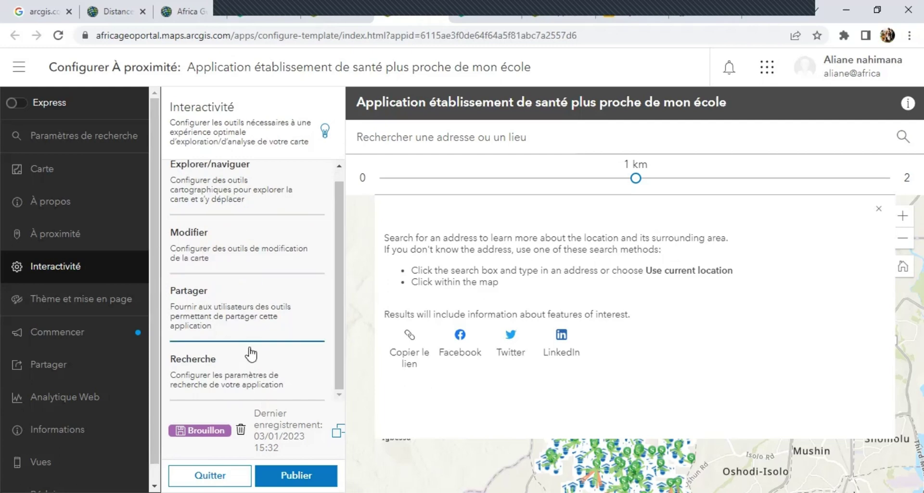
{"action": "left_click", "coordinate": [81, 301]}
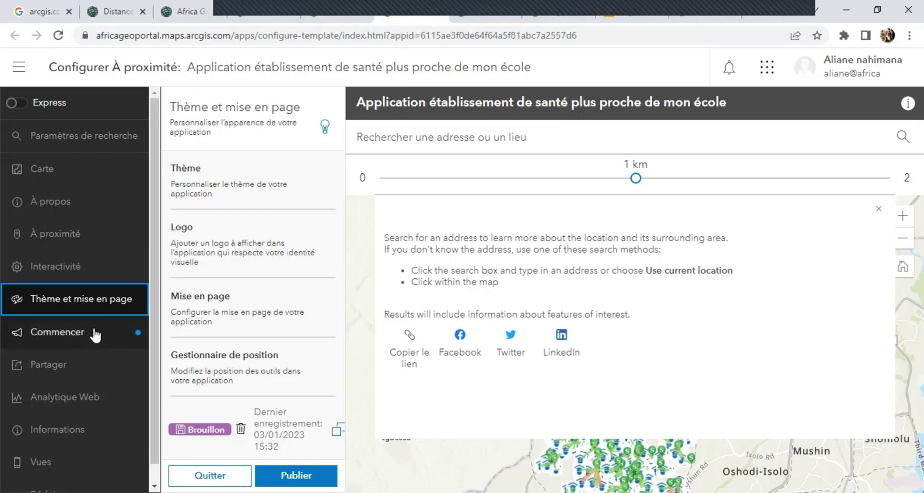
Turn Express mode back on and review the selected web map in Étape 1, Carte
{"action": "left_click", "coordinate": [21, 107]}
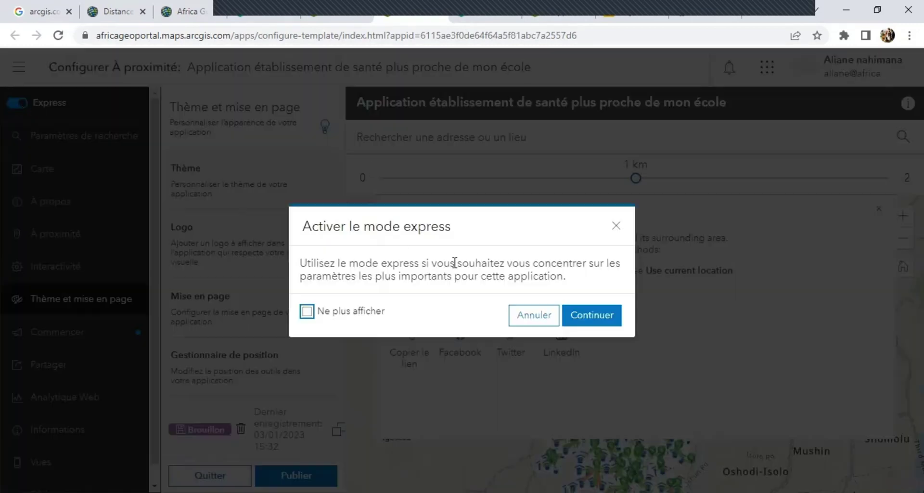
{"action": "left_click", "coordinate": [602, 319]}
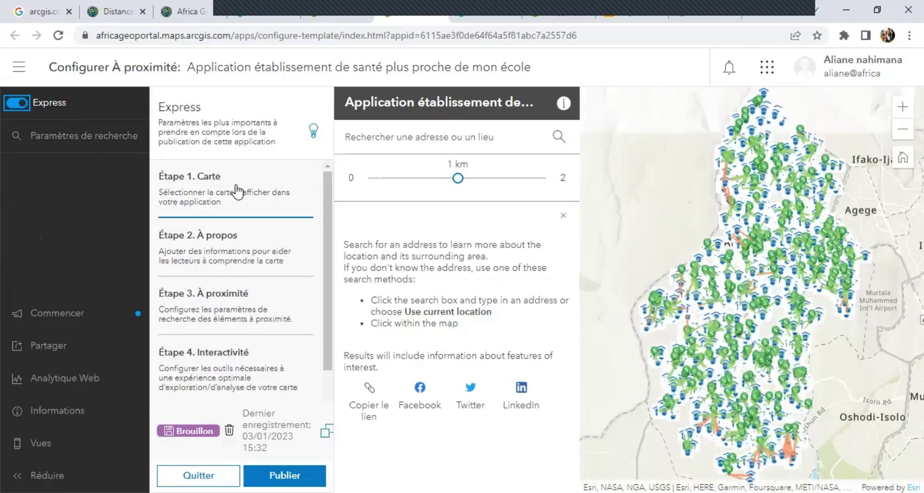
{"action": "left_click", "coordinate": [237, 185]}
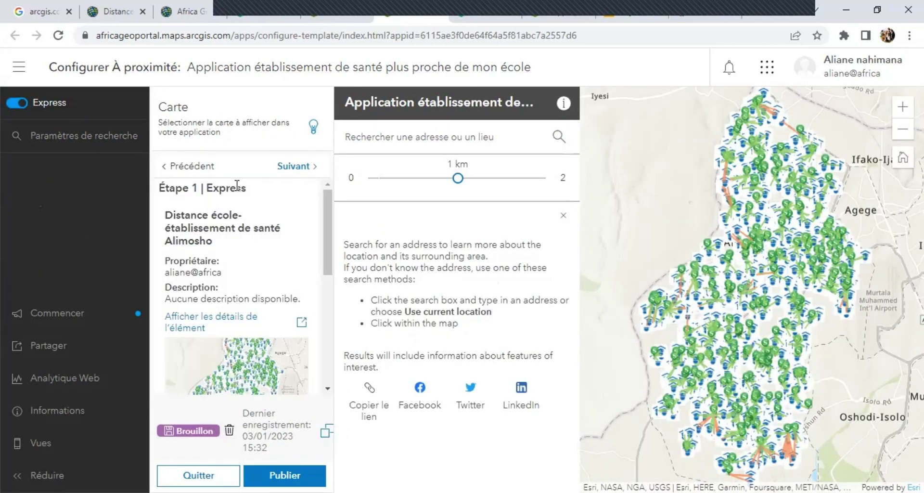
{"action": "scroll", "coordinate": [245, 269], "scroll_direction": "down", "scroll_amount": 5}
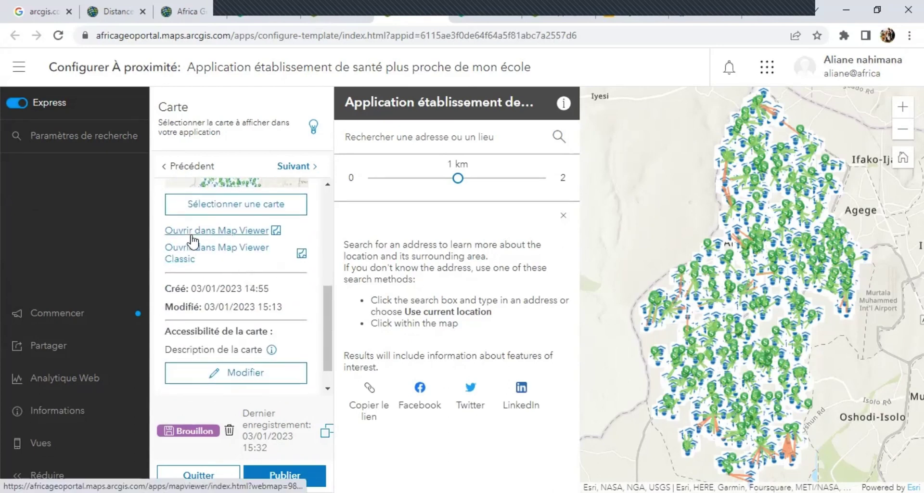
In the À propos step, shorten the application title to "Etablissement de santé plus proche de mon école"
{"action": "left_click", "coordinate": [294, 167]}
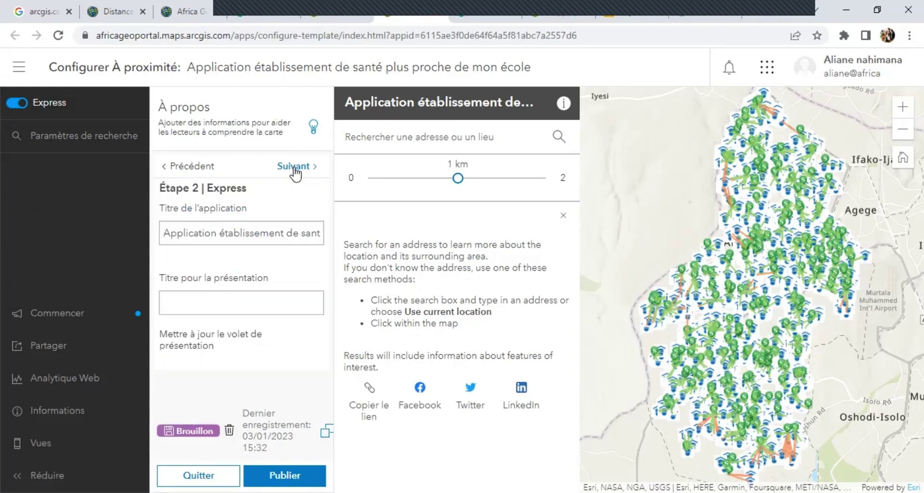
{"action": "scroll", "coordinate": [235, 275], "scroll_direction": "down", "scroll_amount": 1}
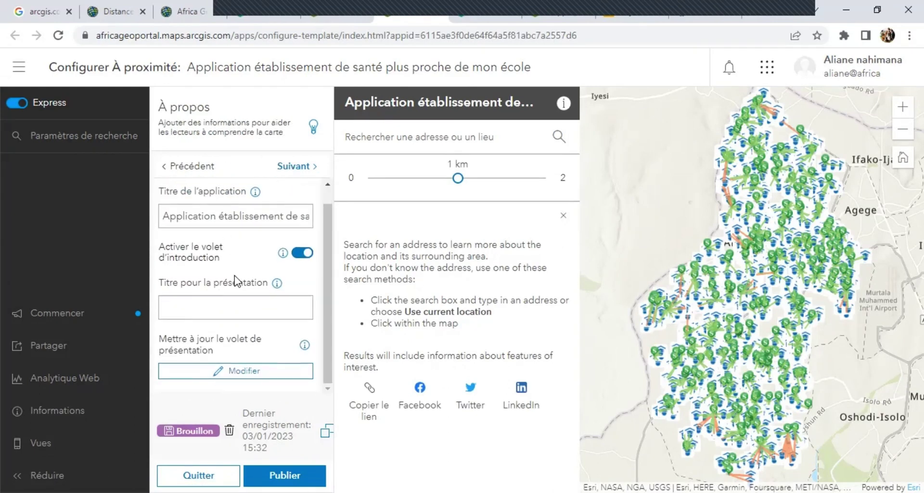
{"action": "left_click", "coordinate": [256, 217]}
{"action": "scroll", "coordinate": [255, 219], "scroll_direction": "right", "scroll_amount": 1}
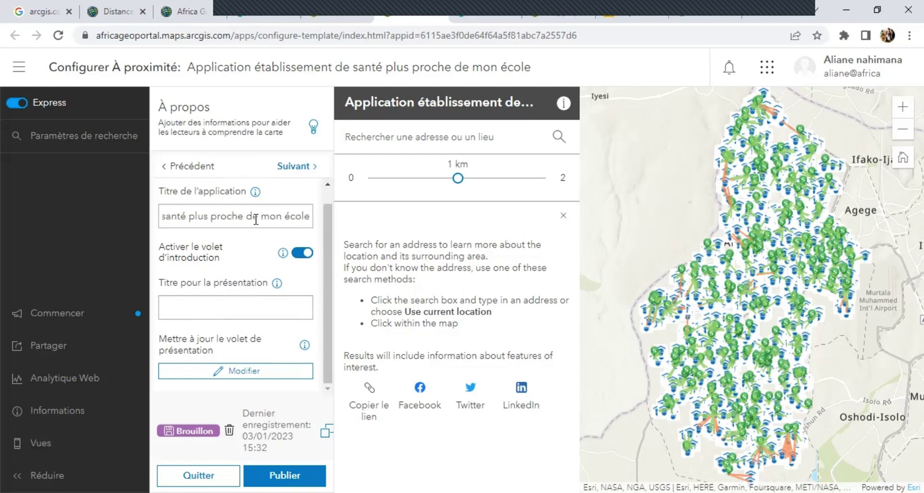
{"action": "scroll", "coordinate": [255, 219], "scroll_direction": "left", "scroll_amount": 5}
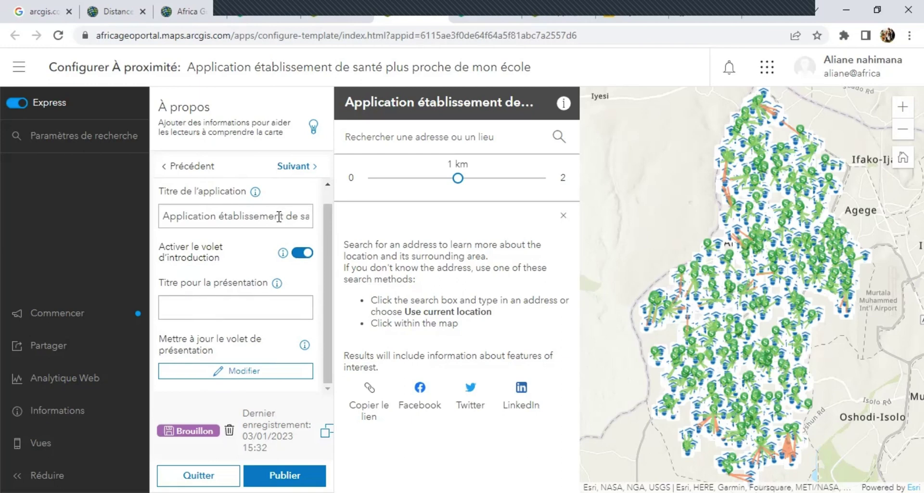
{"action": "scroll", "coordinate": [275, 217], "scroll_direction": "right", "scroll_amount": 5}
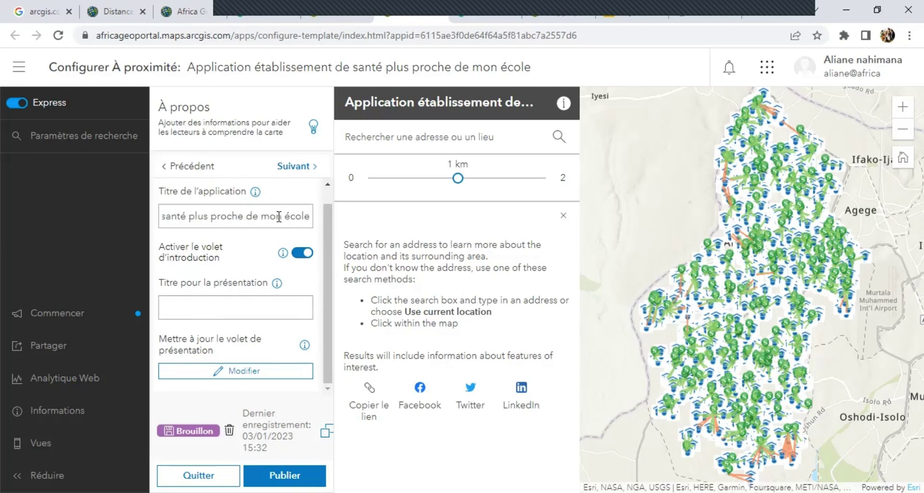
{"action": "scroll", "coordinate": [279, 216], "scroll_direction": "left", "scroll_amount": 5}
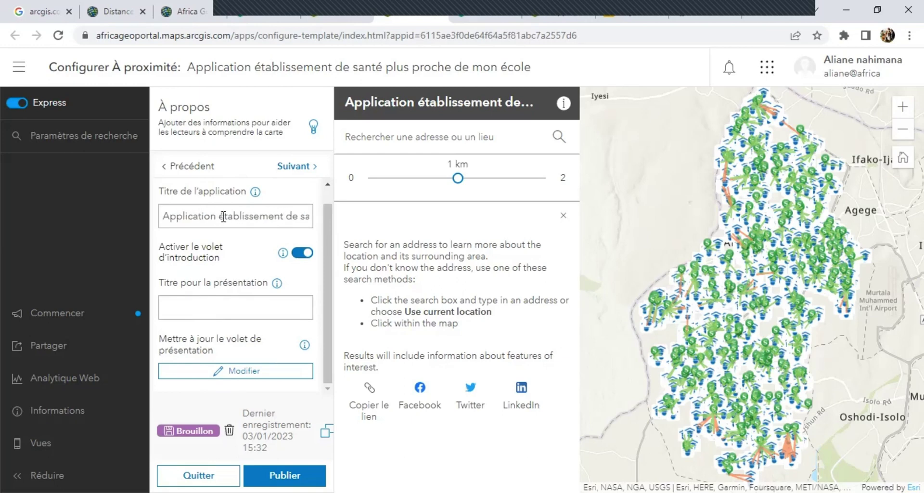
{"action": "left_click_drag", "start_coordinate": [223, 216], "coordinate": [160, 217]}
{"action": "type", "text": "E"}
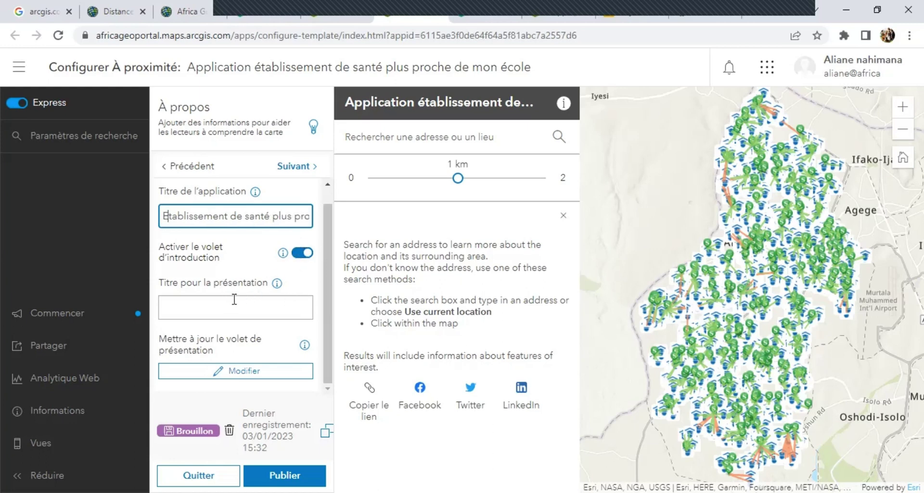
In the À proximité step, include the Nigeria Health Facilities layer in the results
{"action": "left_click", "coordinate": [290, 167]}
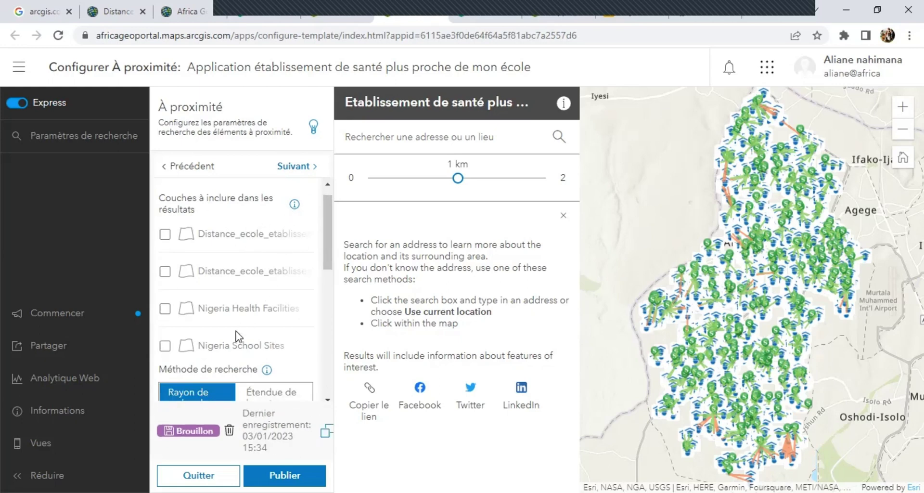
{"action": "left_click", "coordinate": [165, 309]}
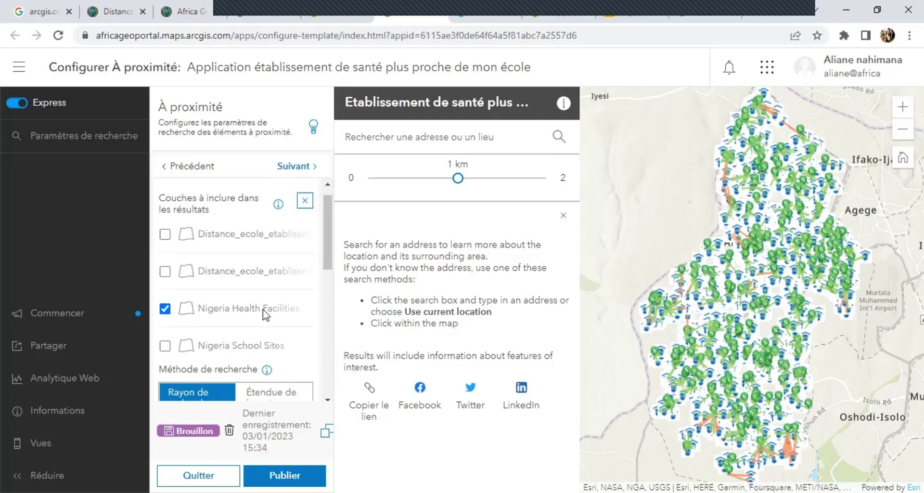
Review the search method, the minimum, maximum and default distances, the search units and the remaining À proximité options
{"action": "scroll", "coordinate": [266, 315], "scroll_direction": "down", "scroll_amount": 2}
{"action": "scroll", "coordinate": [265, 312], "scroll_direction": "down", "scroll_amount": 3}
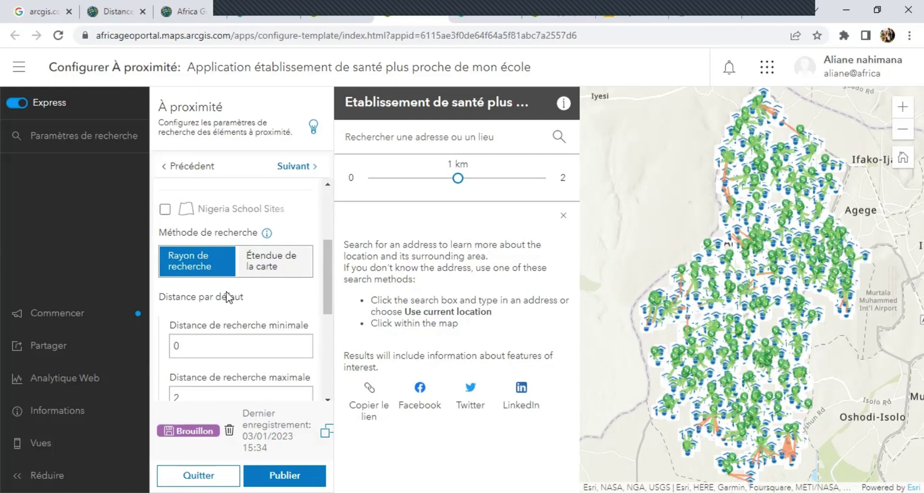
{"action": "scroll", "coordinate": [224, 307], "scroll_direction": "down", "scroll_amount": 2}
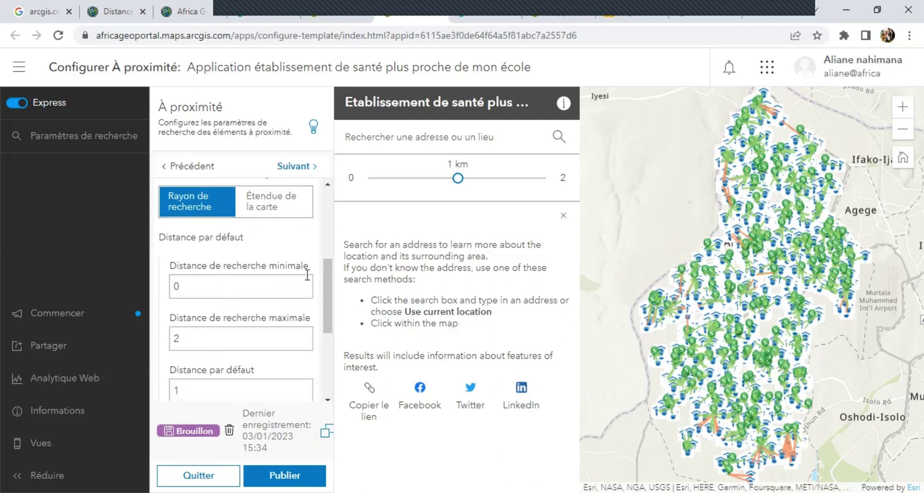
{"action": "scroll", "coordinate": [223, 291], "scroll_direction": "down", "scroll_amount": 1}
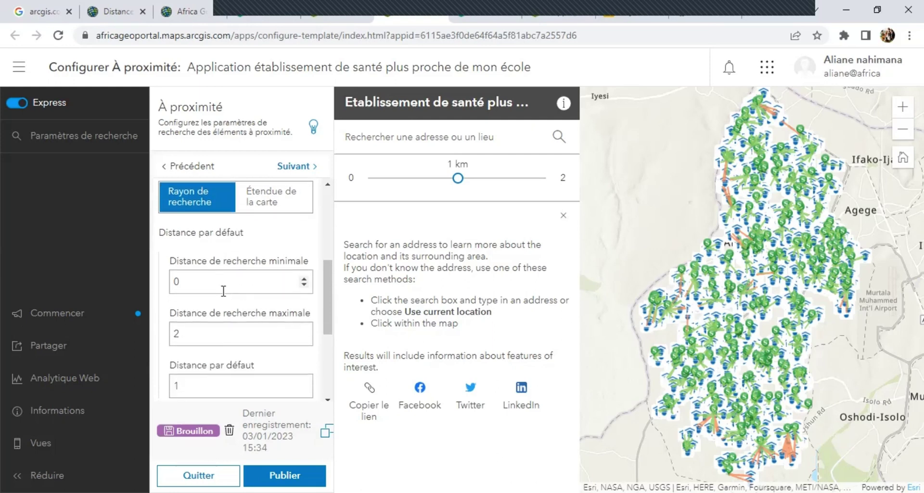
{"action": "scroll", "coordinate": [223, 291], "scroll_direction": "down", "scroll_amount": 1}
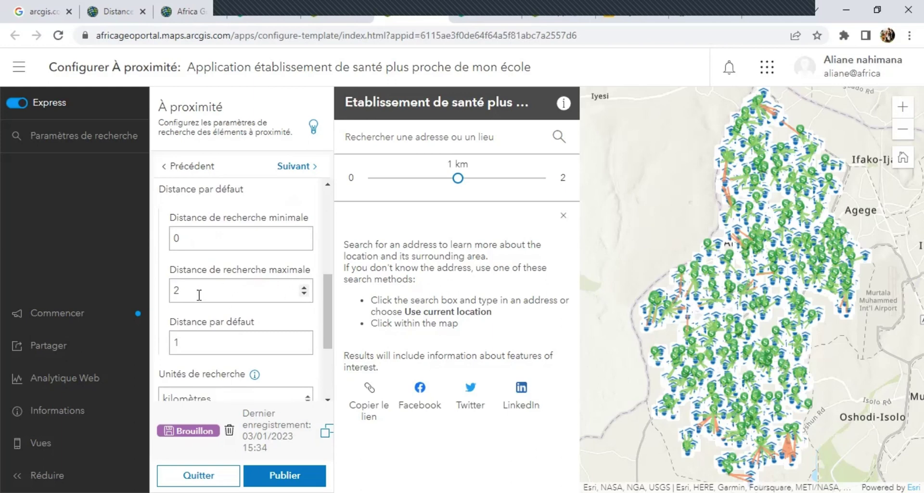
{"action": "scroll", "coordinate": [253, 260], "scroll_direction": "up", "scroll_amount": 3}
{"action": "scroll", "coordinate": [253, 255], "scroll_direction": "down", "scroll_amount": 3}
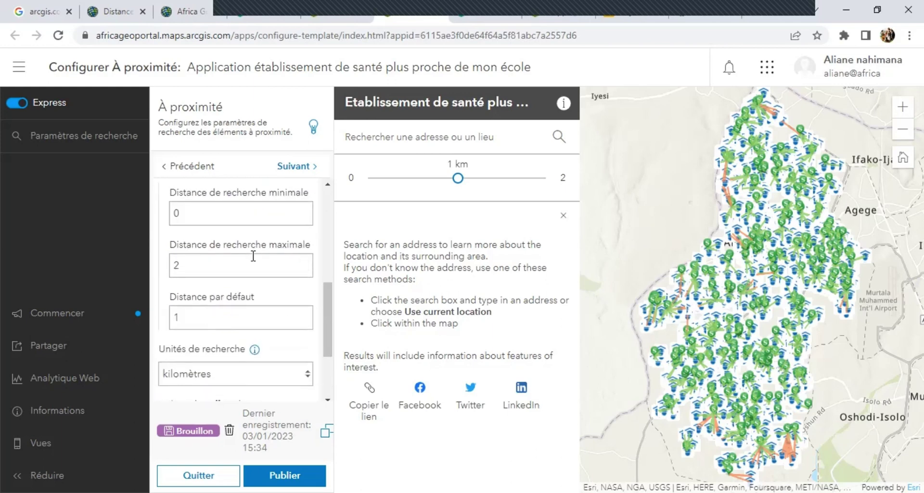
{"action": "scroll", "coordinate": [241, 279], "scroll_direction": "down", "scroll_amount": 1}
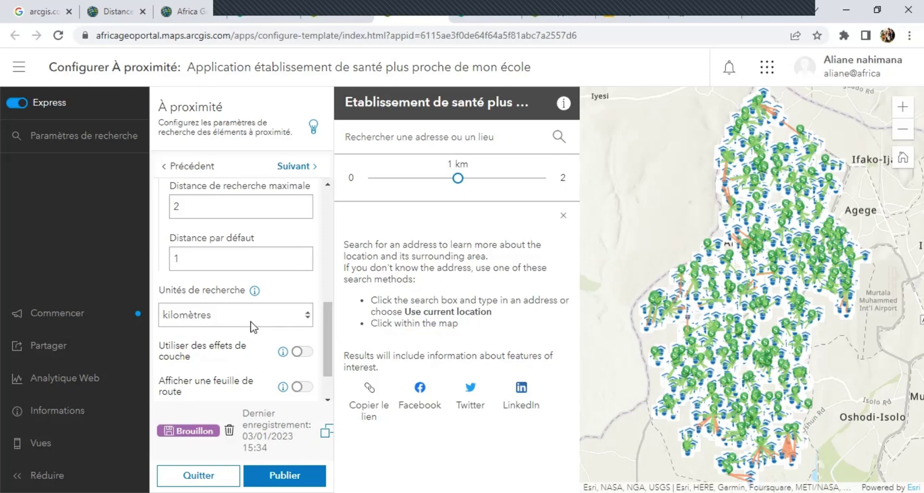
{"action": "scroll", "coordinate": [255, 318], "scroll_direction": "down", "scroll_amount": 1}
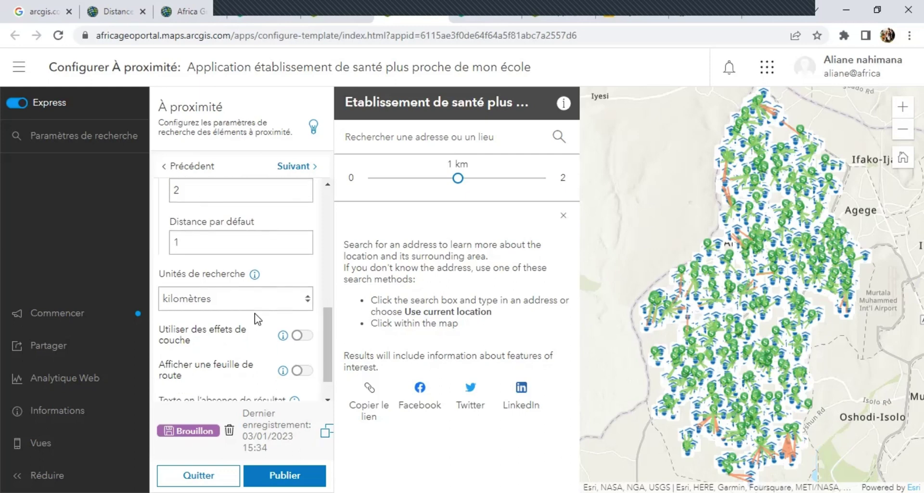
{"action": "scroll", "coordinate": [263, 214], "scroll_direction": "down", "scroll_amount": 2}
In the Interactivité step, start adding a layer search source from the map and select Nigeria School Sites as its layer
{"action": "left_click", "coordinate": [292, 170]}
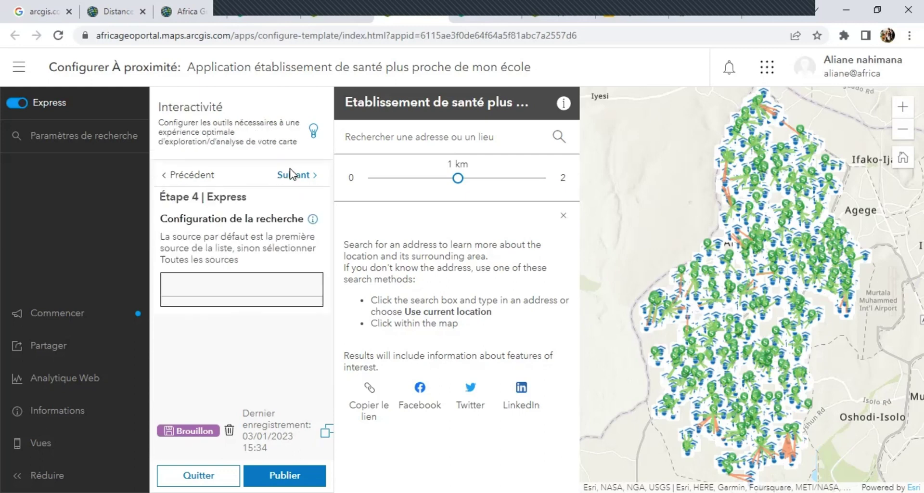
{"action": "scroll", "coordinate": [224, 327], "scroll_direction": "down", "scroll_amount": 1}
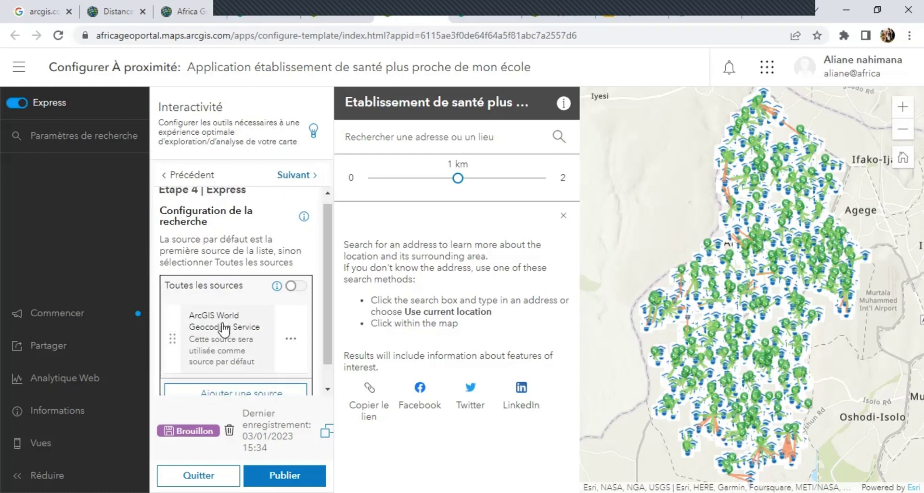
{"action": "scroll", "coordinate": [224, 329], "scroll_direction": "down", "scroll_amount": 1}
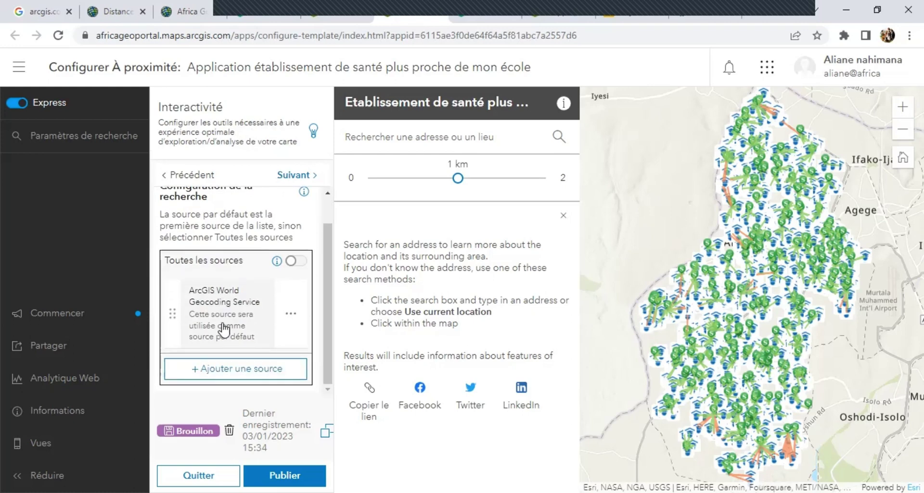
{"action": "left_click", "coordinate": [208, 379]}
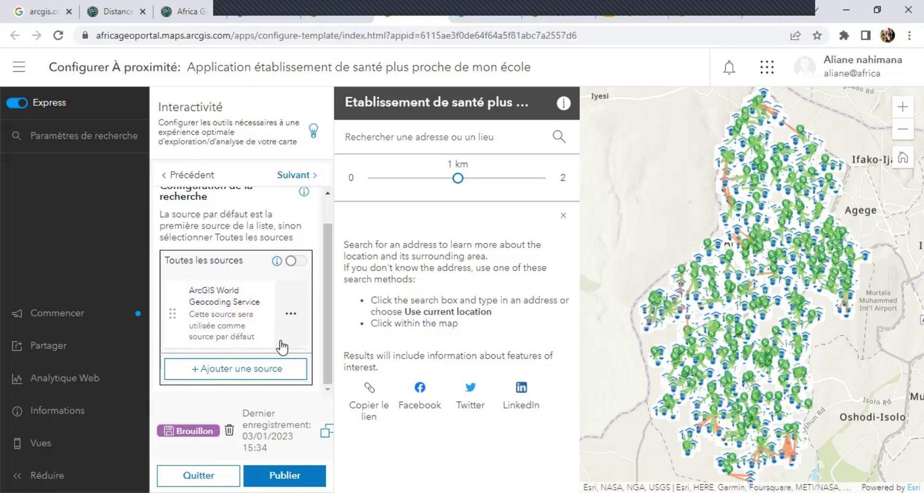
{"action": "left_click", "coordinate": [219, 376]}
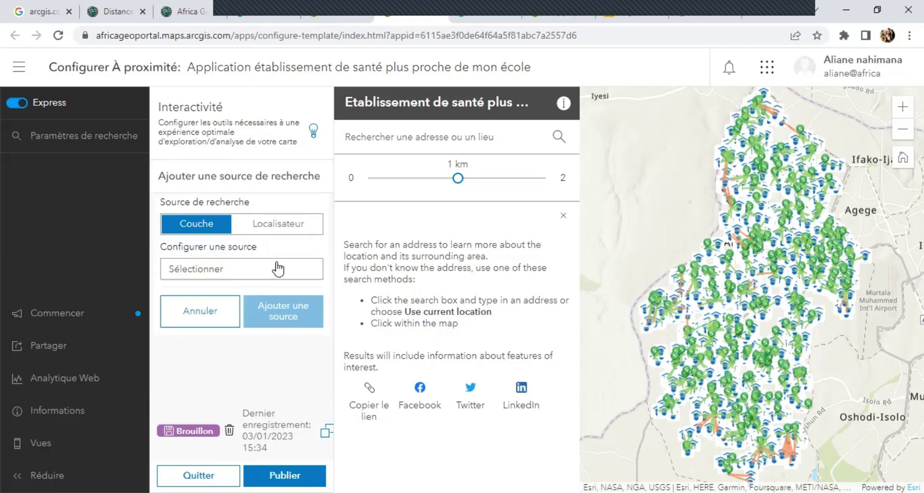
{"action": "left_click", "coordinate": [237, 269]}
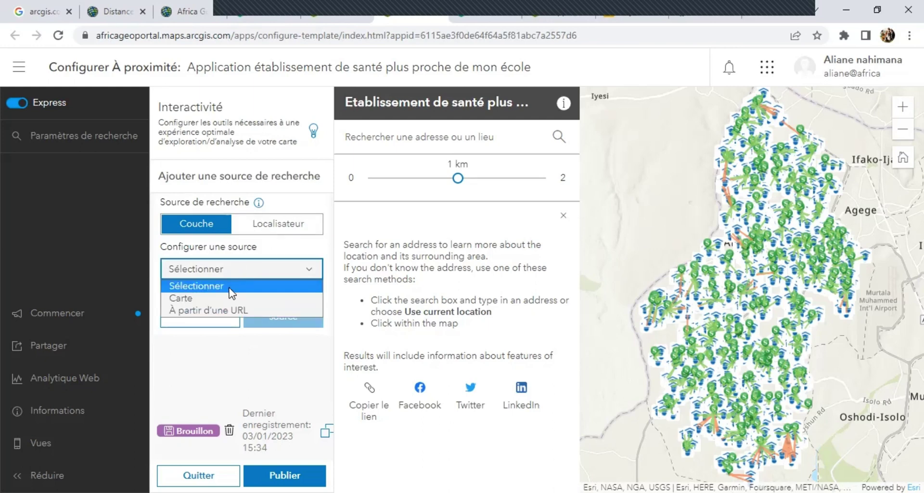
{"action": "left_click", "coordinate": [220, 300]}
{"action": "left_click", "coordinate": [267, 315]}
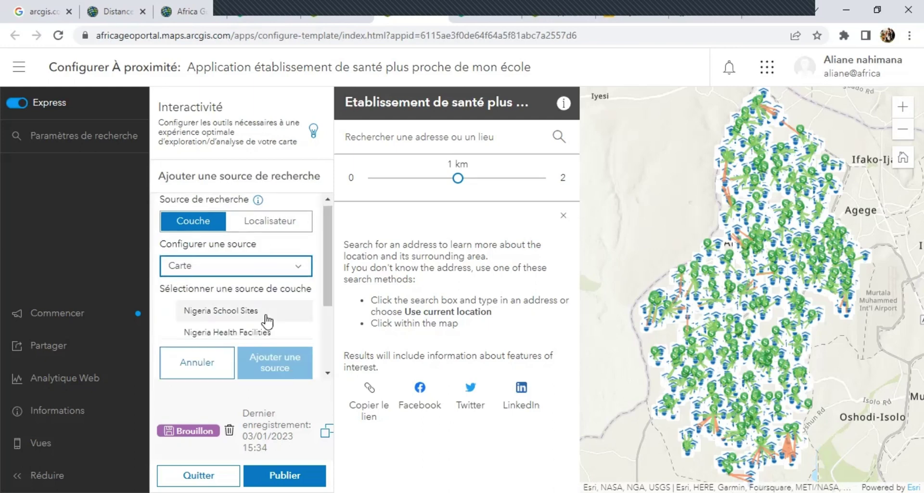
Look through the available search fields and examine the Nigeria School Sites attribute table in the web map
{"action": "scroll", "coordinate": [264, 301], "scroll_direction": "down", "scroll_amount": 1}
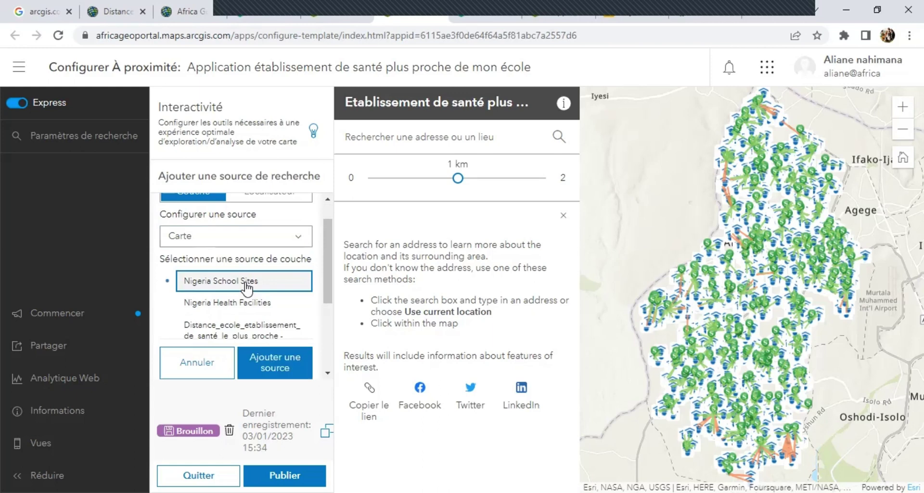
{"action": "scroll", "coordinate": [264, 326], "scroll_direction": "down", "scroll_amount": 3}
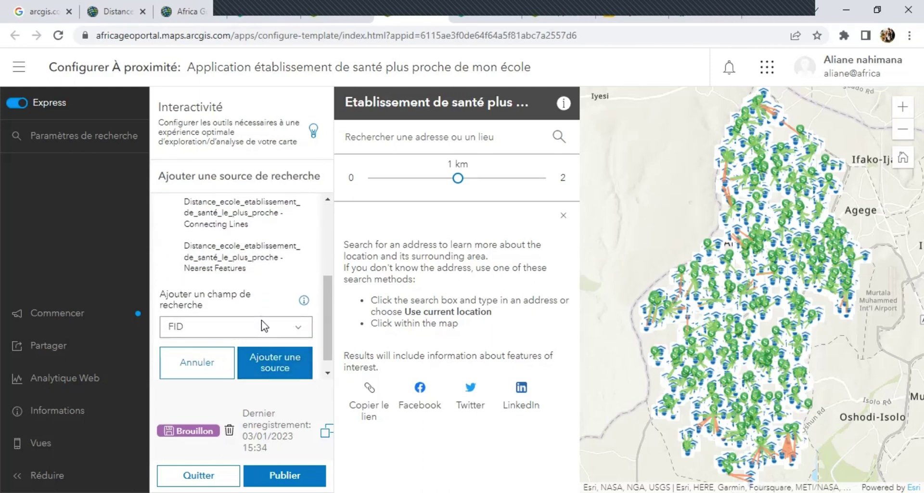
{"action": "scroll", "coordinate": [264, 325], "scroll_direction": "down", "scroll_amount": 2}
{"action": "left_click", "coordinate": [292, 320]}
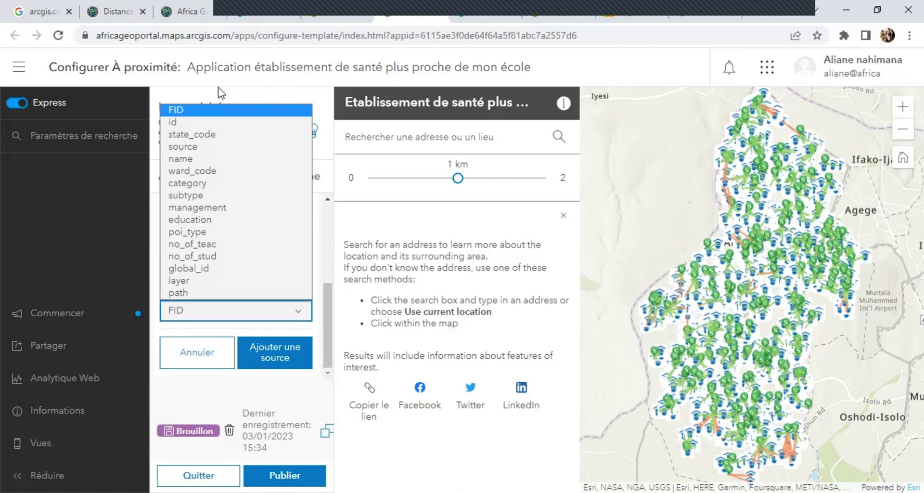
{"action": "left_click", "coordinate": [97, 11]}
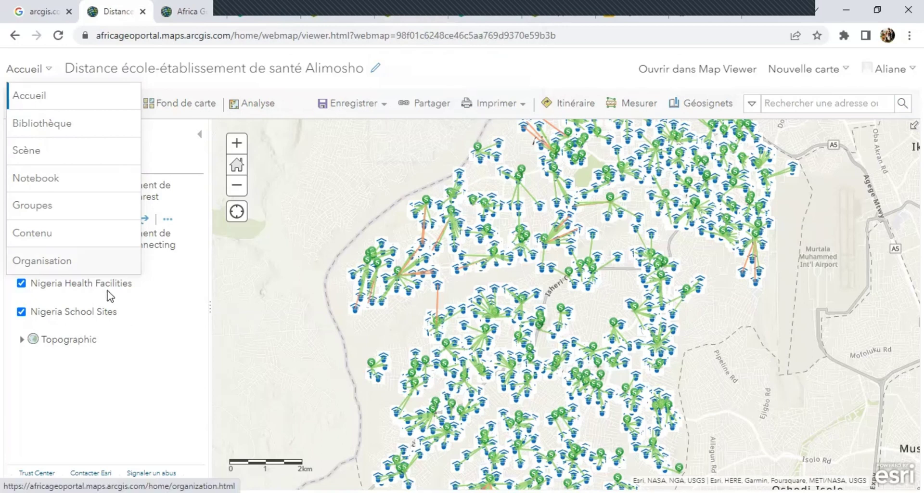
{"action": "mouse_move", "coordinate": [145, 337]}
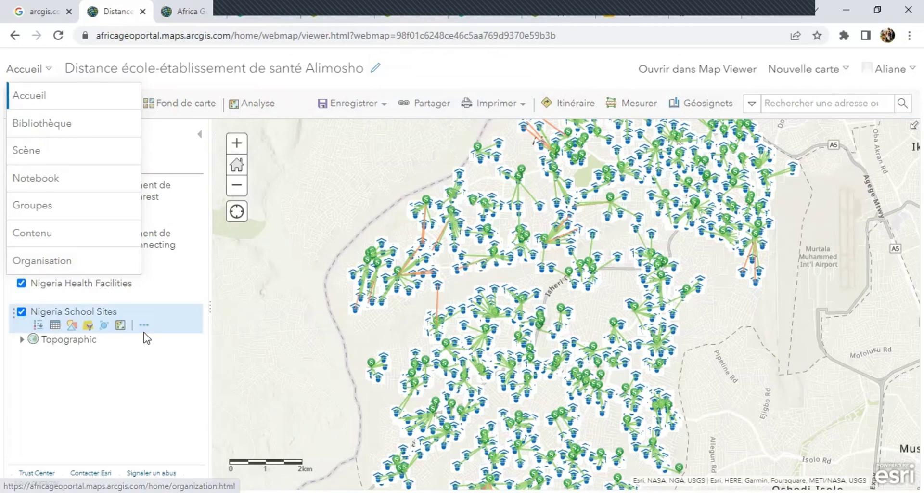
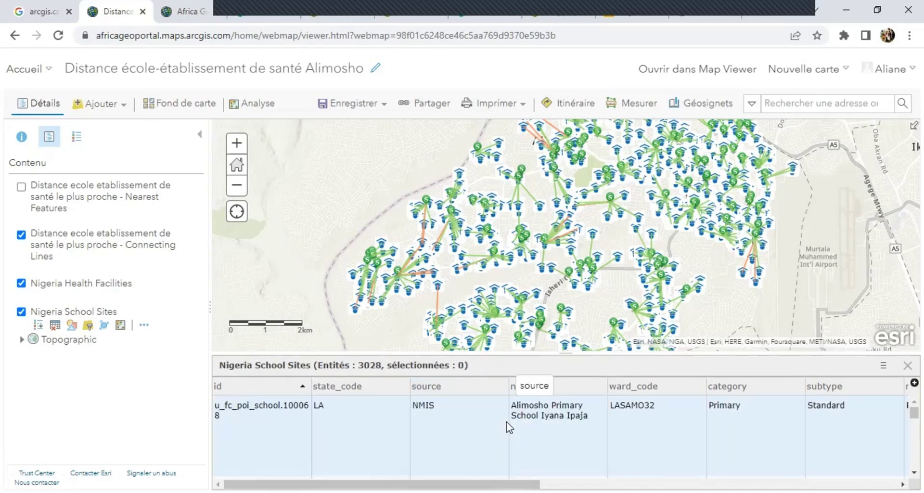
Back in the app configuration, set the search field to category and add the search source
{"action": "left_click", "coordinate": [323, 18]}
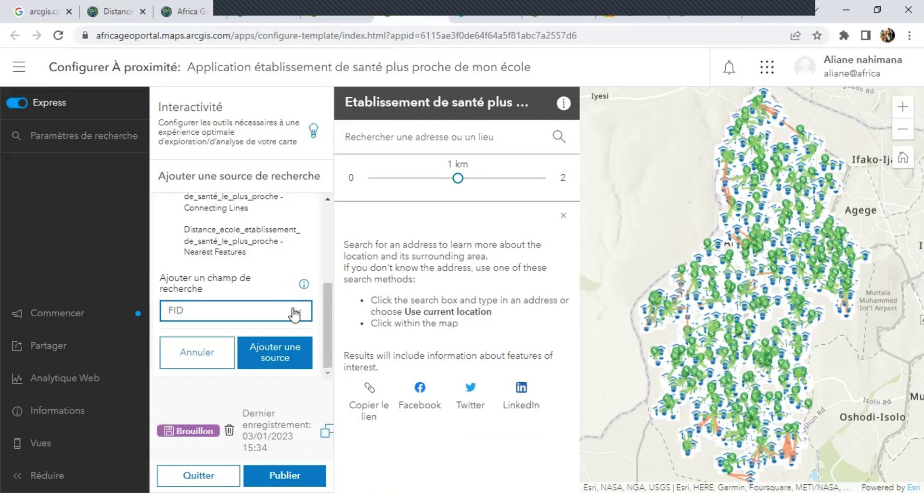
{"action": "left_click", "coordinate": [300, 313]}
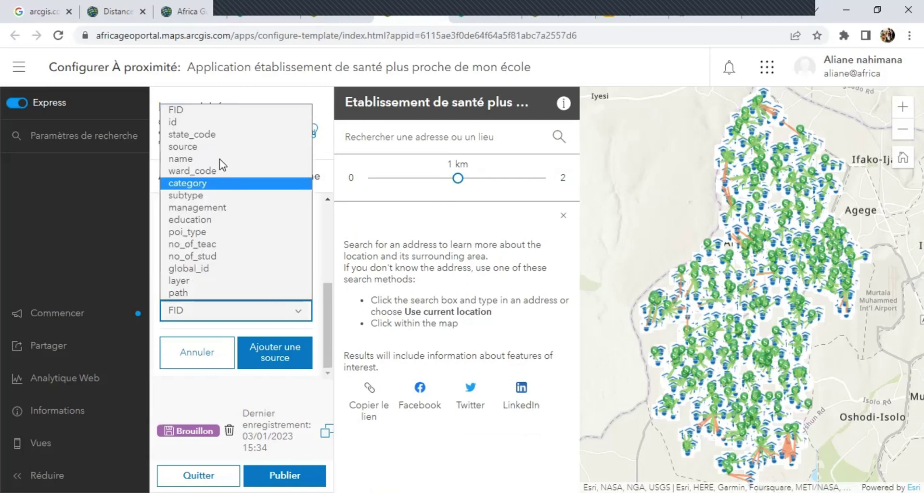
{"action": "left_click", "coordinate": [204, 185]}
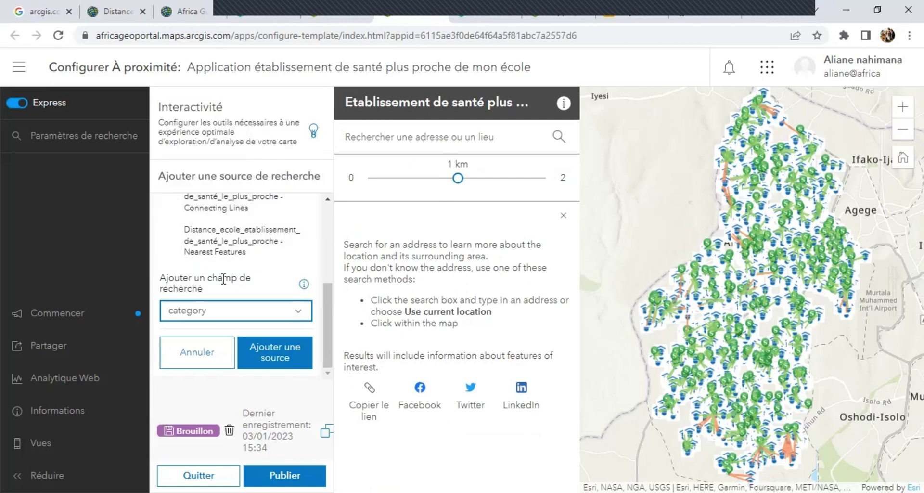
{"action": "left_click", "coordinate": [286, 357]}
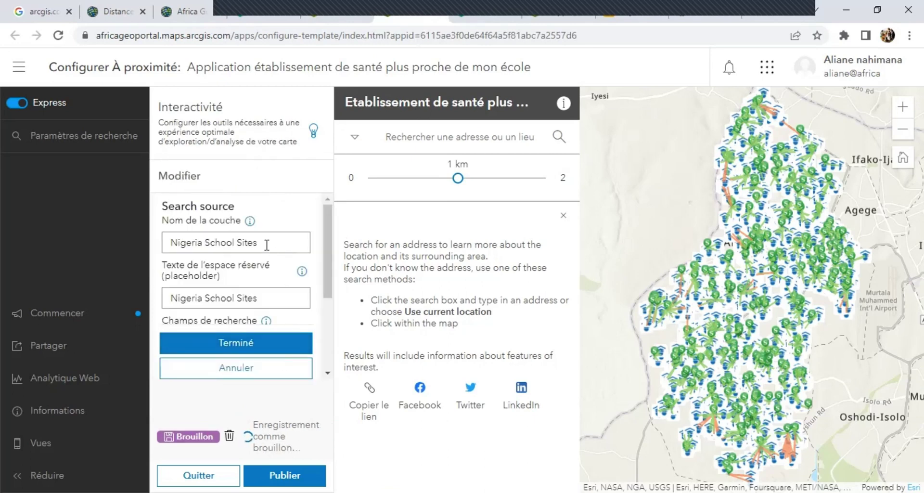
Set the school source's placeholder text to "Chercher catégorie école" and finish editing the source
{"action": "left_click", "coordinate": [267, 245]}
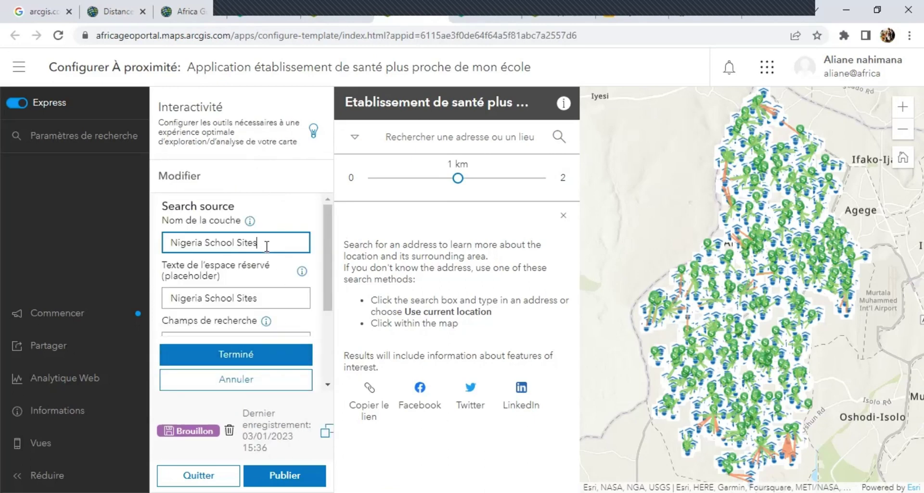
{"action": "left_click", "coordinate": [263, 299]}
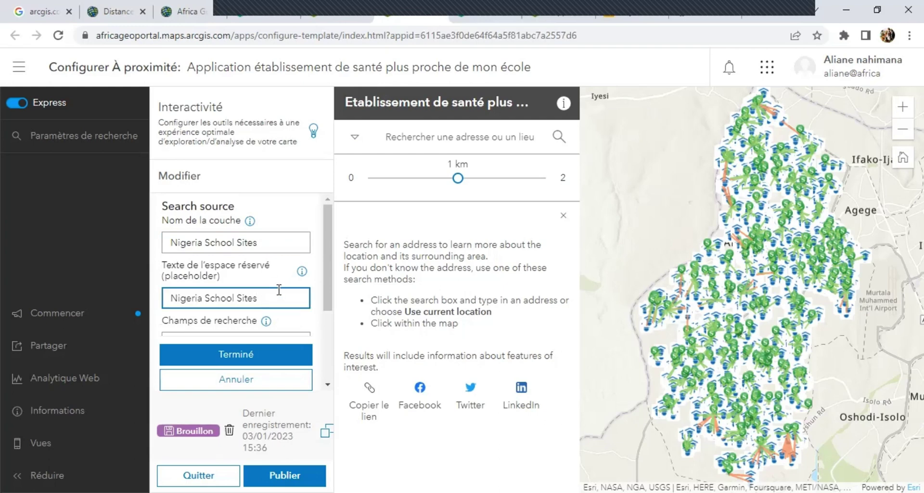
{"action": "double_click", "coordinate": [247, 298]}
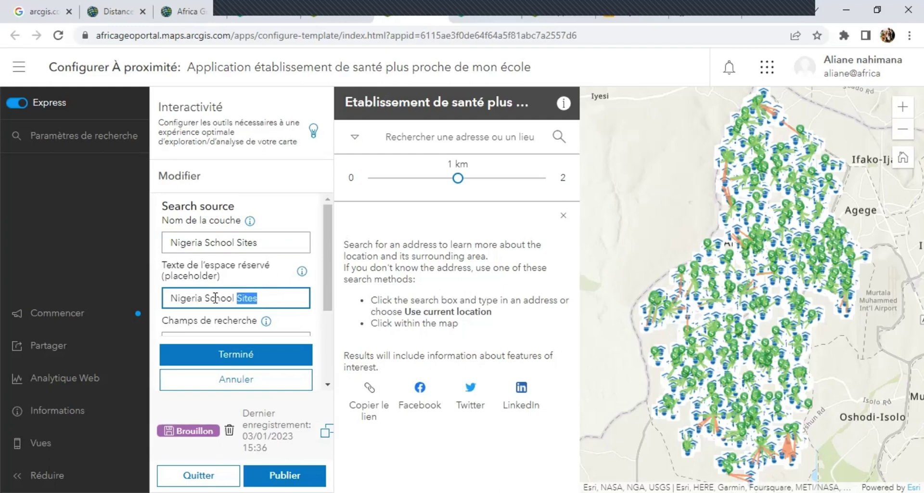
{"action": "left_click", "coordinate": [163, 298], "text": "shift"}
{"action": "type", "text": "Cher"}
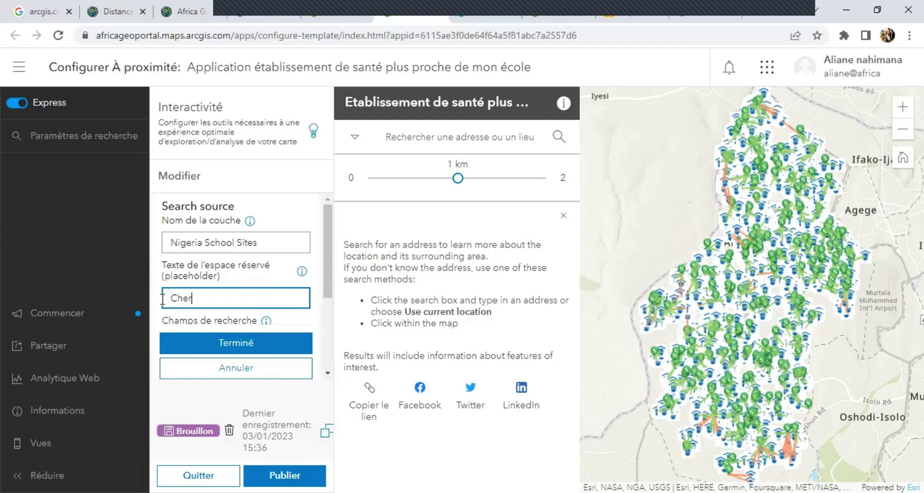
{"action": "type", "text": "cher les"}
{"action": "key", "text": "BackSpace"}
{"action": "key", "text": "BackSpace"}
{"action": "key", "text": "BackSpace"}
{"action": "type", "text": "dat"}
{"action": "type", "text": "égorie"}
{"action": "type", "text": " é"}
{"action": "type", "text": "cole"}
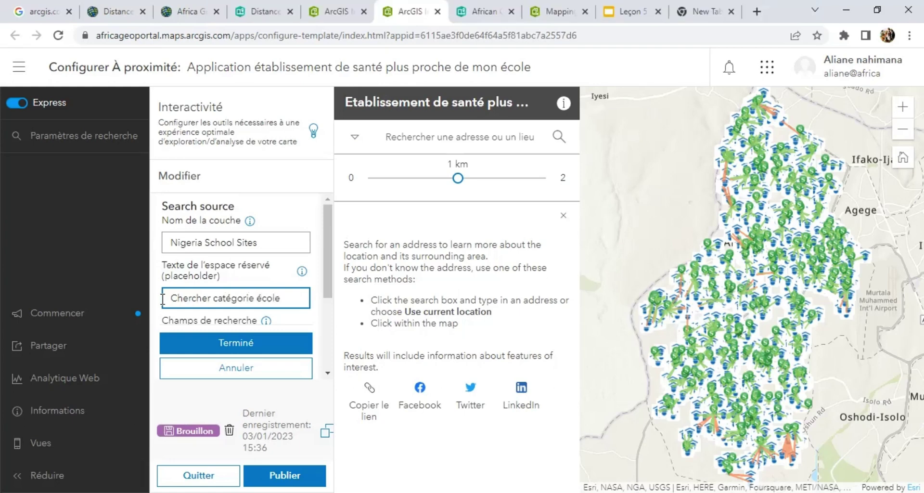
{"action": "scroll", "coordinate": [169, 319], "scroll_direction": "down", "scroll_amount": 2}
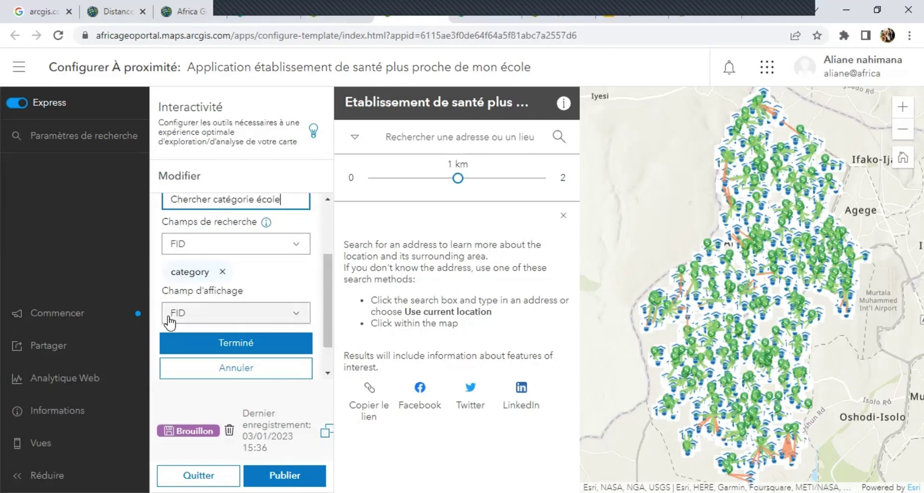
{"action": "scroll", "coordinate": [169, 317], "scroll_direction": "down", "scroll_amount": 1}
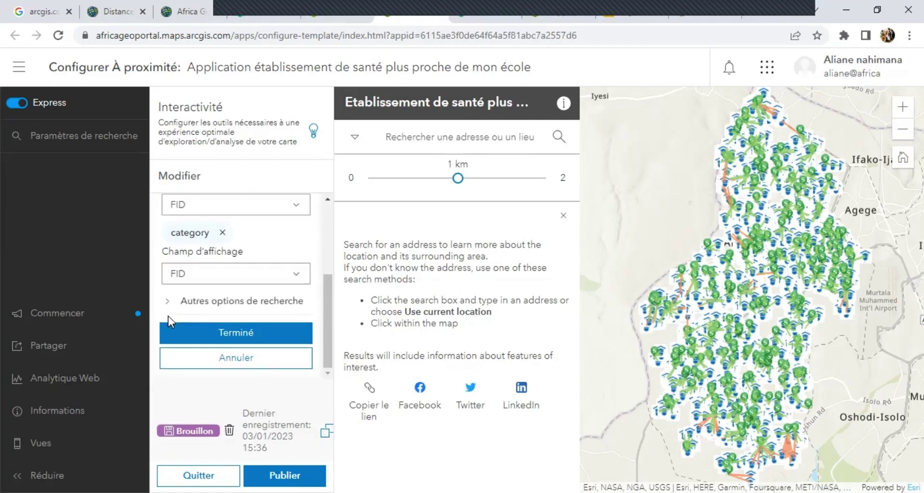
{"action": "left_click", "coordinate": [234, 342]}
Check the search sources offered in the app preview against the configured source list
{"action": "scroll", "coordinate": [233, 357], "scroll_direction": "down", "scroll_amount": 1}
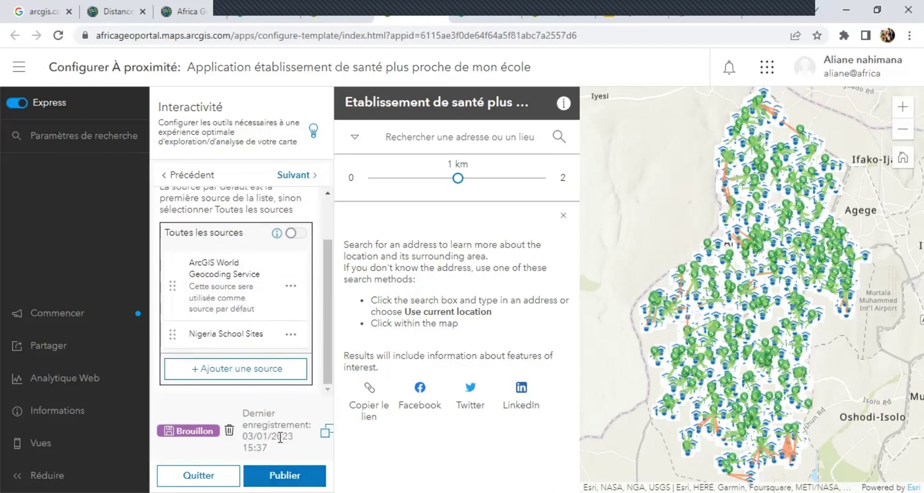
{"action": "left_click", "coordinate": [401, 136]}
{"action": "left_click", "coordinate": [354, 141]}
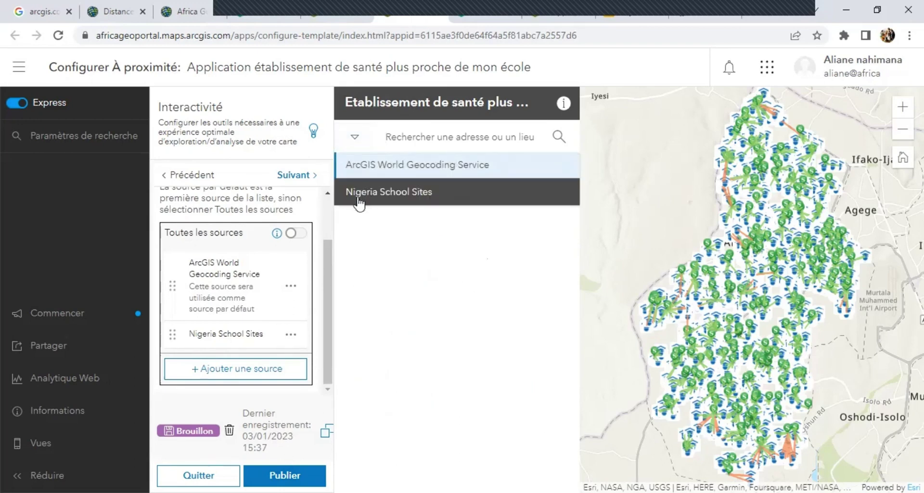
{"action": "scroll", "coordinate": [220, 279], "scroll_direction": "up", "scroll_amount": 2}
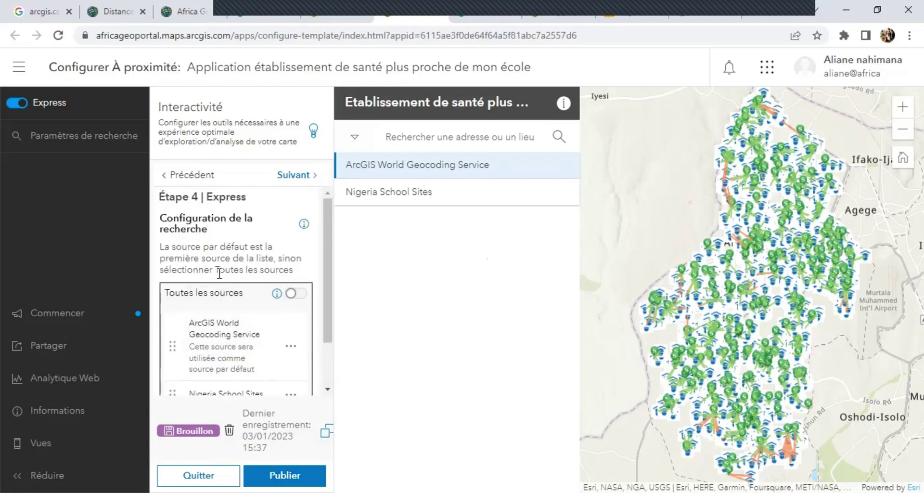
{"action": "scroll", "coordinate": [228, 332], "scroll_direction": "down", "scroll_amount": 2}
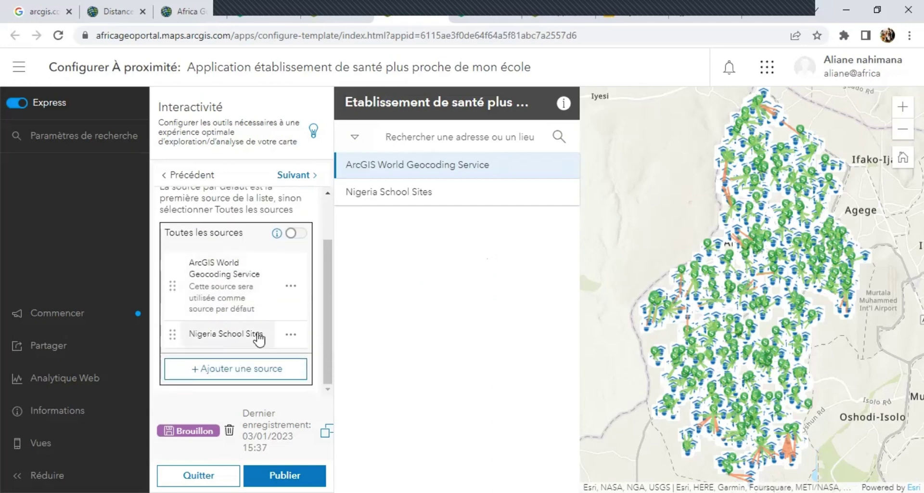
Edit the Nigeria School Sites search source, rename its layer to "Ecoles Alimosho" and finish editing
{"action": "left_click", "coordinate": [291, 335]}
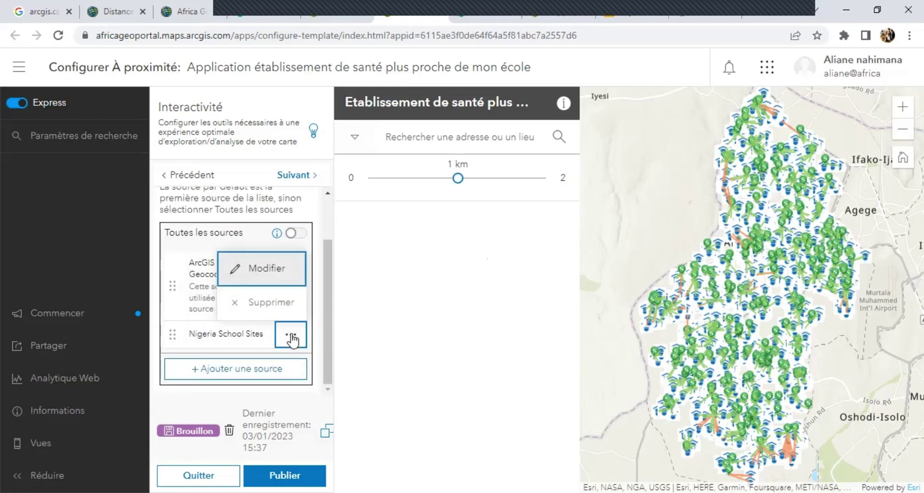
{"action": "left_click", "coordinate": [260, 278]}
{"action": "left_click", "coordinate": [263, 245]}
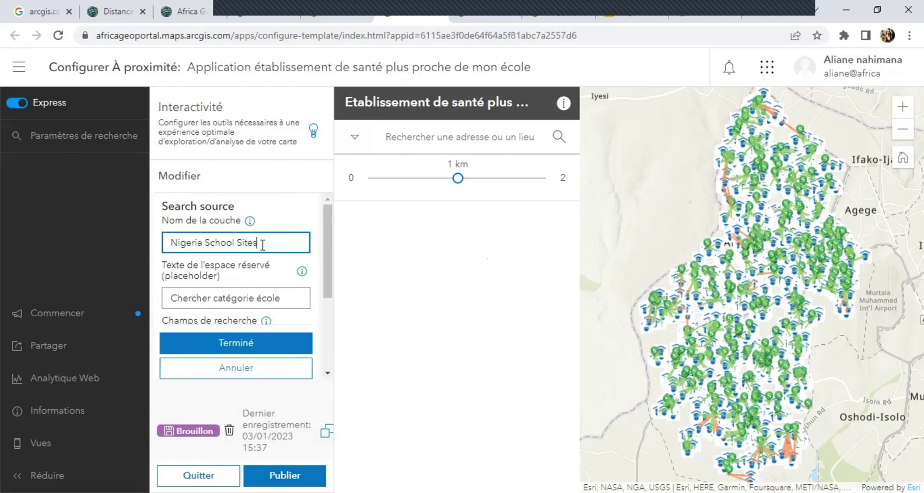
{"action": "left_click", "coordinate": [250, 223]}
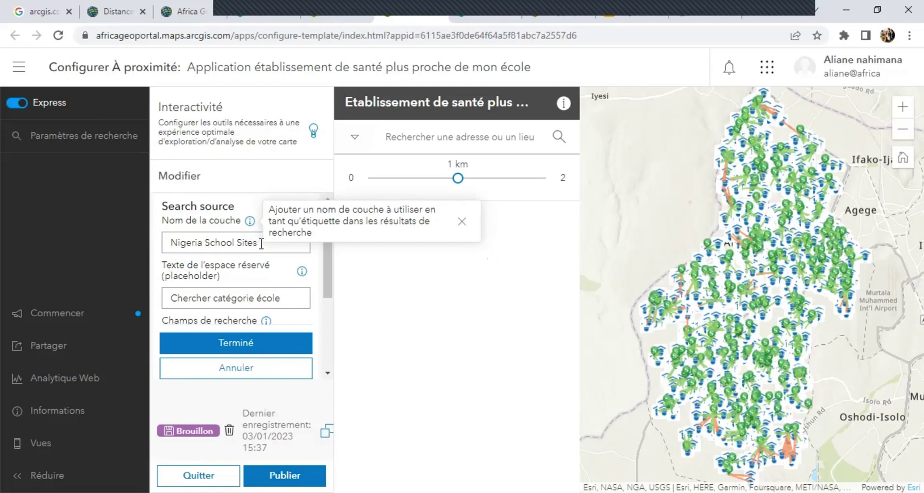
{"action": "left_click_drag", "start_coordinate": [260, 243], "coordinate": [134, 251]}
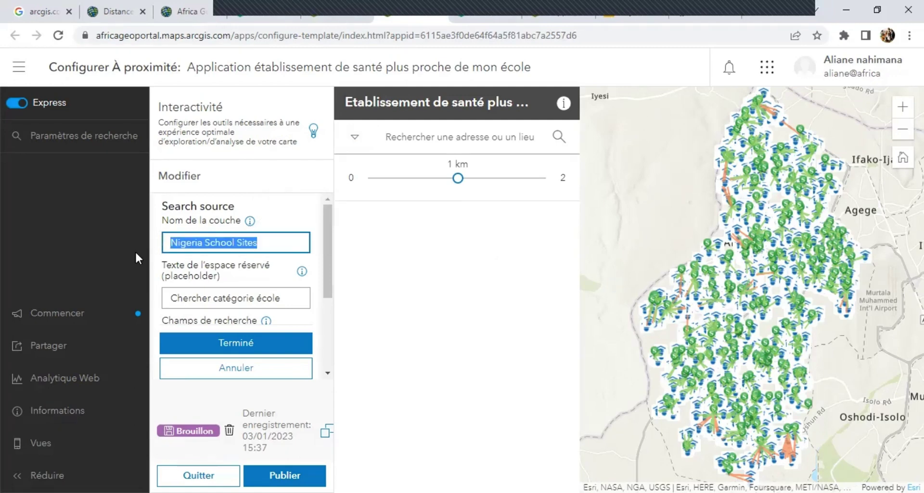
{"action": "type", "text": "Ecoles Alimo"}
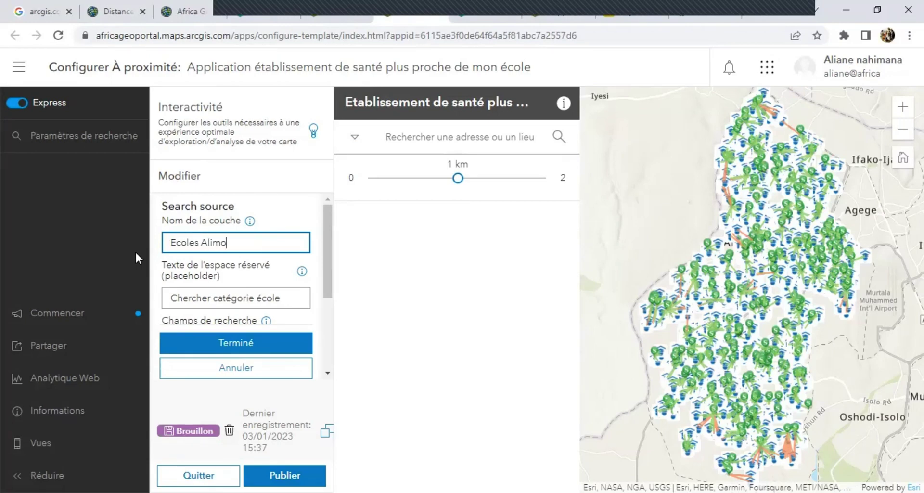
{"action": "type", "text": "sho"}
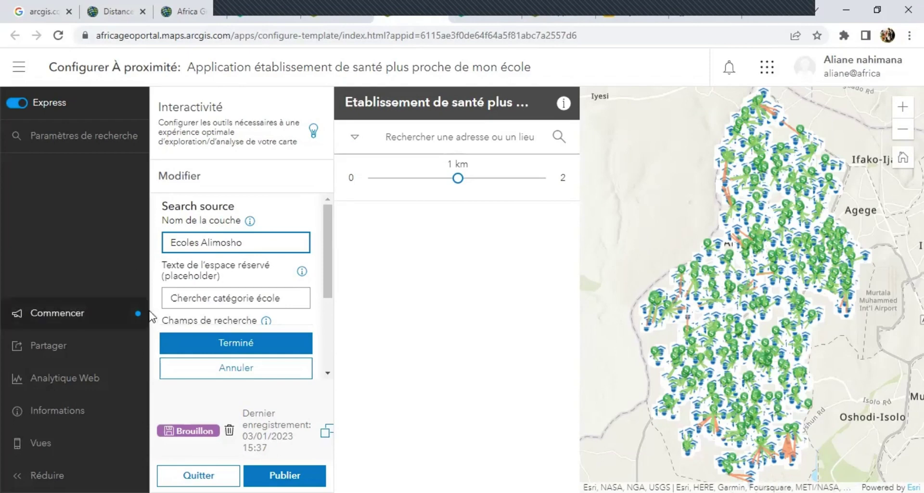
{"action": "left_click", "coordinate": [205, 343]}
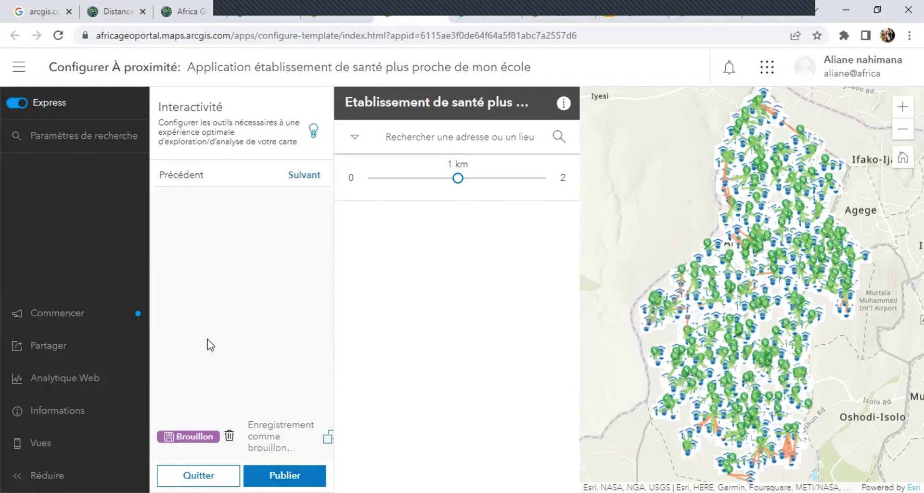
In the app preview, switch the search source to Ecoles Alimosho, search for "prim" and choose the school u_fc_poi_school.7
{"action": "left_click", "coordinate": [355, 138]}
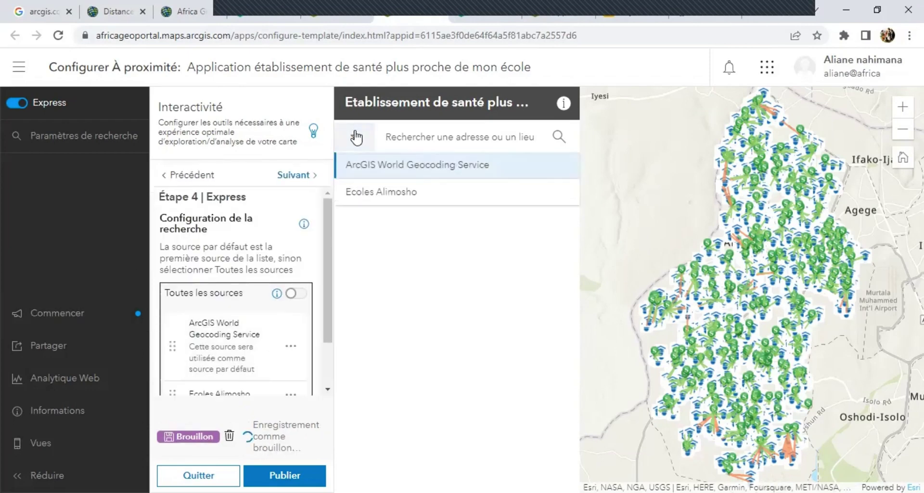
{"action": "left_click", "coordinate": [382, 202]}
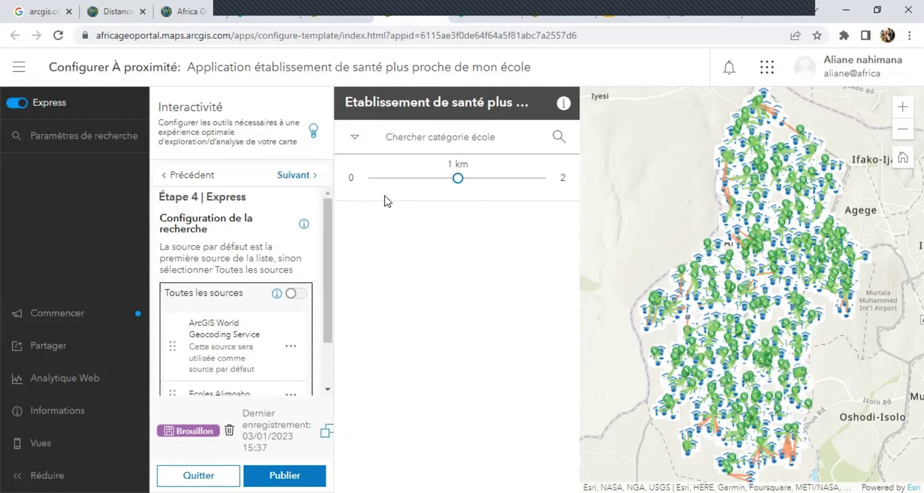
{"action": "left_click", "coordinate": [474, 142]}
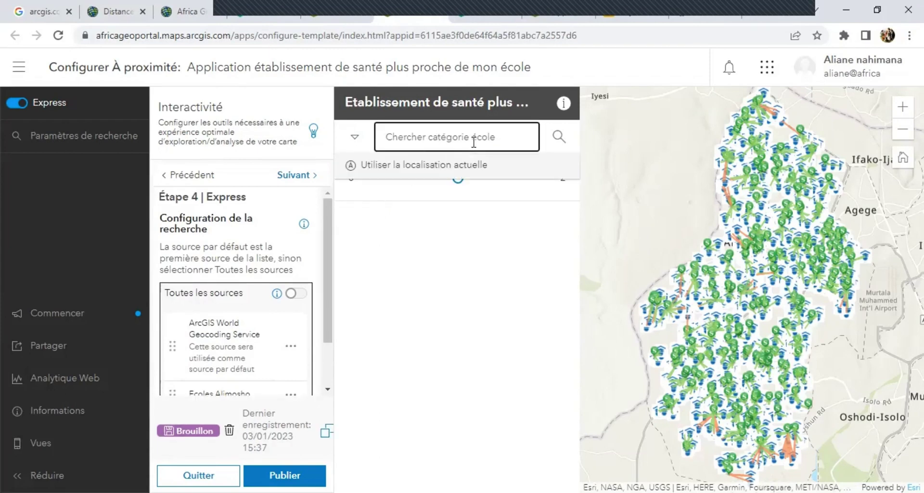
{"action": "type", "text": "prim"}
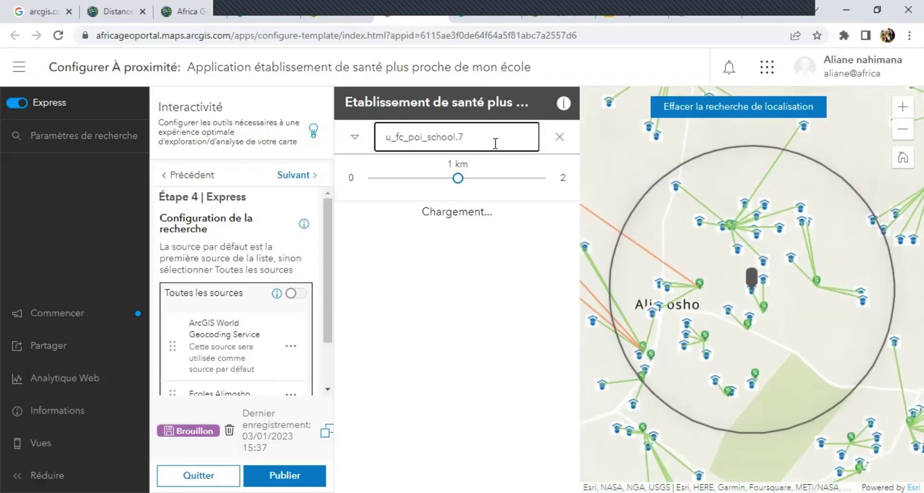
{"action": "left_click", "coordinate": [405, 301]}
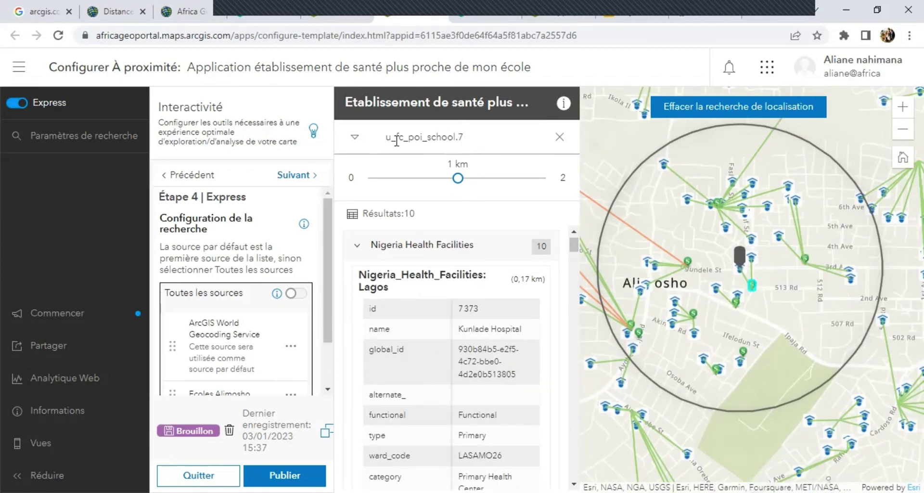
Examine the attributes and distances of the Nigeria Health Facilities results listed for the selected school
{"action": "scroll", "coordinate": [457, 375], "scroll_direction": "down", "scroll_amount": 2}
{"action": "scroll", "coordinate": [457, 376], "scroll_direction": "down", "scroll_amount": 5}
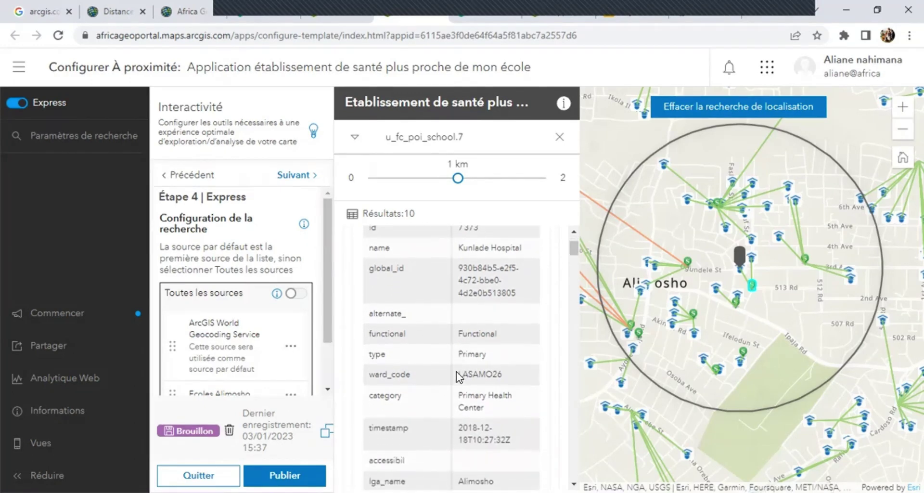
{"action": "scroll", "coordinate": [458, 376], "scroll_direction": "up", "scroll_amount": 3}
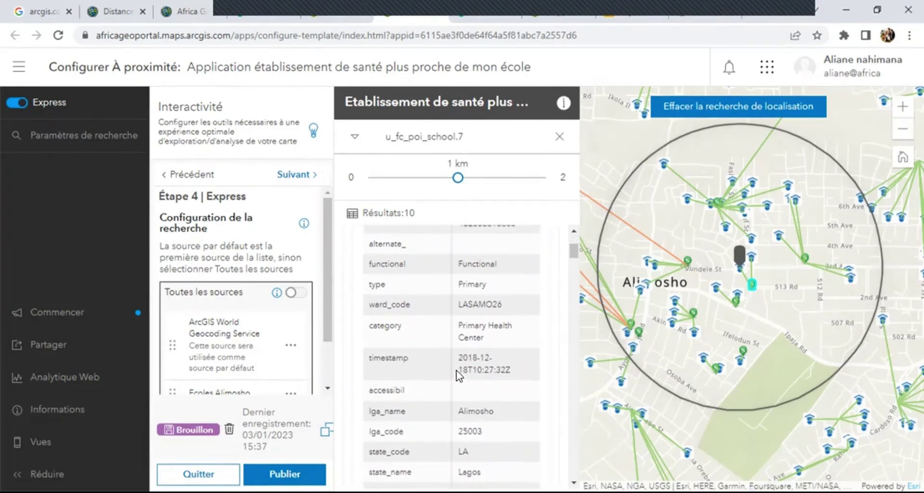
{"action": "scroll", "coordinate": [455, 371], "scroll_direction": "up", "scroll_amount": 4}
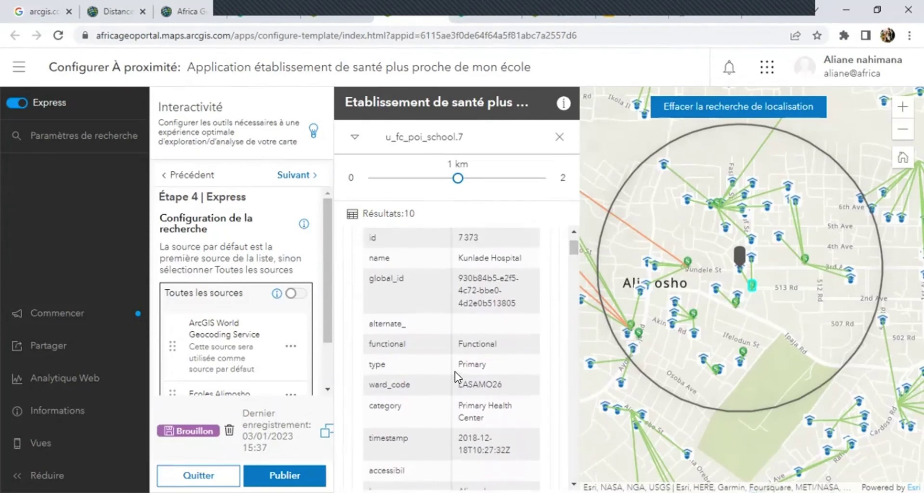
{"action": "scroll", "coordinate": [455, 371], "scroll_direction": "down", "scroll_amount": 8}
{"action": "scroll", "coordinate": [455, 371], "scroll_direction": "up", "scroll_amount": 8}
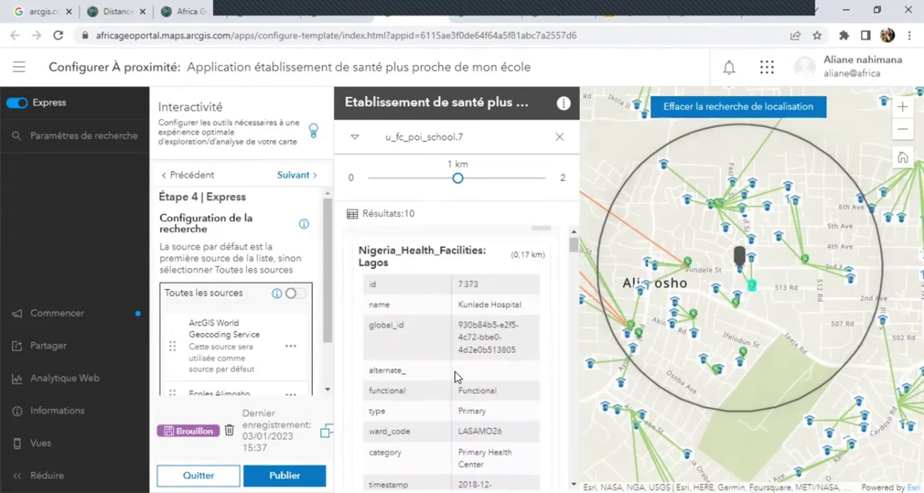
{"action": "scroll", "coordinate": [455, 371], "scroll_direction": "down", "scroll_amount": 6}
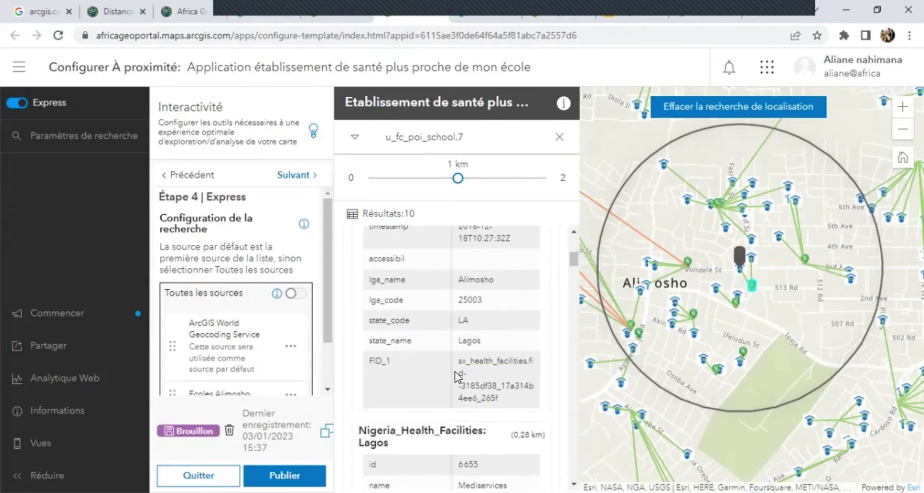
{"action": "scroll", "coordinate": [455, 371], "scroll_direction": "up", "scroll_amount": 5}
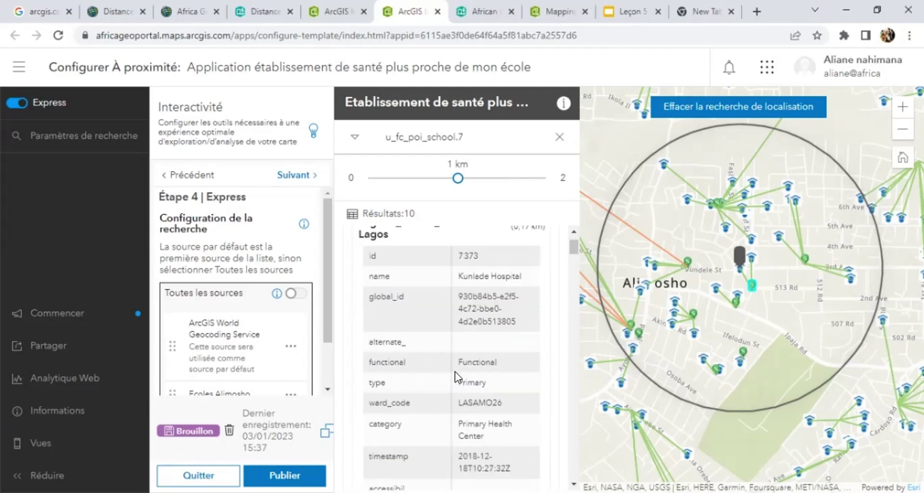
{"action": "scroll", "coordinate": [455, 373], "scroll_direction": "up", "scroll_amount": 1}
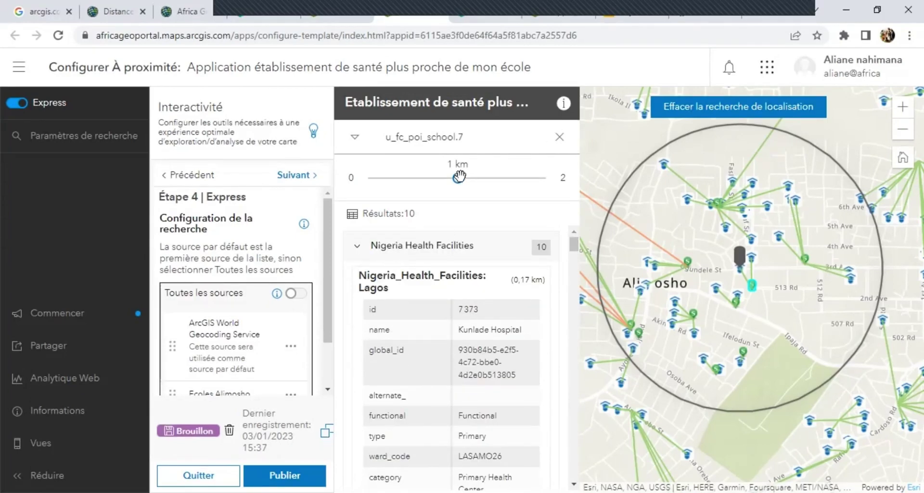
Test the preview's search radius around the school at 0,4 km and at 1,5 km
{"action": "left_click_drag", "start_coordinate": [460, 178], "coordinate": [404, 179]}
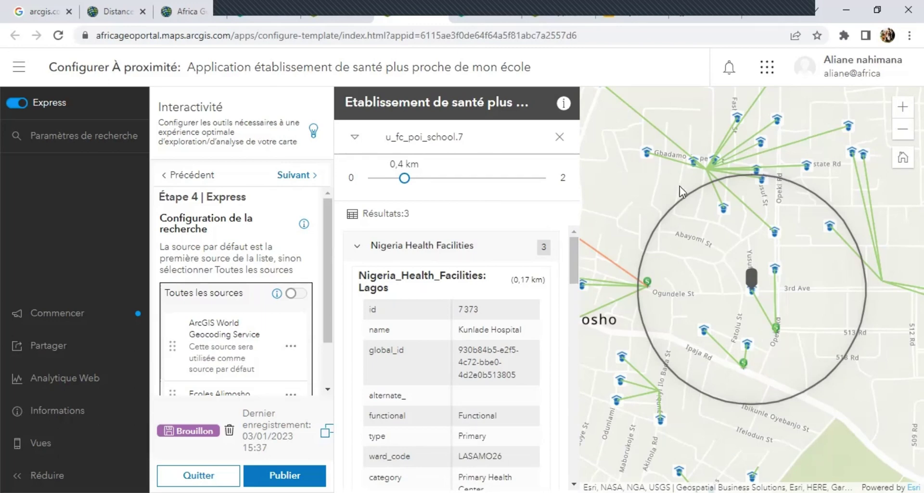
{"action": "left_click_drag", "start_coordinate": [404, 178], "coordinate": [502, 179]}
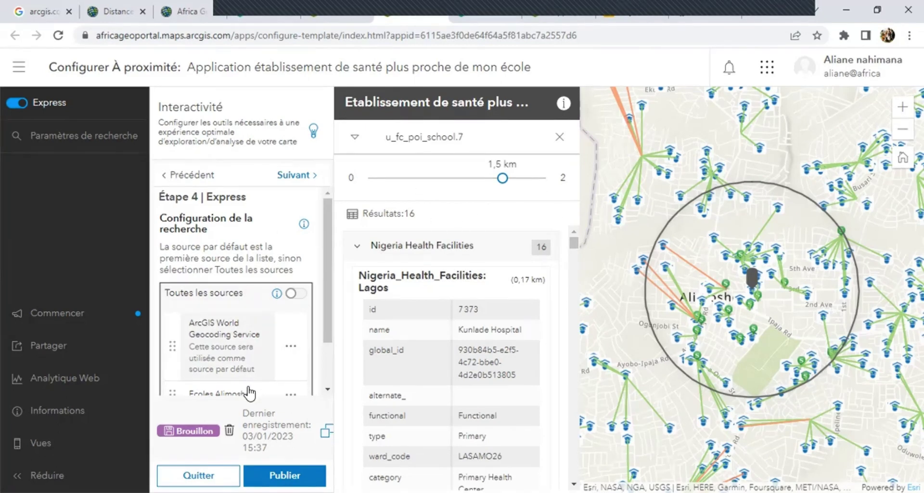
Publish the À proximité app, confirm the publication and launch the published app
{"action": "scroll", "coordinate": [249, 392], "scroll_direction": "down", "scroll_amount": 2}
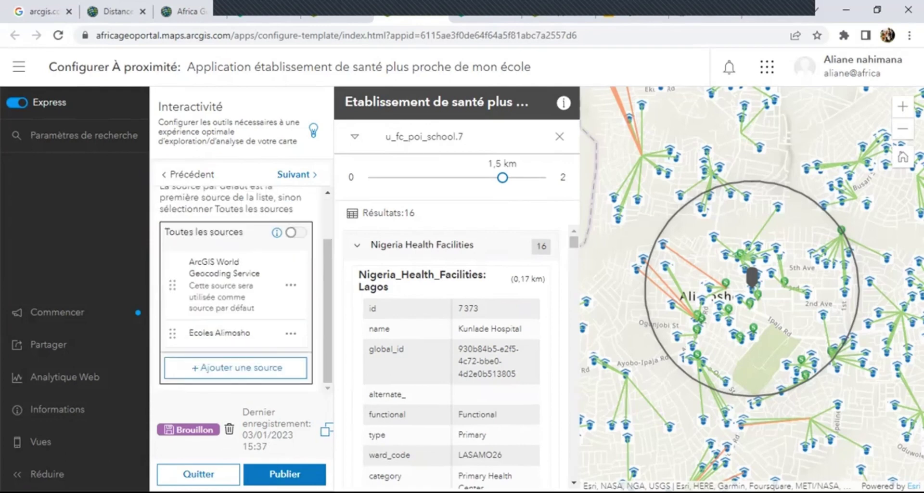
{"action": "left_click", "coordinate": [284, 475]}
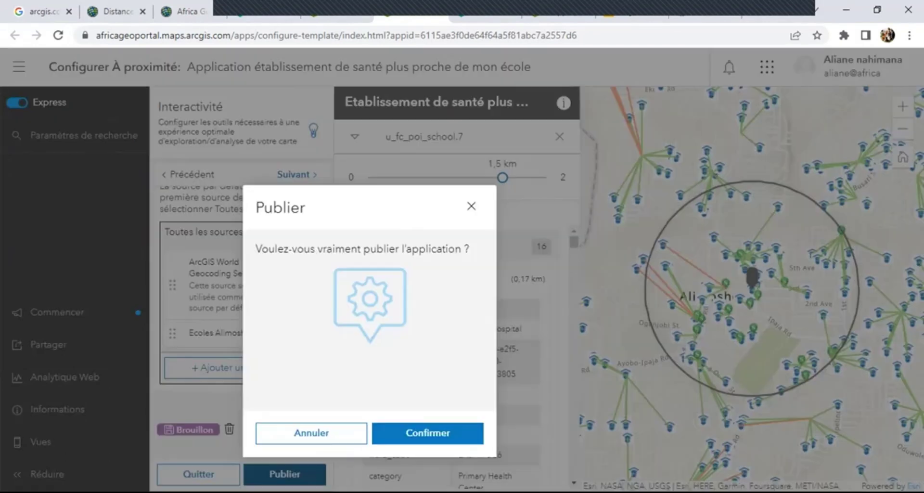
{"action": "left_click", "coordinate": [412, 434]}
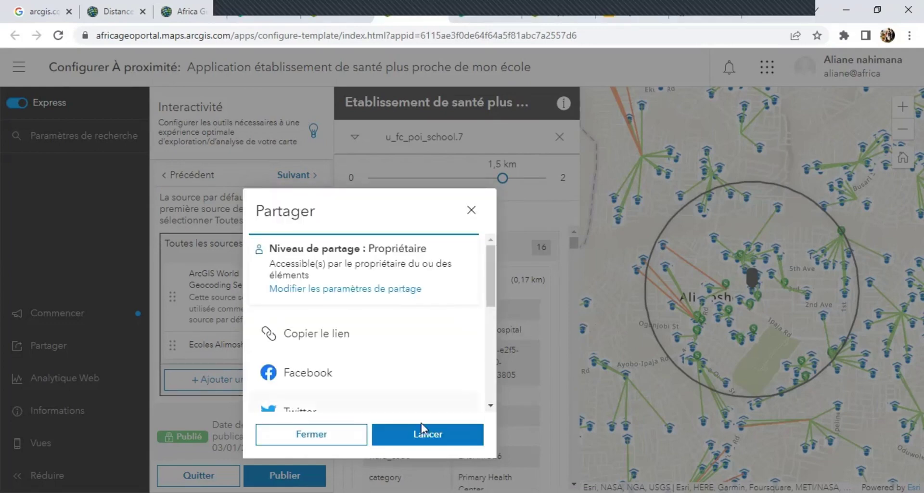
{"action": "left_click", "coordinate": [417, 435]}
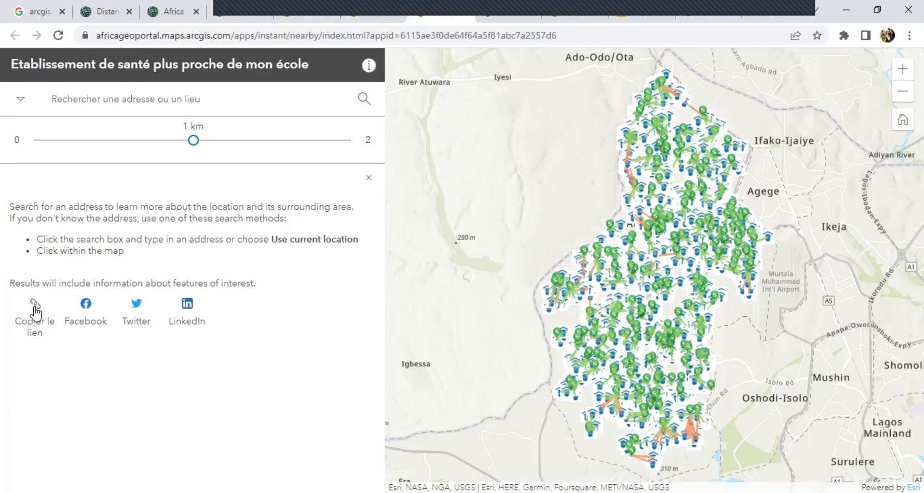
In the published app, set the search radius to 0,5 km and look for health facilities around a point chosen on the Alimosho map
{"action": "left_click", "coordinate": [192, 140]}
{"action": "left_click_drag", "start_coordinate": [170, 141], "coordinate": [114, 140]}
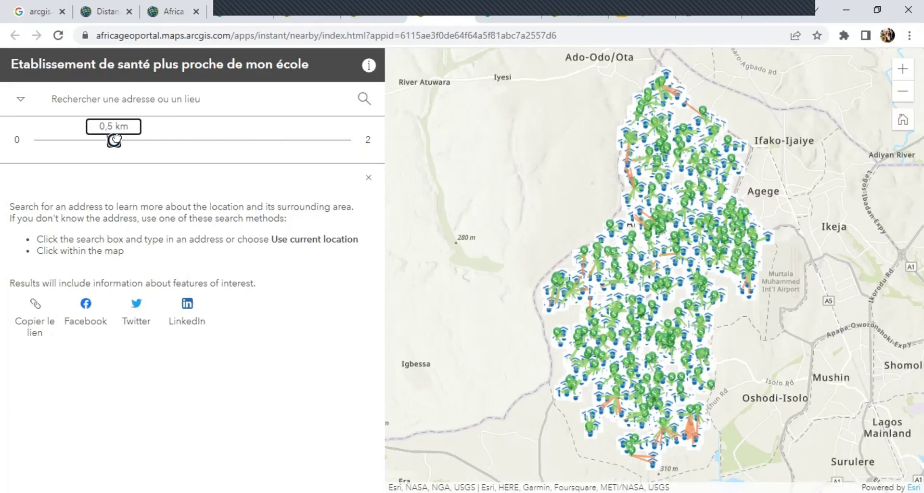
{"action": "left_click", "coordinate": [162, 99]}
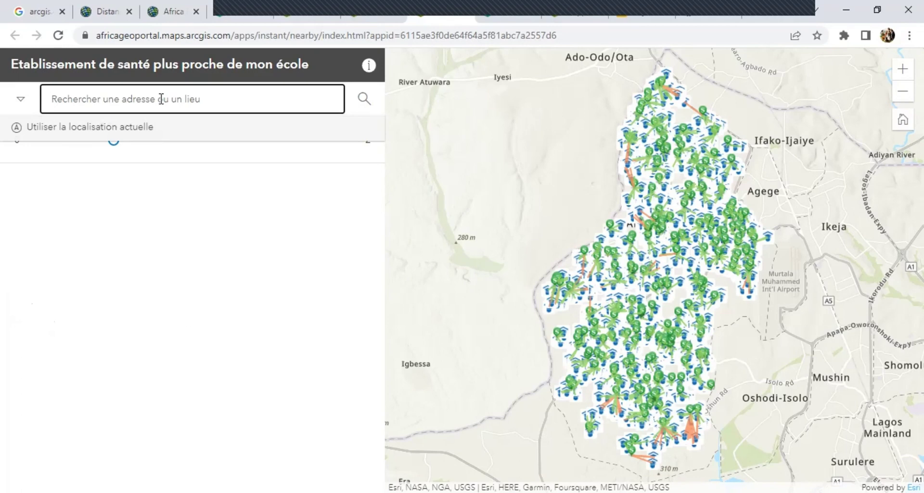
{"action": "left_click", "coordinate": [625, 329]}
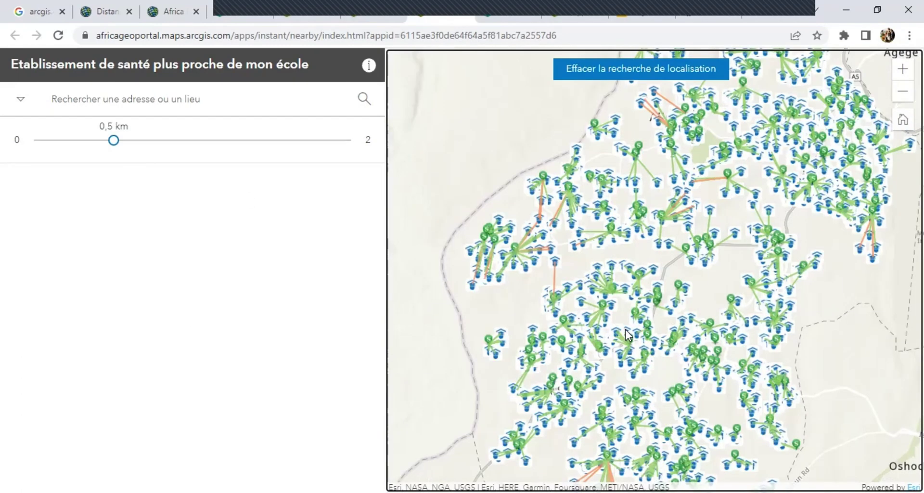
{"action": "scroll", "coordinate": [625, 334], "scroll_direction": "up", "scroll_amount": 1}
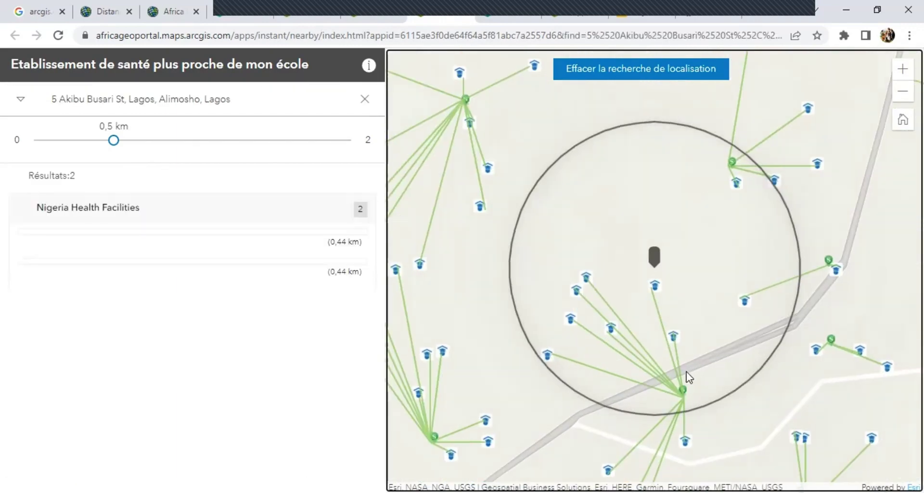
{"action": "scroll", "coordinate": [641, 376], "scroll_direction": "up", "scroll_amount": 1}
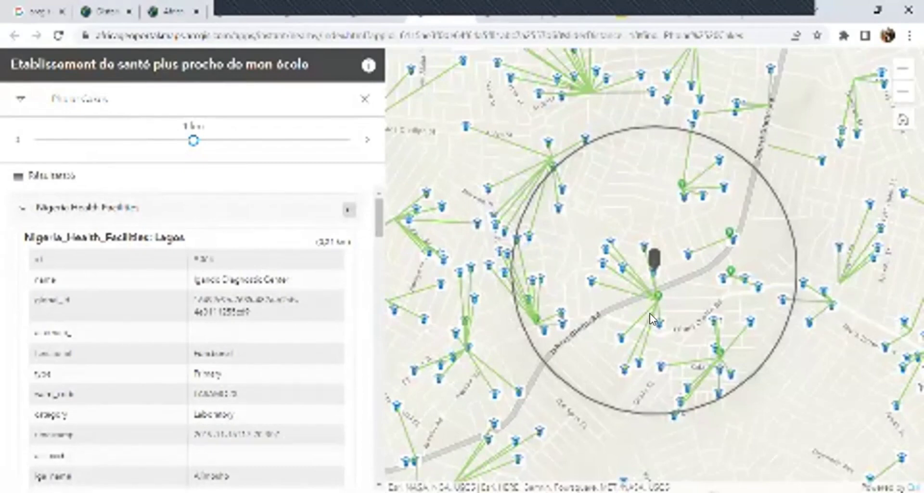
Choose a different location on the Alimosho map and set the search radius to 1,2 km
{"action": "left_click", "coordinate": [900, 94]}
{"action": "left_click", "coordinate": [899, 94]}
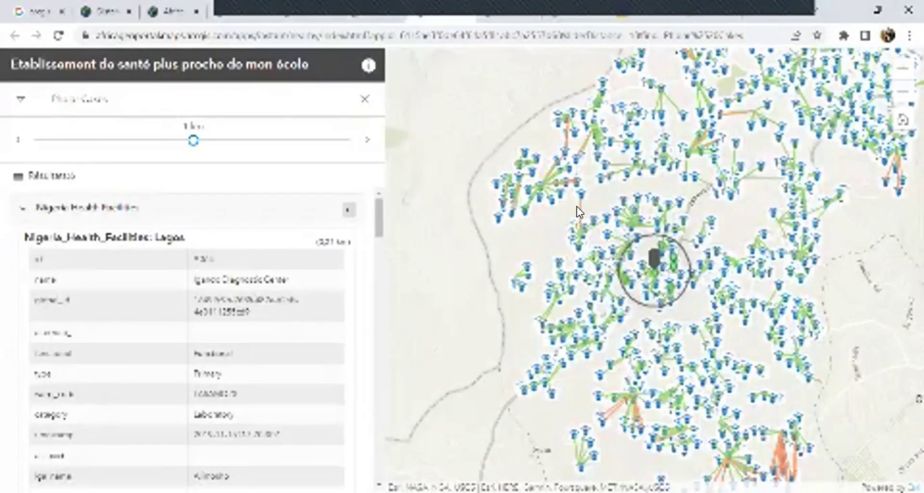
{"action": "left_click_drag", "start_coordinate": [192, 141], "coordinate": [223, 140]}
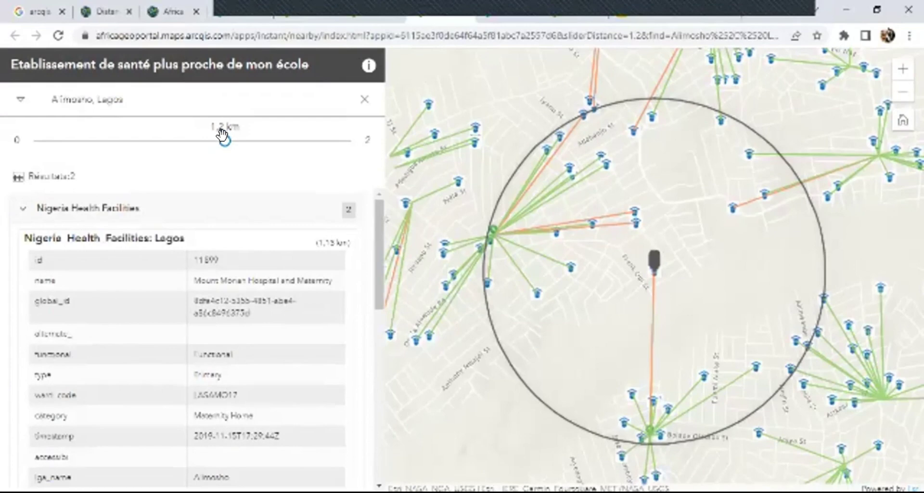
Locate the first health facility result on the map and review the attributes of the listed facilities
{"action": "left_click", "coordinate": [244, 361]}
{"action": "scroll", "coordinate": [260, 278], "scroll_direction": "down", "scroll_amount": 2}
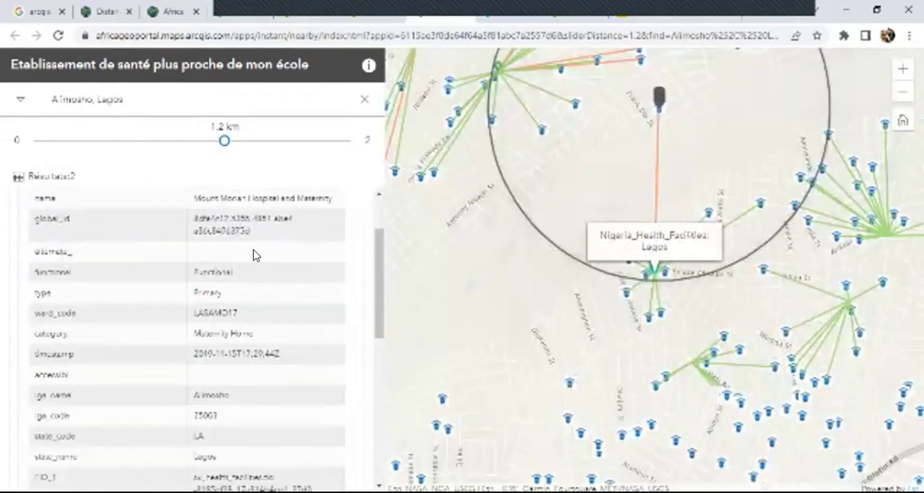
{"action": "scroll", "coordinate": [255, 255], "scroll_direction": "down", "scroll_amount": 5}
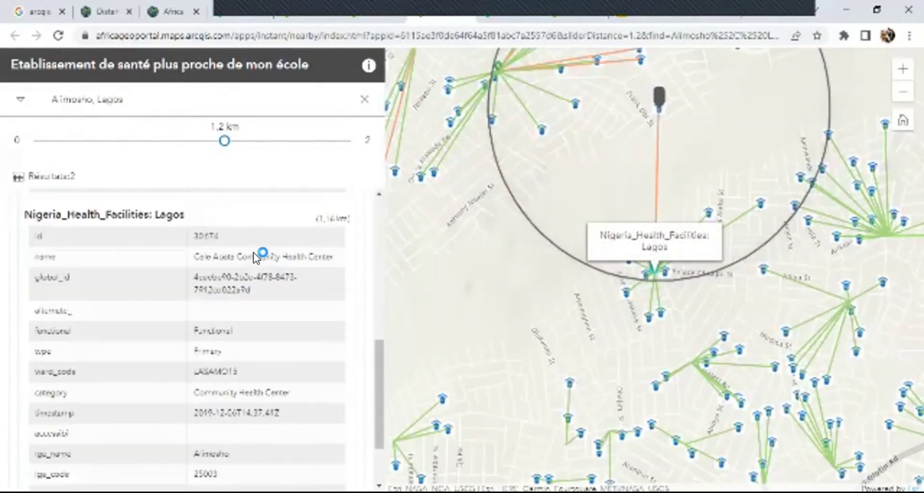
{"action": "scroll", "coordinate": [253, 252], "scroll_direction": "down", "scroll_amount": 3}
{"action": "scroll", "coordinate": [232, 315], "scroll_direction": "up", "scroll_amount": 5}
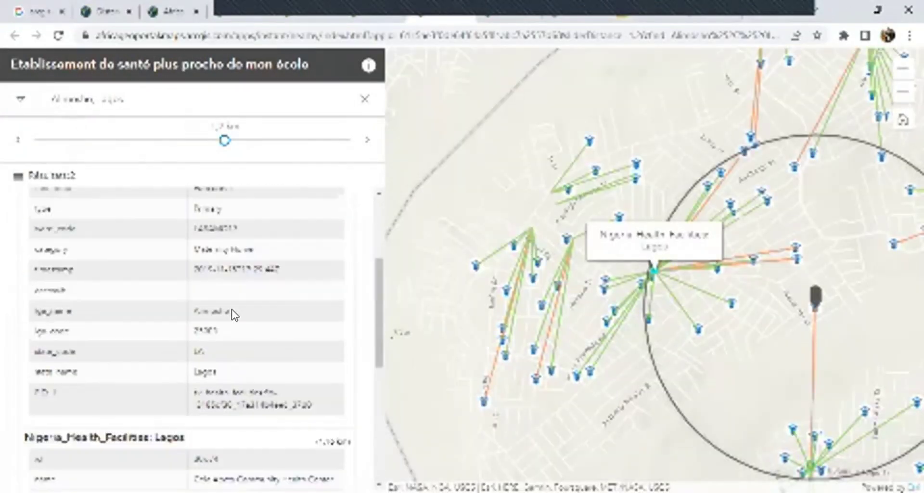
{"action": "scroll", "coordinate": [233, 332], "scroll_direction": "up", "scroll_amount": 3}
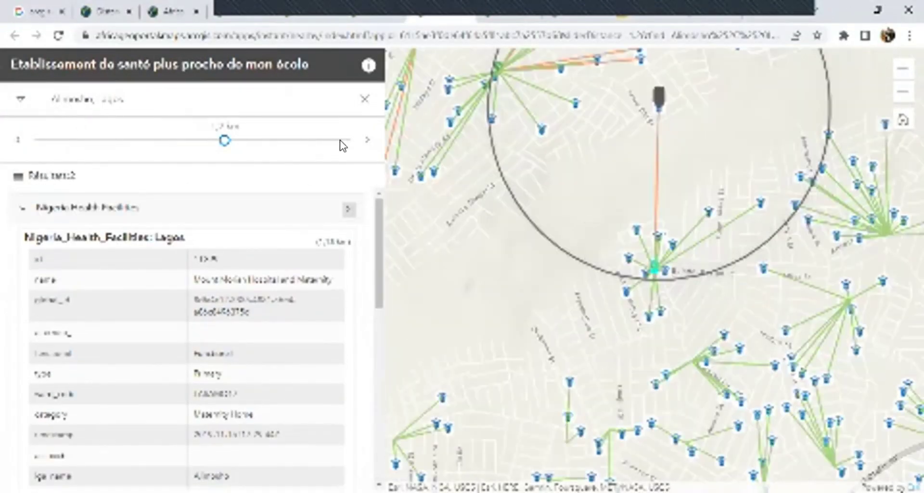